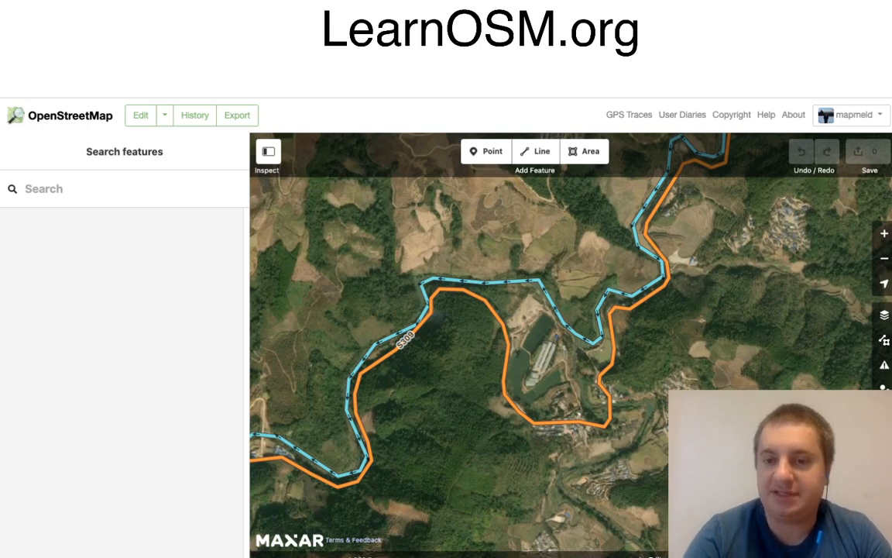
Step: Trace the rectangular pond northwest of the long parallel buildings as a new area
scroll(629, 413, "up", 5)
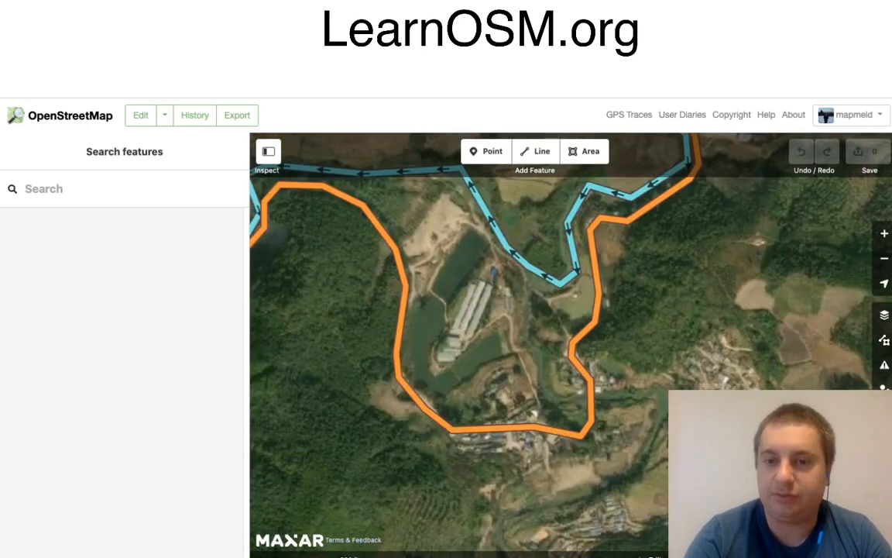
scroll(628, 418, "up", 1)
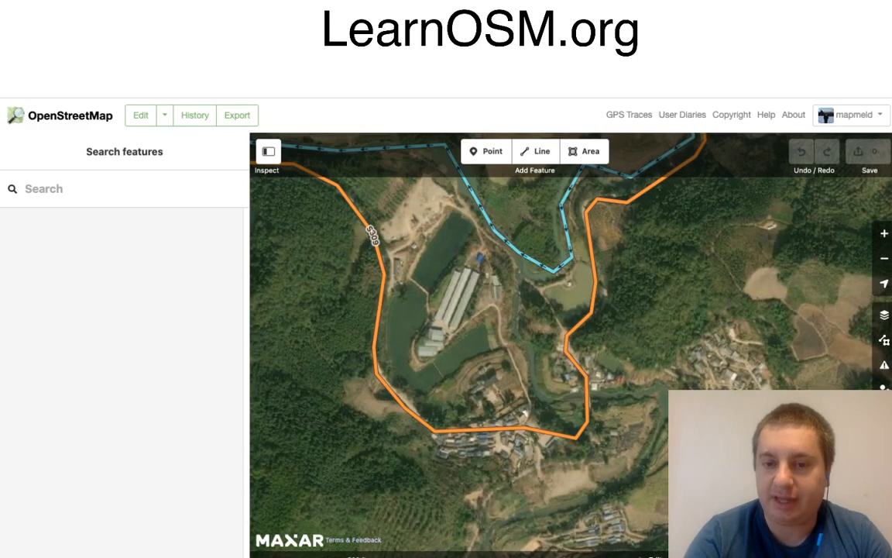
scroll(571, 345, "down", 3)
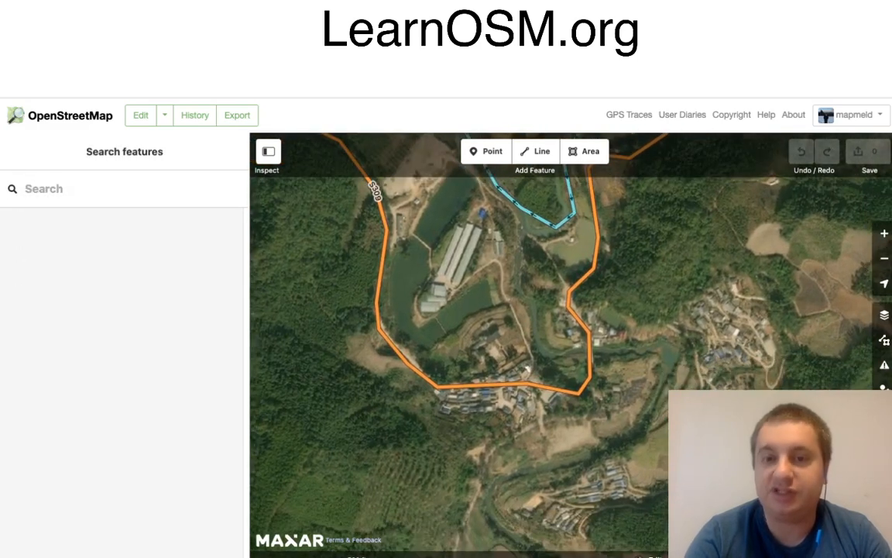
scroll(571, 345, "up", 4)
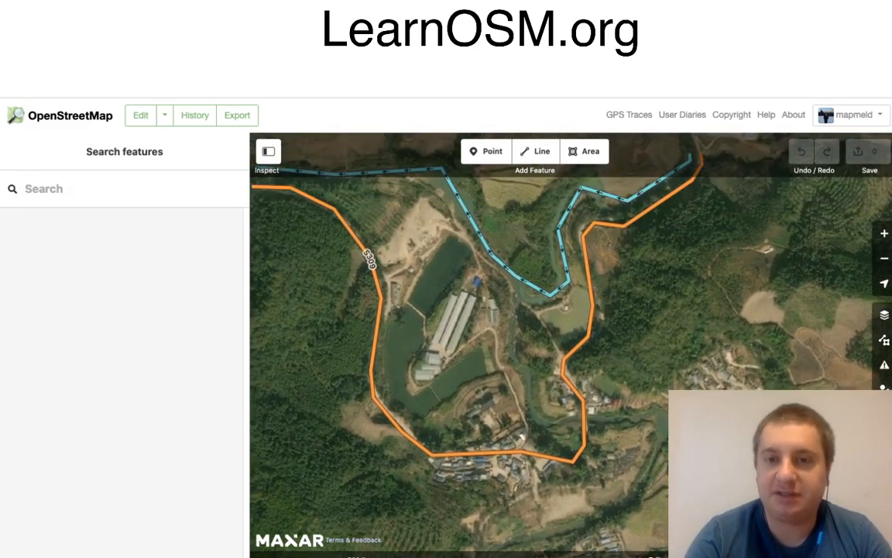
left_click(584, 151)
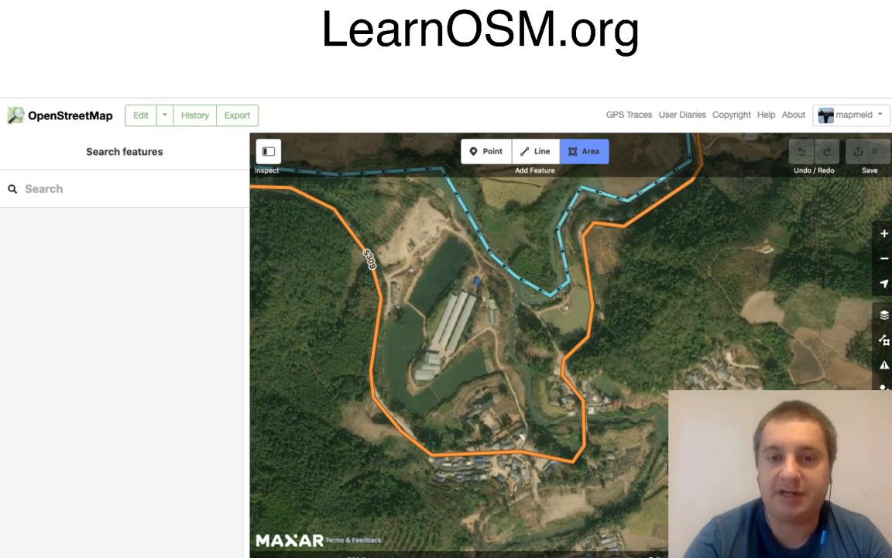
left_click(471, 253)
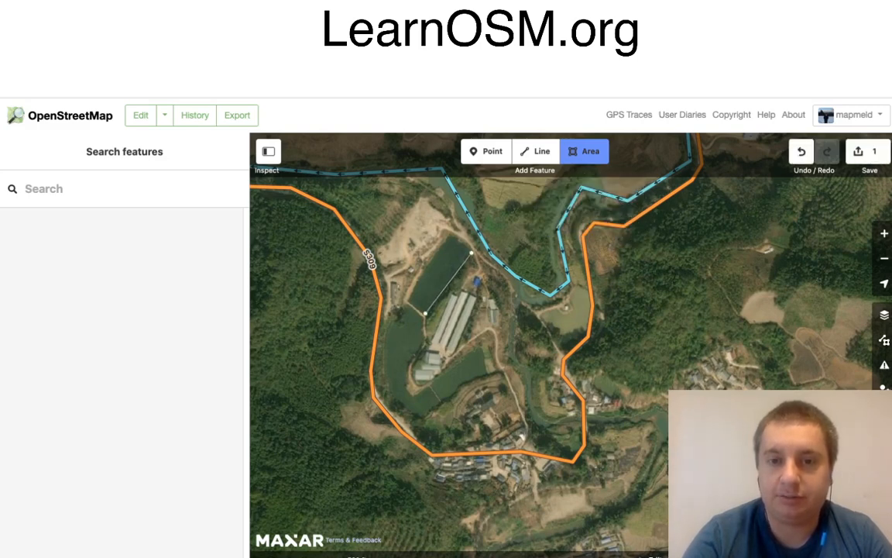
left_click(424, 313)
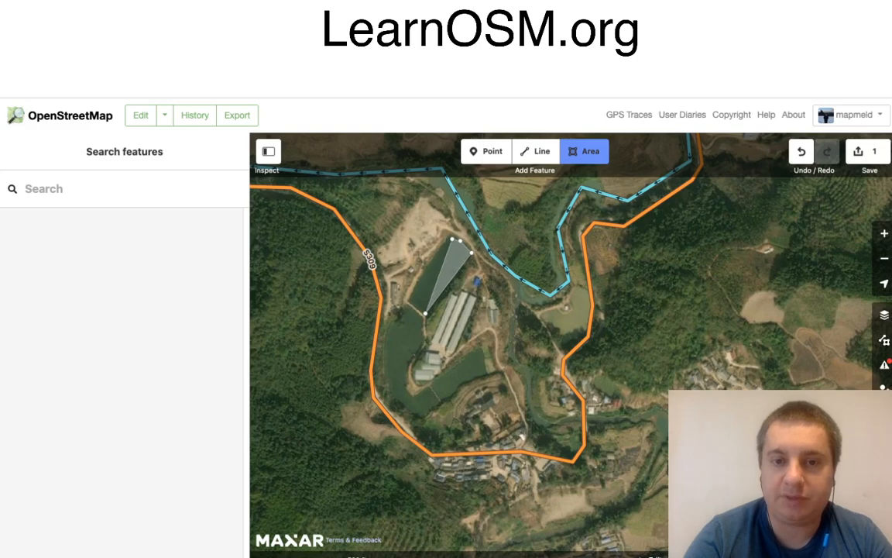
left_click(455, 241)
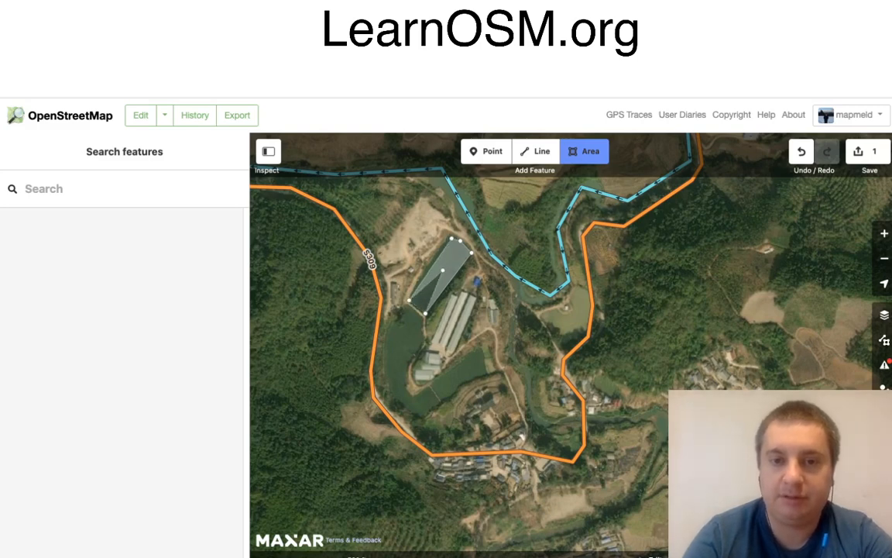
double_click(408, 300)
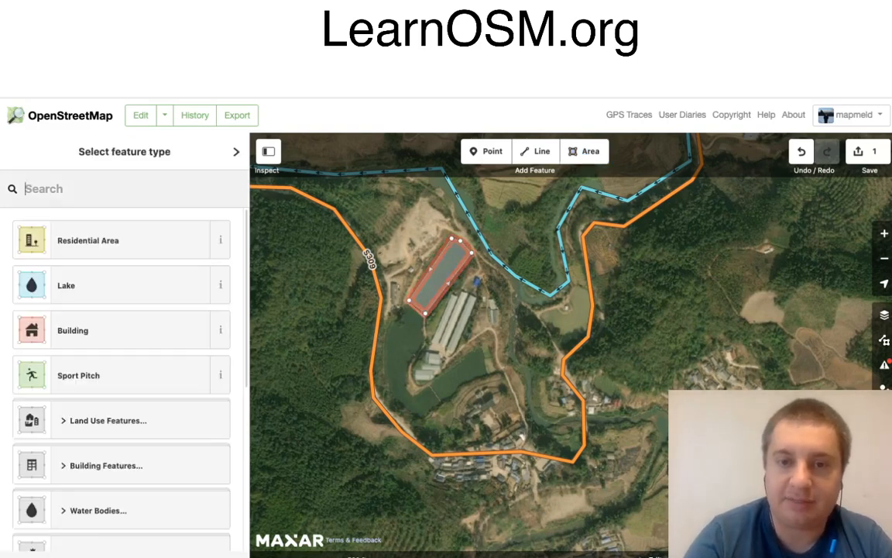
Step: Refine the rectangular pond's outline by adding a vertex on its northwest edge and moving its northern corner out to the shoreline
scroll(432, 273, "up", 3)
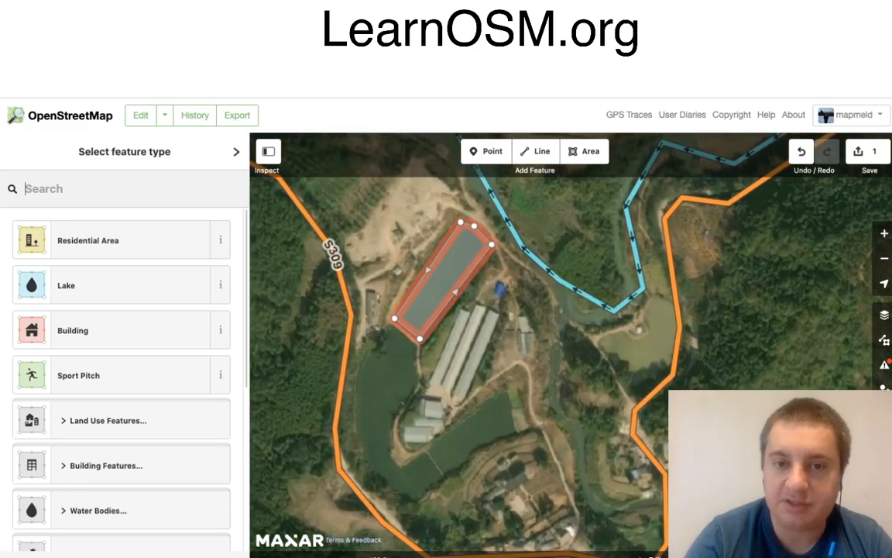
scroll(437, 271, "up", 1)
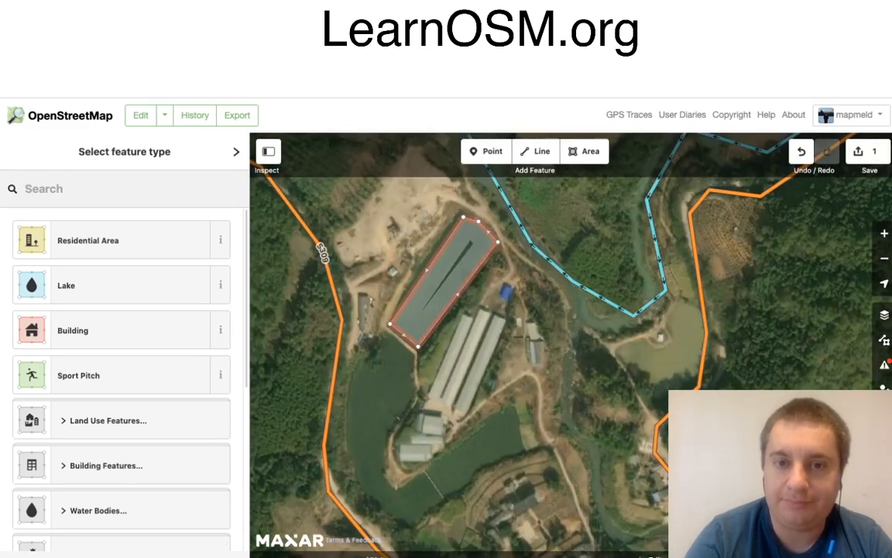
key("Escape")
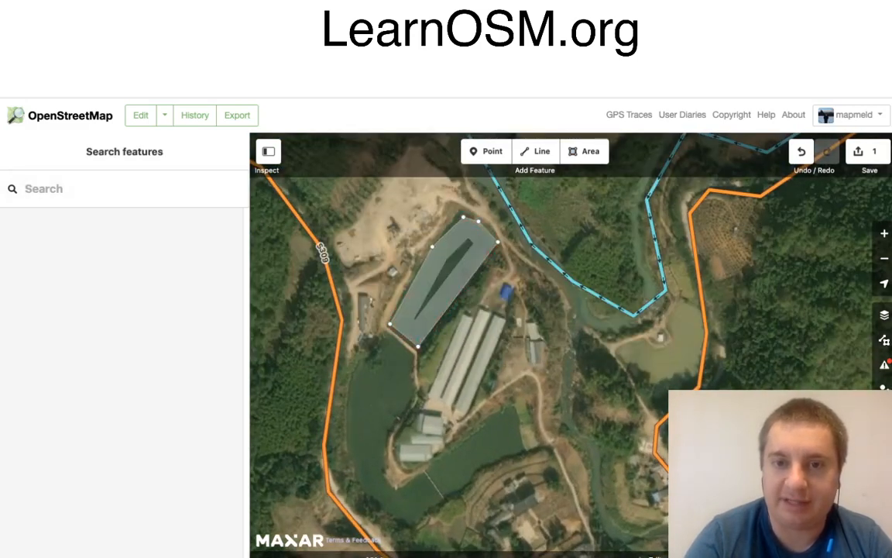
left_click_drag(447, 222, 419, 262)
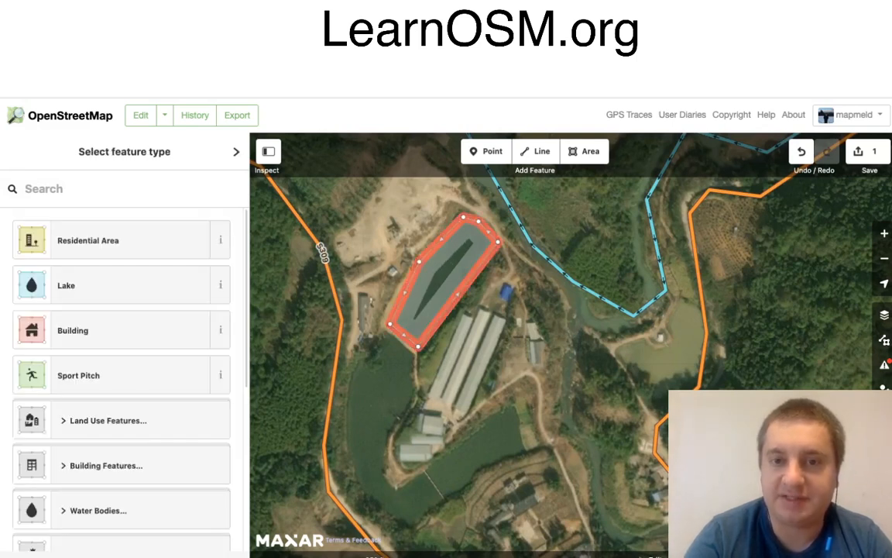
left_click_drag(464, 217, 460, 210)
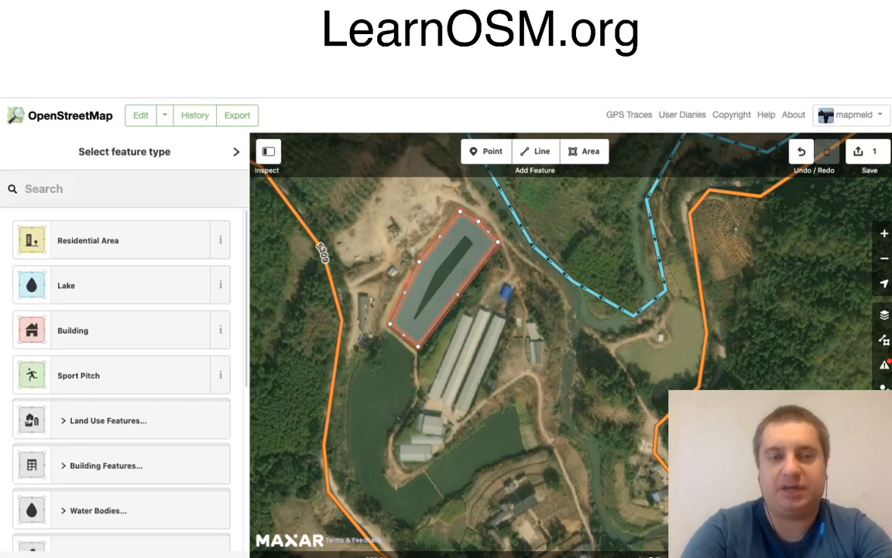
Step: Set the feature type of the rectangular pond area to Water
type("water")
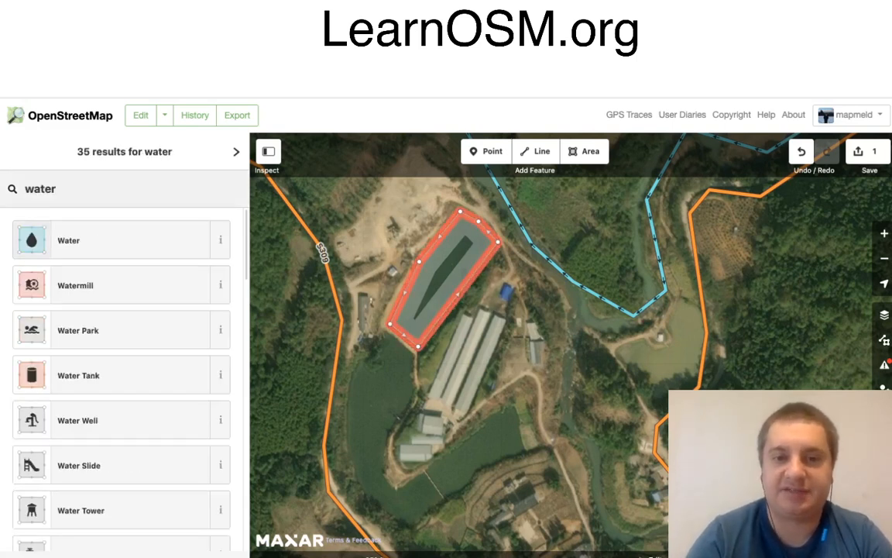
key("Return")
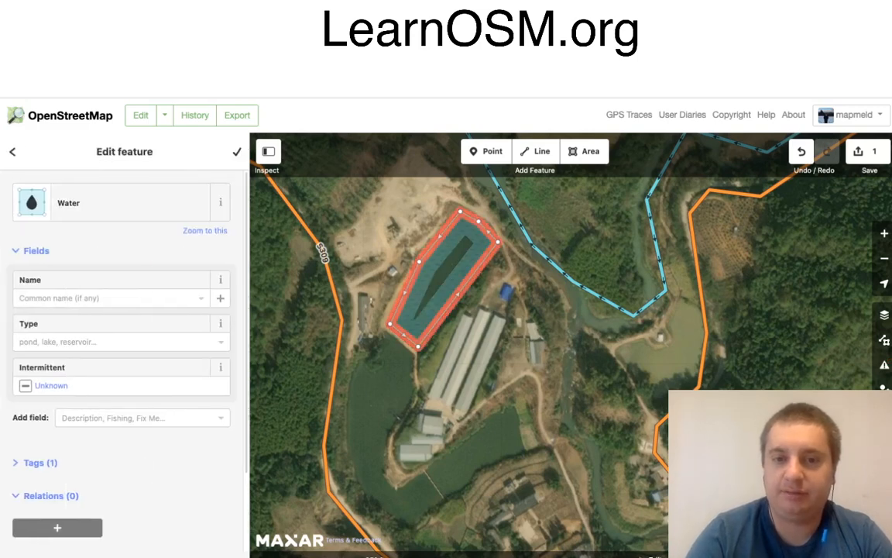
key("Escape")
Step: Trace the curved pond wrapping around the west and south of the long buildings as an area and tag it as Water
left_click_drag(465, 348, 473, 268)
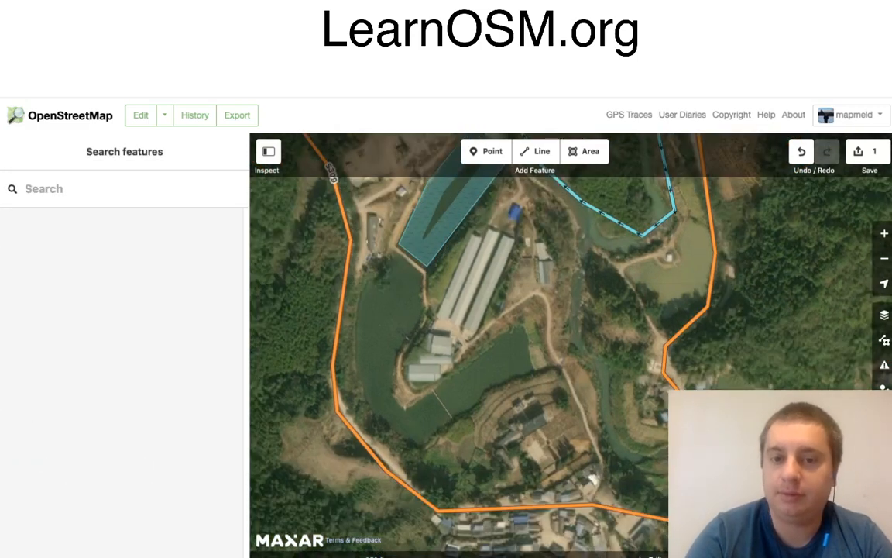
left_click(585, 151)
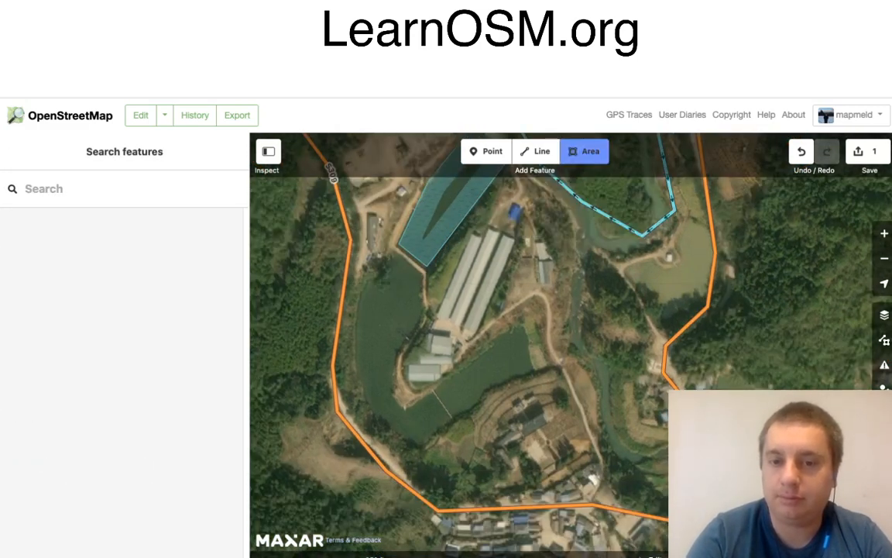
left_click(449, 419)
left_click(479, 400)
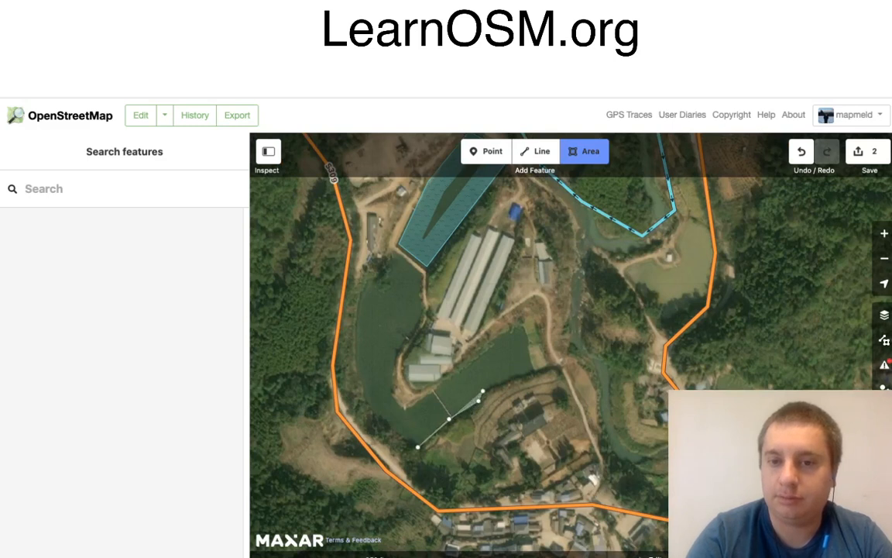
left_click(483, 390)
left_click(535, 372)
left_click(525, 327)
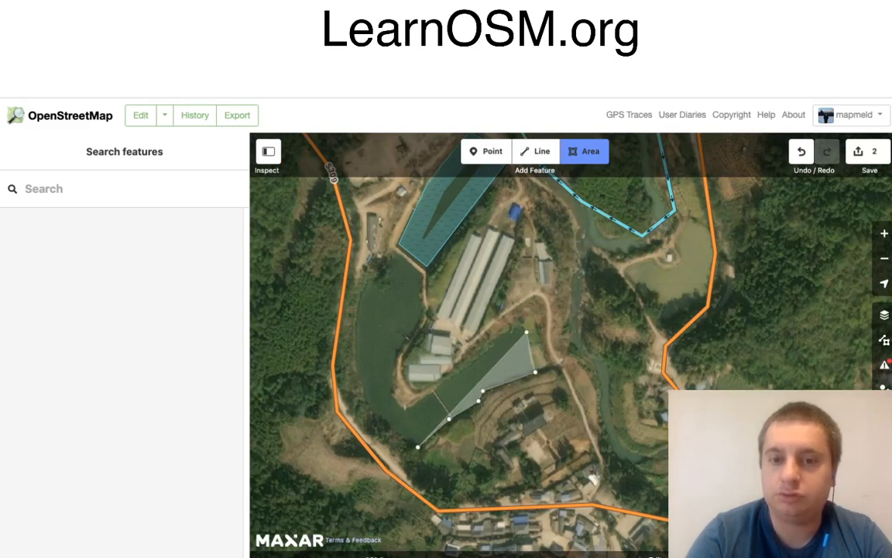
left_click(470, 364)
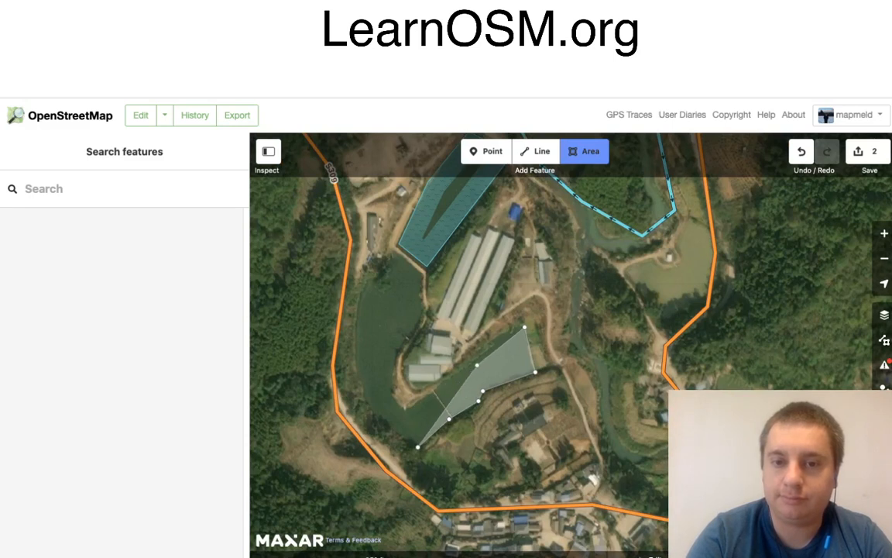
left_click(407, 412)
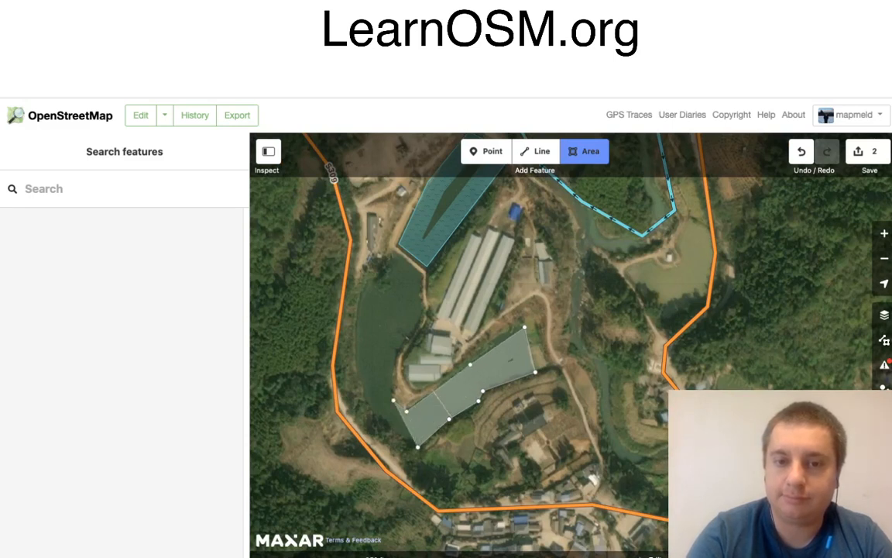
left_click(393, 398)
left_click(399, 352)
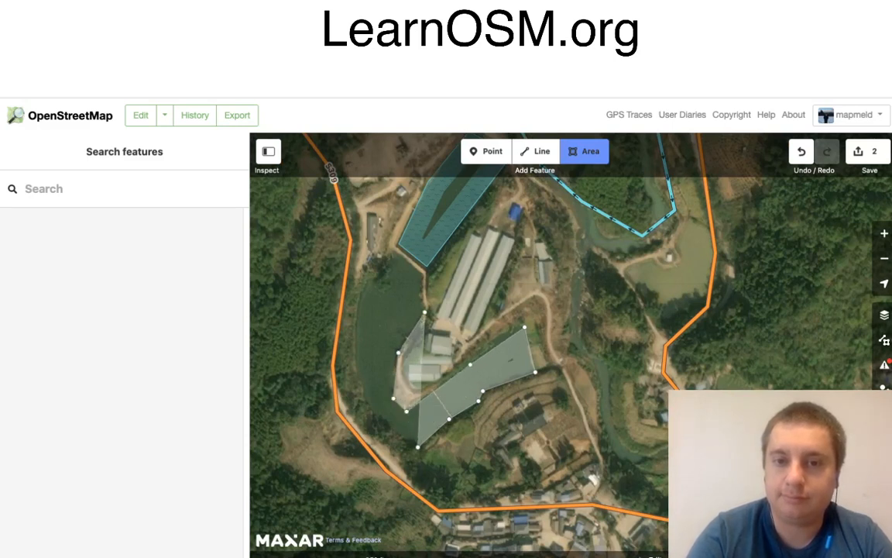
left_click(425, 311)
left_click(423, 273)
left_click(395, 254)
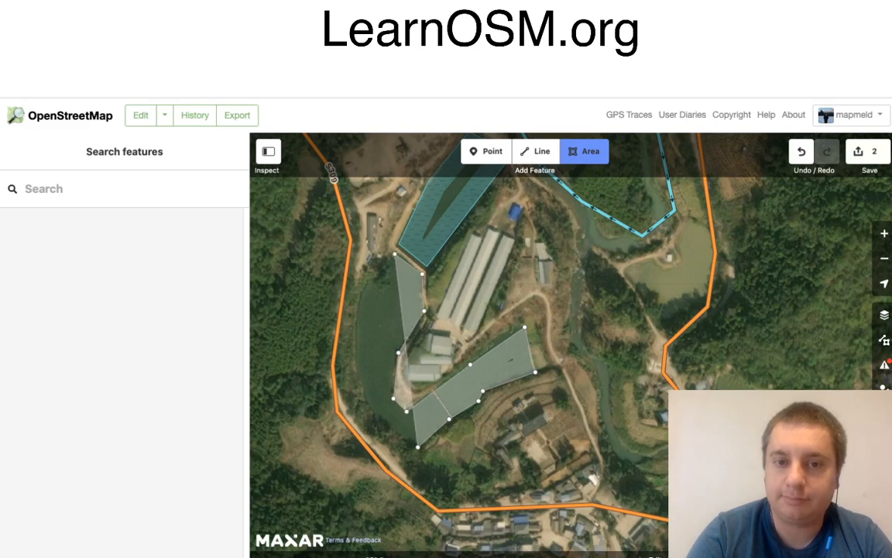
left_click(365, 286)
left_click(357, 323)
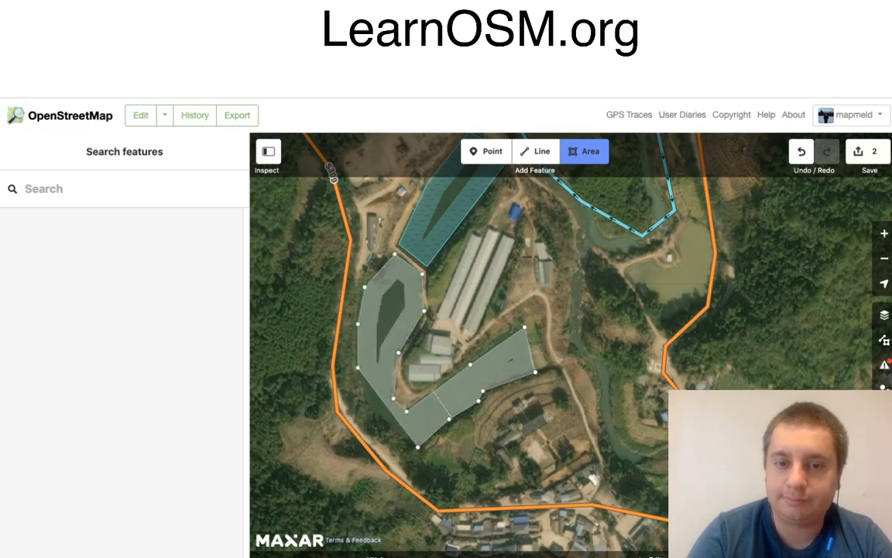
left_click(357, 371)
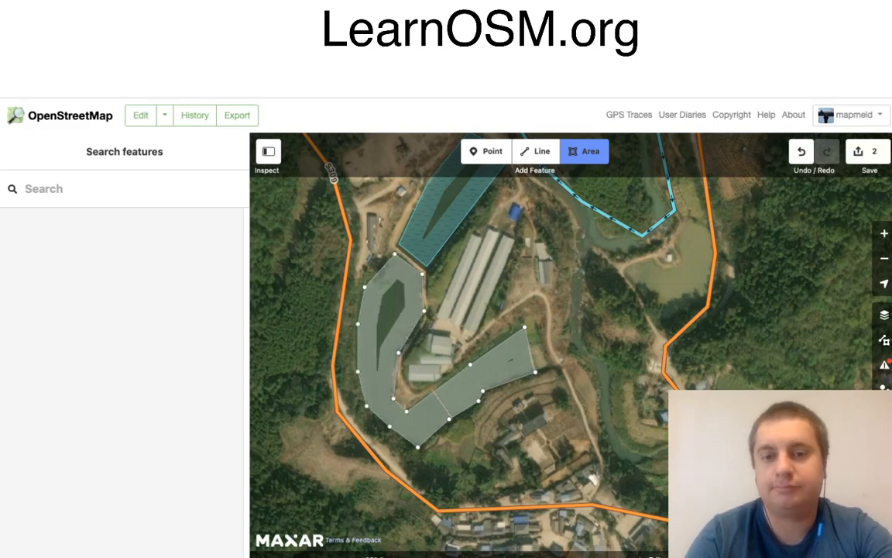
left_click(367, 405)
left_click(419, 446)
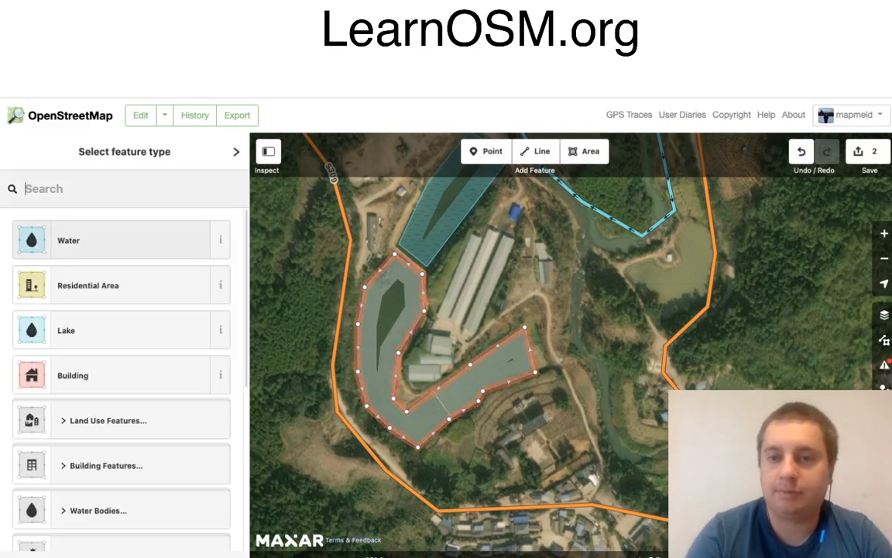
left_click(100, 240)
Step: Reshape the river's southern bend to follow the imagery by moving two vertices and adding one at the lowest point of the curve
left_click_drag(542, 310, 492, 358)
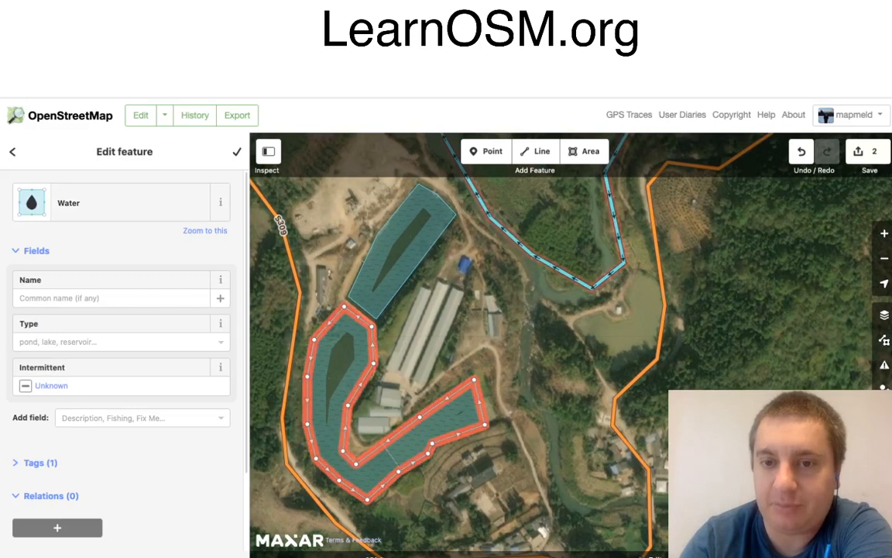
left_click(531, 253)
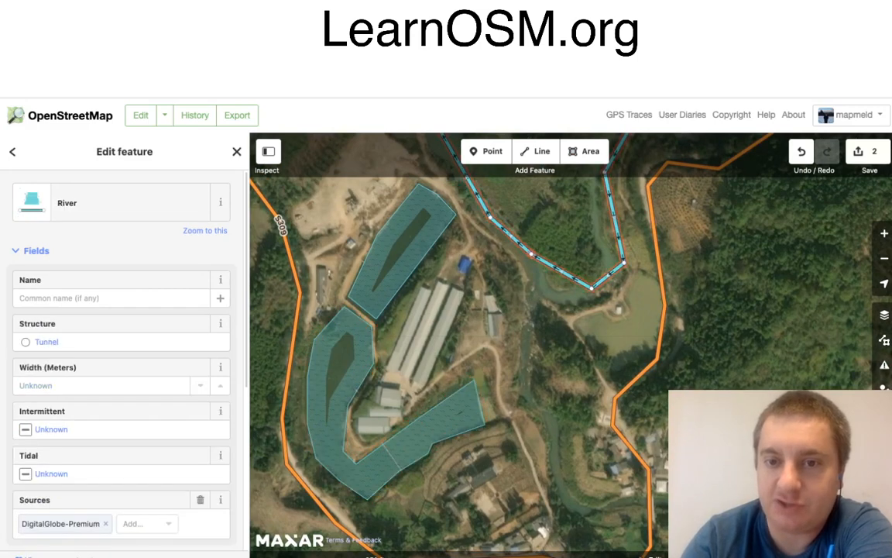
left_click_drag(531, 253, 539, 285)
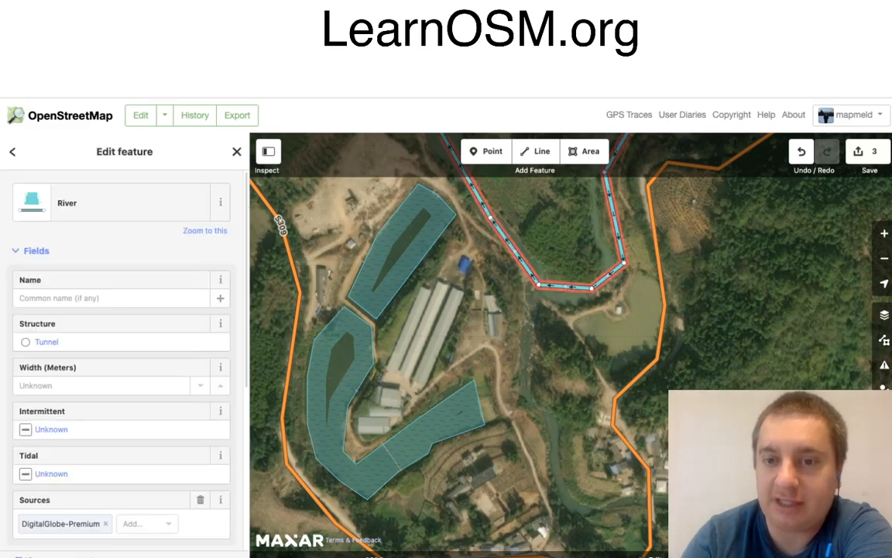
left_click_drag(564, 285, 566, 298)
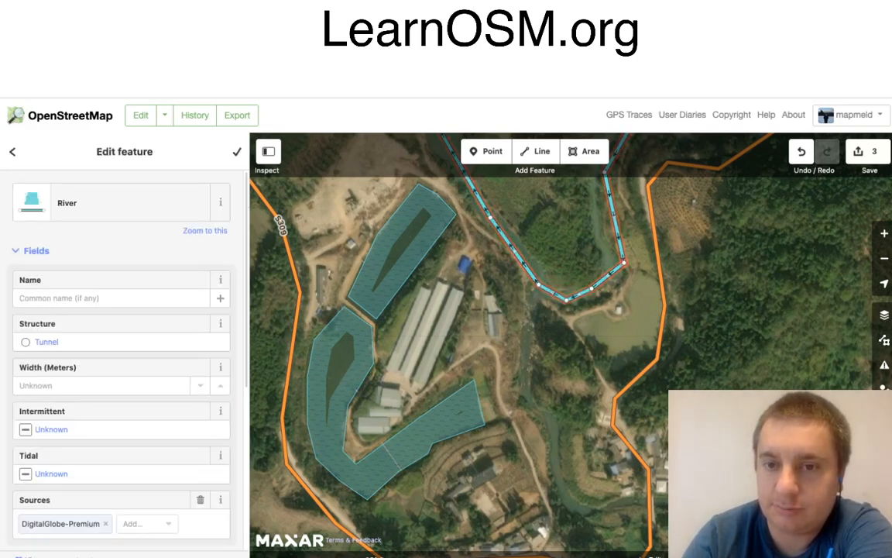
left_click_drag(624, 262, 611, 264)
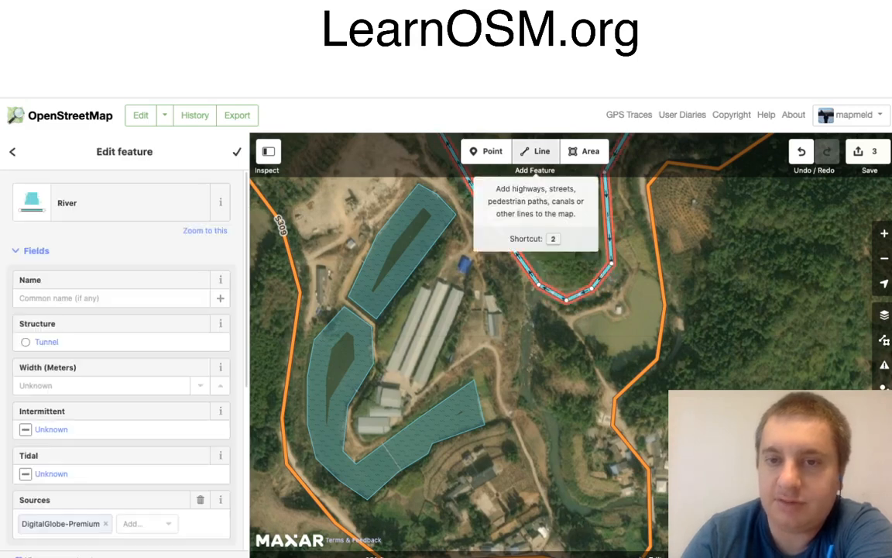
Step: Trace the watercourse from the river's southern bend south and then east across the S309 road as a line and tag it as Stream
left_click(536, 152)
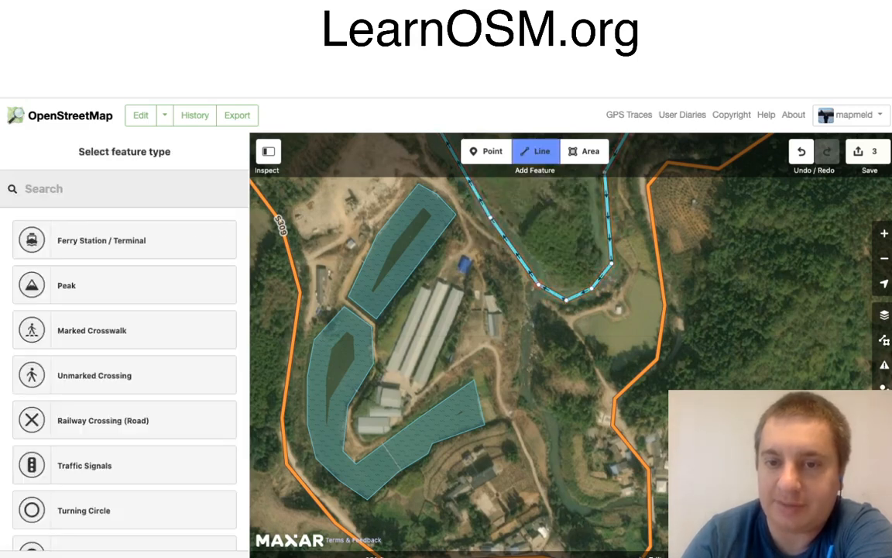
left_click(536, 285)
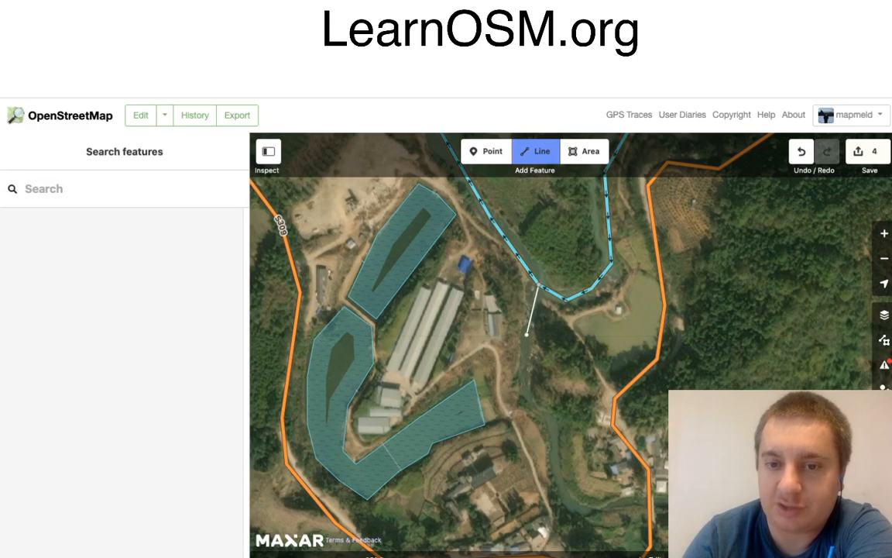
left_click(526, 394)
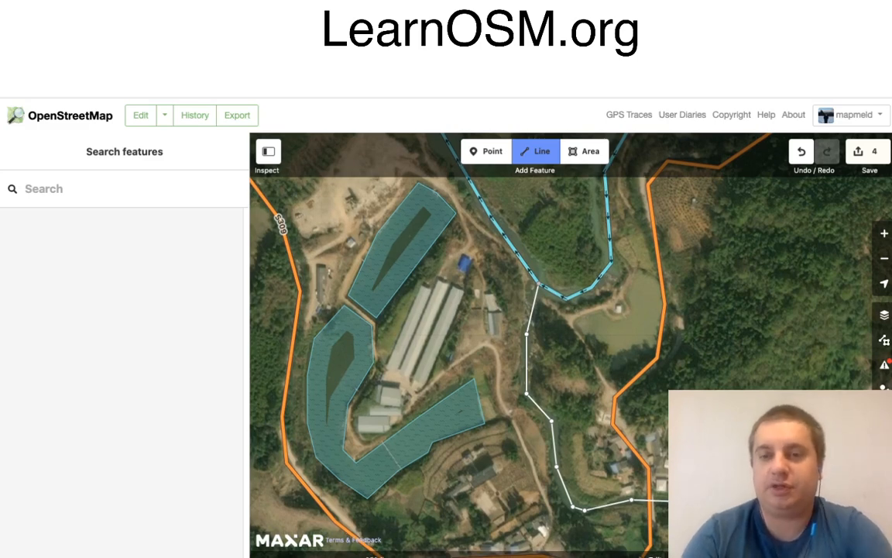
key("Return")
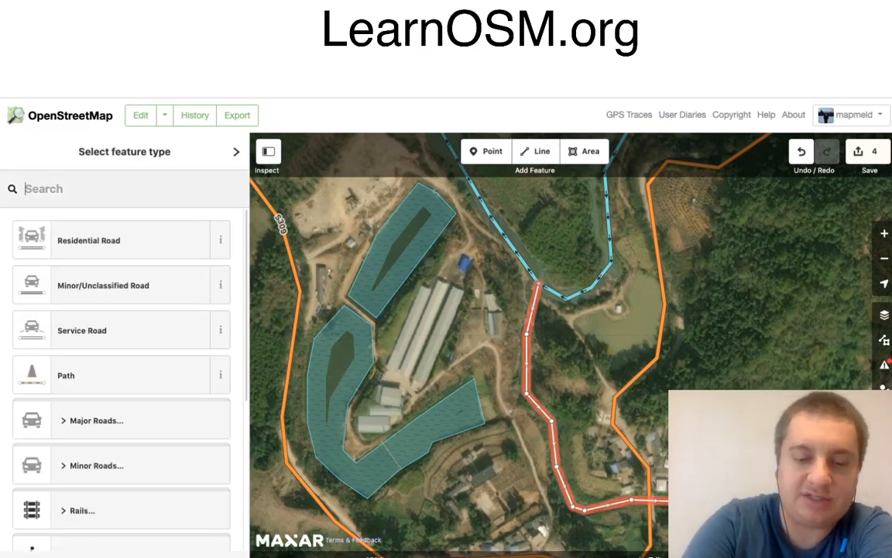
type("stre")
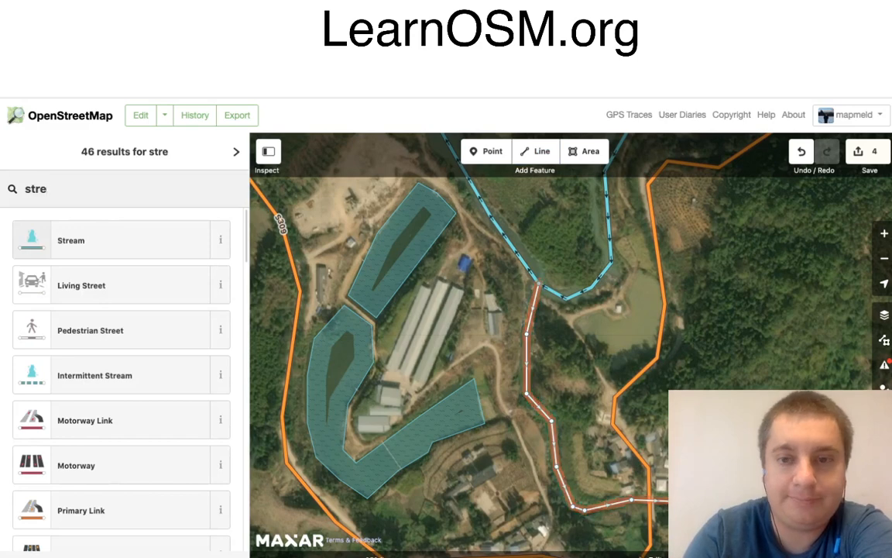
key("Down")
key("Return")
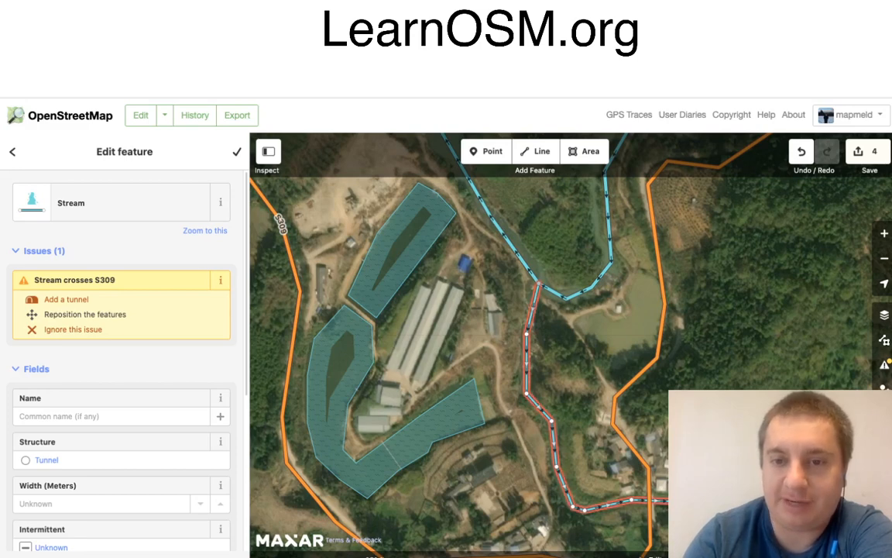
Step: Reverse the new stream's direction so that it flows towards the river
right_click(531, 316)
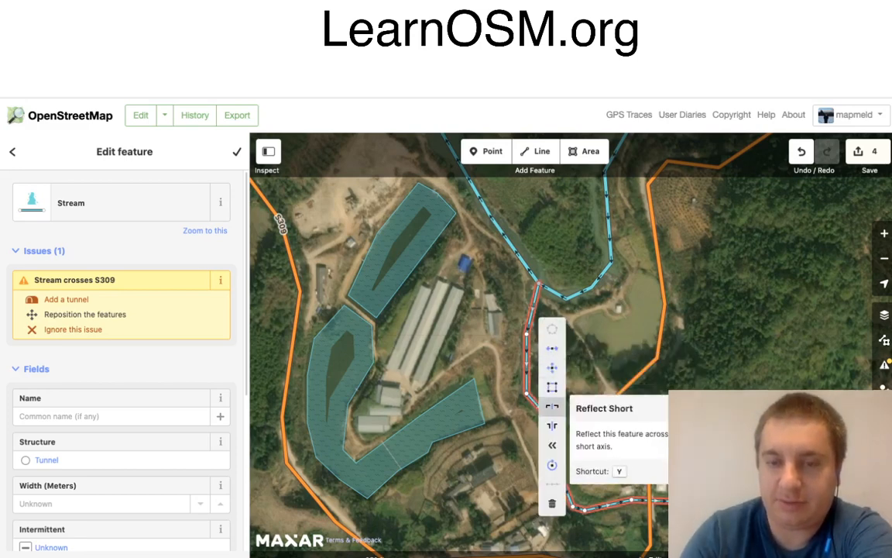
left_click(553, 445)
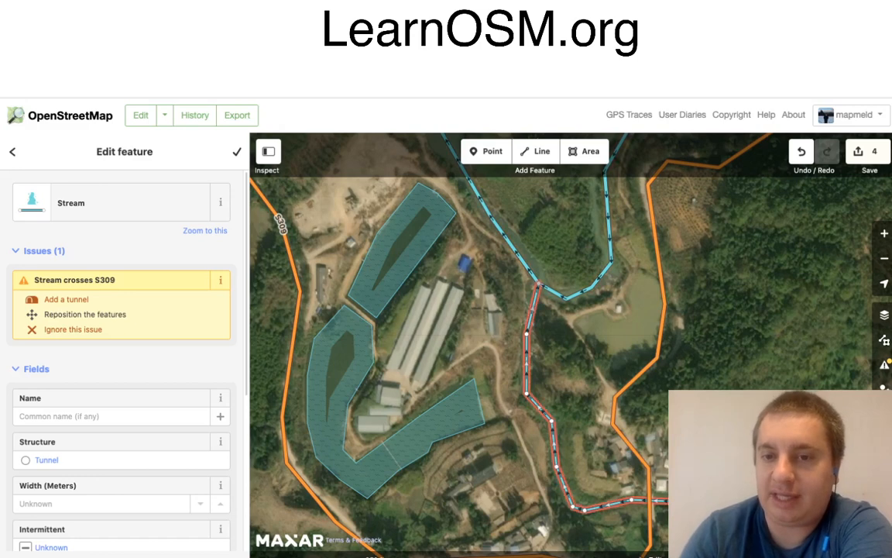
key("Escape")
Step: Resolve the crossing of the stream and the S309 primary road by adding a bridge to the road
left_click_drag(538, 341, 474, 284)
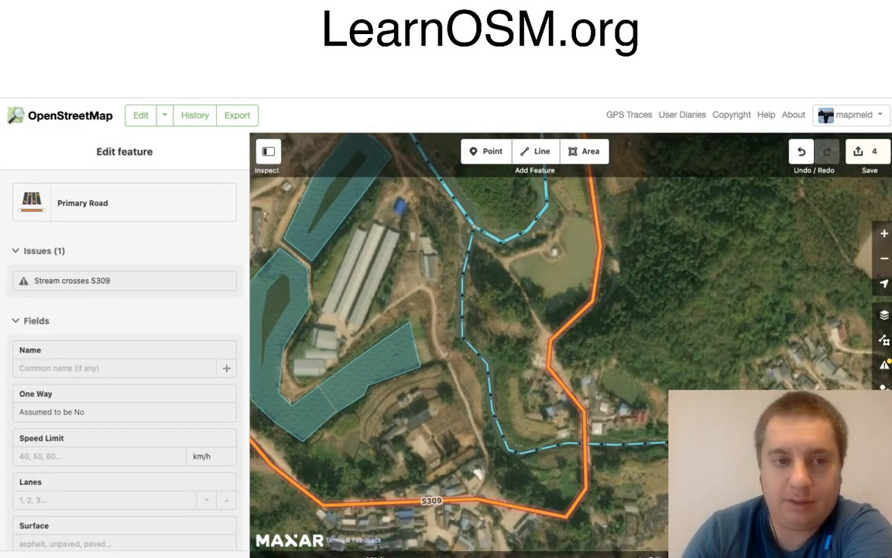
left_click(585, 428)
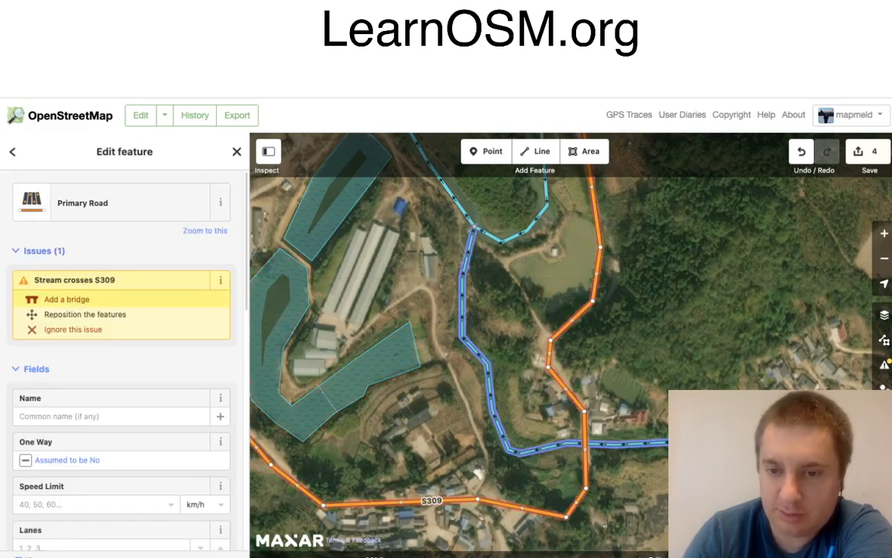
left_click(66, 299)
key("Escape")
Step: Continue the stream from its eastern end, following the channel southwest past the fields to the valley south of the village
double_click(609, 467)
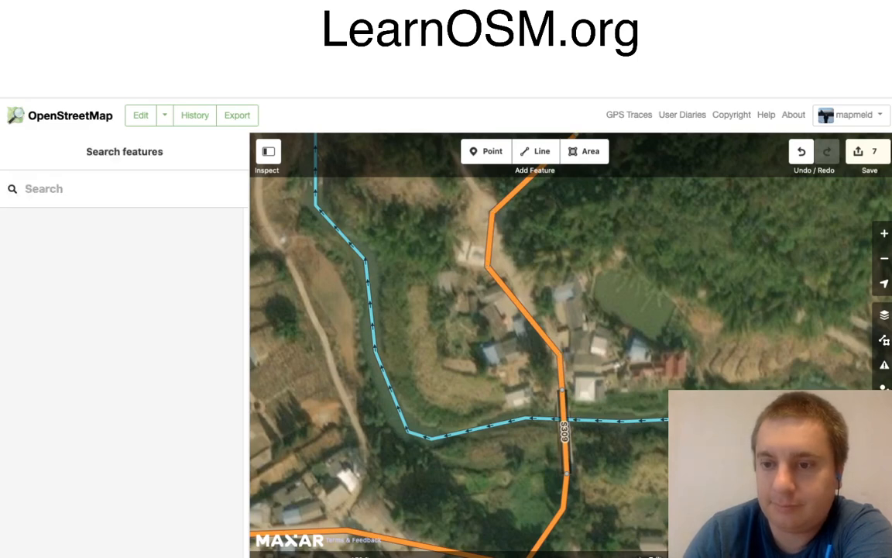
left_click_drag(608, 360, 484, 207)
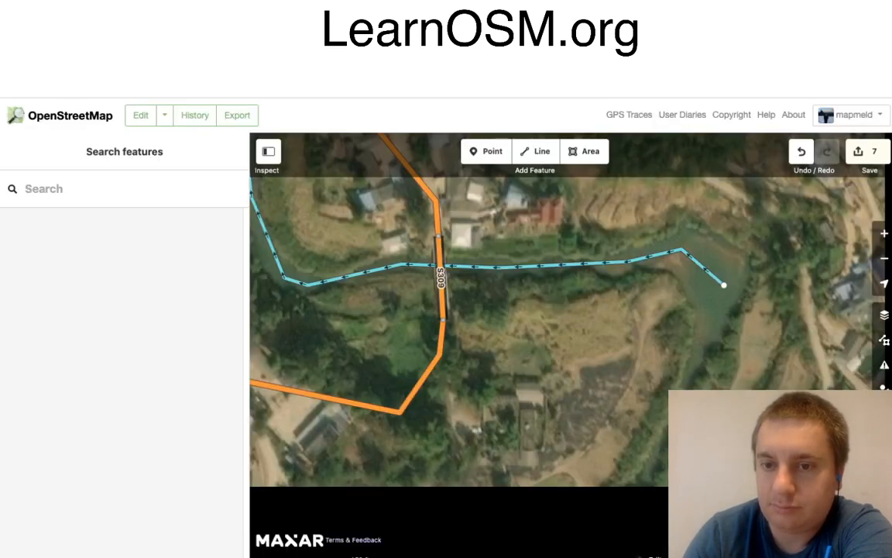
key("minus")
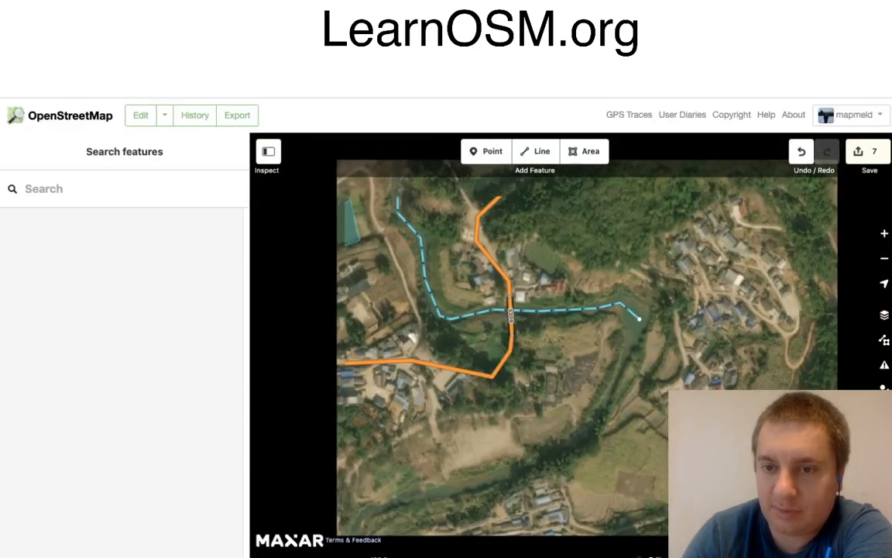
left_click(639, 317)
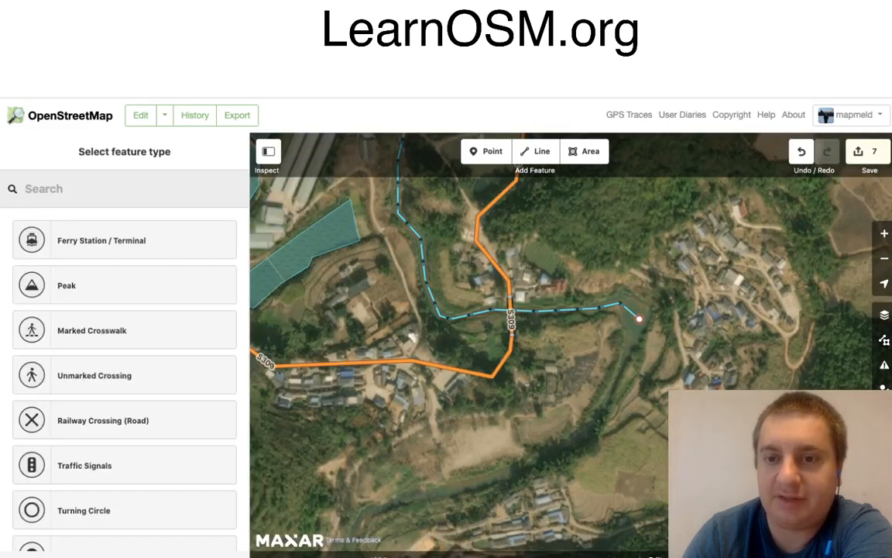
right_click(638, 318)
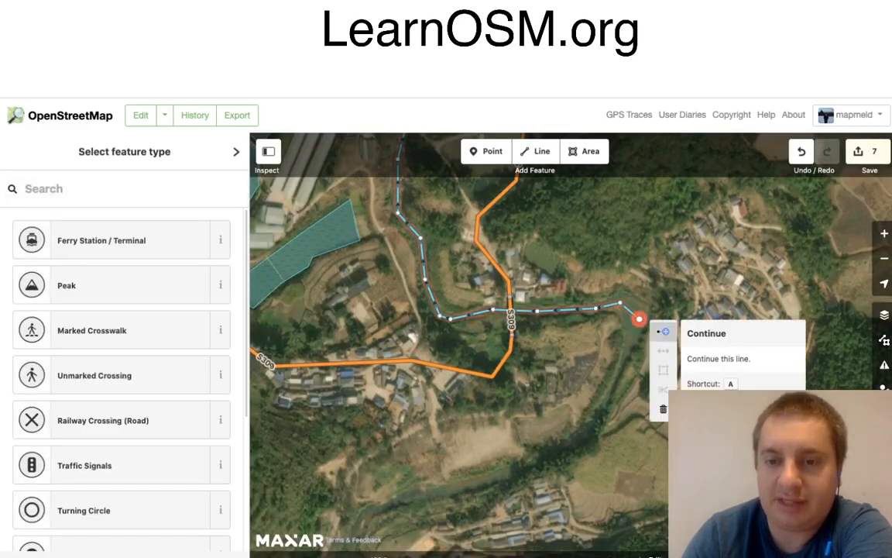
left_click(664, 331)
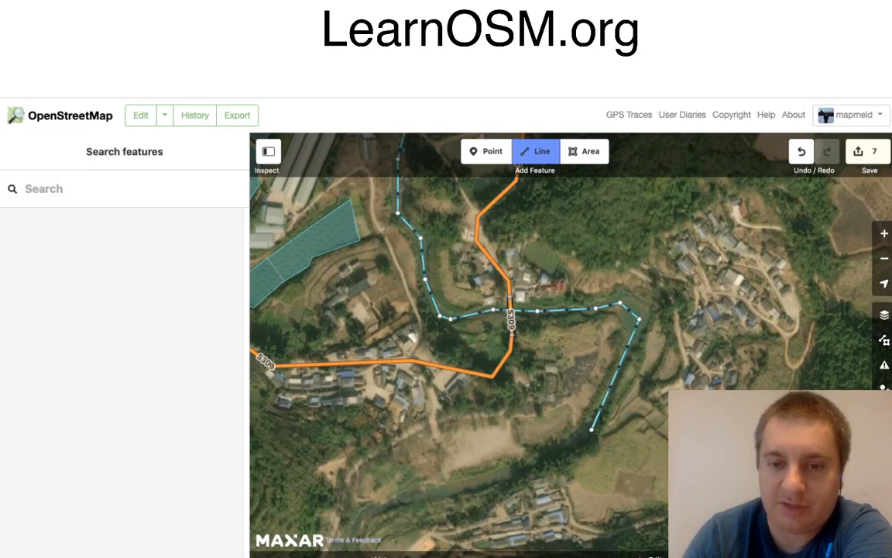
left_click(591, 429)
left_click(491, 481)
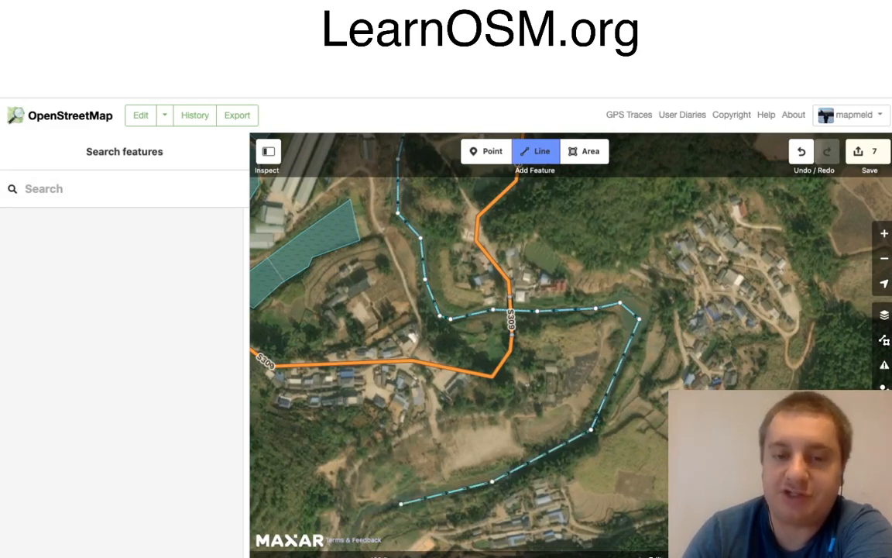
left_click(407, 498)
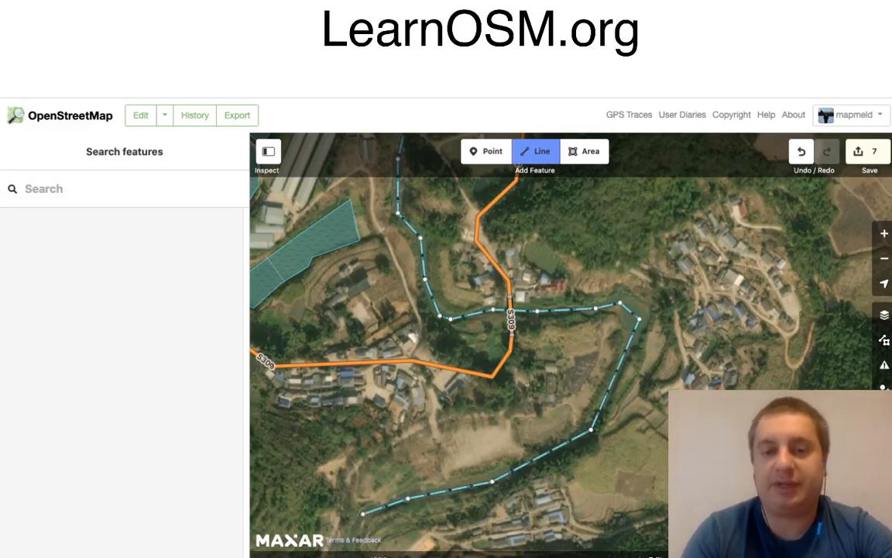
double_click(361, 513)
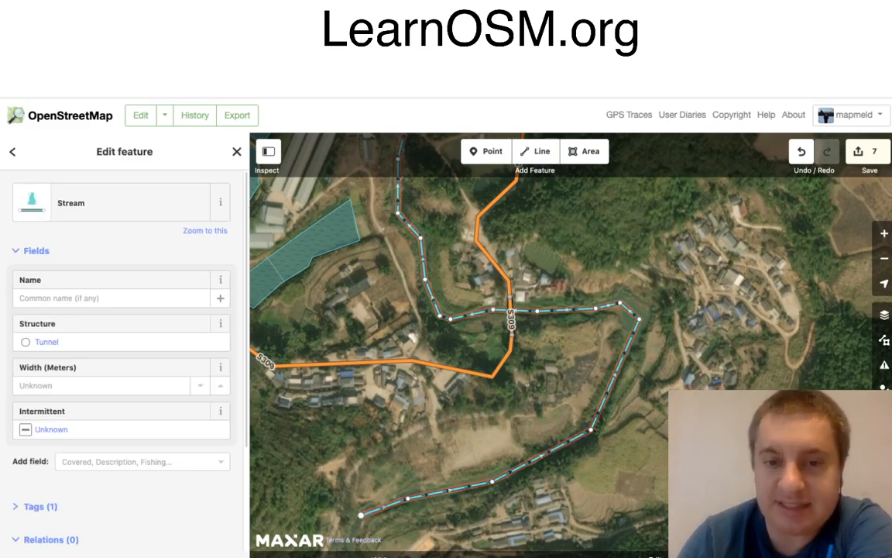
key("Escape")
Step: Trace the road branching off S309 south through the village and southwest towards the stream, and tag it as Residential Road
scroll(400, 442, "up", 5)
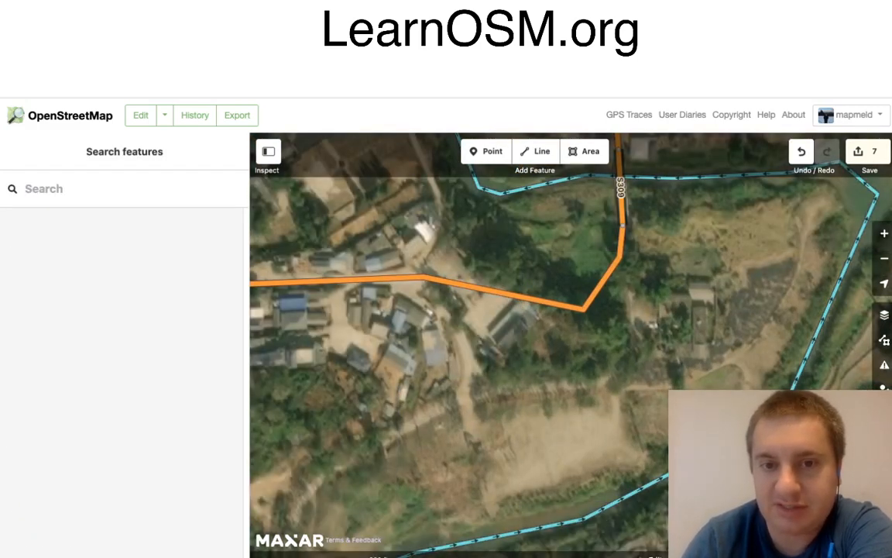
left_click_drag(418, 387, 570, 362)
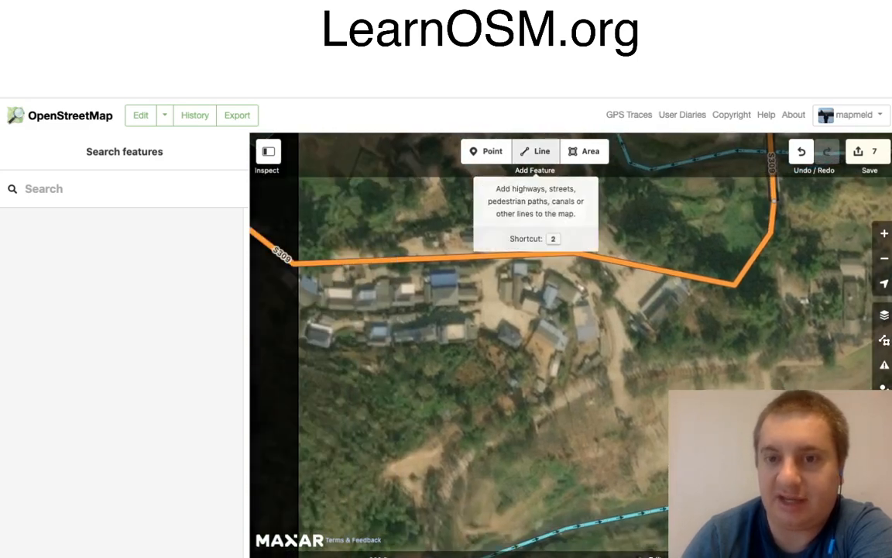
left_click(534, 151)
left_click(553, 254)
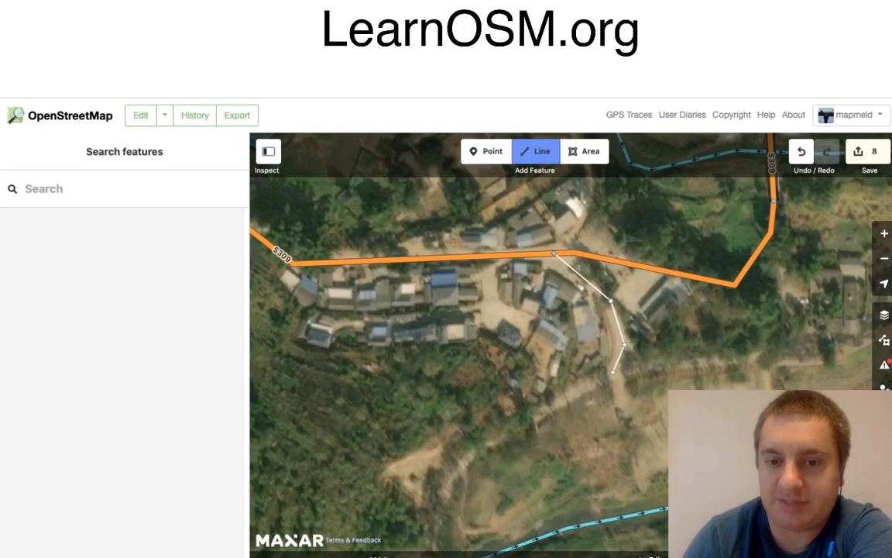
left_click(464, 460)
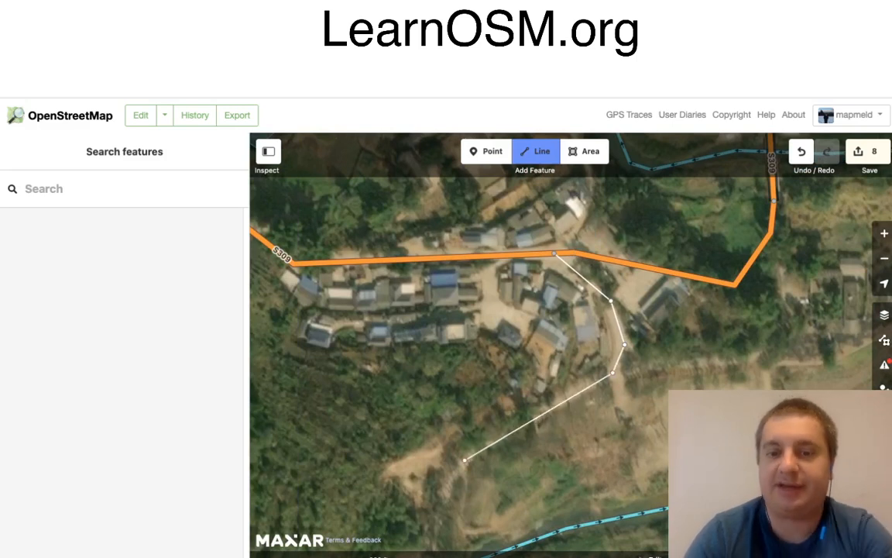
left_click(432, 508)
key("Return")
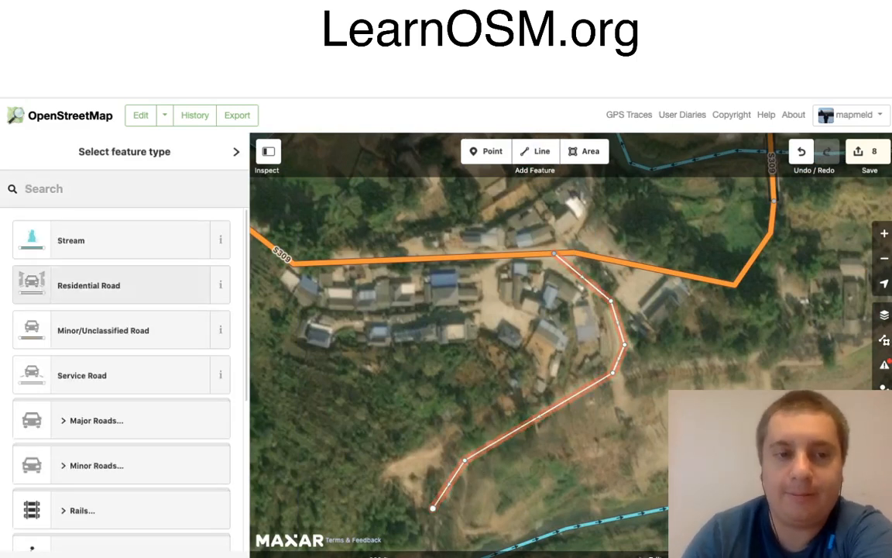
left_click(116, 285)
key("Escape")
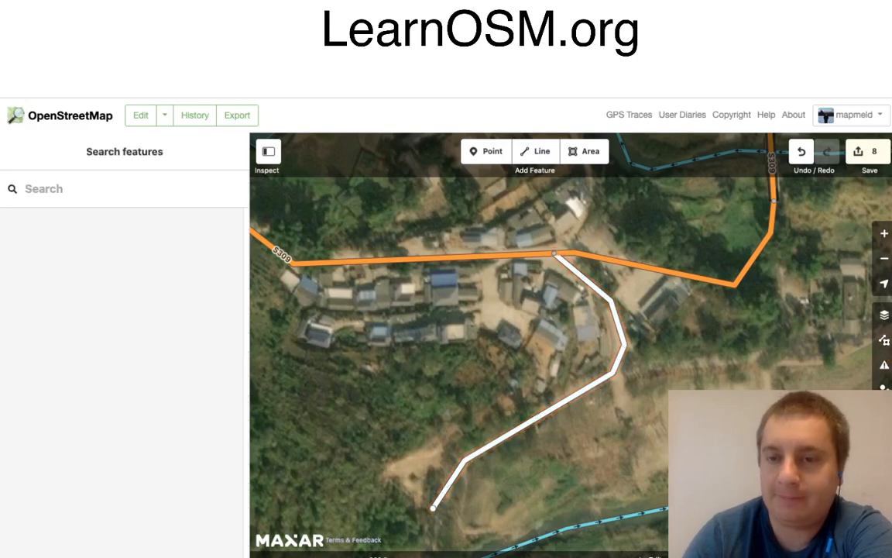
Step: Outline the village houses on both sides of S309 as an area and tag it as Residential Area
scroll(419, 374, "down", 5)
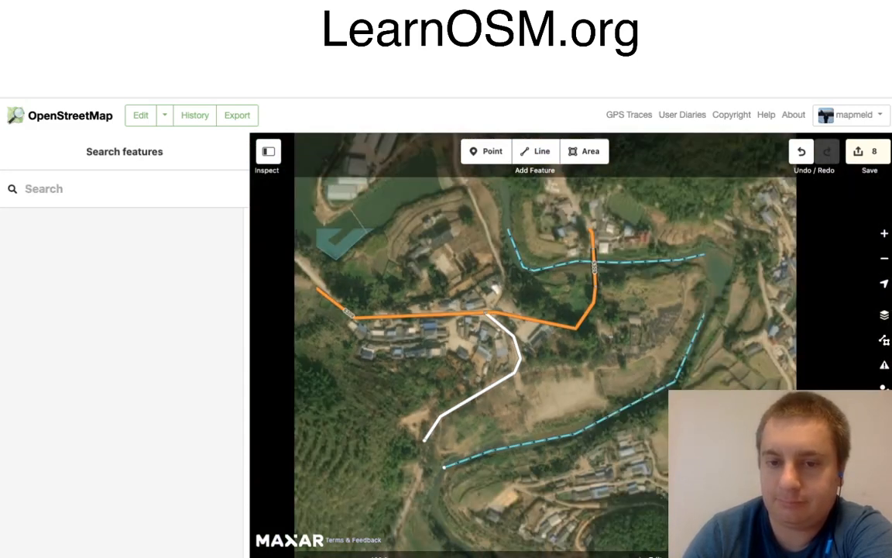
scroll(434, 372, "down", 3)
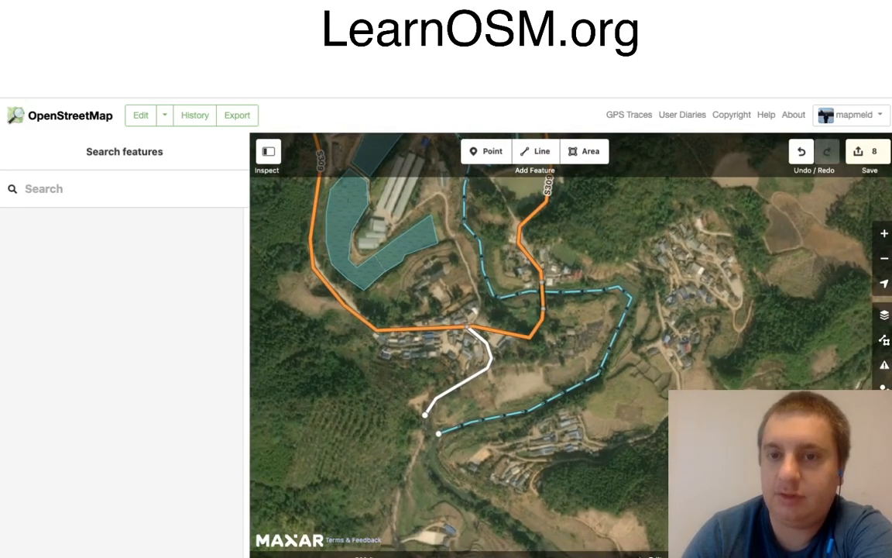
left_click(584, 151)
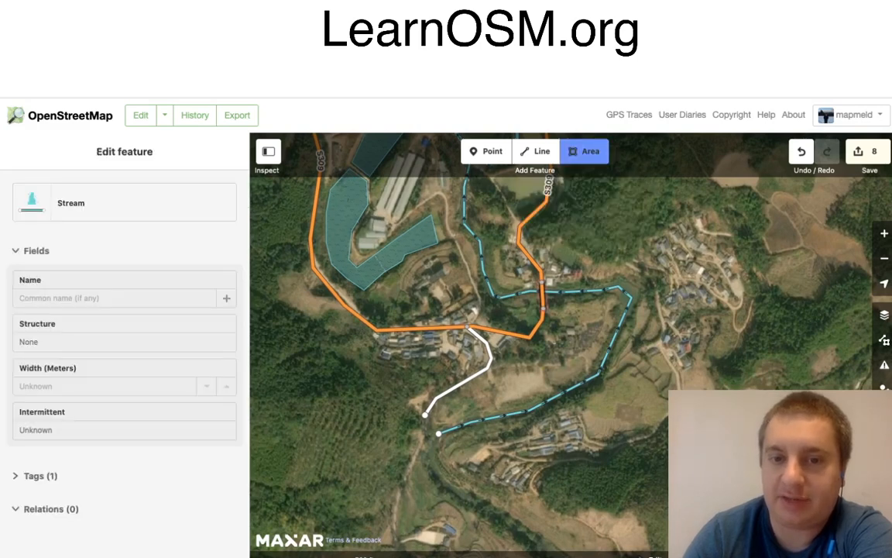
left_click(447, 353)
left_click(466, 371)
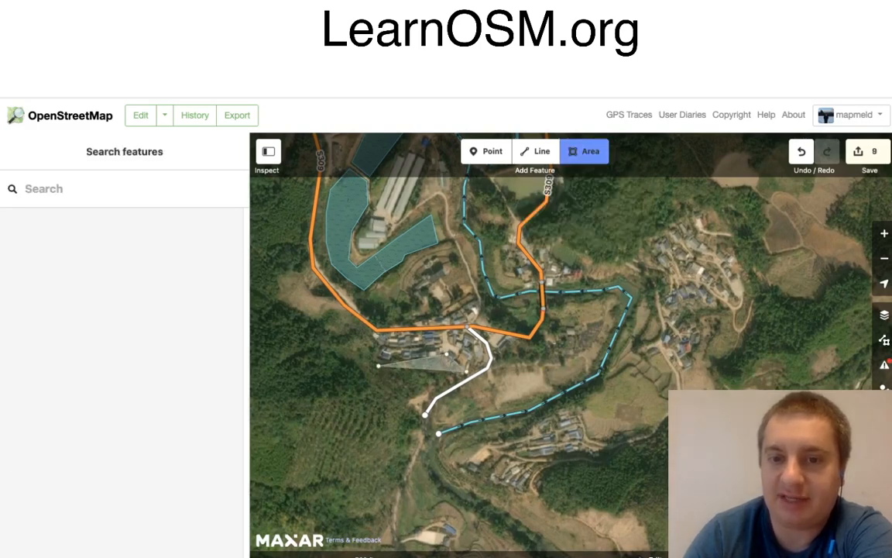
left_click(472, 297)
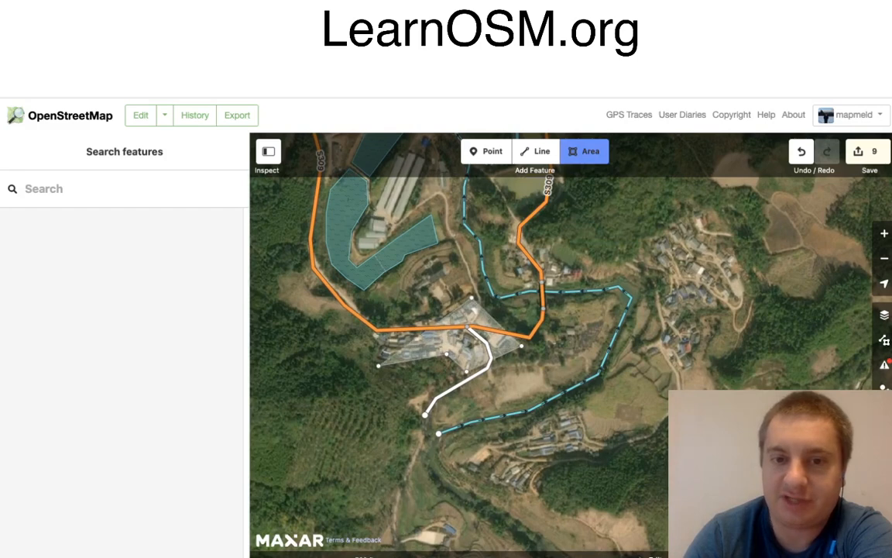
left_click(421, 321)
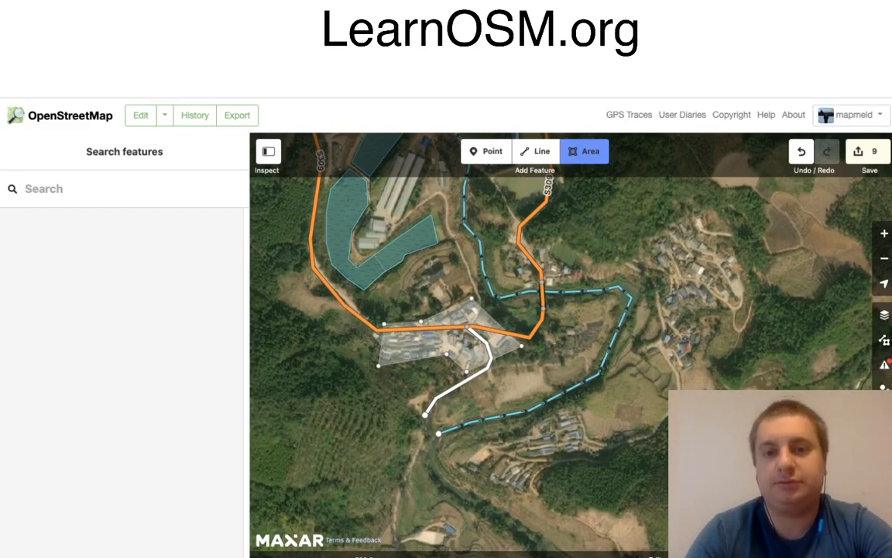
left_click(380, 323)
key("Return")
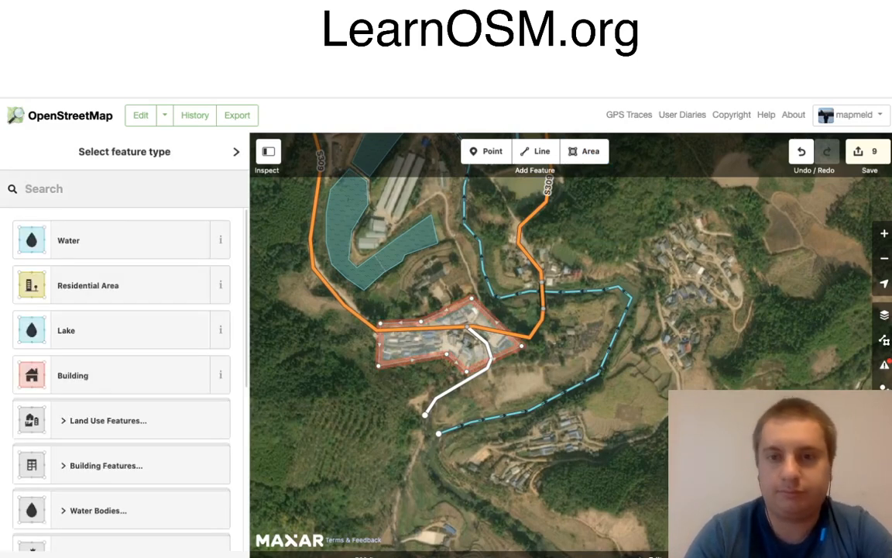
left_click(109, 273)
Step: Outline the large village east of the stream's bend as an area and tag it as Residential Area
left_click(585, 151)
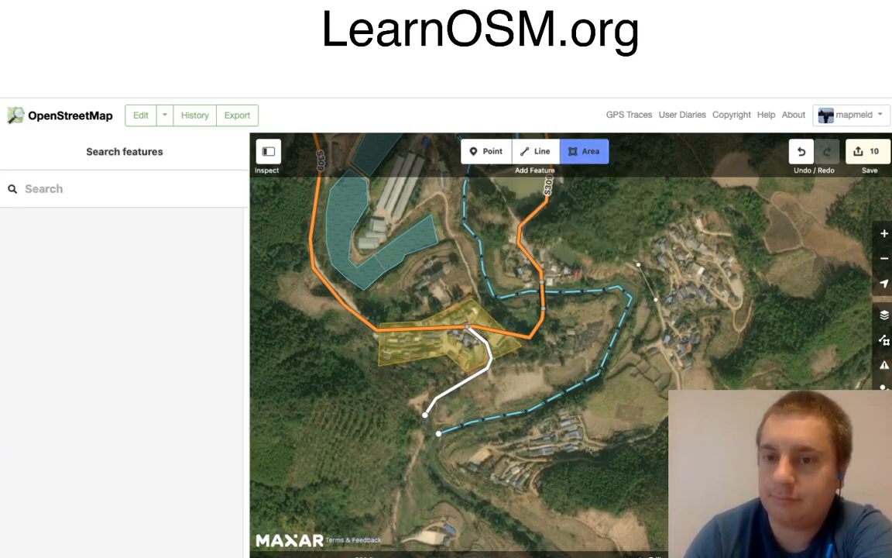
left_click(655, 353)
left_click(689, 373)
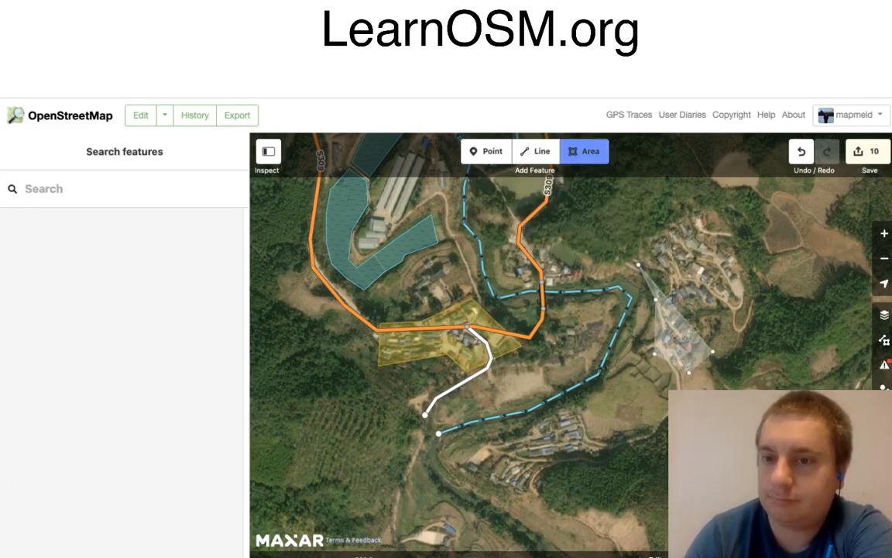
left_click(713, 351)
left_click(719, 318)
left_click(749, 298)
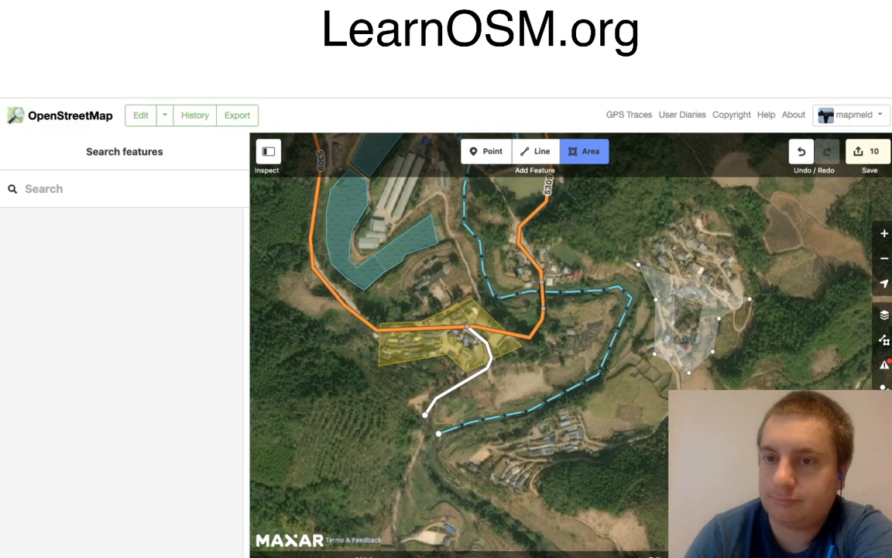
left_click(741, 228)
left_click(700, 204)
left_click(672, 229)
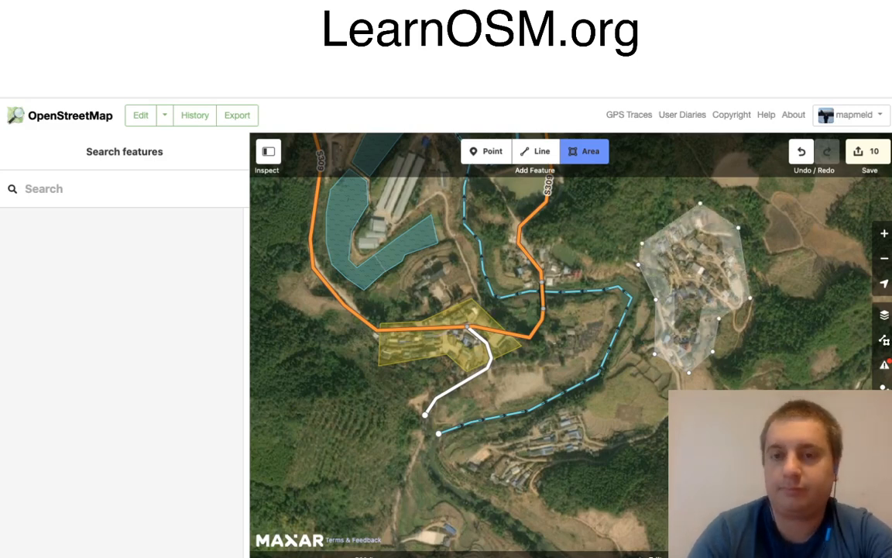
key("Return")
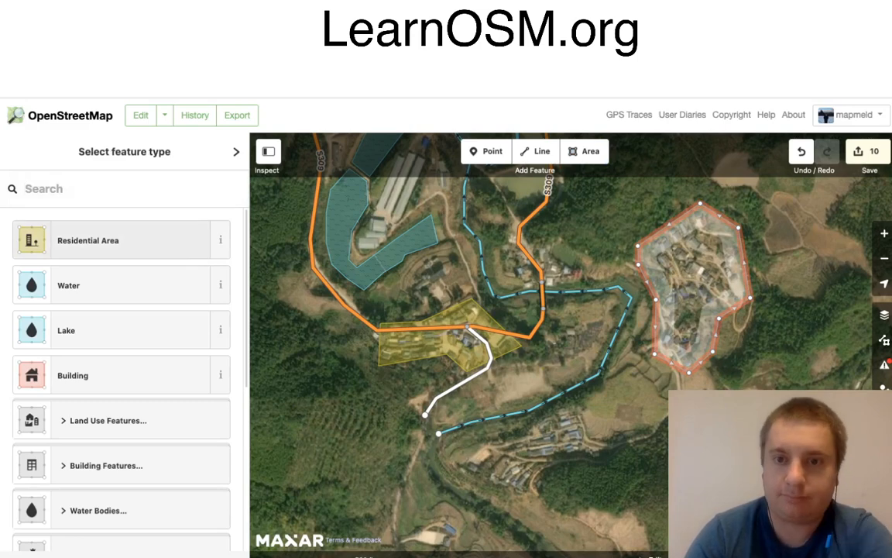
key("Return")
key("Escape")
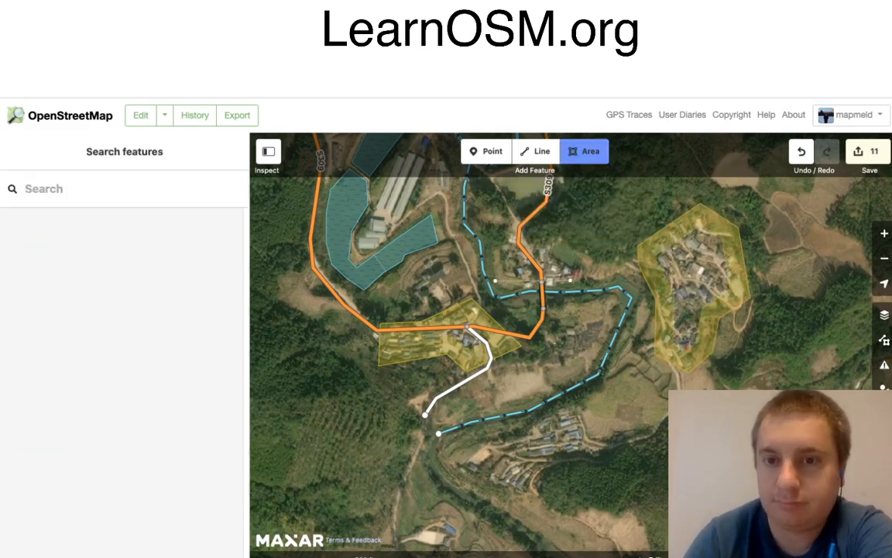
Step: Outline the houses around S309 just north of the stream bridge as an area and tag it as Residential Area
left_click(505, 234)
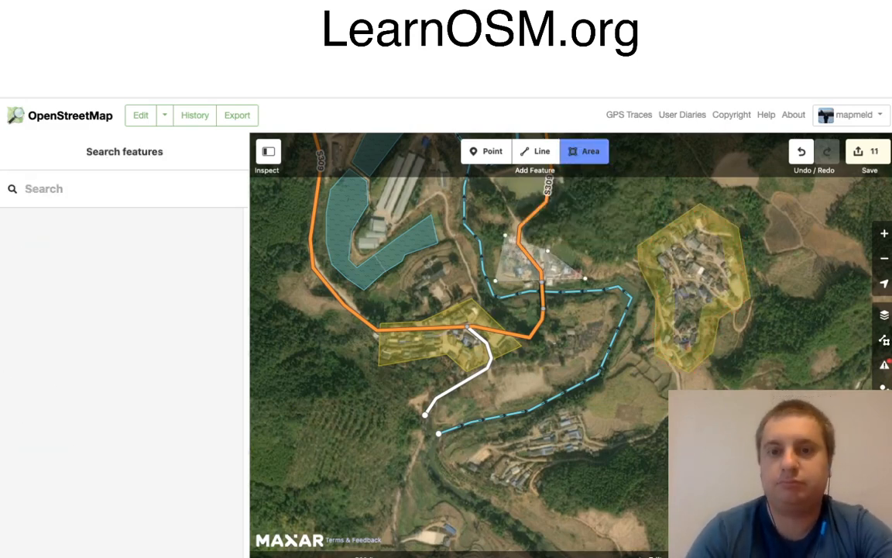
key("Return")
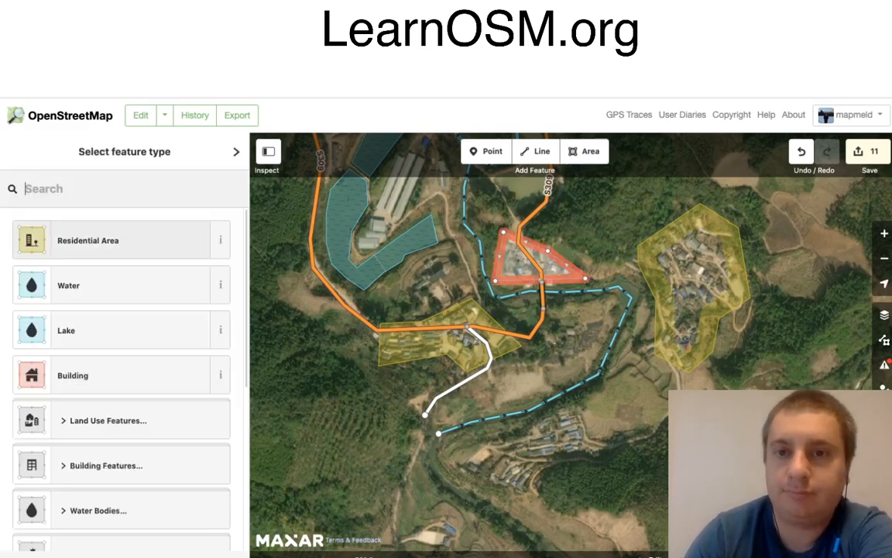
key("Return")
Step: Outline the village south of the stream's western end as an area and tag it as Residential Area
key("3")
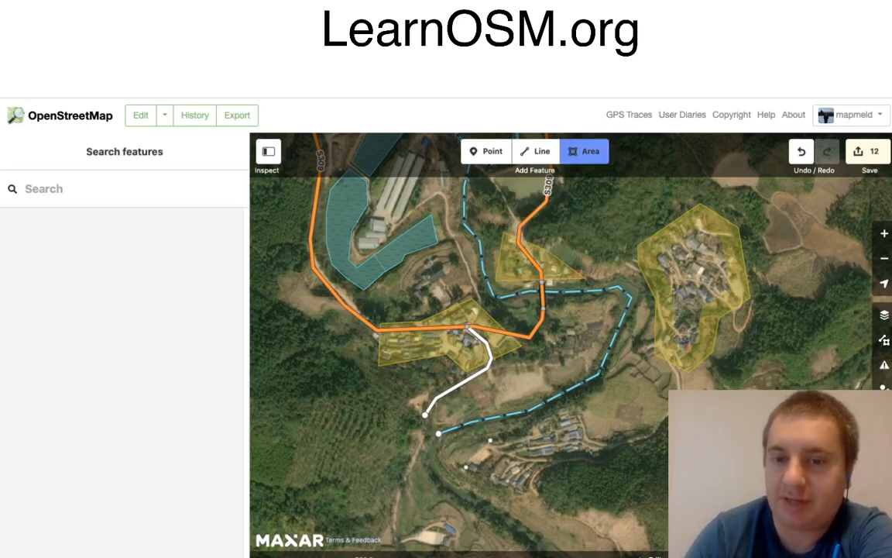
left_click(487, 438)
left_click(580, 405)
left_click(592, 460)
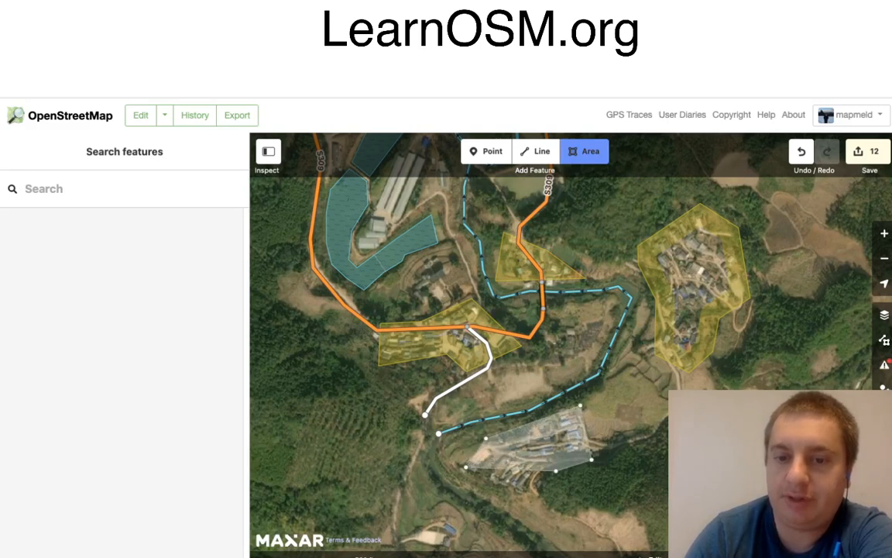
left_click(546, 468)
left_click(527, 501)
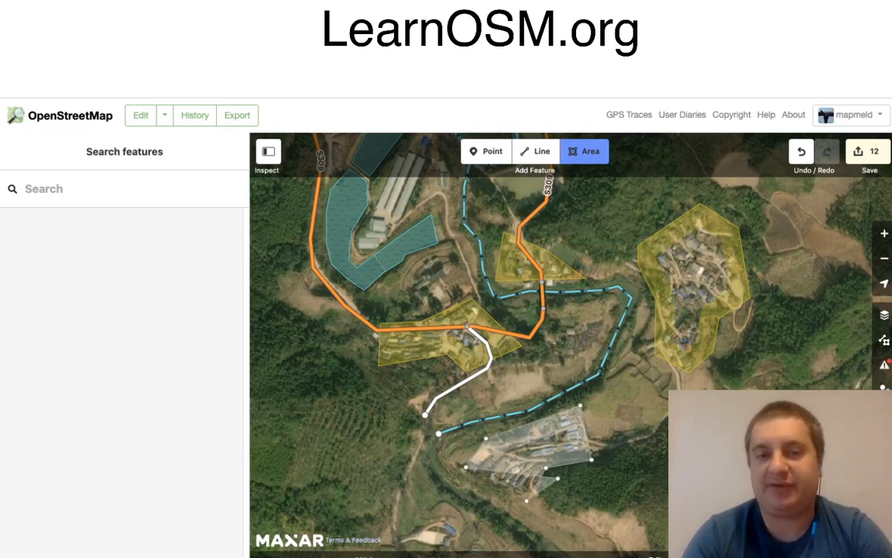
key("Return")
left_click(116, 240)
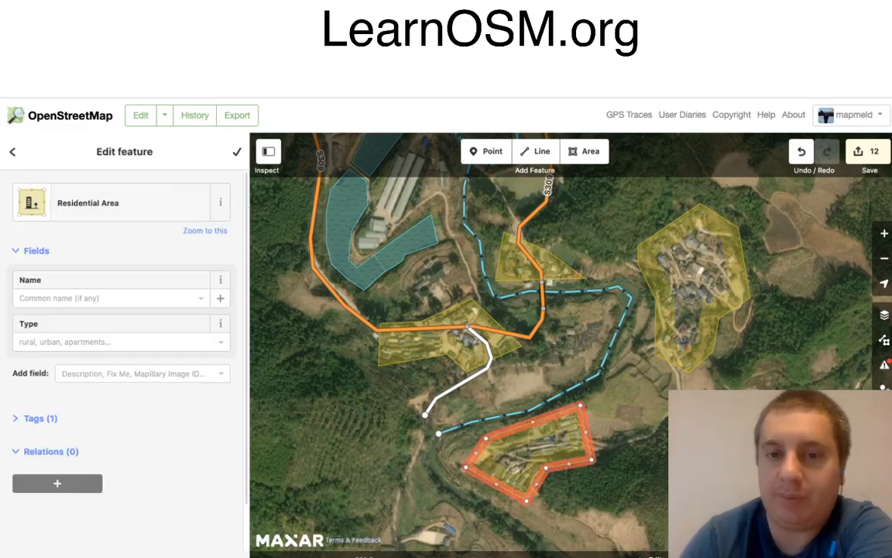
left_click_drag(526, 372, 498, 413)
key("Escape")
Step: Switch the map background to Bing aerial imagery
scroll(576, 290, "up", 5)
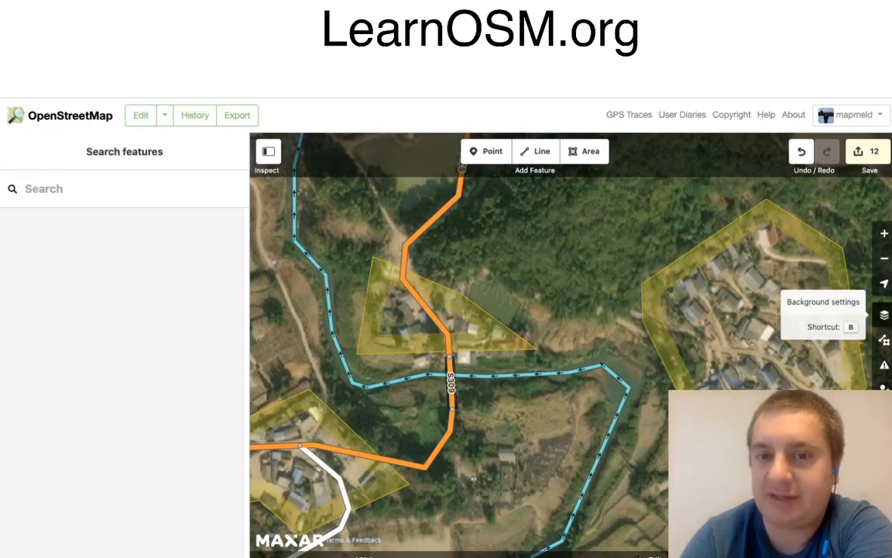
left_click(884, 314)
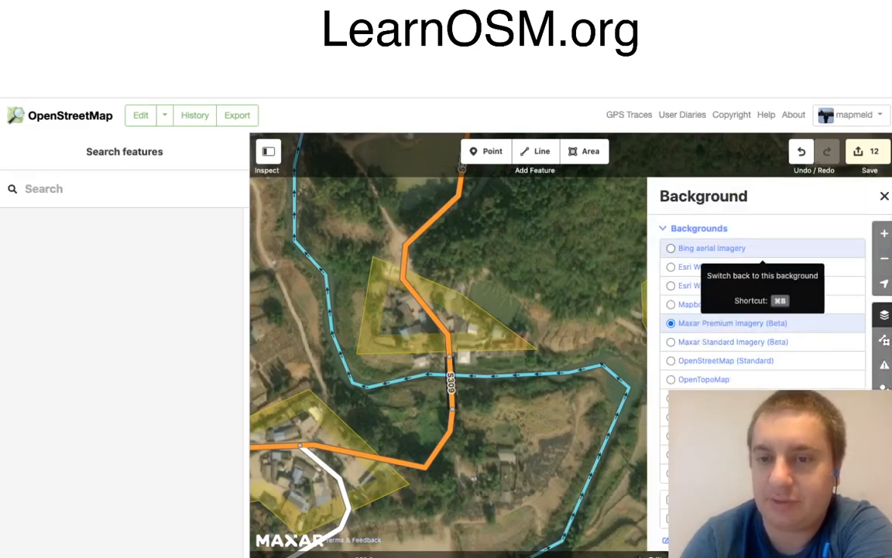
left_click(712, 247)
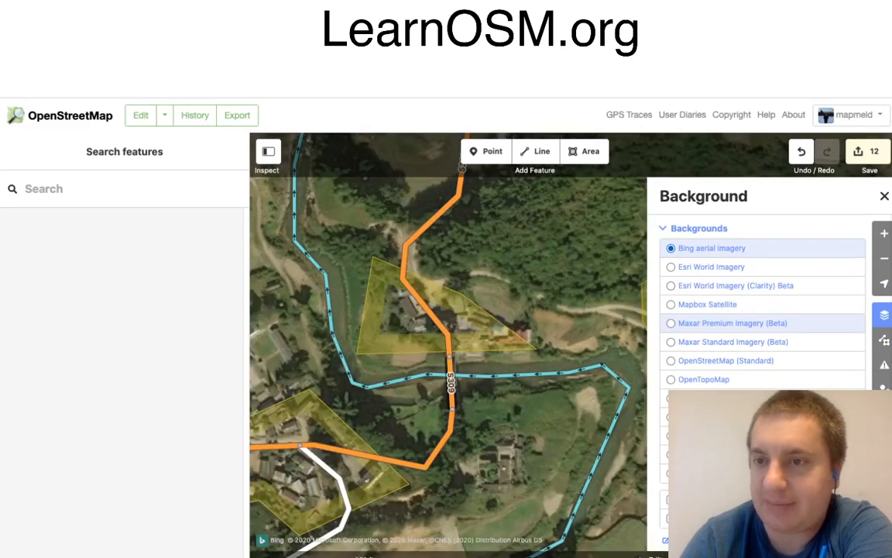
left_click(885, 196)
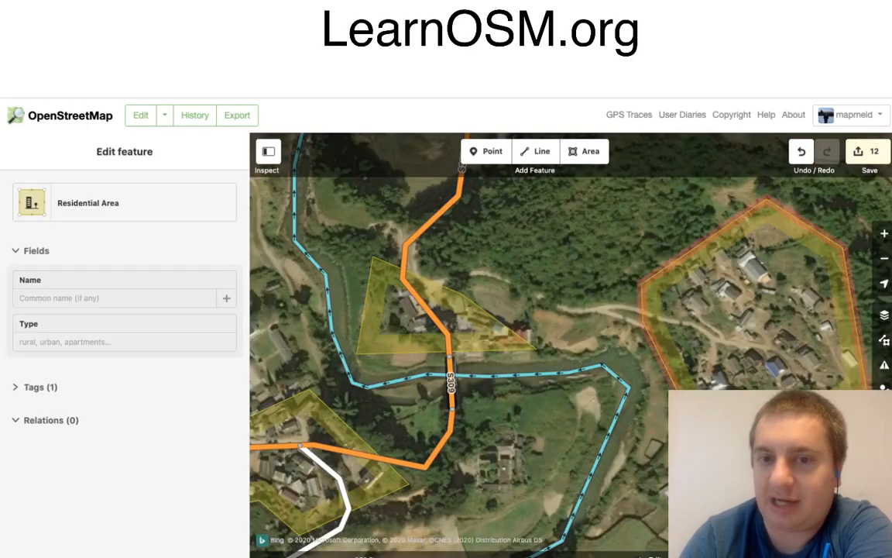
Step: Trace the road from S309 north of the bridge east into the eastern village and tag it as Residential Road
left_click_drag(542, 310, 527, 307)
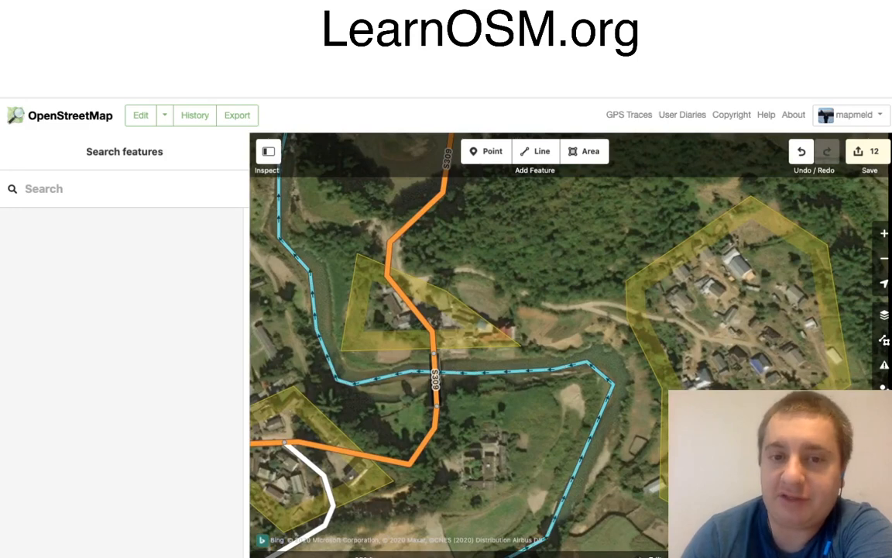
left_click(536, 152)
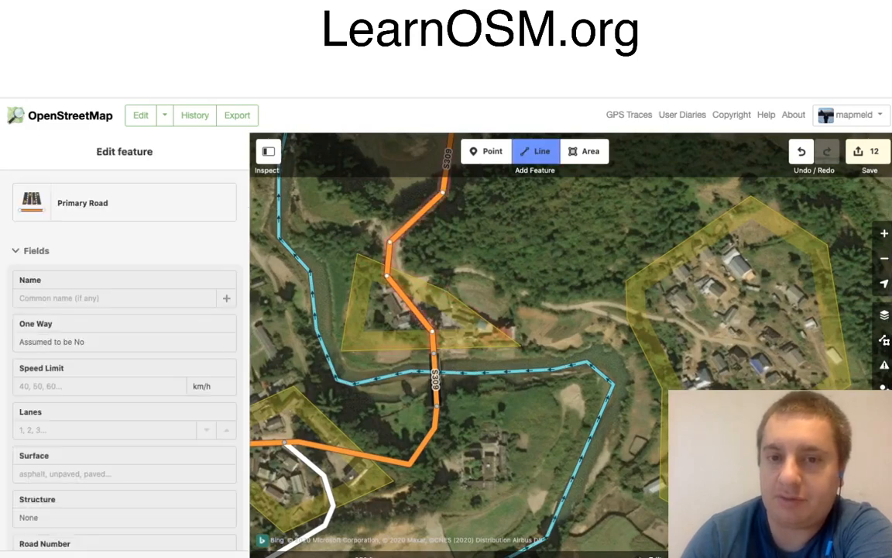
left_click(397, 286)
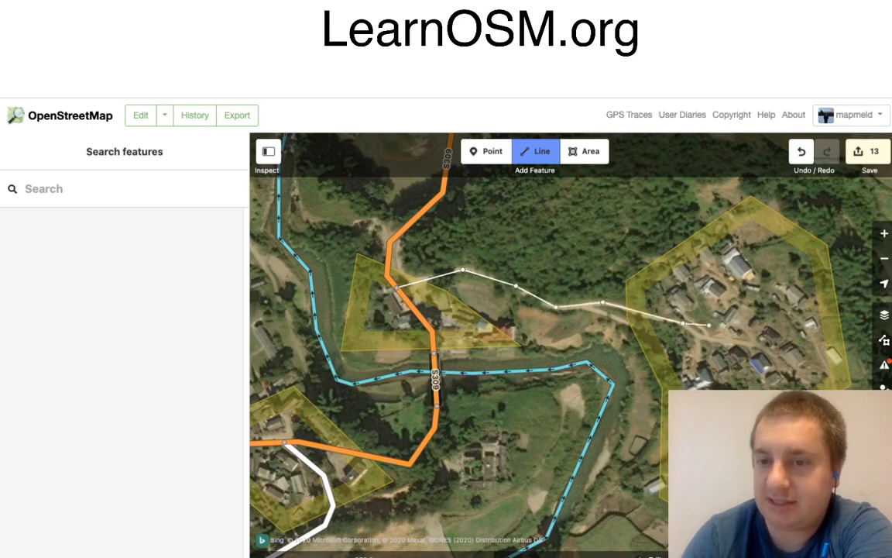
left_click(706, 337)
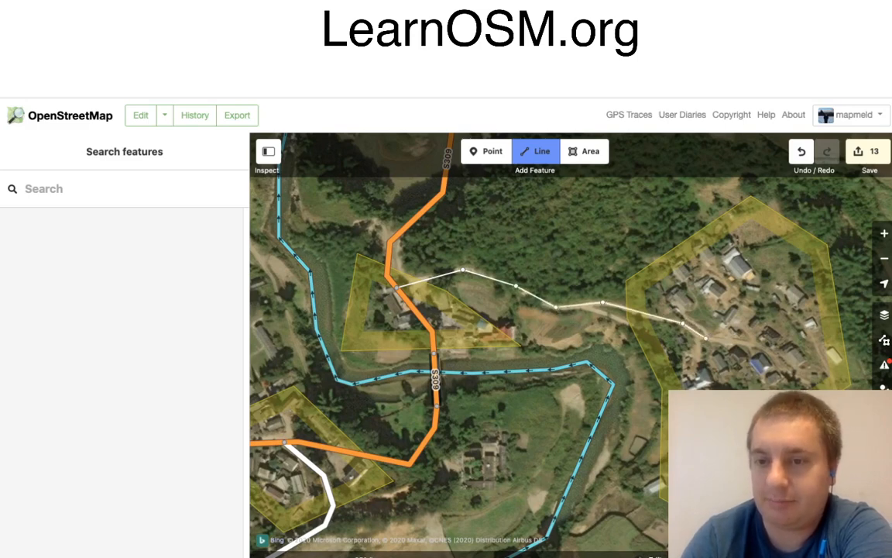
left_click(752, 339)
left_click(751, 339)
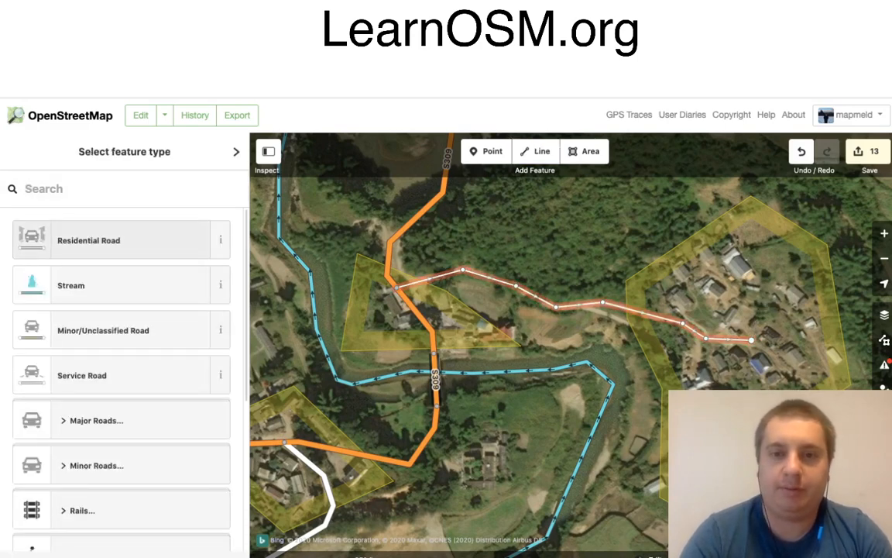
left_click(114, 233)
Step: Trace the branch off the new road south through the eastern village and around the fields to the southern village, tagged as Residential Road
left_click(536, 151)
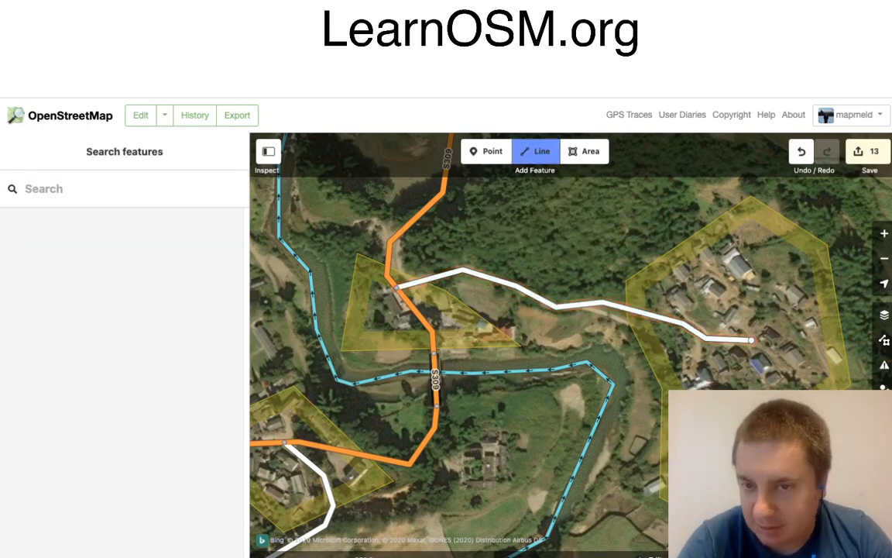
left_click(574, 305)
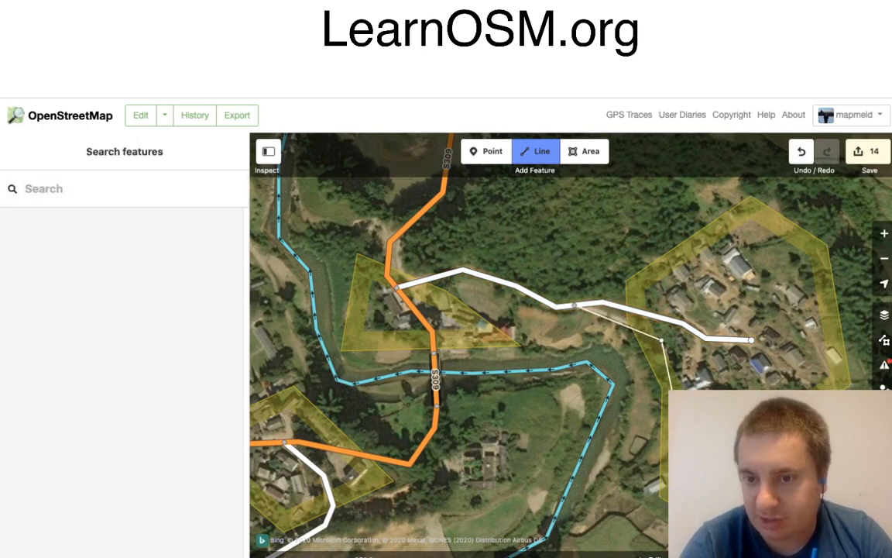
left_click_drag(730, 488, 654, 274)
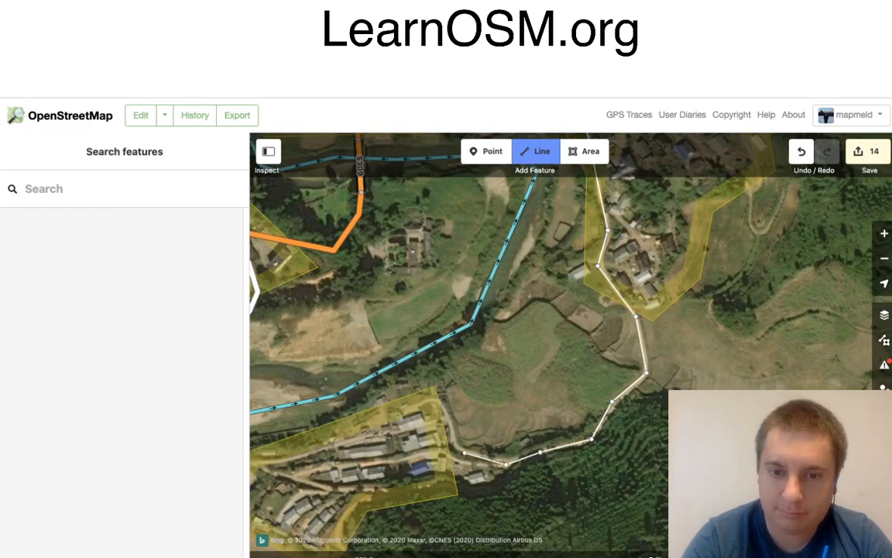
left_click(447, 414)
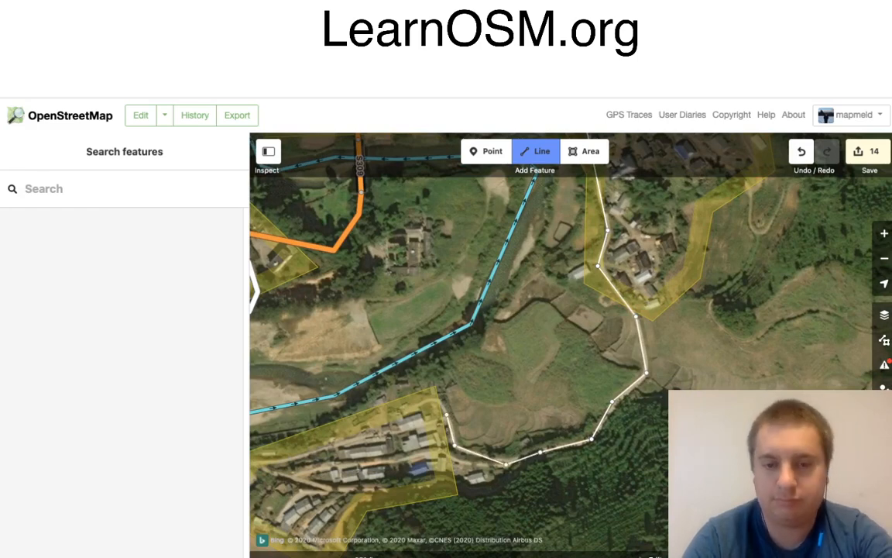
left_click(447, 414)
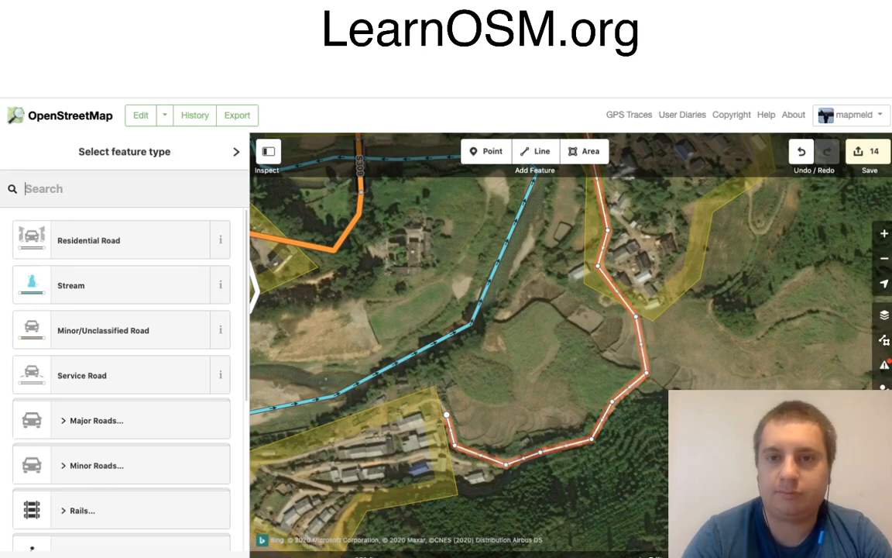
left_click(116, 241)
Step: Trace the road from the last southern bend west between the southern village's houses and tag it as Residential Road
left_click(536, 151)
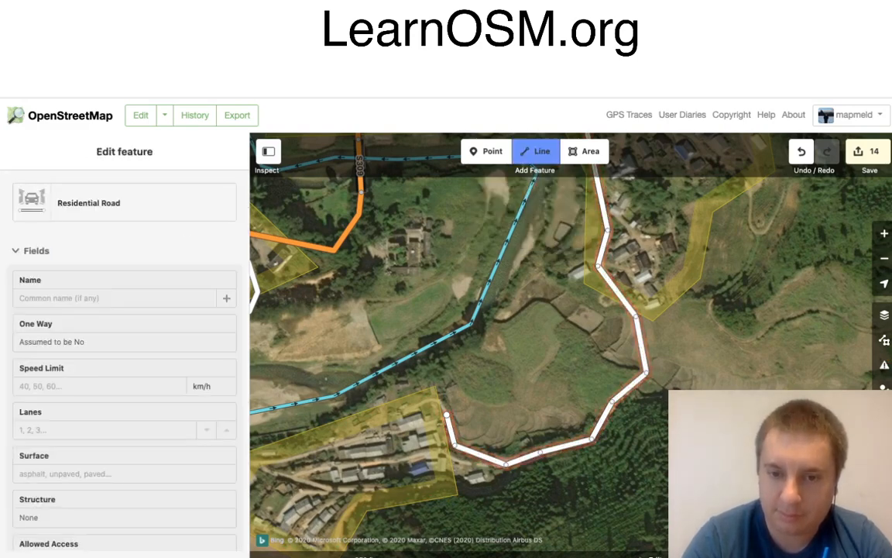
left_click(506, 465)
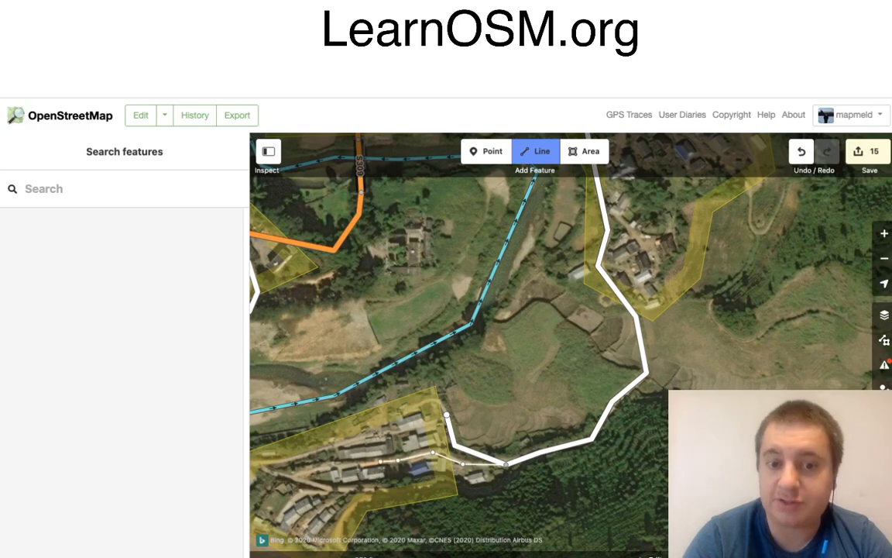
left_click(324, 464)
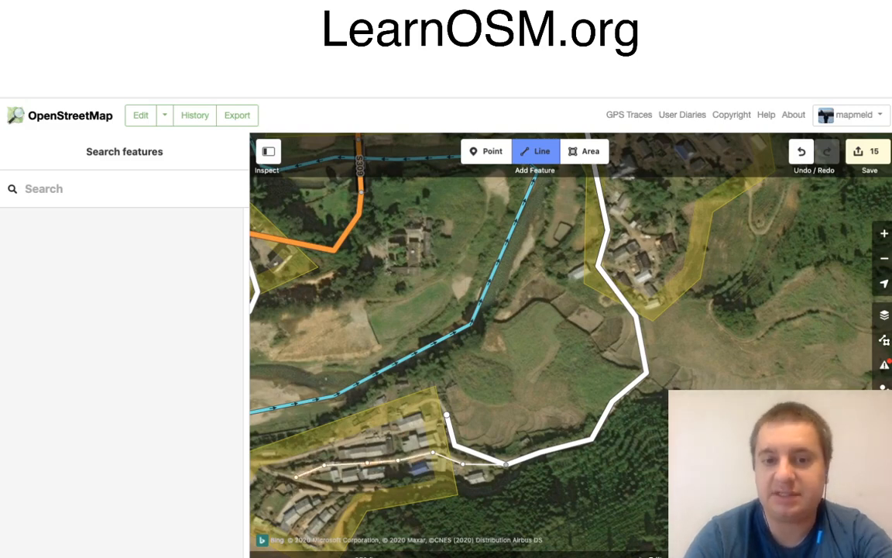
left_click(291, 477)
key("Return")
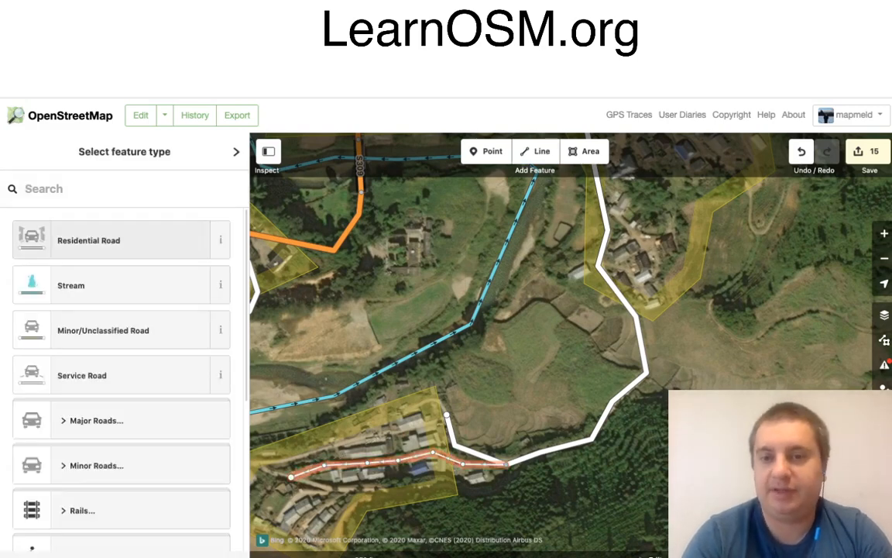
left_click(119, 239)
key("Escape")
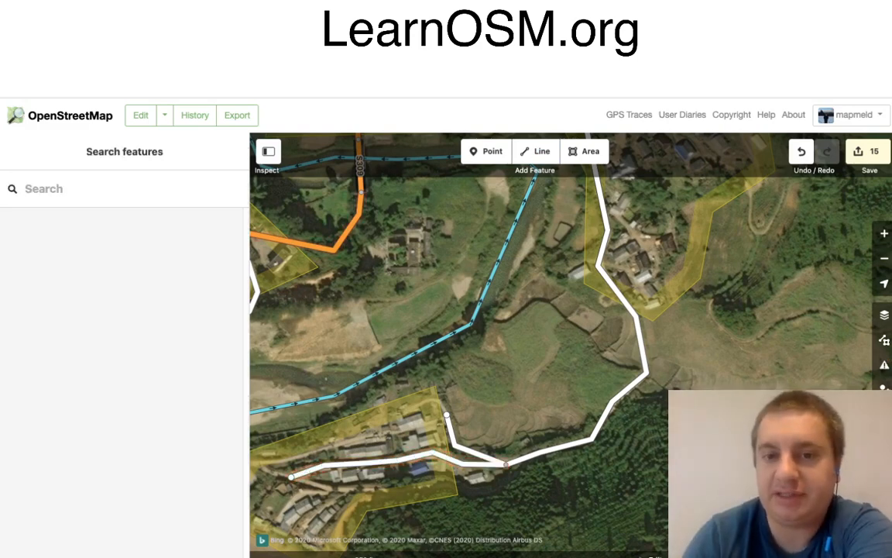
scroll(581, 356, "down", 2)
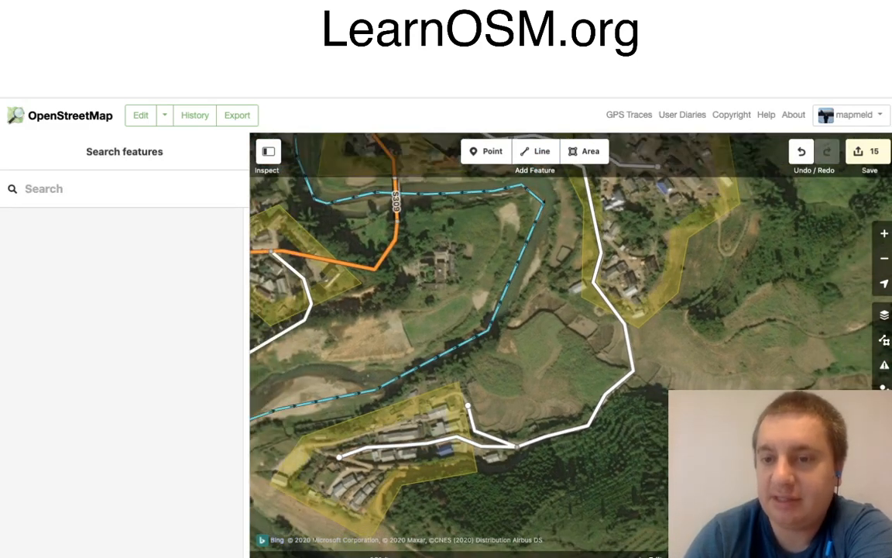
left_click_drag(658, 341, 570, 341)
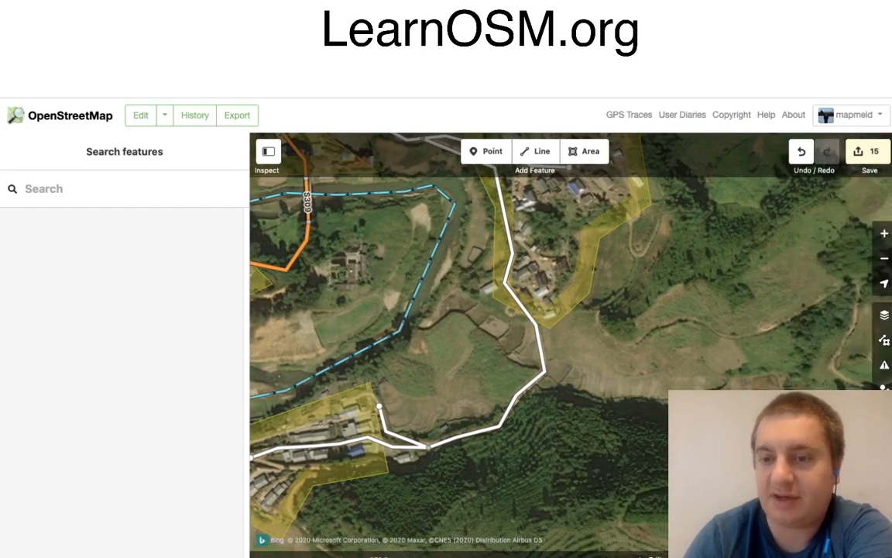
left_click_drag(581, 352, 345, 241)
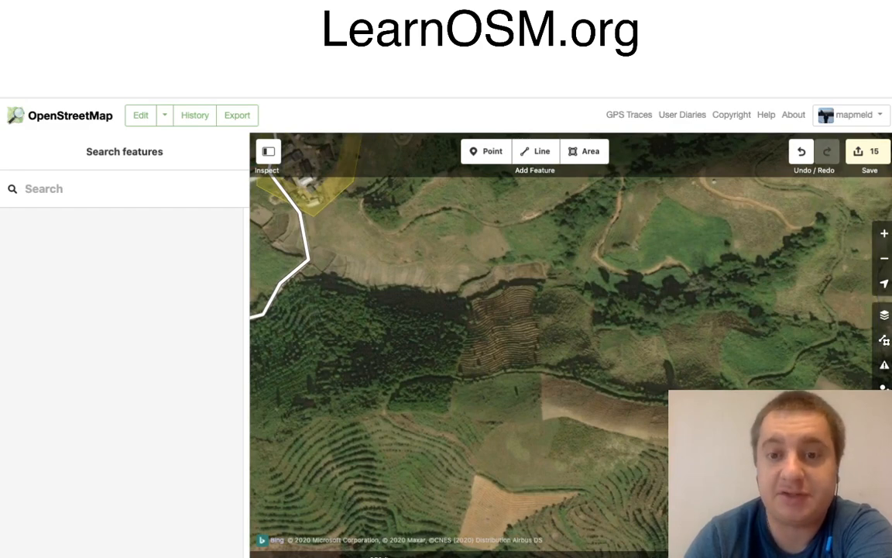
left_click_drag(345, 240, 560, 326)
scroll(495, 325, "left", 3)
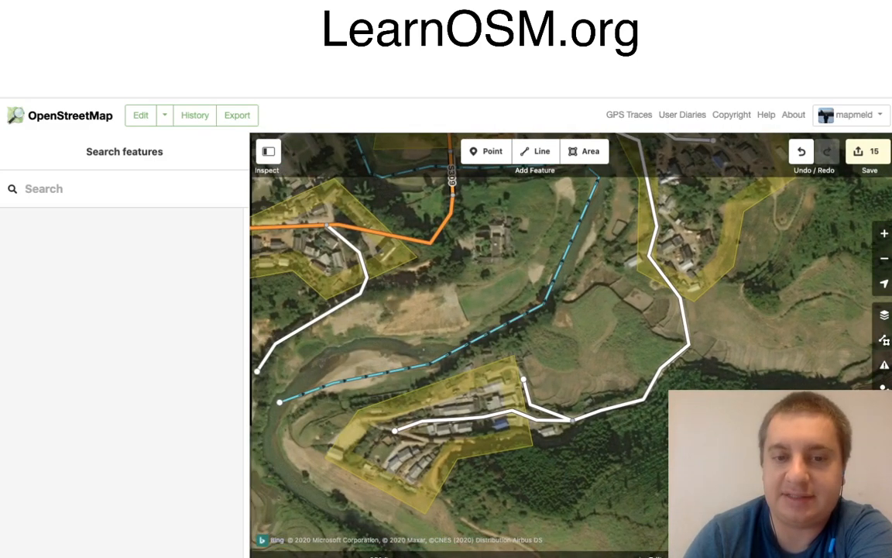
Step: Move the stream's two vertices northwest of the southern village north onto the river bend
left_click_drag(495, 340, 549, 289)
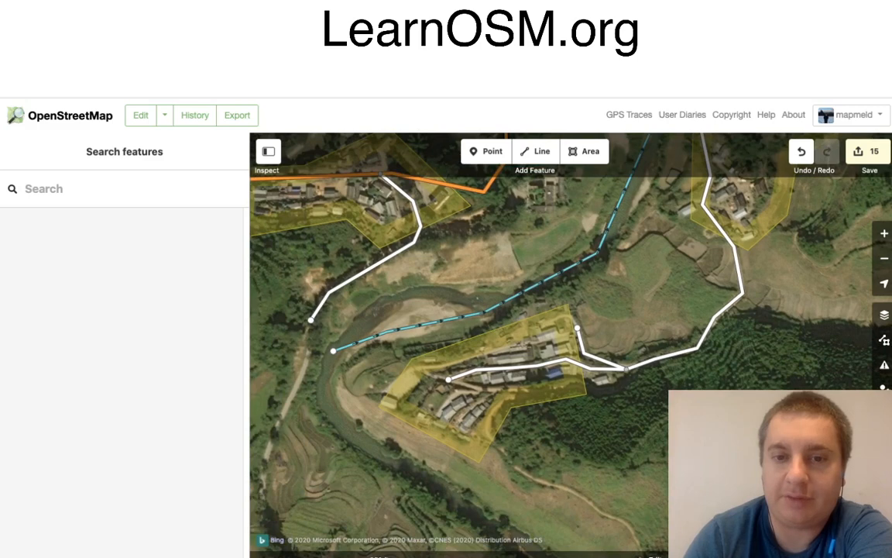
left_click(541, 282)
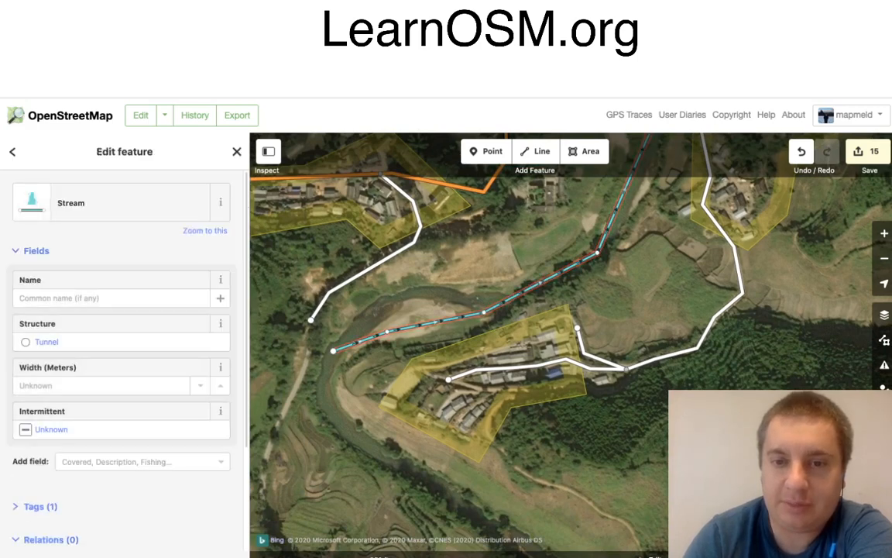
left_click_drag(434, 322, 415, 290)
left_click_drag(387, 332, 368, 318)
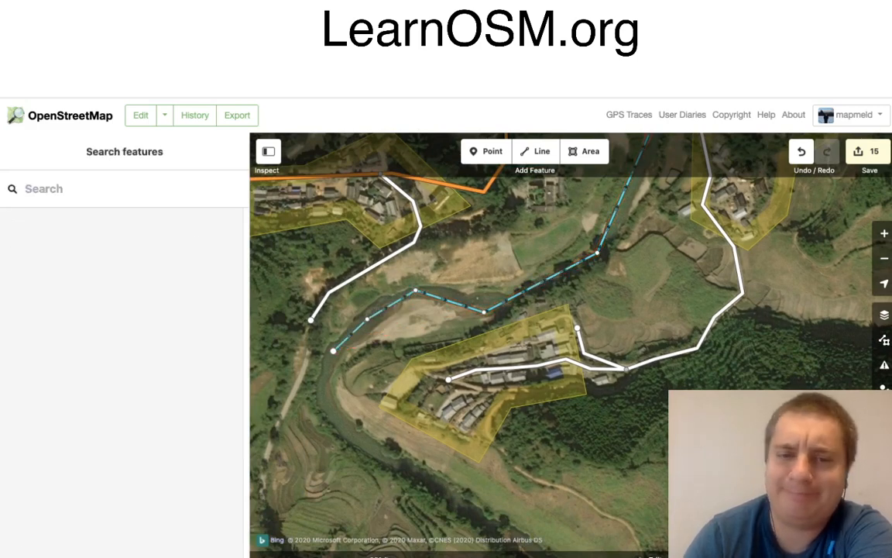
Step: Continue the stream line from its western end around the river bend and southeast past the southern village
left_click(333, 351)
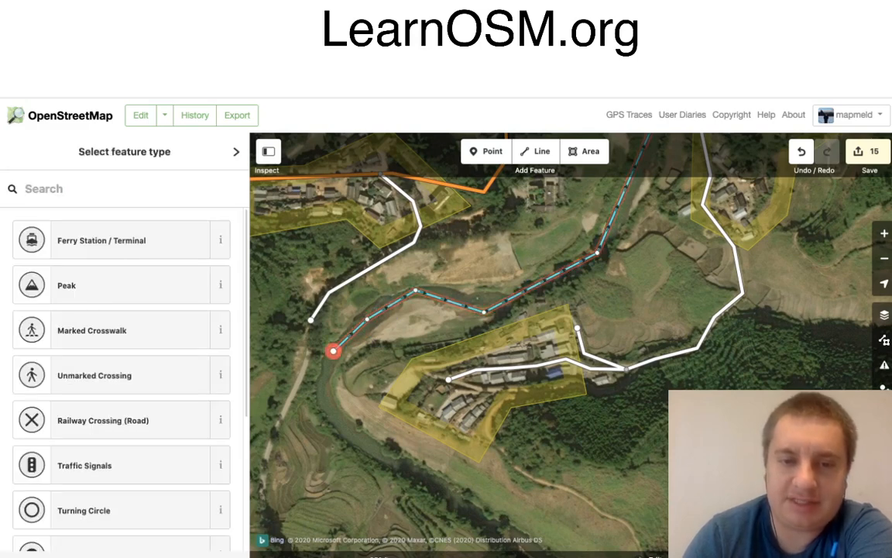
right_click(333, 351)
left_click(355, 364)
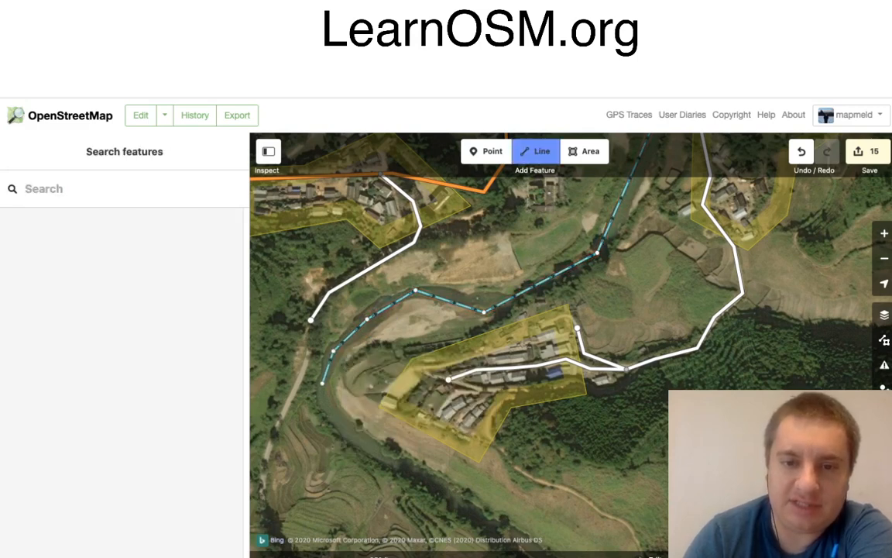
left_click(323, 383)
left_click(335, 422)
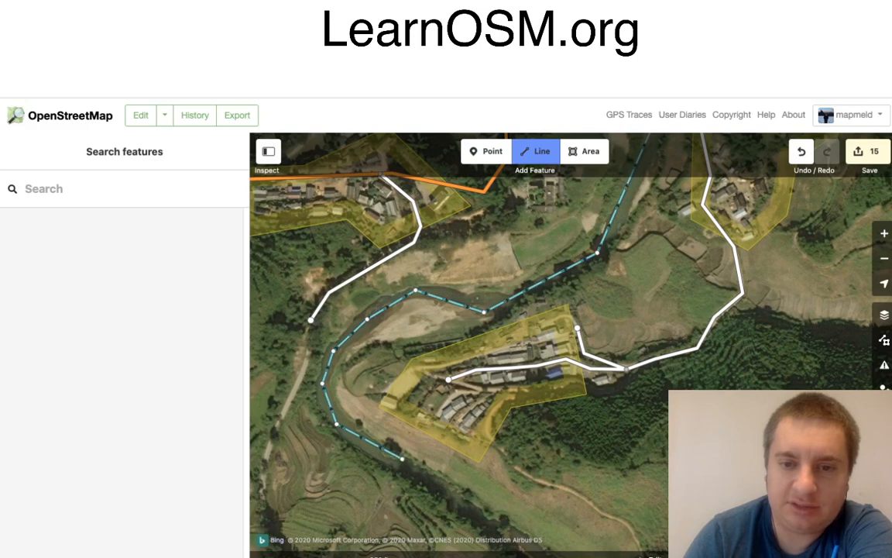
left_click(389, 459)
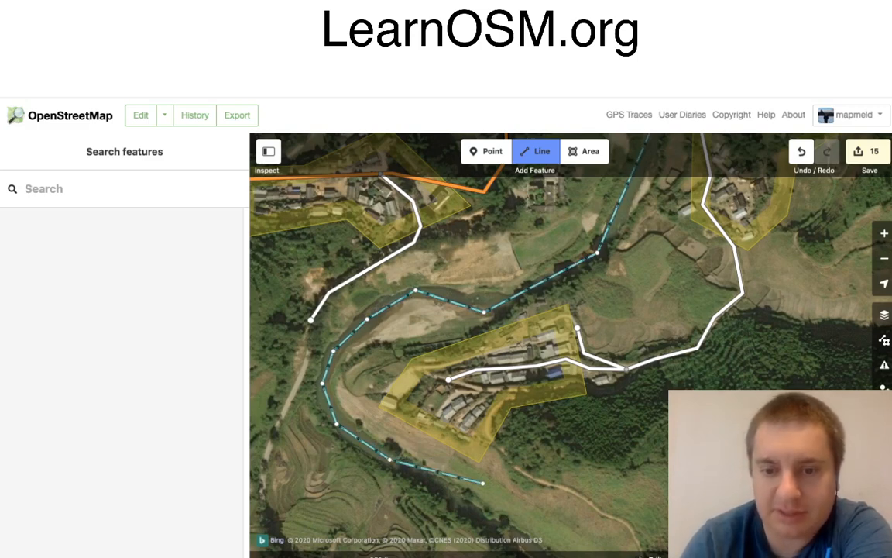
left_click(506, 528)
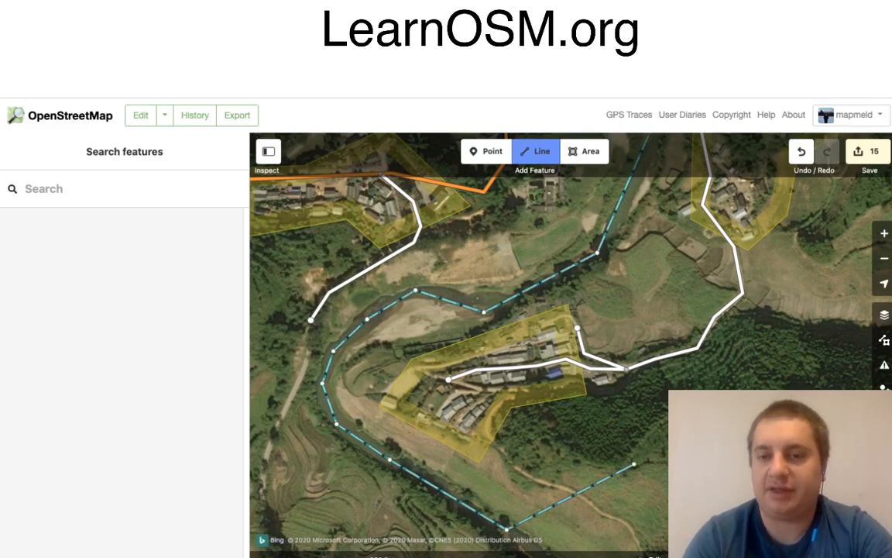
key("Return")
Step: Switch the background to Maxar Premium Imagery (Beta) and move the stream's northern bend vertex south onto the channel
left_click(884, 314)
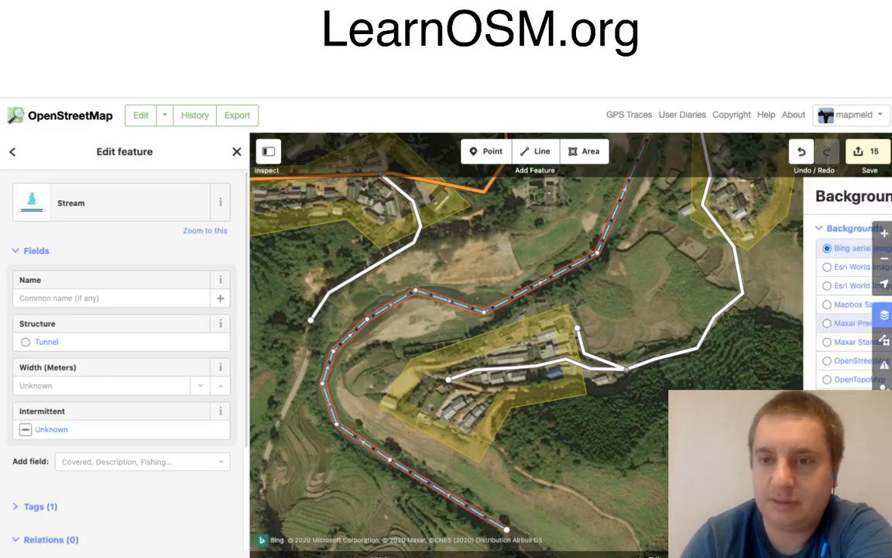
left_click(733, 323)
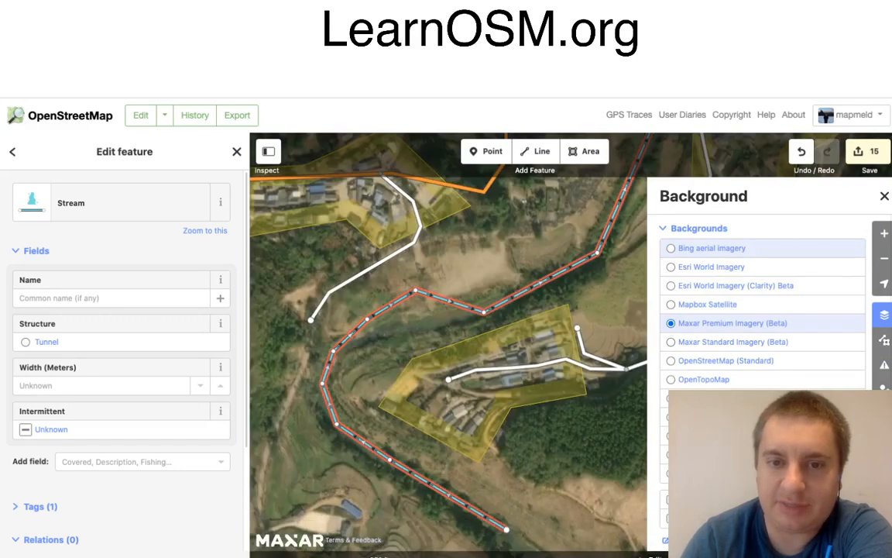
key("Escape")
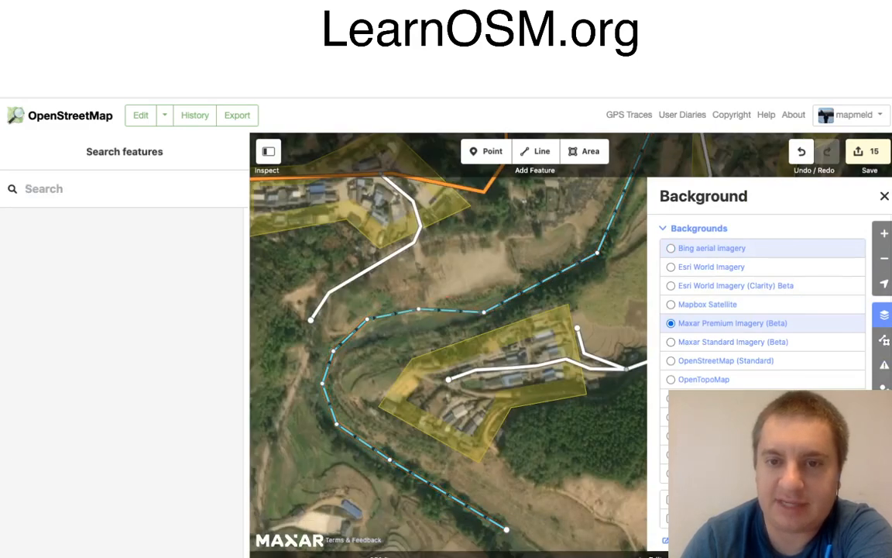
left_click(419, 314)
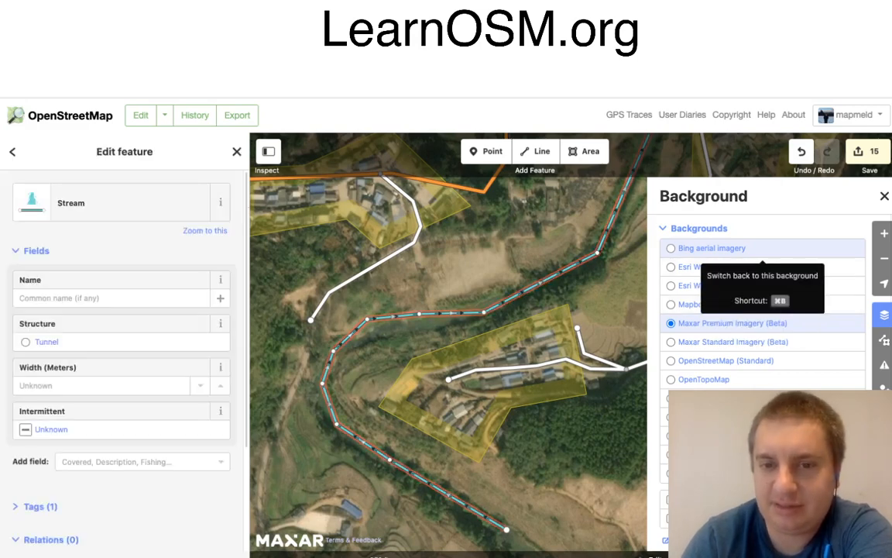
Step: Compare the stream's course against Bing aerial imagery, and return to Maxar Premium Imagery (Beta)
left_click(712, 248)
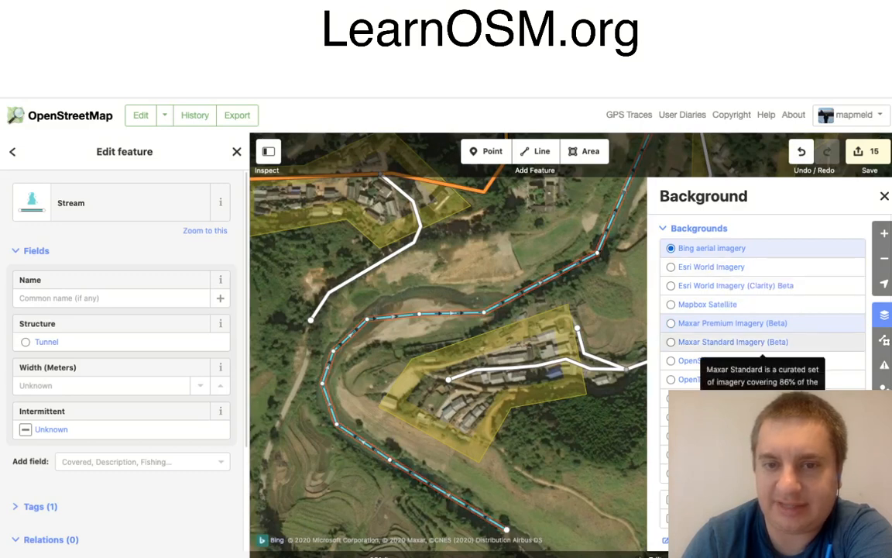
left_click(733, 323)
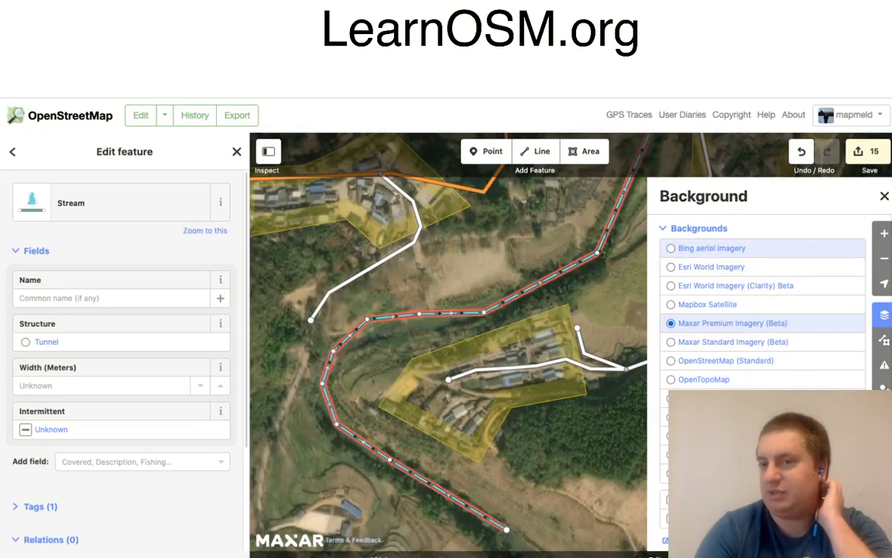
left_click(884, 196)
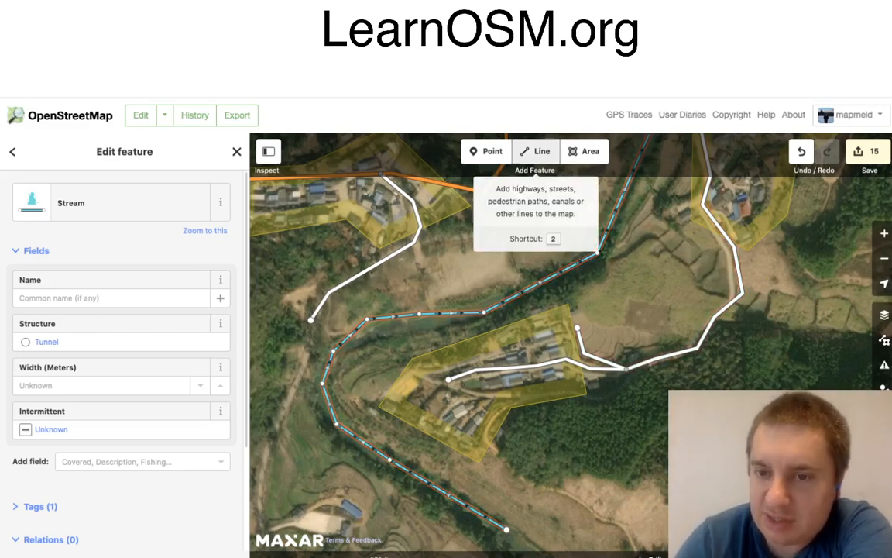
Step: Trace a road from east of the southern village's junction along its southern houses past the existing road's western end, tagged as Residential Road
left_click(535, 151)
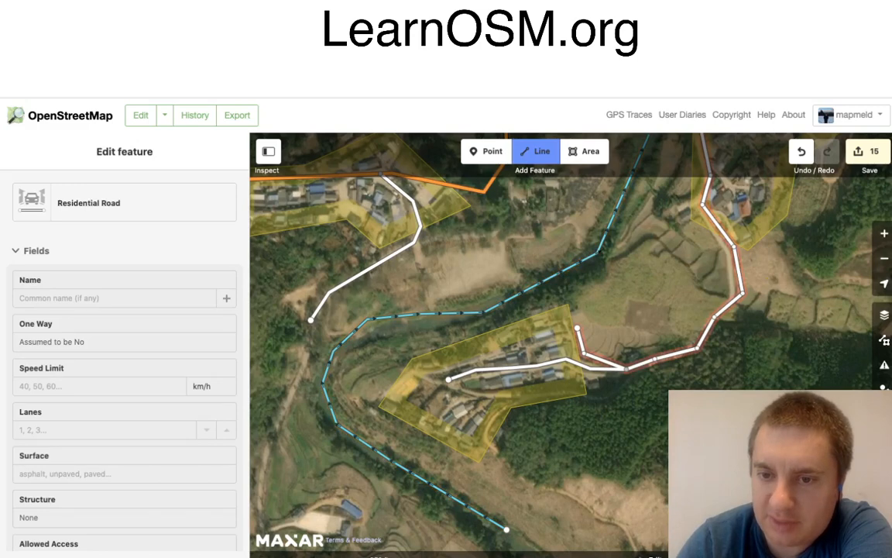
left_click(655, 358)
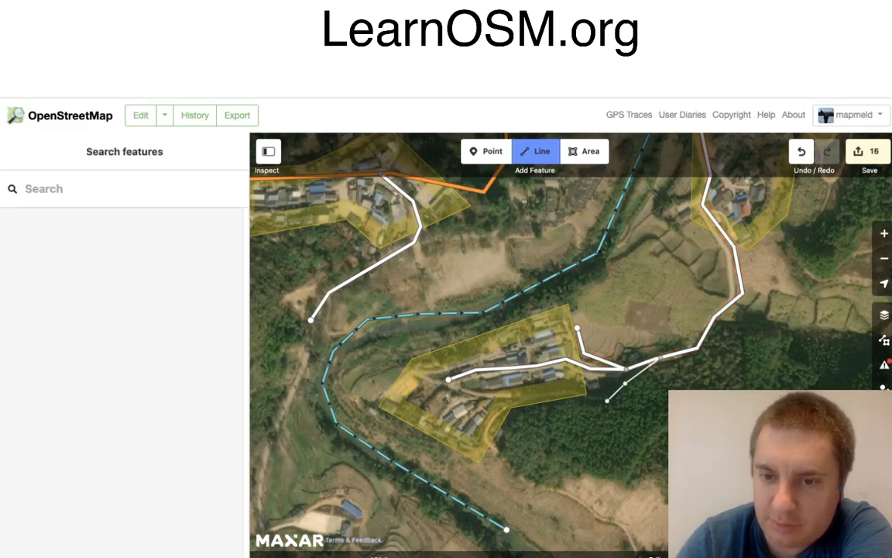
left_click(591, 400)
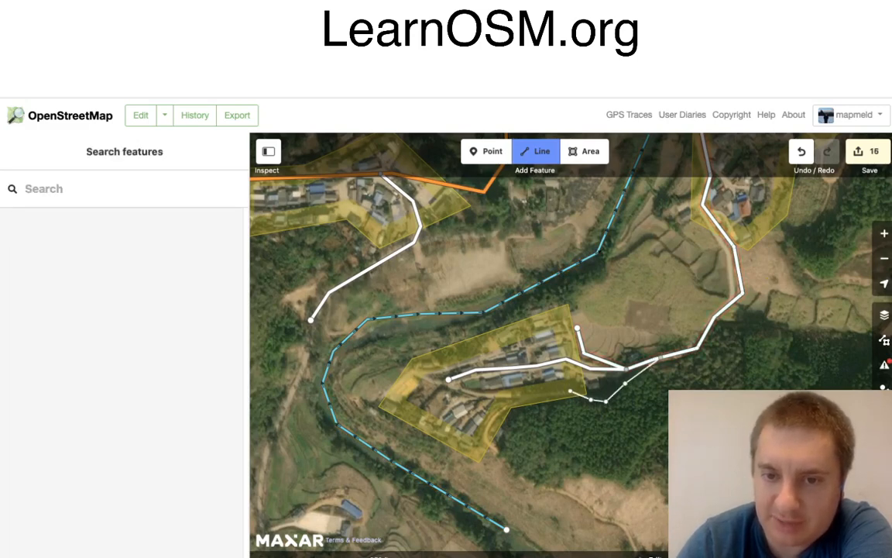
left_click(571, 389)
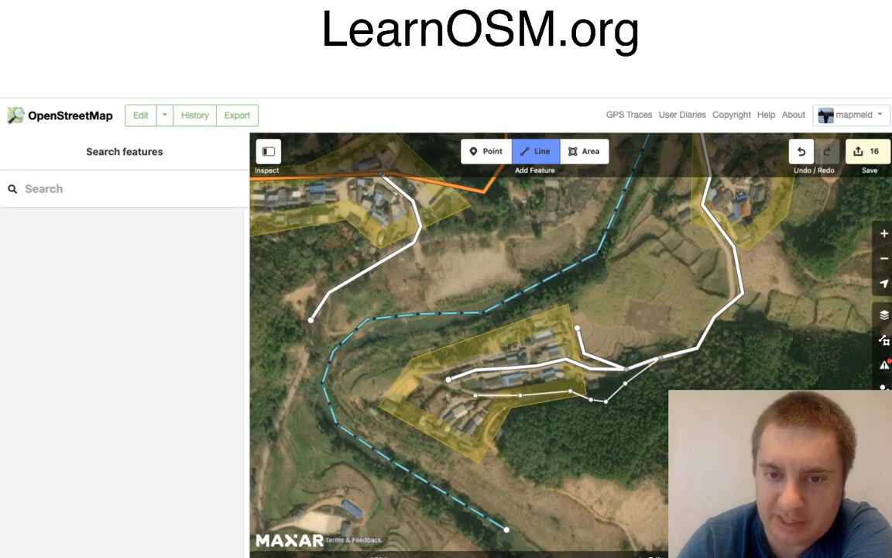
left_click(448, 379)
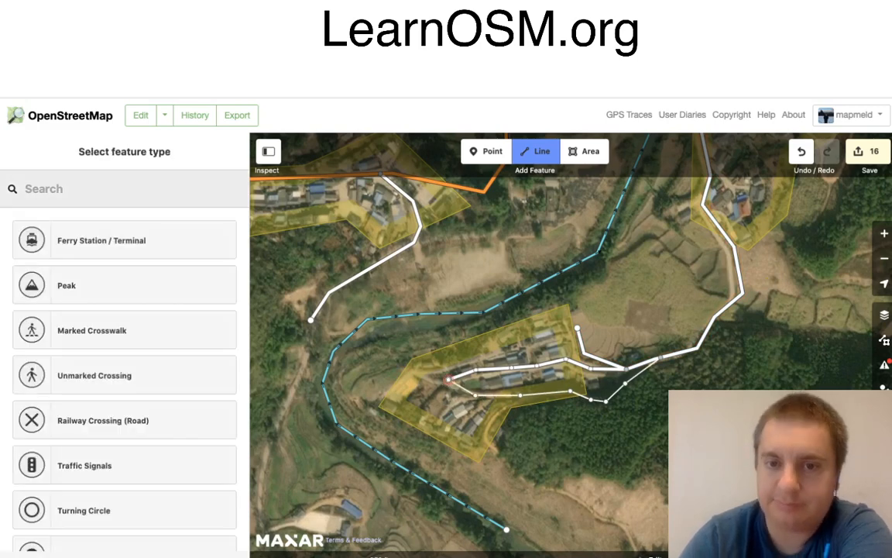
left_click(448, 379)
left_click(420, 374)
key("Return")
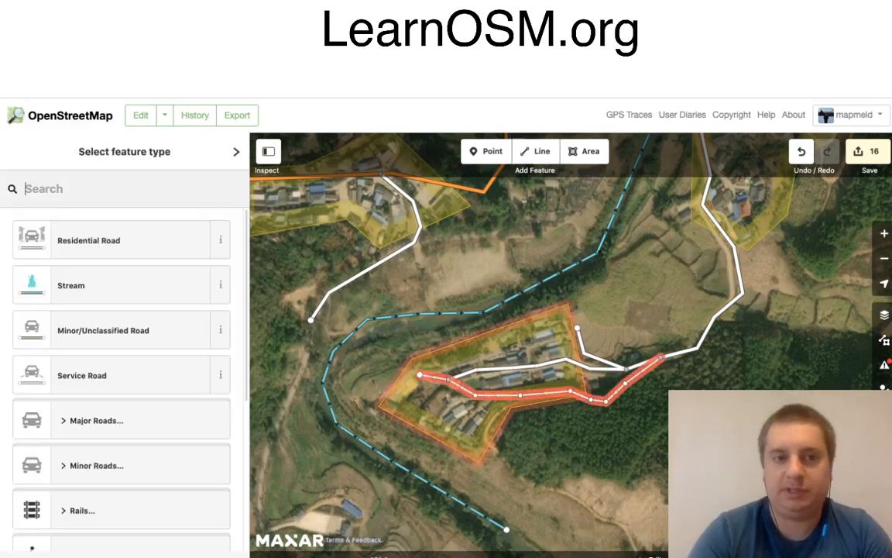
left_click(101, 241)
Step: Trace the road branching off the village's southern road southeast along the river to the fork by the fields, tagged as Residential Road
left_click(535, 151)
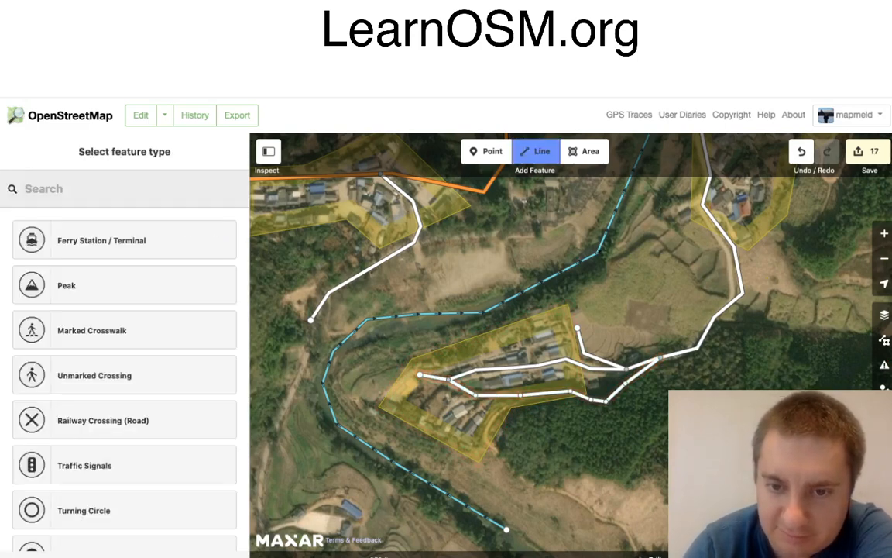
left_click(520, 395)
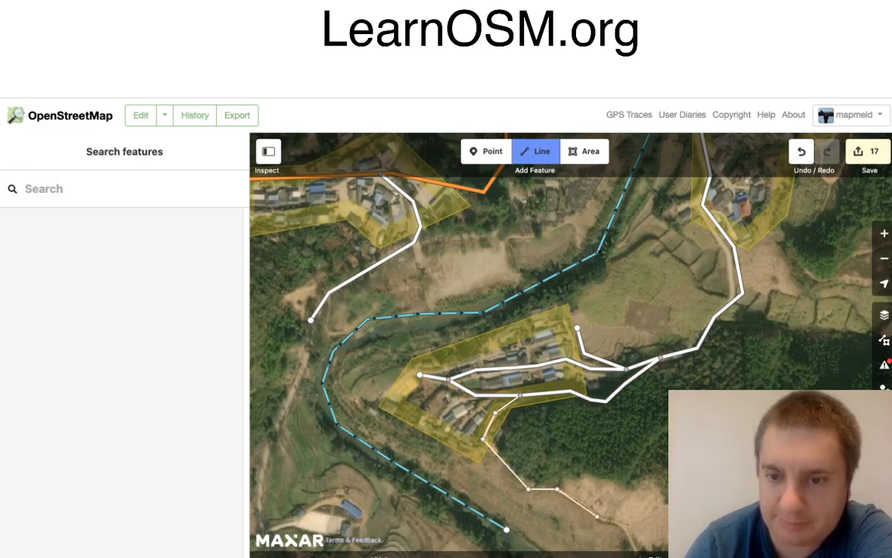
left_click_drag(668, 522, 577, 261)
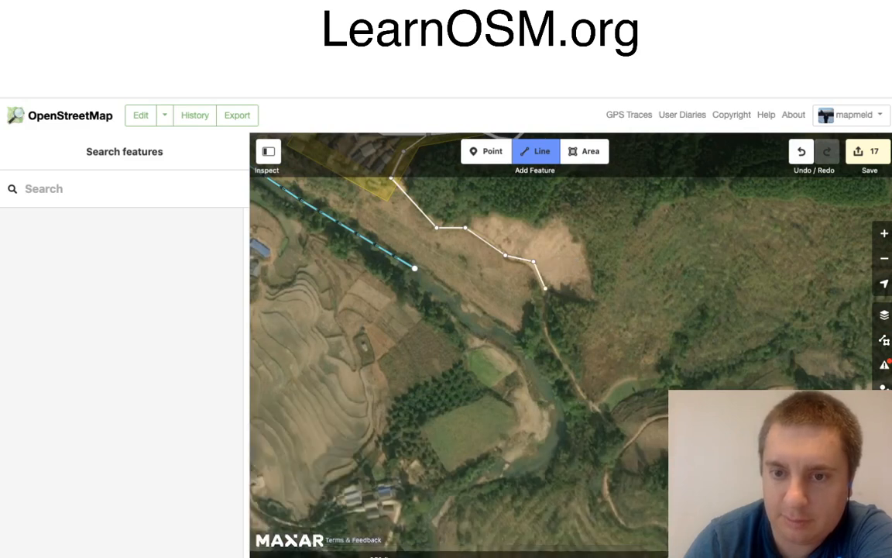
left_click(546, 328)
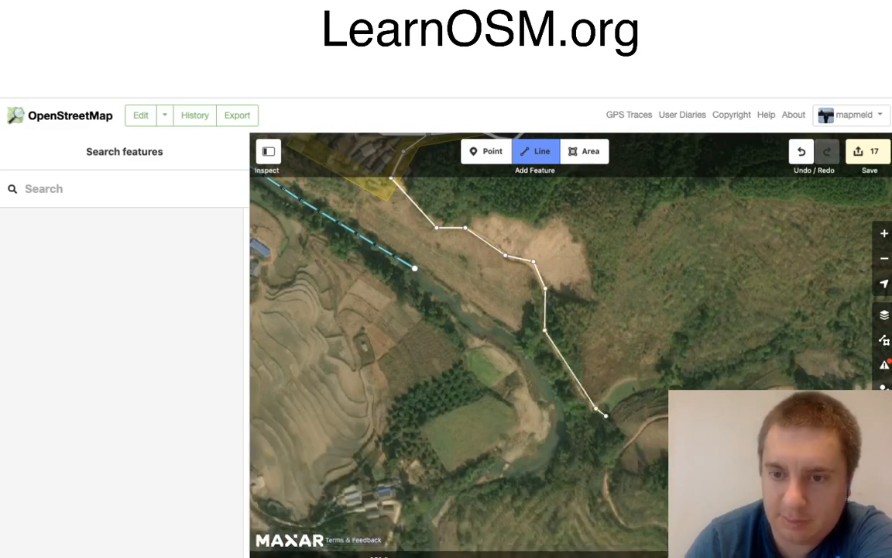
left_click(626, 444)
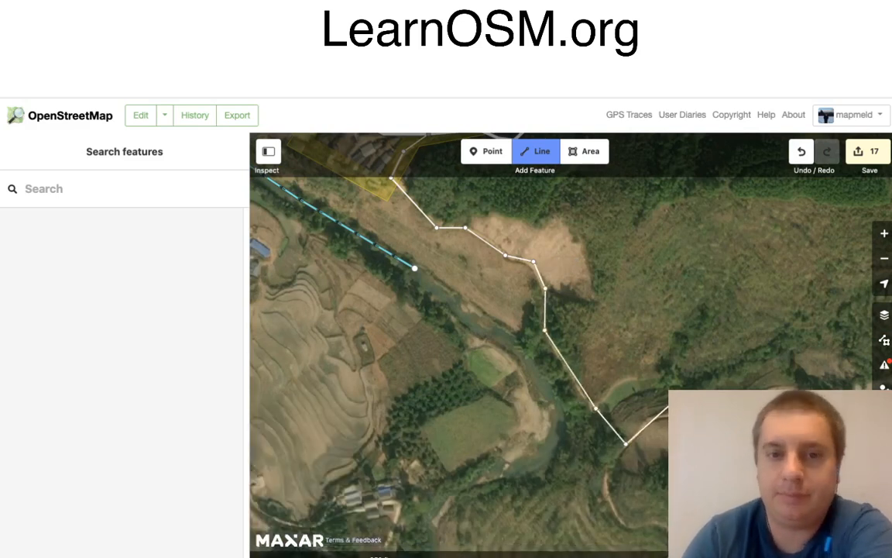
key("Return")
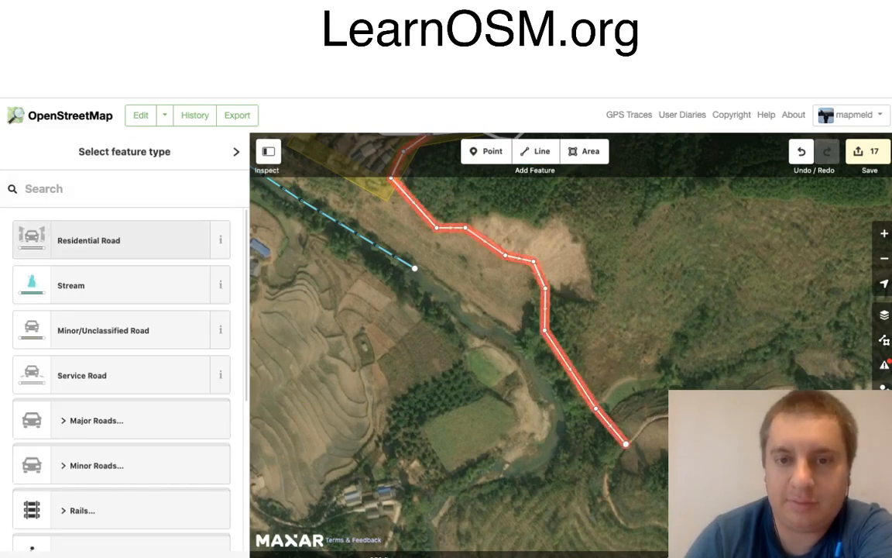
left_click(116, 240)
Step: Continue the stream line from its southeastern end around the river bends, past the small settlement and on to the southeast
left_click(415, 268)
right_click(415, 268)
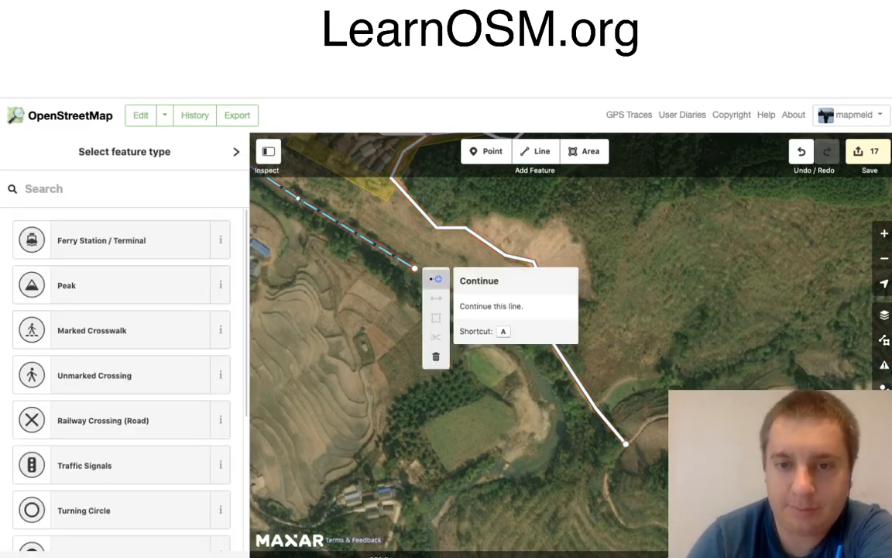
left_click(436, 279)
left_click(475, 329)
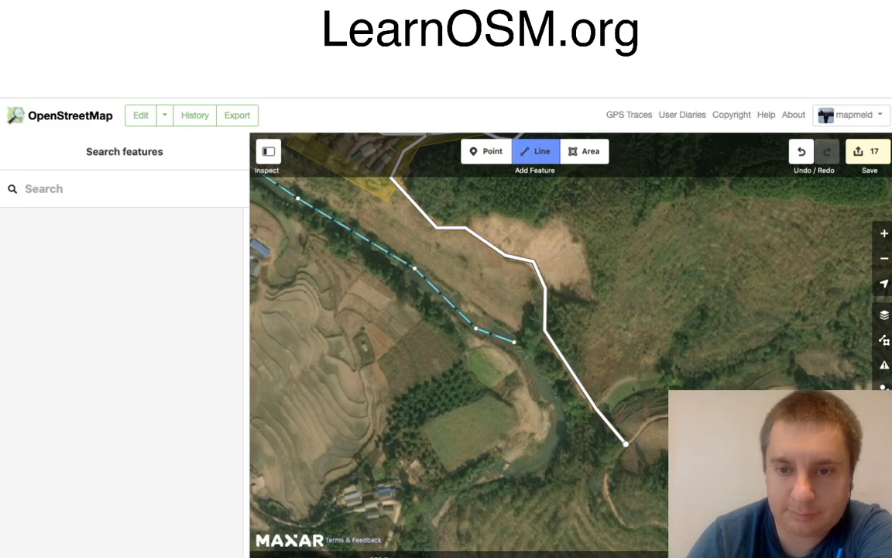
left_click(514, 340)
left_click(560, 412)
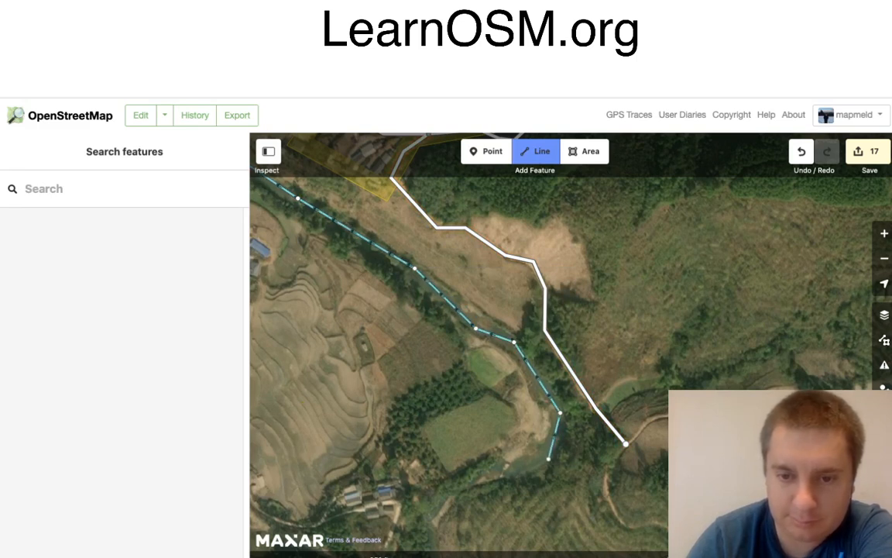
left_click(548, 459)
left_click(493, 470)
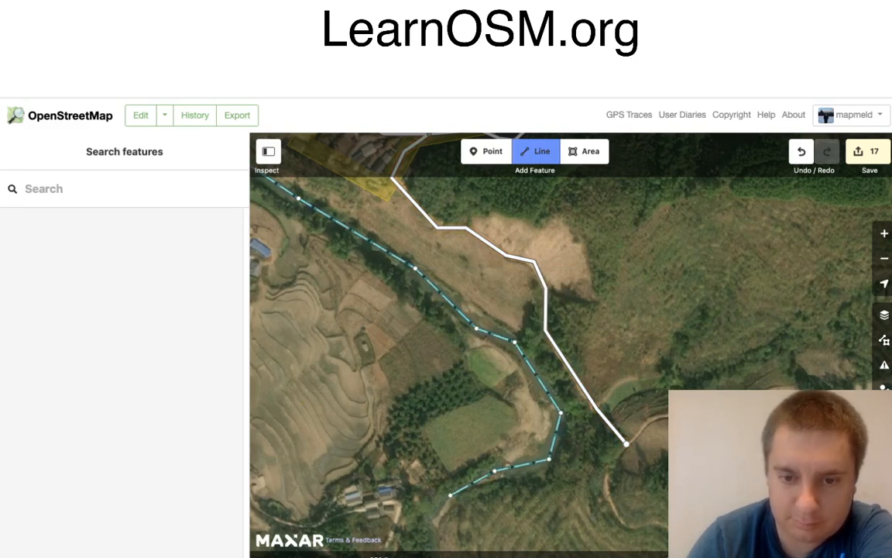
left_click(454, 493)
left_click(424, 519)
left_click_drag(488, 522, 508, 415)
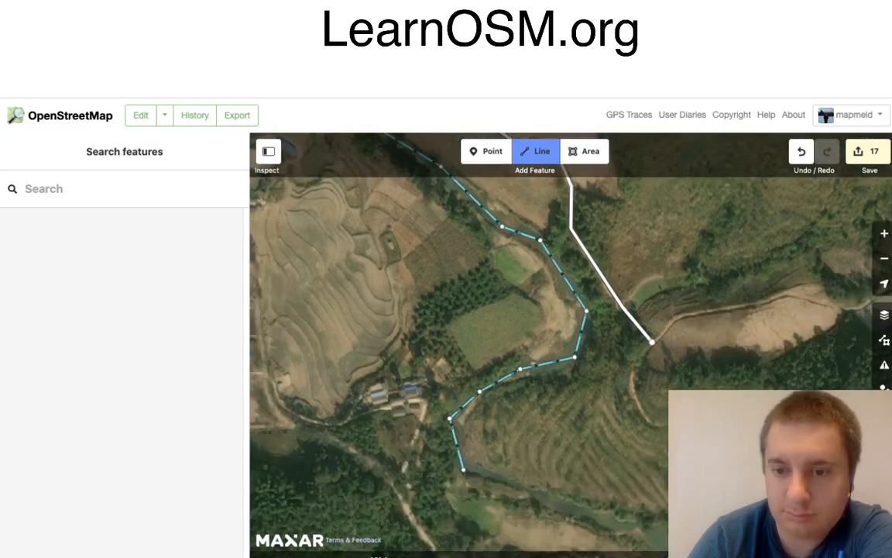
left_click(462, 470)
left_click(609, 525)
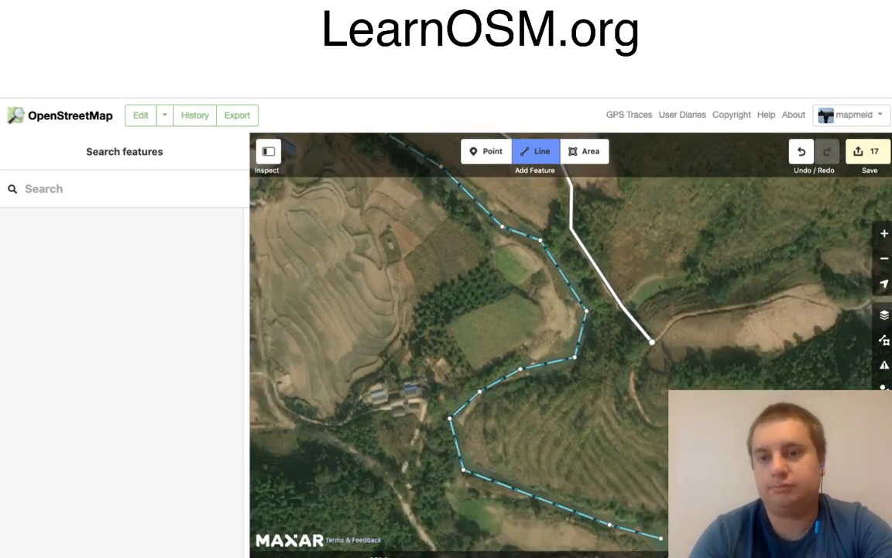
double_click(660, 538)
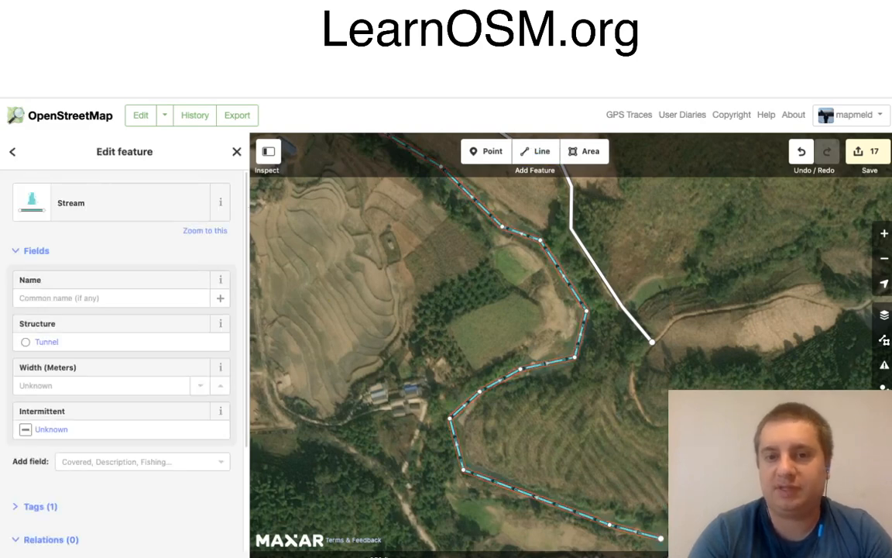
left_click_drag(465, 271, 756, 408)
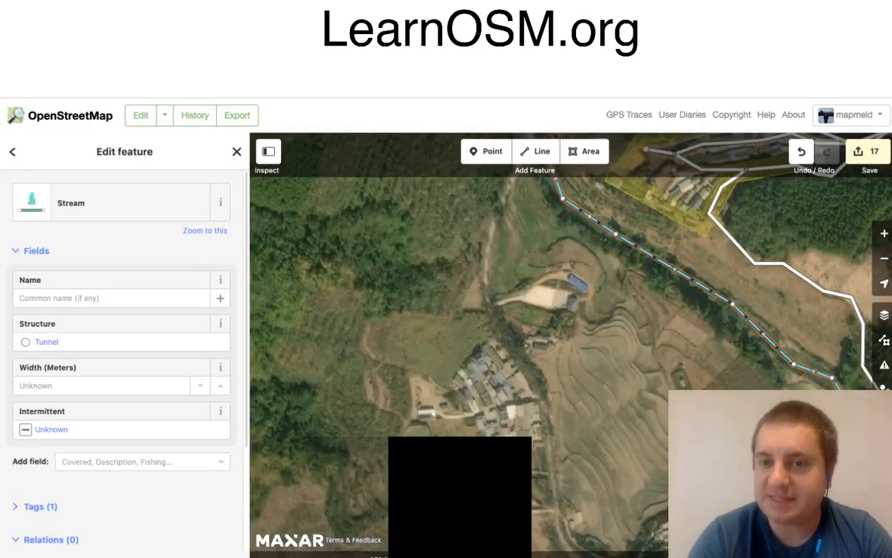
Step: Continue the road west of the river bend from its southern end, south along the eastern side of the terraced-field village
left_click_drag(542, 287, 559, 393)
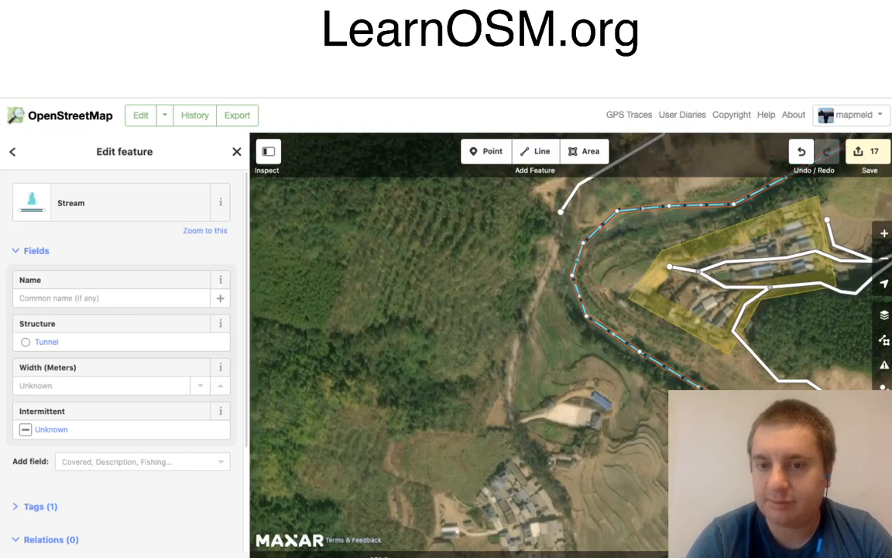
right_click(560, 210)
left_click(585, 225)
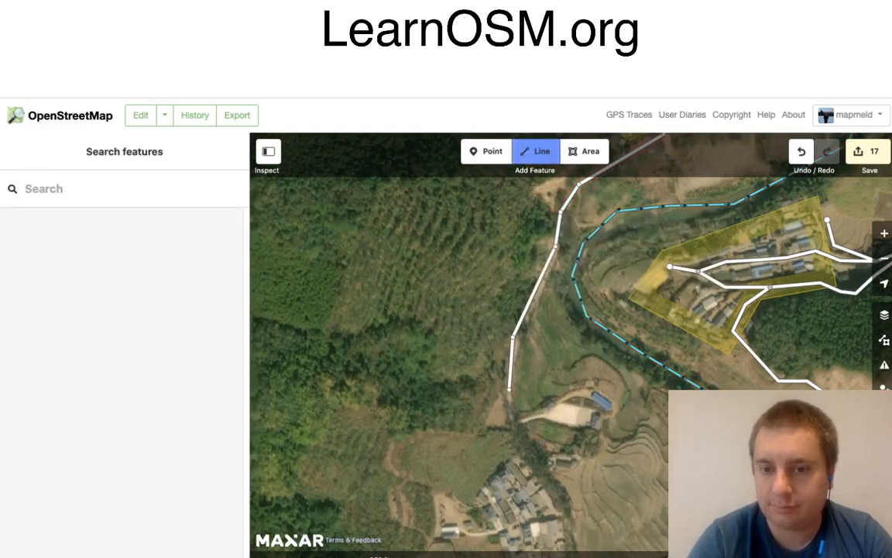
left_click(519, 445)
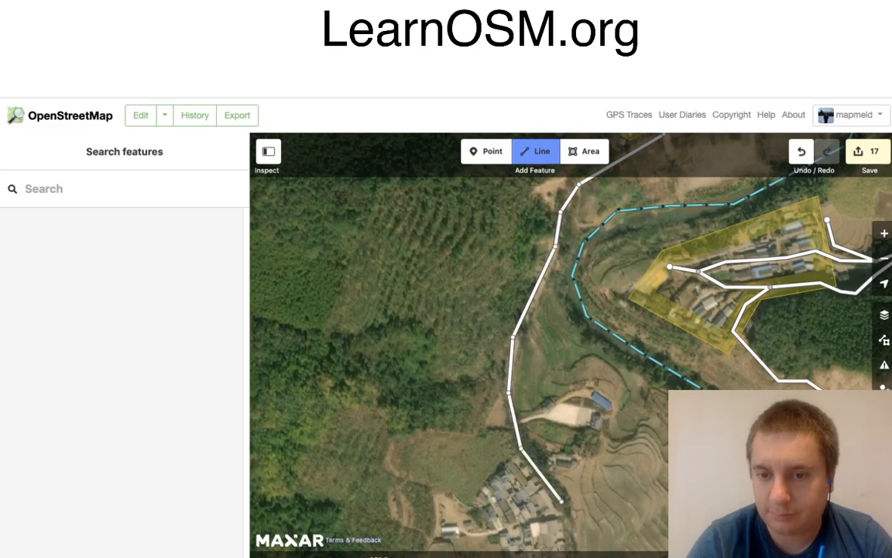
left_click(567, 513)
left_click_drag(623, 502, 573, 308)
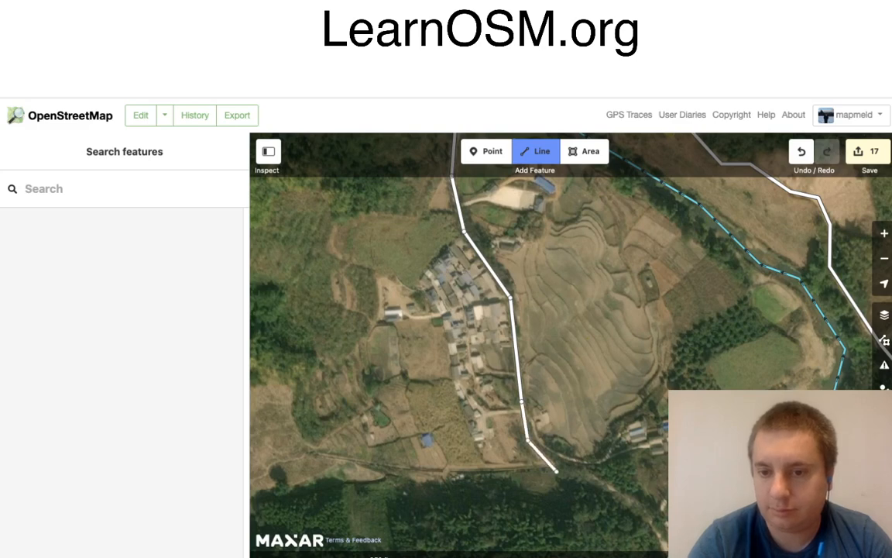
Step: Extend the road line southeast past the small settlement, then along the forest edge and the southern side of the fields, and finish it
left_click(589, 483)
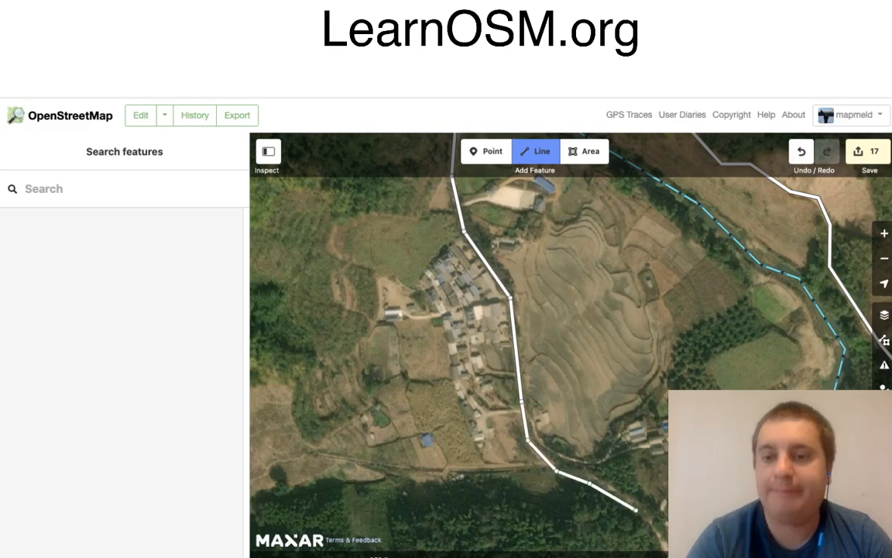
left_click(647, 511)
left_click_drag(669, 510, 630, 389)
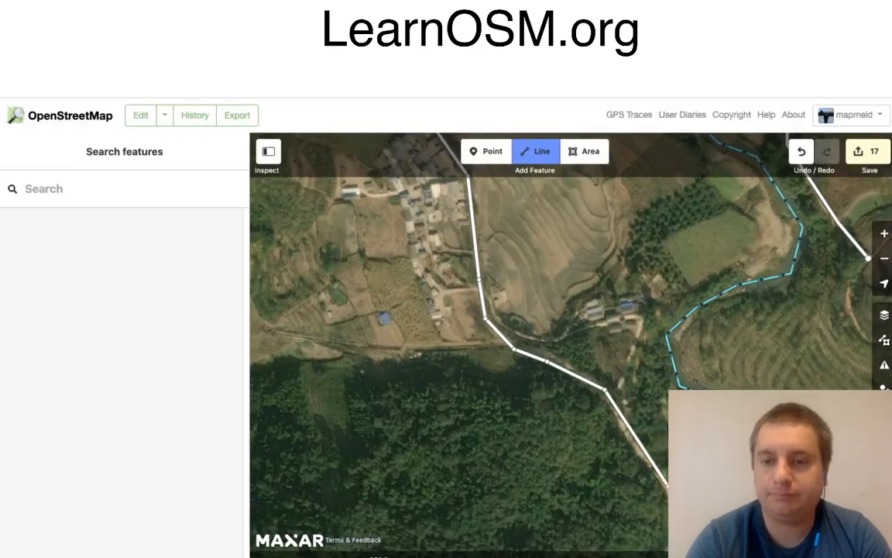
left_click(669, 487)
left_click_drag(709, 498, 647, 288)
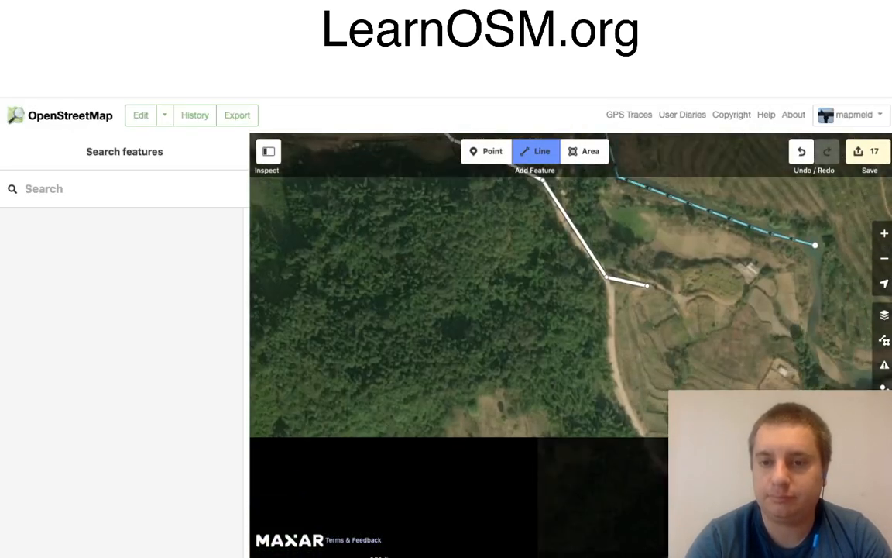
left_click(606, 348)
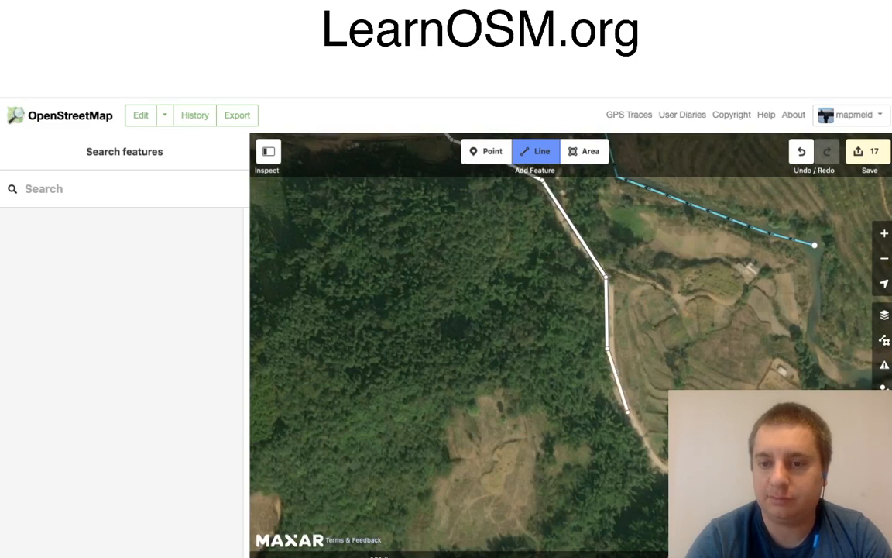
left_click(627, 410)
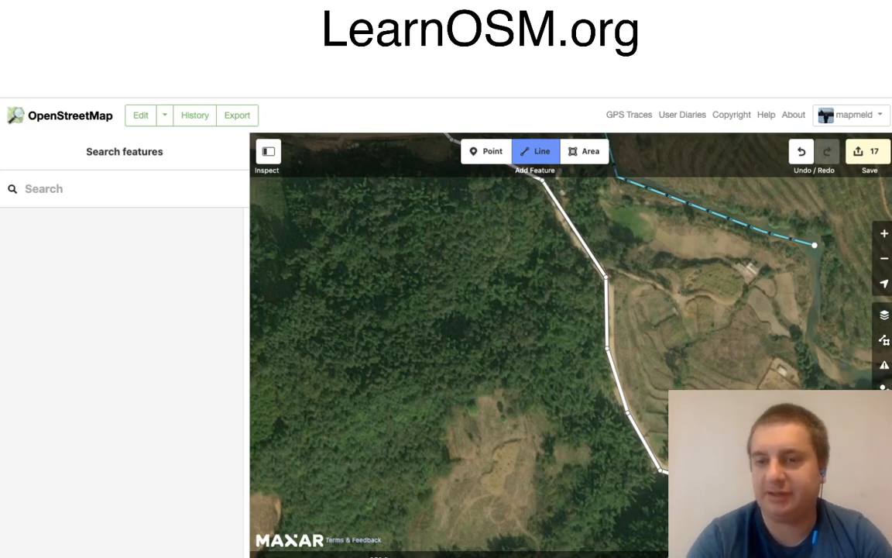
key("Return")
Step: Outline the village on the western side of the extended road as an area and tag it as Residential Area
left_click_drag(449, 240, 613, 454)
left_click_drag(534, 268, 501, 407)
left_click(585, 151)
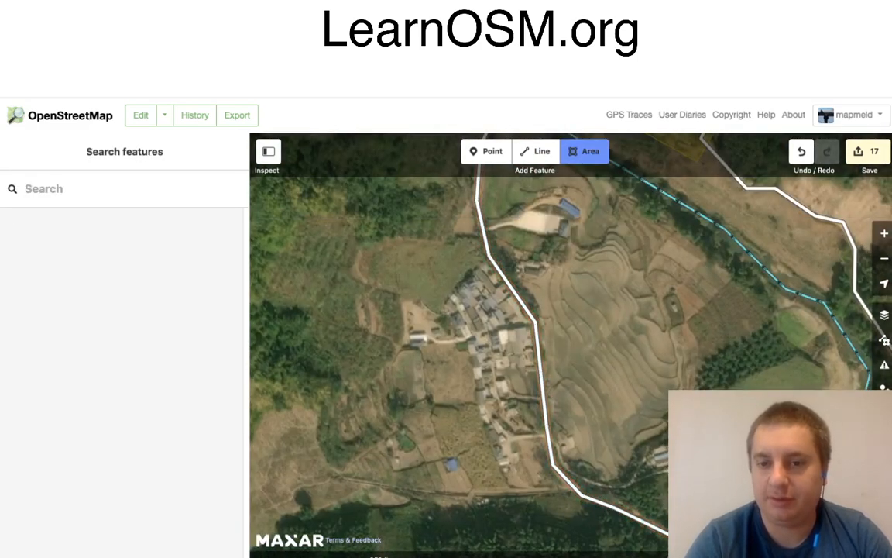
left_click(525, 327)
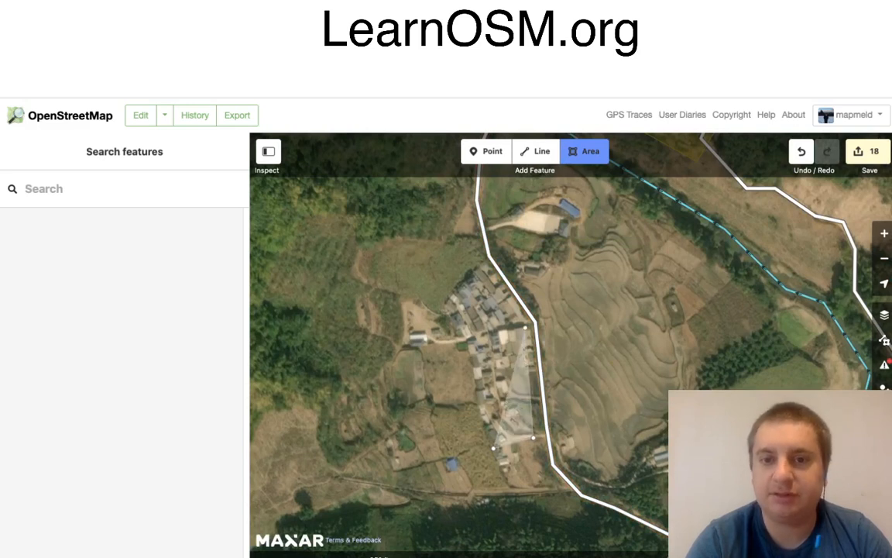
left_click(481, 262)
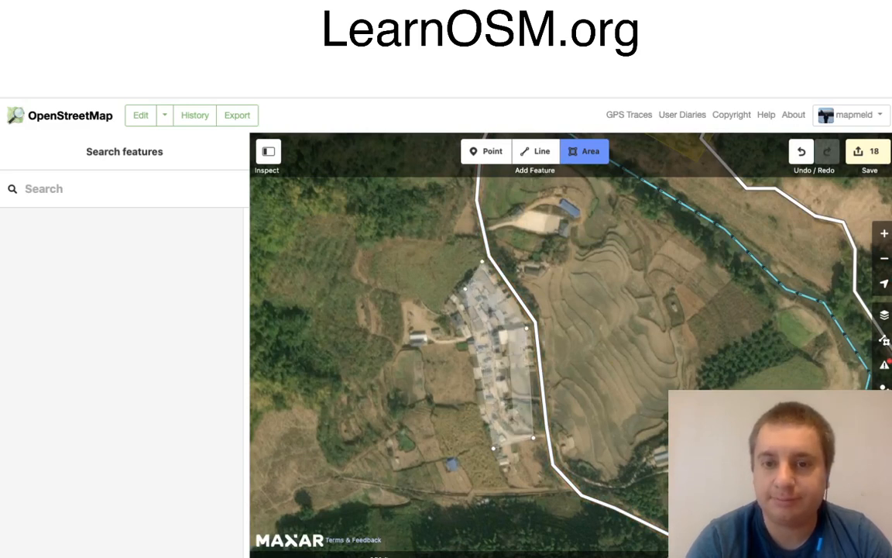
left_click(443, 307)
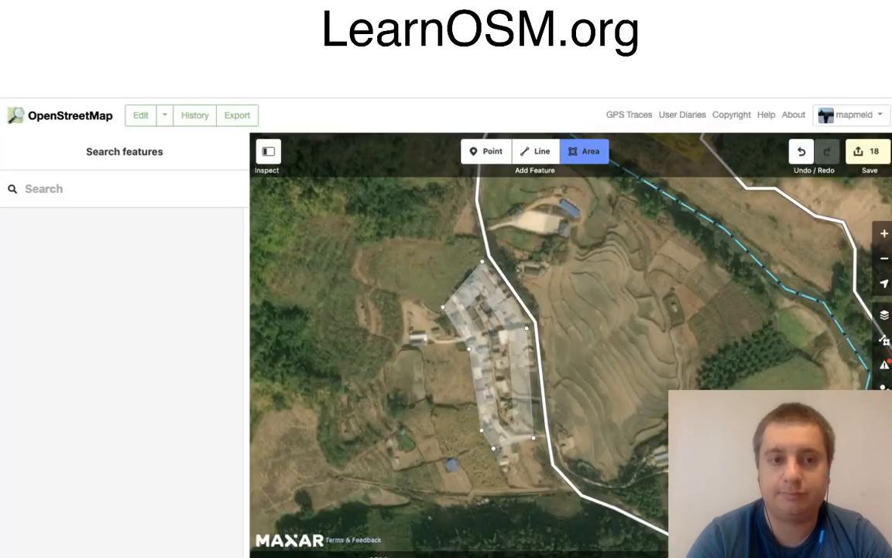
key("Return")
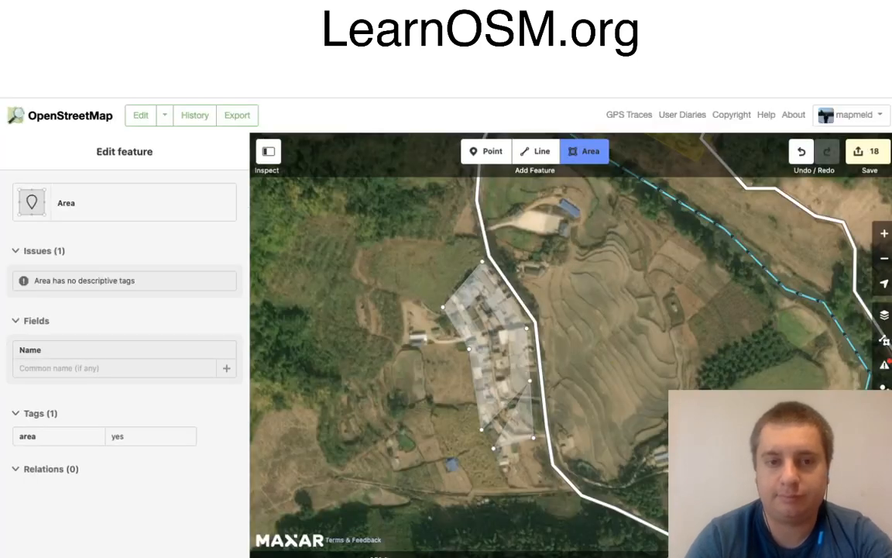
left_click(86, 238)
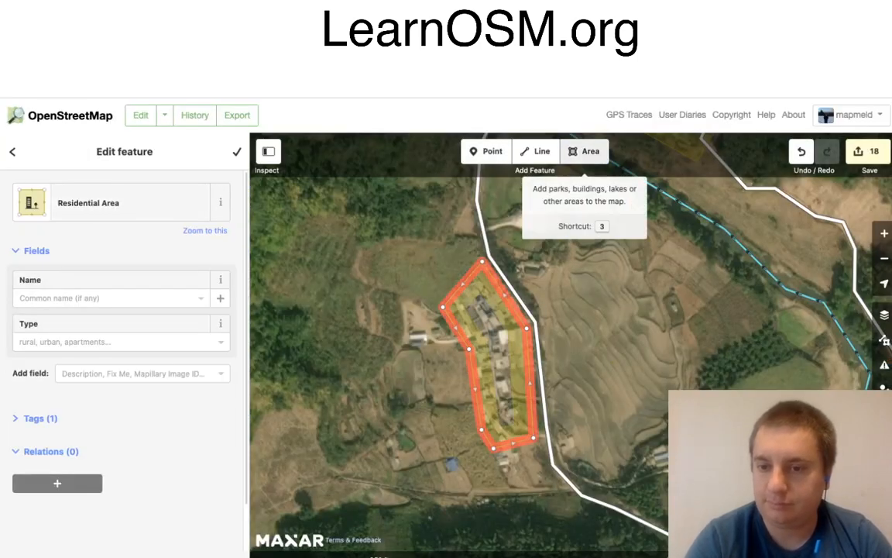
Step: Outline the small settlement southeast of the village, between the road and the river, as a Residential Area
key("3")
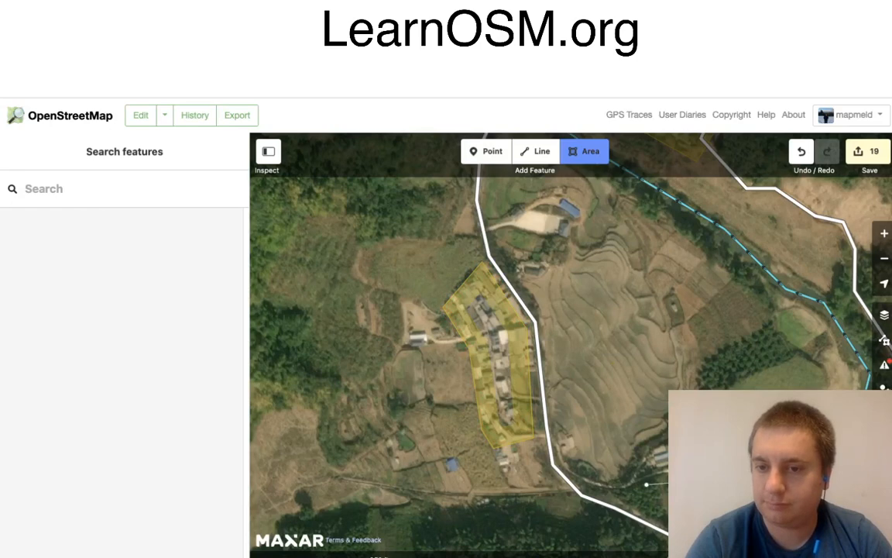
left_click(642, 441)
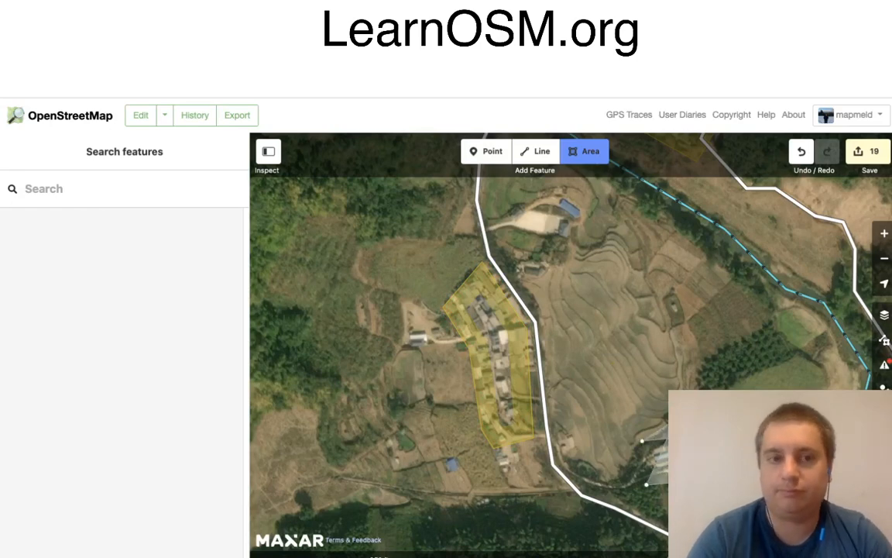
key("Return")
key("Return")
key("Escape")
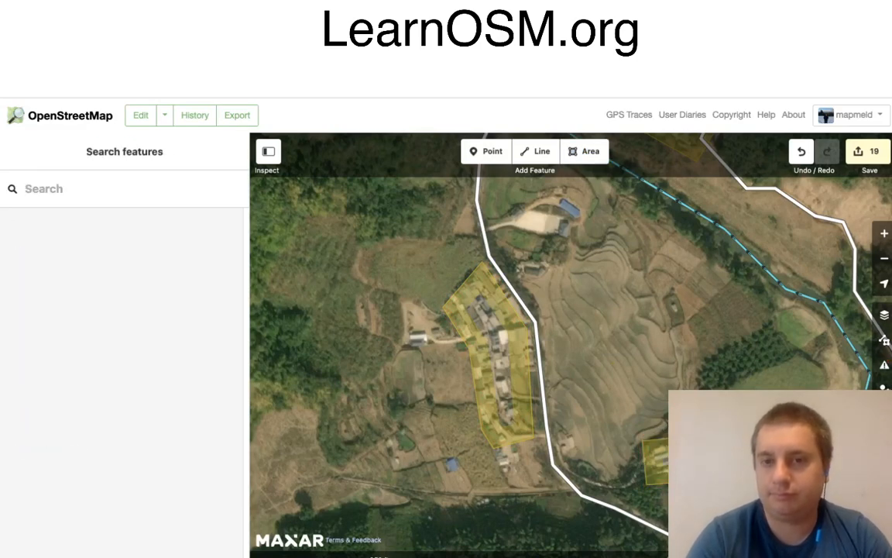
Step: Continue the stream line from its southeastern end, south and then east along the river bends north of the fields
scroll(496, 341, "down", 5)
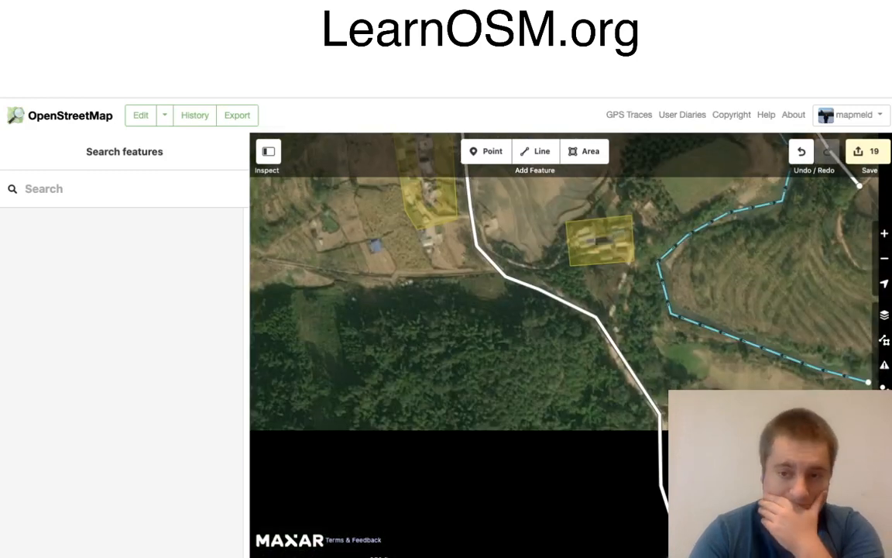
scroll(496, 340, "down", 4)
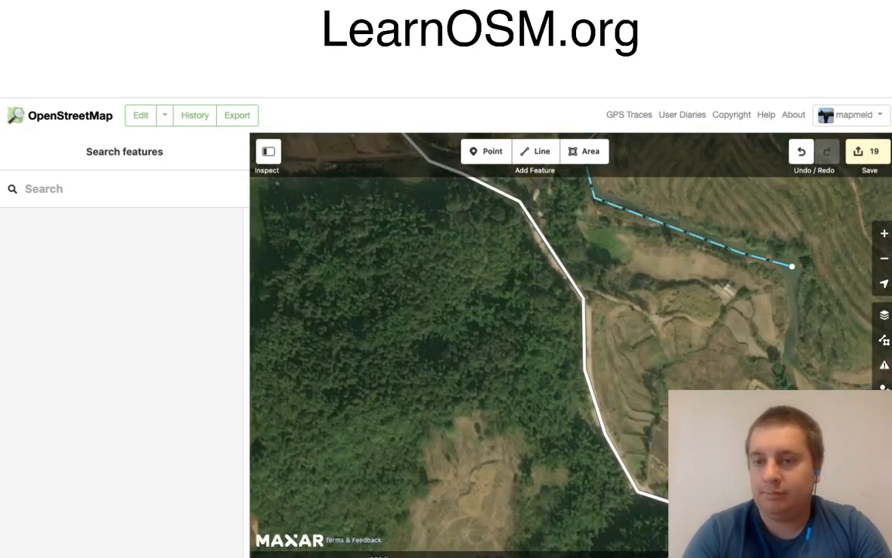
scroll(496, 341, "right", 3)
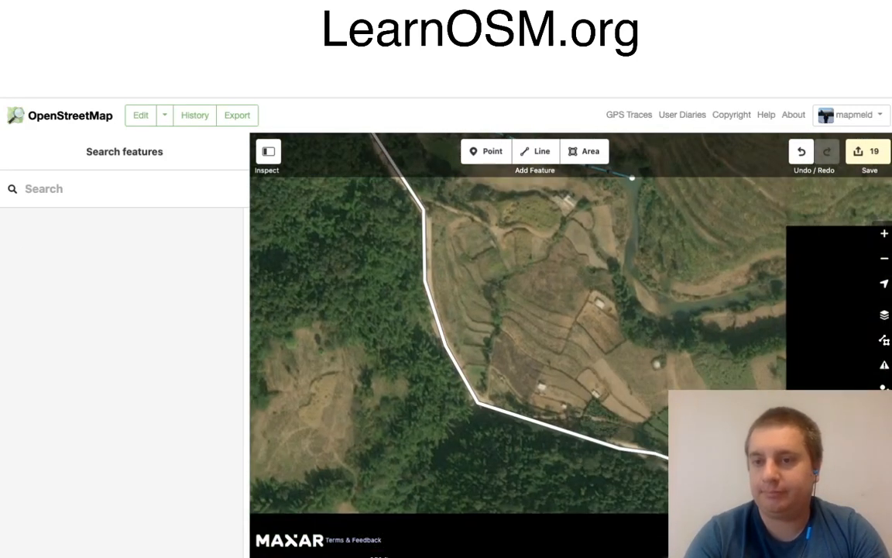
scroll(496, 341, "right", 3)
scroll(496, 341, "up", 3)
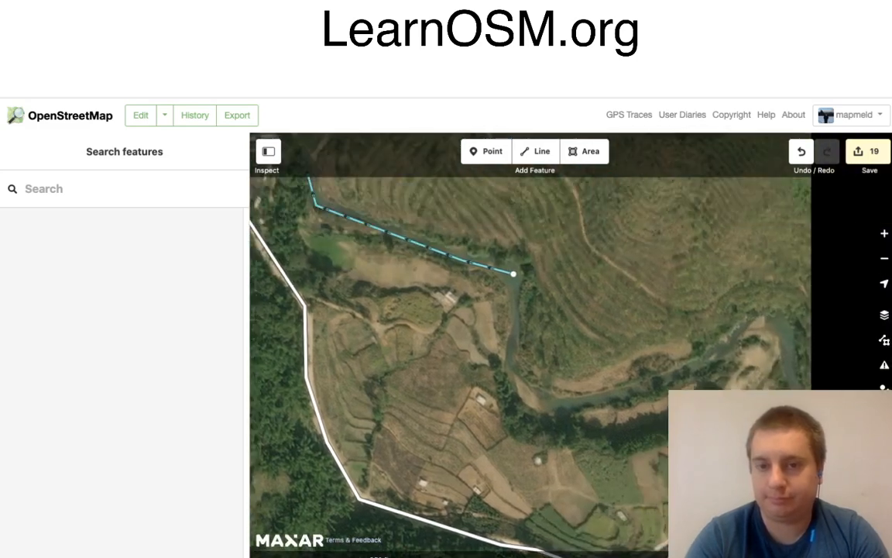
left_click(512, 273)
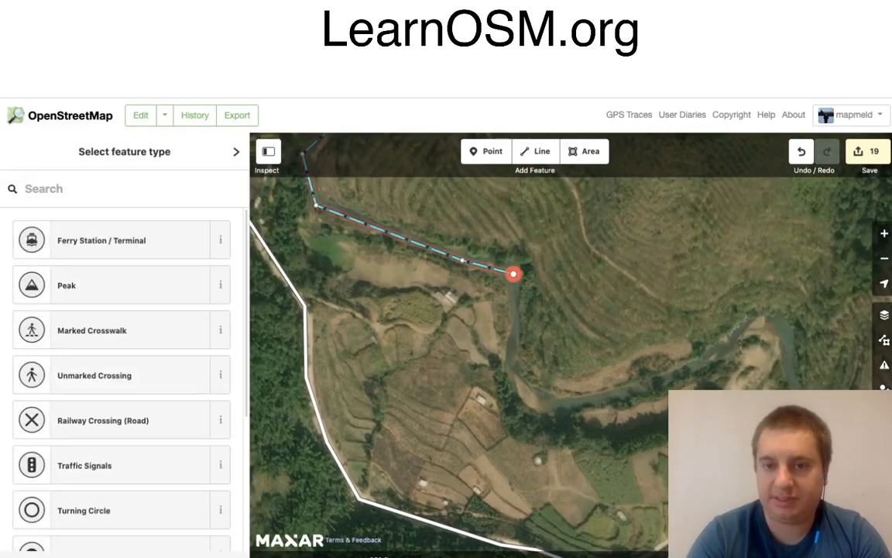
right_click(512, 273)
left_click(533, 284)
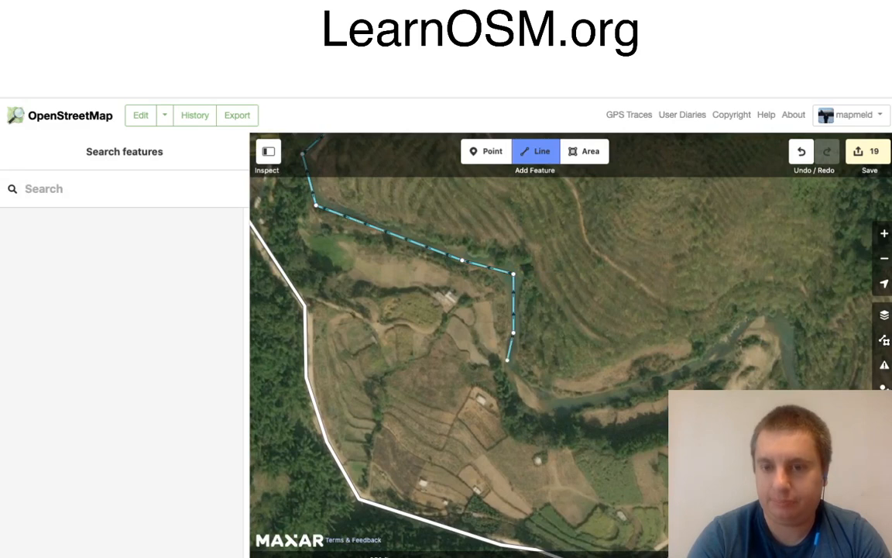
left_click(513, 333)
left_click(506, 361)
left_click(556, 405)
left_click(726, 355)
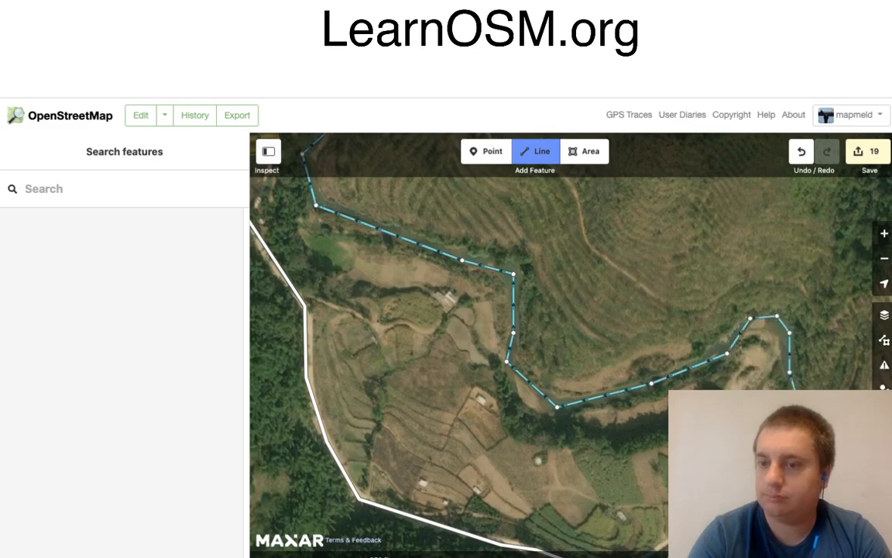
Step: Extend the stream line south along the river past the terraced fields and around the next bend, and finish it
key("Return")
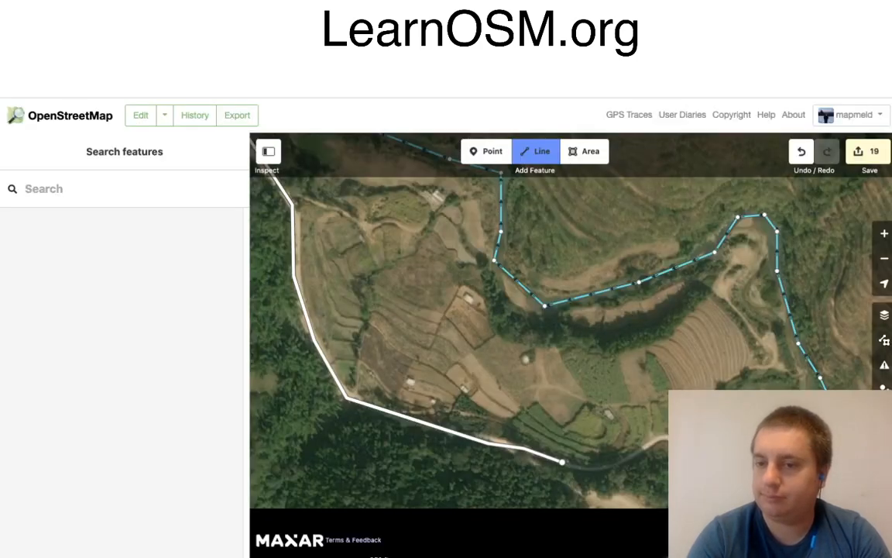
left_click_drag(562, 462, 512, 358)
left_click_drag(788, 311, 780, 302)
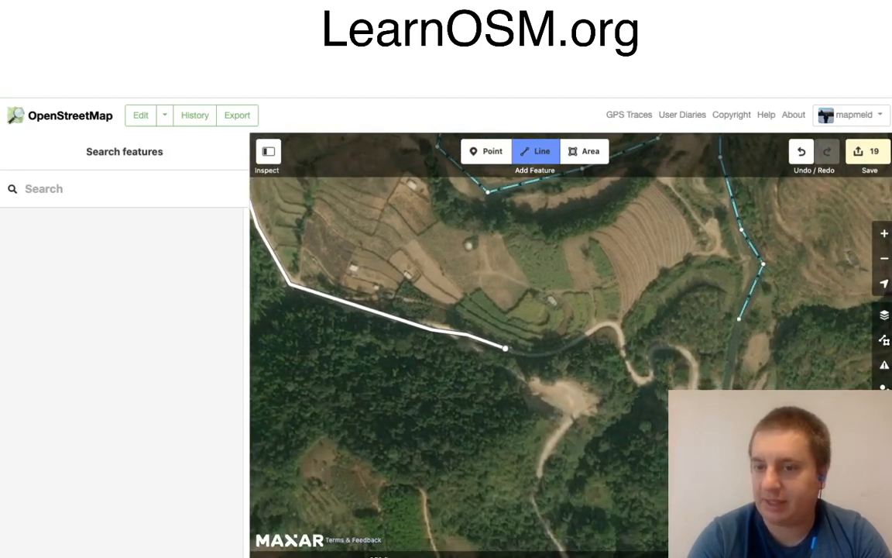
left_click(739, 319)
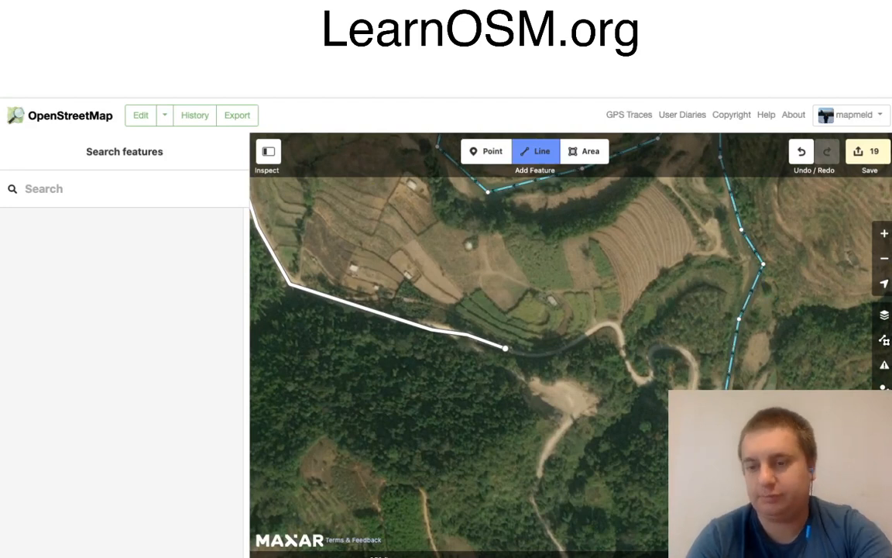
key("Return")
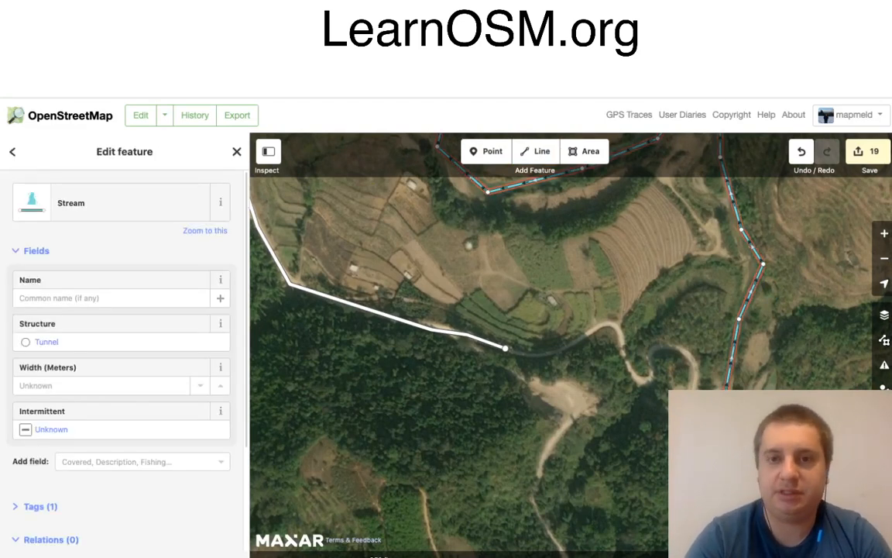
Step: Start a line branching off the residential road near its eastern end and trace the dirt road south through the forest to the clearings
left_click(536, 151)
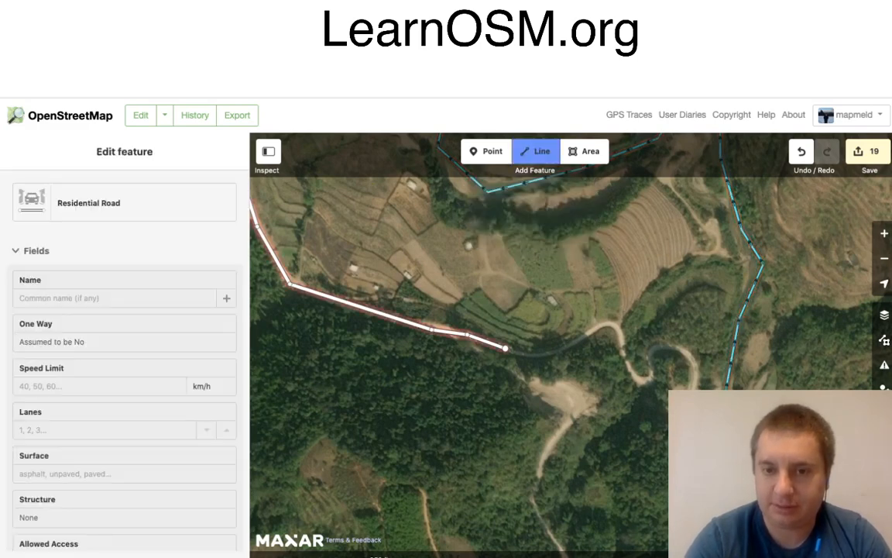
left_click(455, 333)
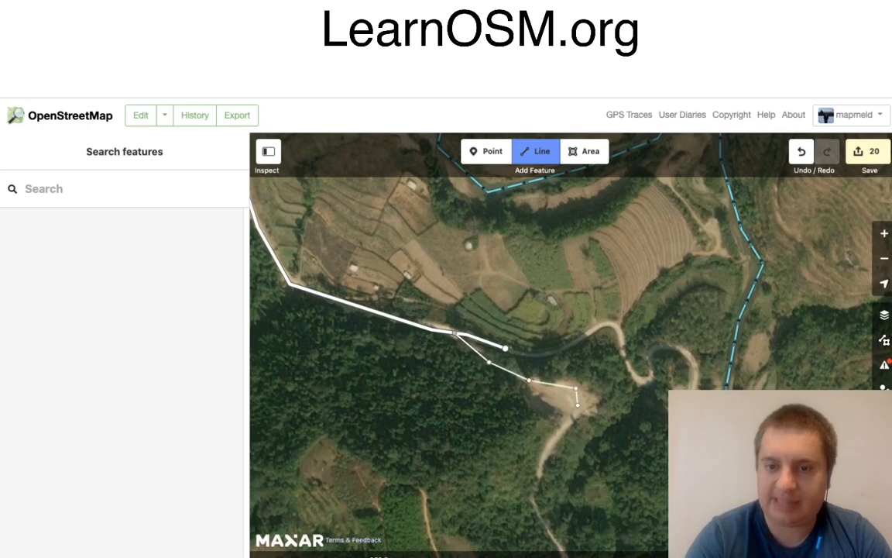
left_click_drag(505, 348, 488, 192)
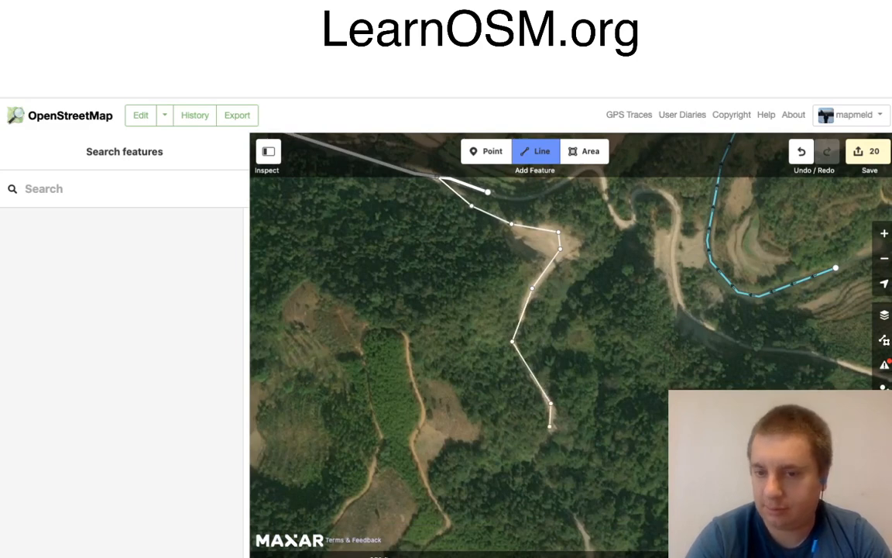
left_click(532, 463)
left_click_drag(600, 507, 576, 318)
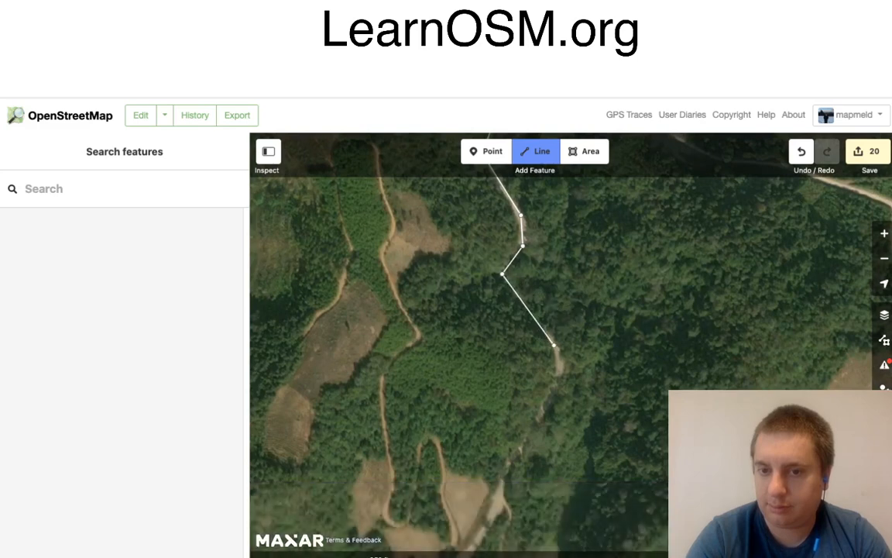
left_click(562, 373)
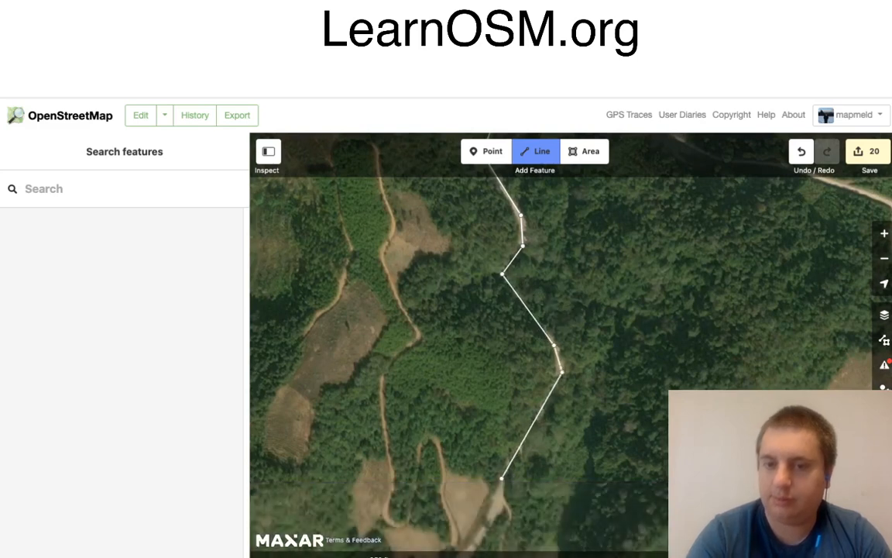
left_click(500, 478)
Step: Continue the road line southwest and west past the bare fields, around the bend, then south and east into the forest
left_click_drag(581, 495, 687, 267)
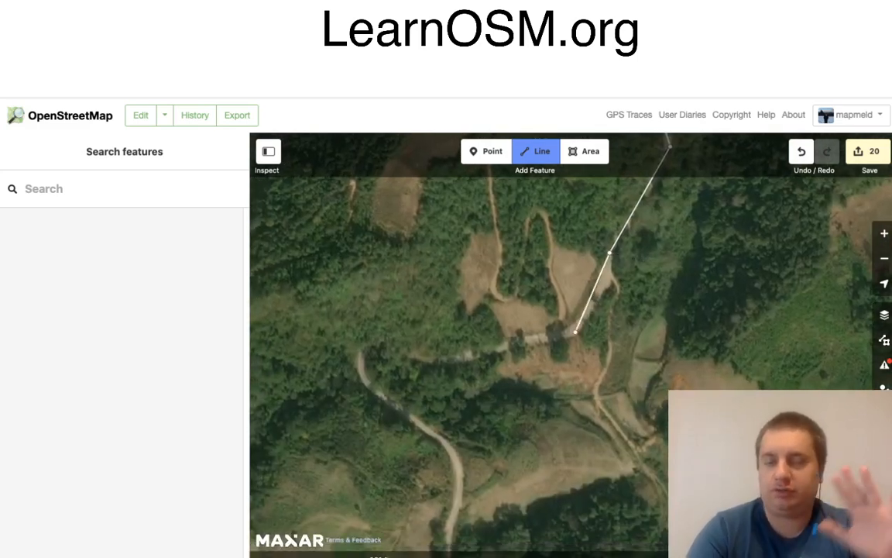
left_click(575, 332)
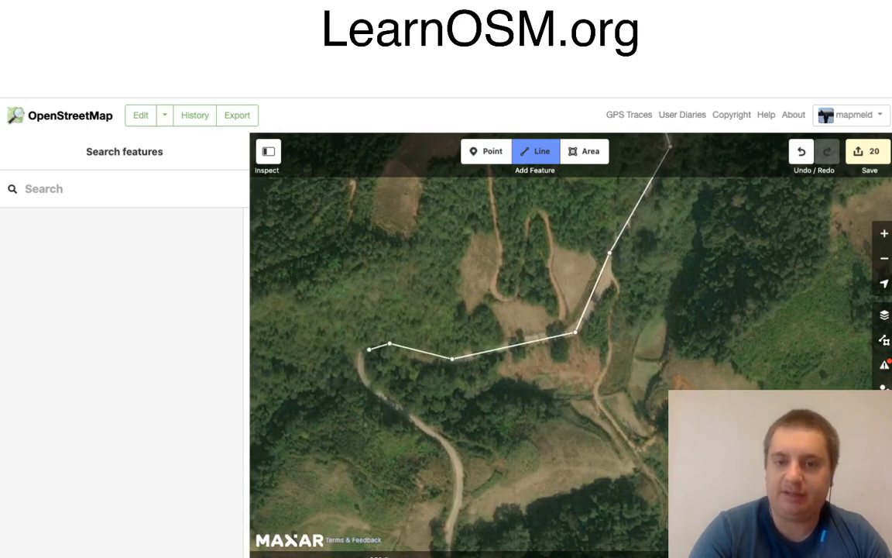
left_click(361, 381)
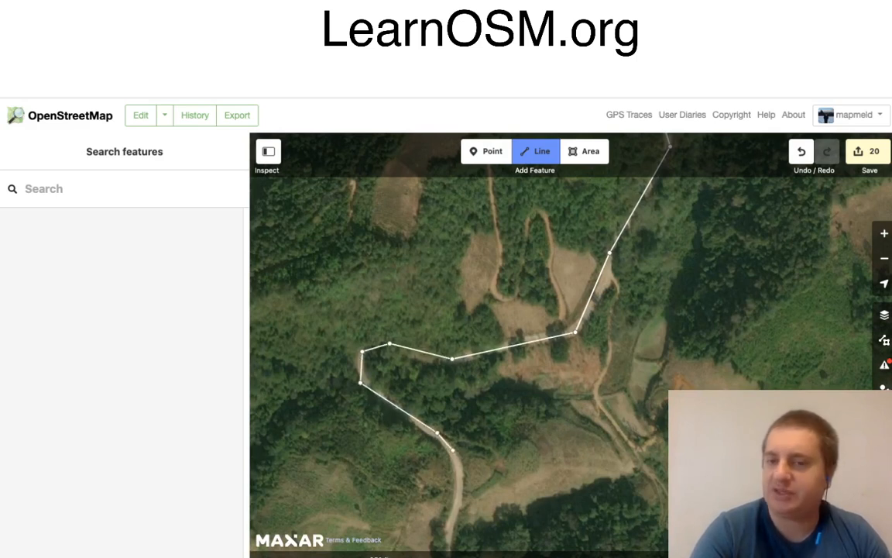
left_click(457, 458)
left_click_drag(536, 458, 622, 213)
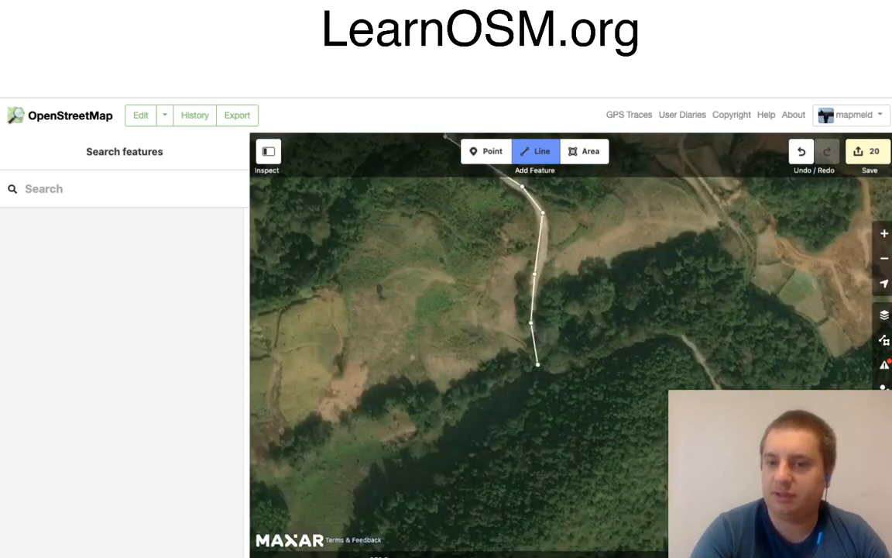
left_click(553, 377)
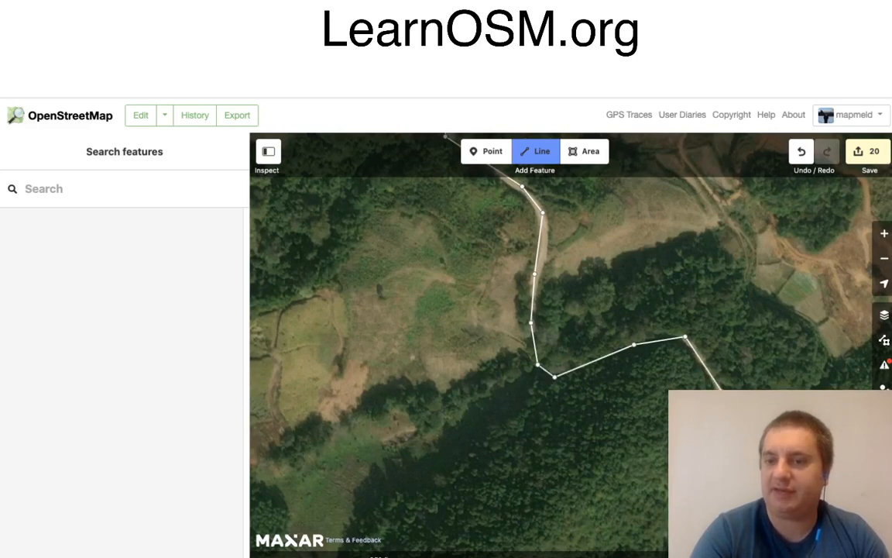
Step: Trace the road line south through the forest and west around the hairpin bend
mouse_move(768, 452)
left_mouse_down()
mouse_move(721, 360)
mouse_move(684, 245)
left_mouse_up()
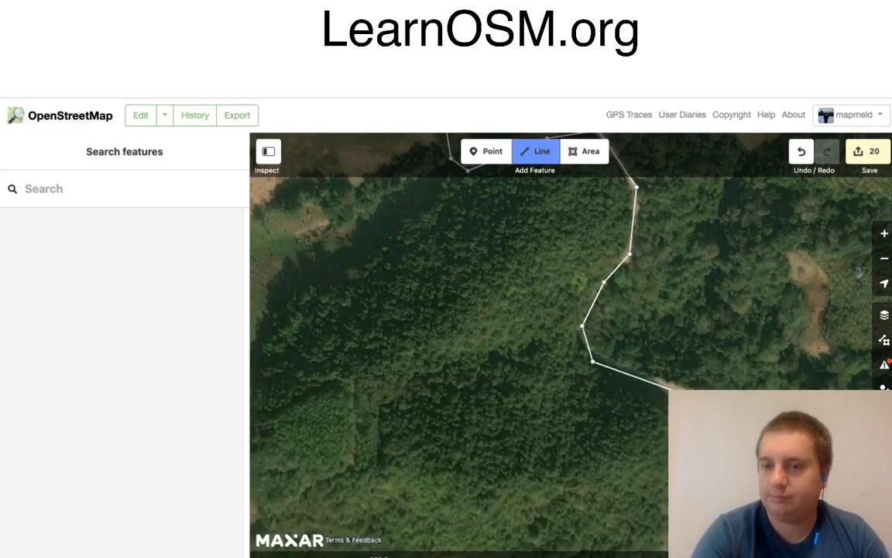
left_click_drag(738, 477, 771, 251)
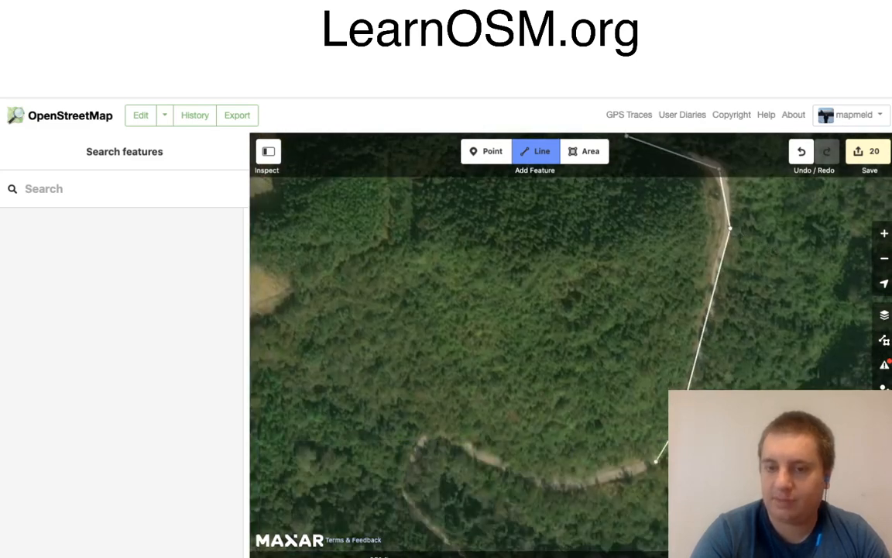
left_click(656, 465)
left_click(560, 489)
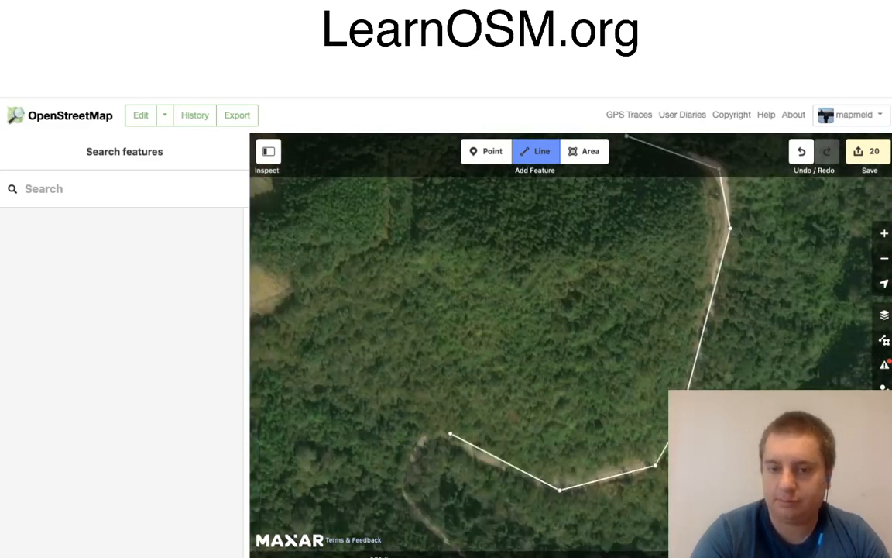
left_click(440, 435)
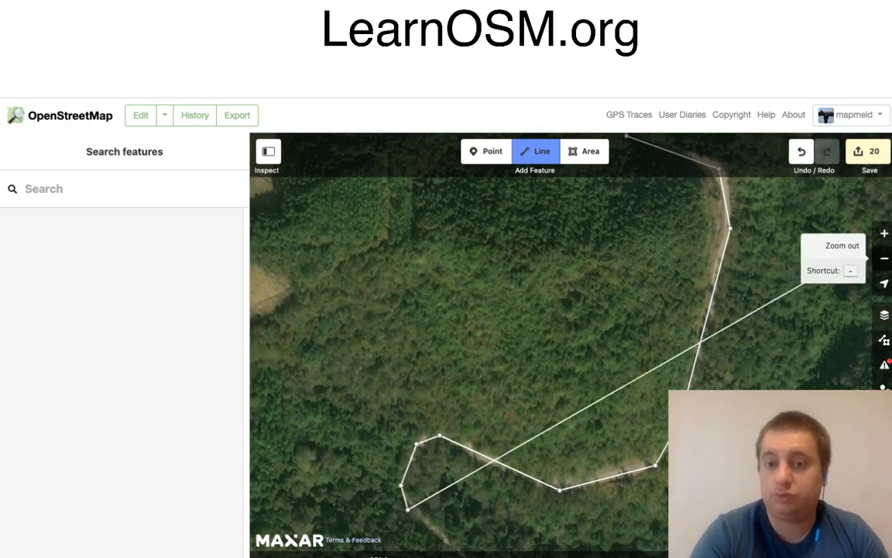
Step: Extend the road line south along the winding forest bends to the end of the visible road and finish it
left_click(885, 258)
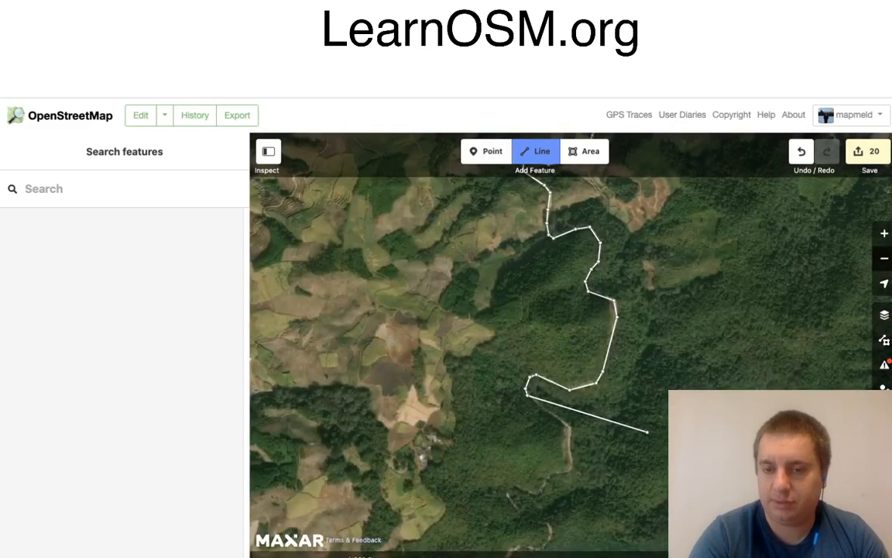
mouse_move(650, 432)
left_mouse_down()
mouse_move(657, 337)
mouse_move(701, 285)
left_mouse_up()
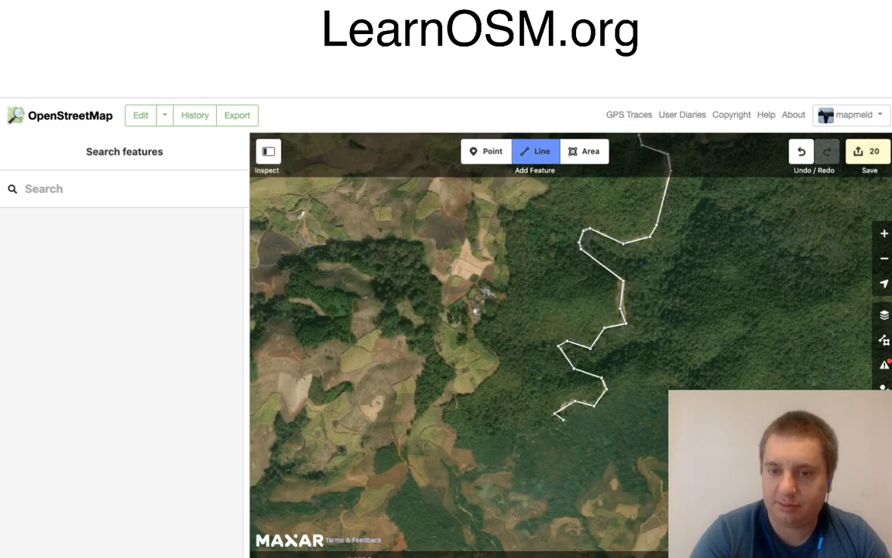
scroll(566, 401, "up", 3)
scroll(563, 443, "up", 3)
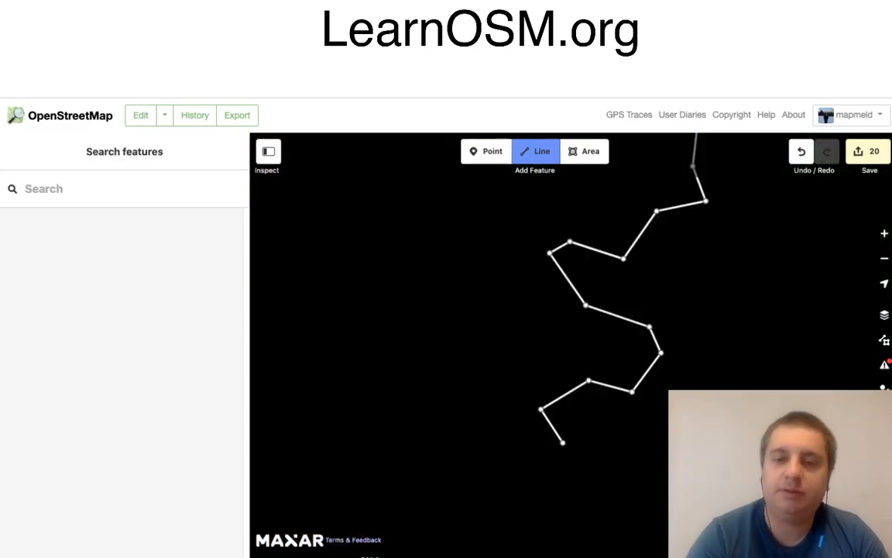
scroll(561, 439, "up", 3)
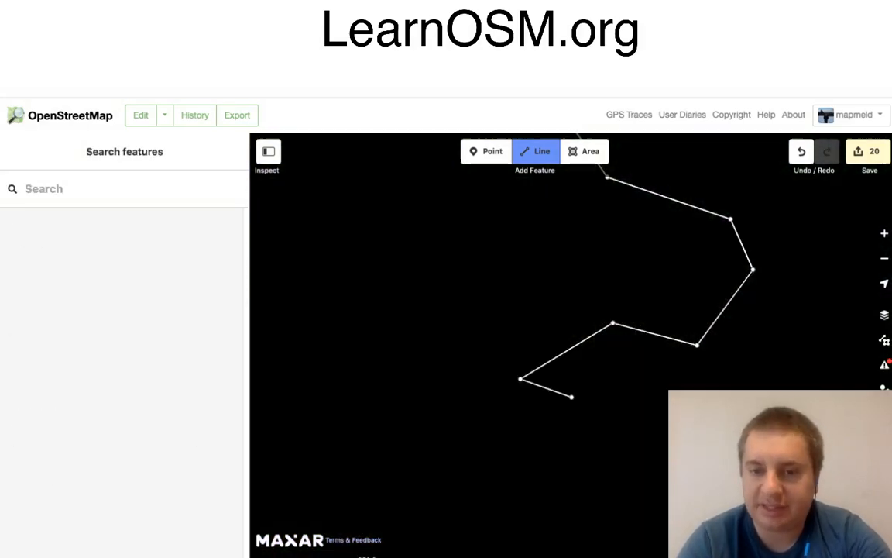
key("Return")
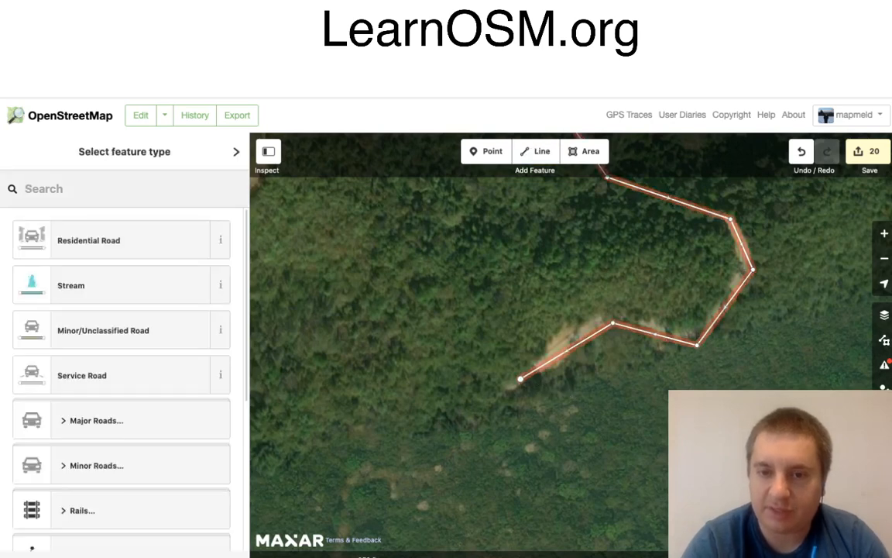
Step: Switch the background to Bing aerial imagery and look for the road's continuation southwest of the line's end
left_click_drag(542, 418, 815, 441)
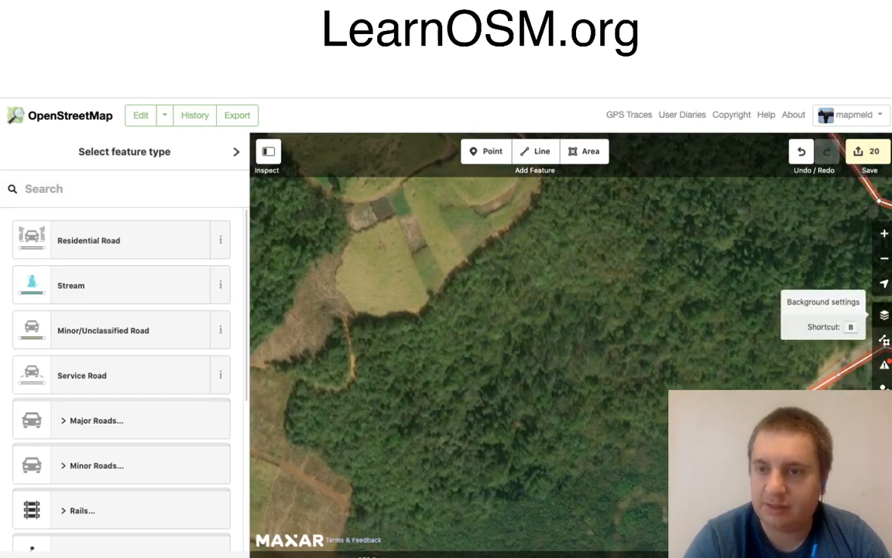
left_click(884, 314)
left_click(728, 249)
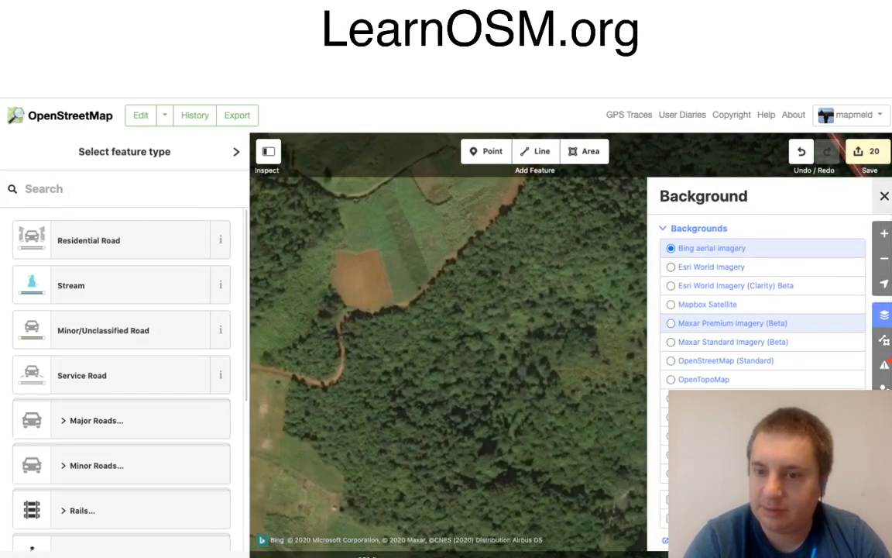
left_click(884, 197)
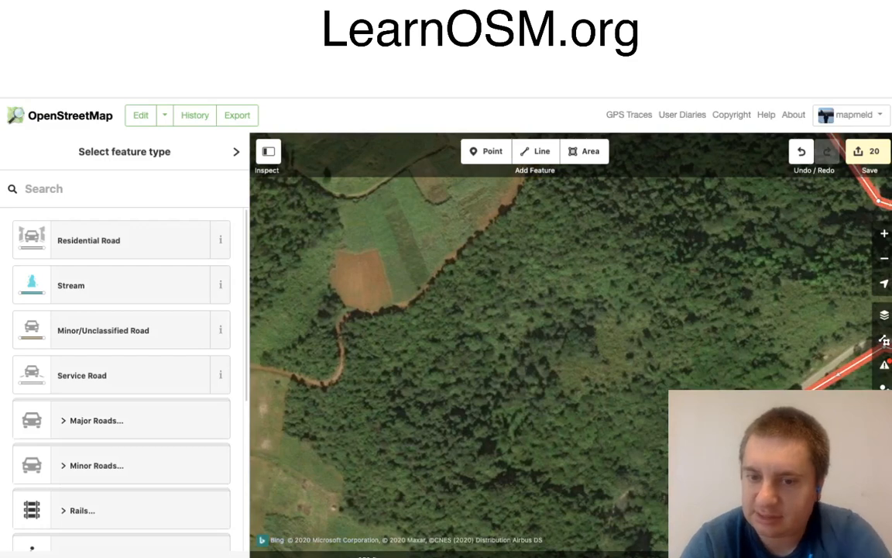
left_click_drag(543, 340, 501, 224)
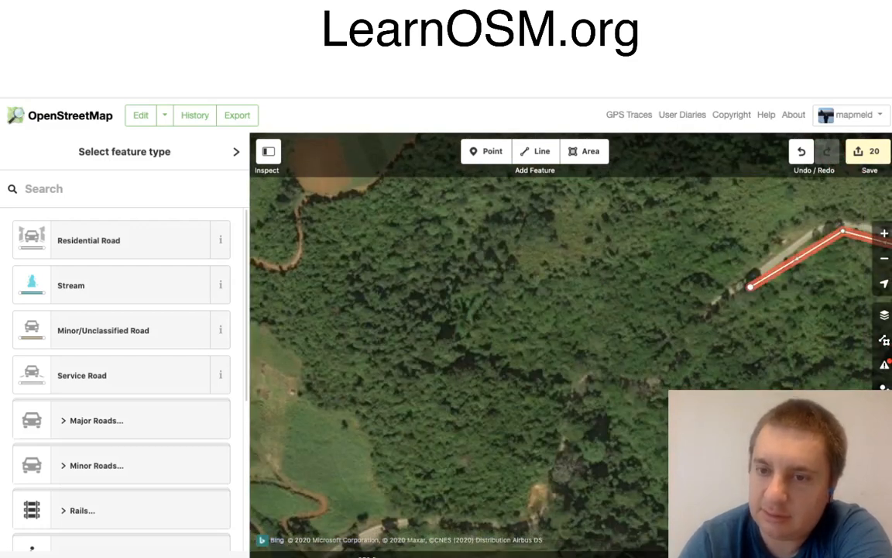
scroll(671, 263, "down", 2)
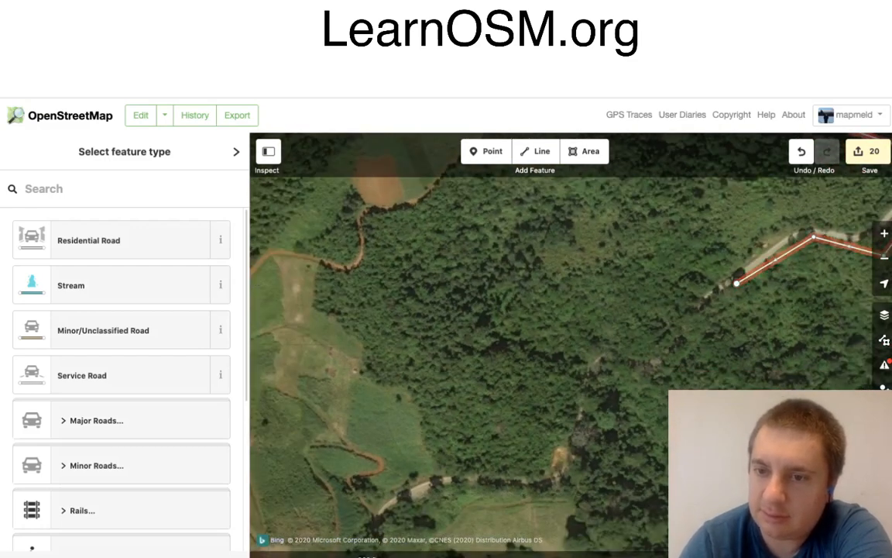
Step: Compare the same area in Maxar Premium Imagery (Beta), then return to Bing aerial imagery
left_click(884, 314)
left_click(732, 323)
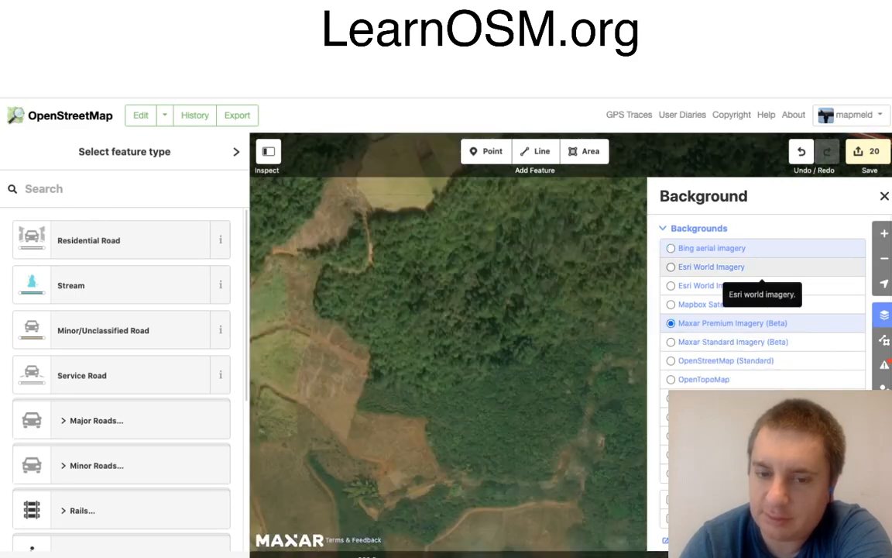
left_click(744, 248)
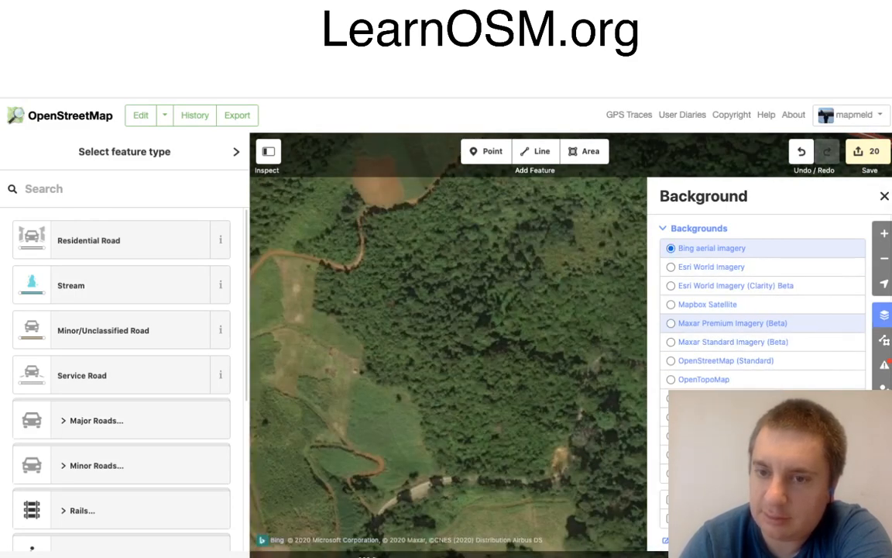
left_click(884, 196)
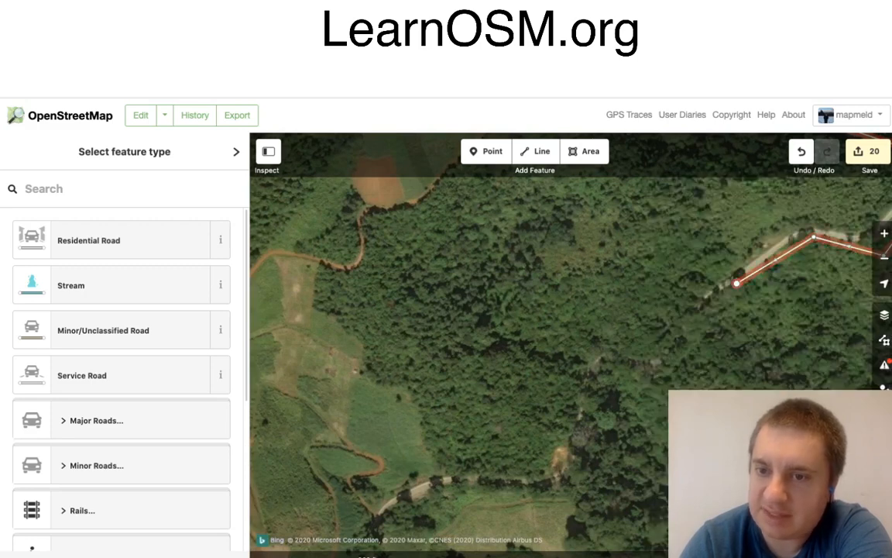
Step: Continue the road line from its southwestern end through the forest, then west and around the bend to the south past the fields
right_click(737, 283)
left_click(749, 295)
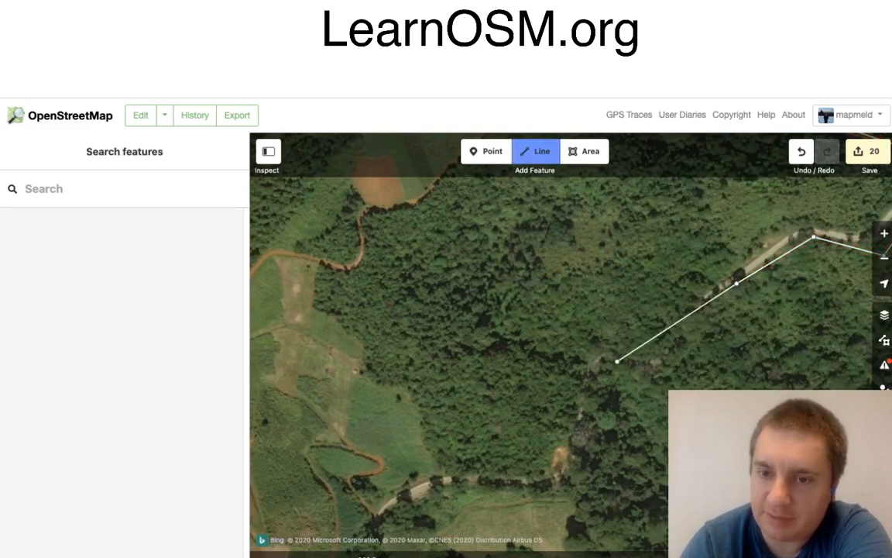
left_click(587, 373)
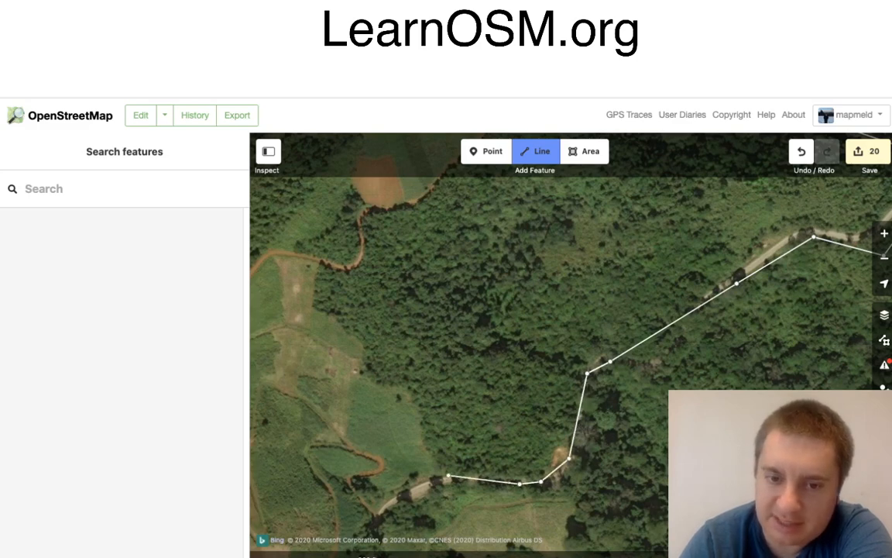
left_click(452, 479)
left_click(397, 499)
left_click_drag(454, 522, 573, 290)
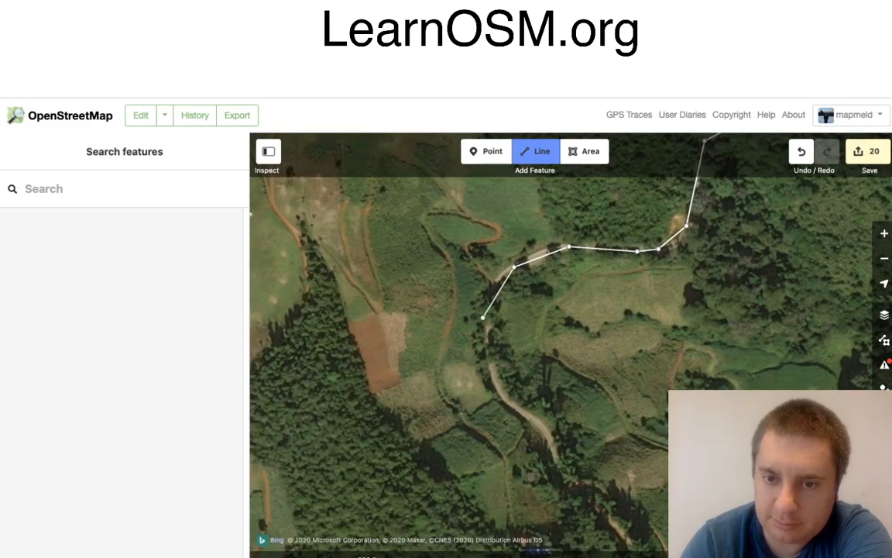
left_click(482, 316)
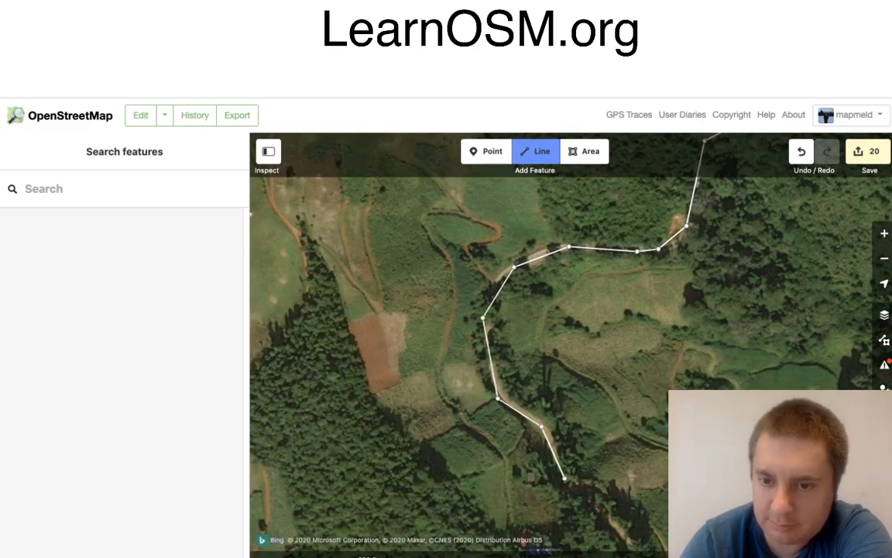
Step: Extend the road line southeast to the village and south along its main road, and finish it at the village's southern part
left_click_drag(693, 519, 572, 282)
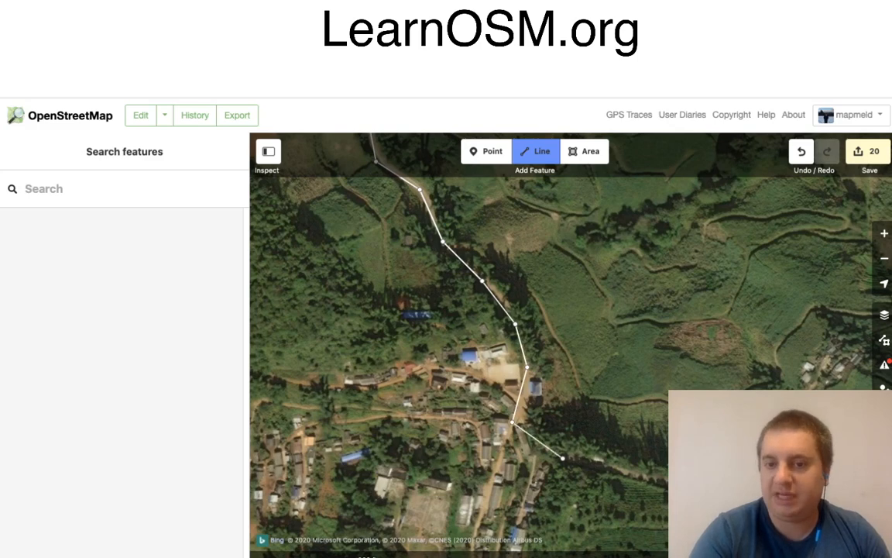
left_click_drag(563, 458, 662, 316)
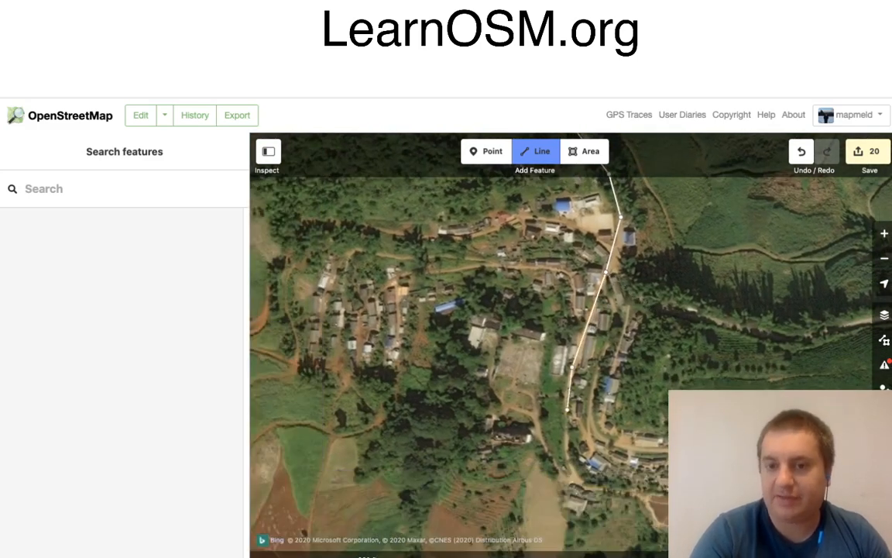
left_click(563, 401)
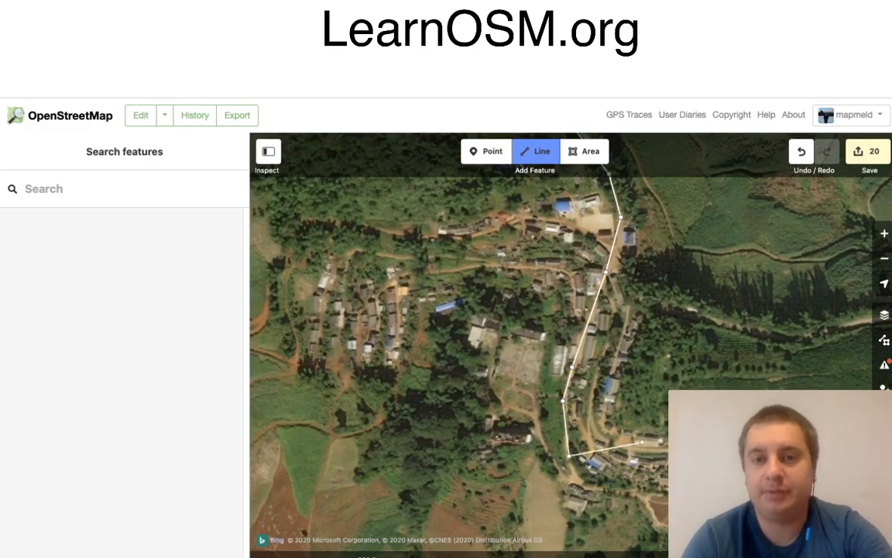
left_click(569, 456)
key("Return")
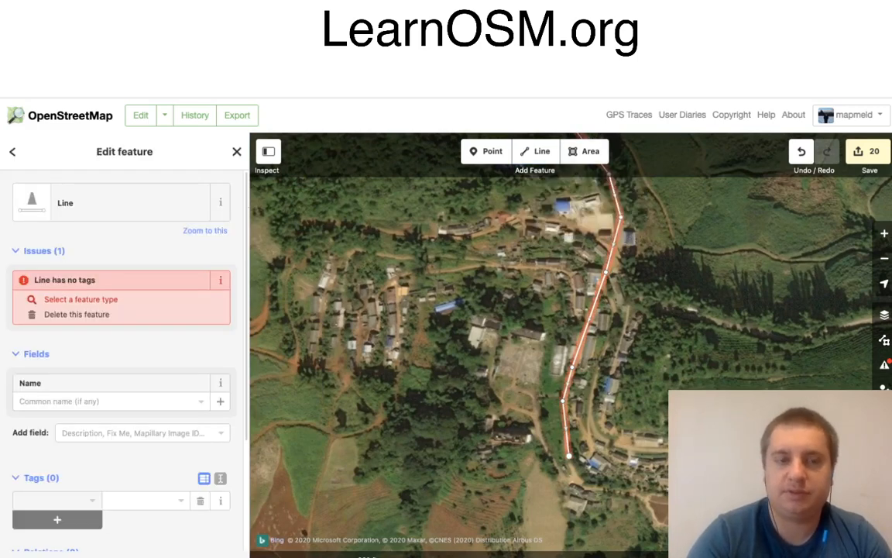
Step: Tag the finished road line through the village as a Residential Road
left_click(112, 203)
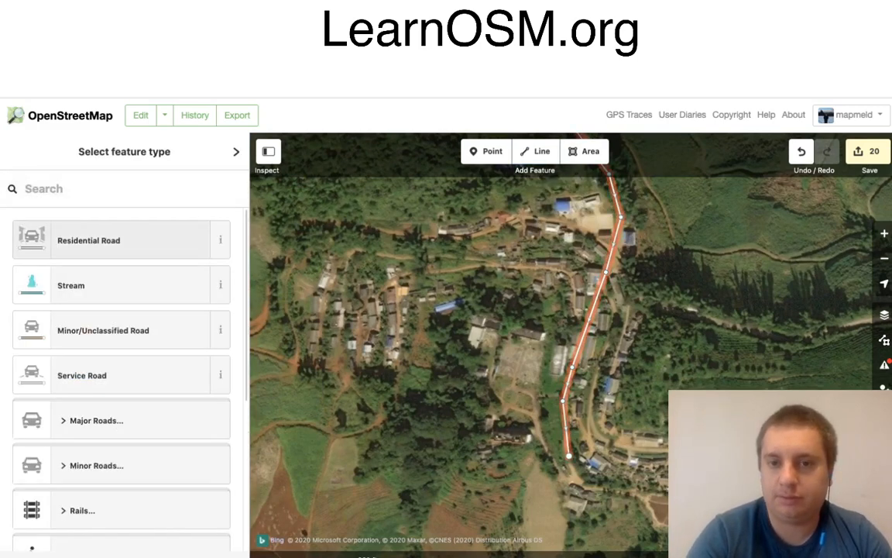
left_click(101, 240)
Step: Start an area around the village, tracing its boundary from the western house cluster southeast to the houses just beyond the road's southern end
left_click(585, 151)
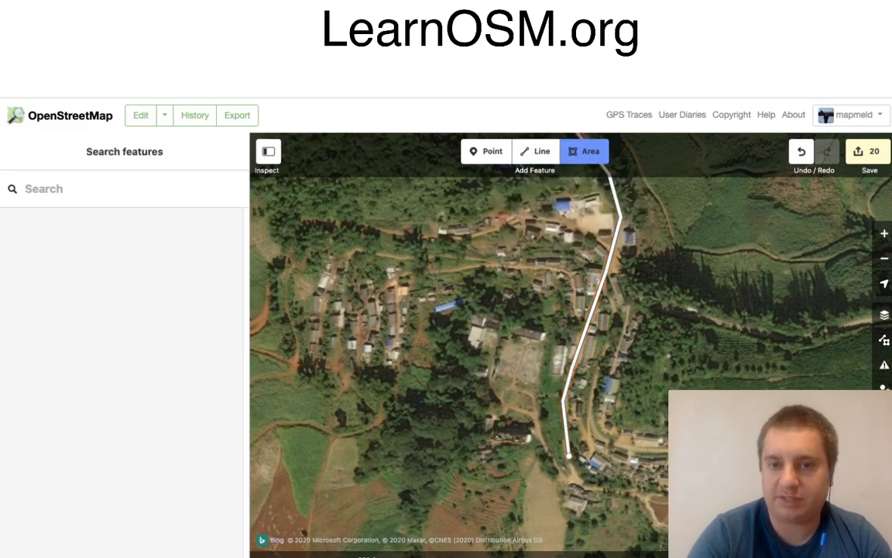
left_click(408, 384)
left_click(421, 312)
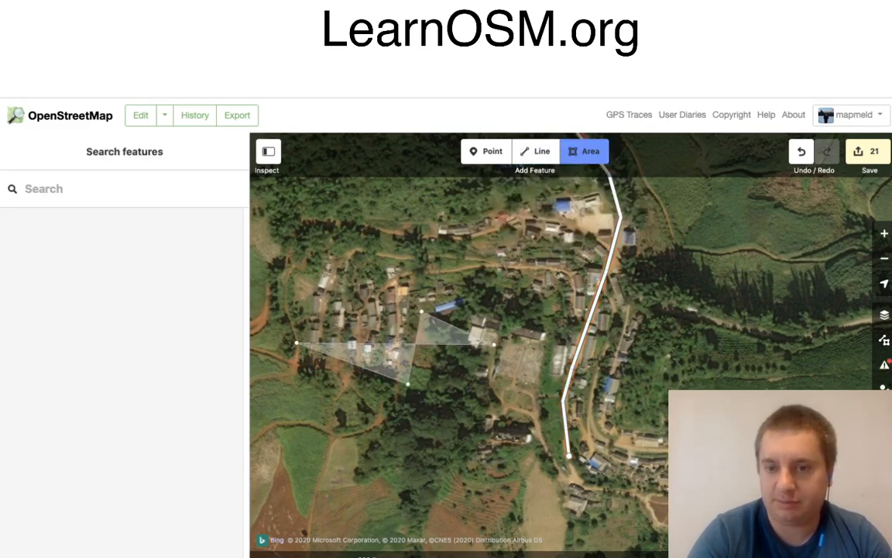
left_click(543, 347)
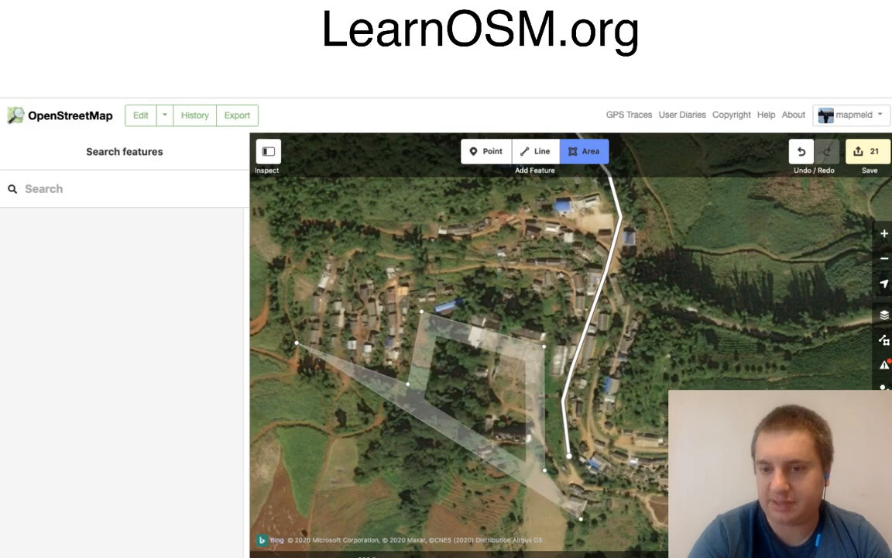
left_click(543, 468)
left_click(582, 525)
left_click_drag(663, 519, 502, 422)
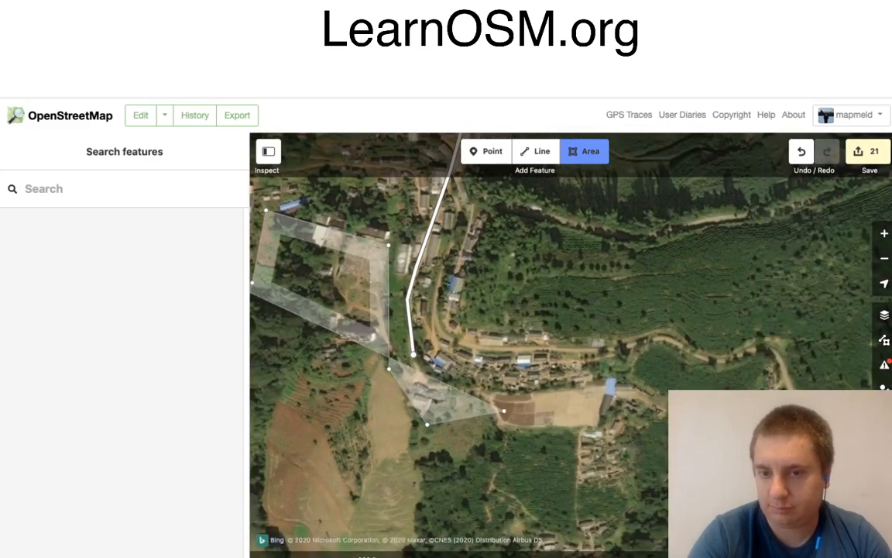
left_click(455, 382)
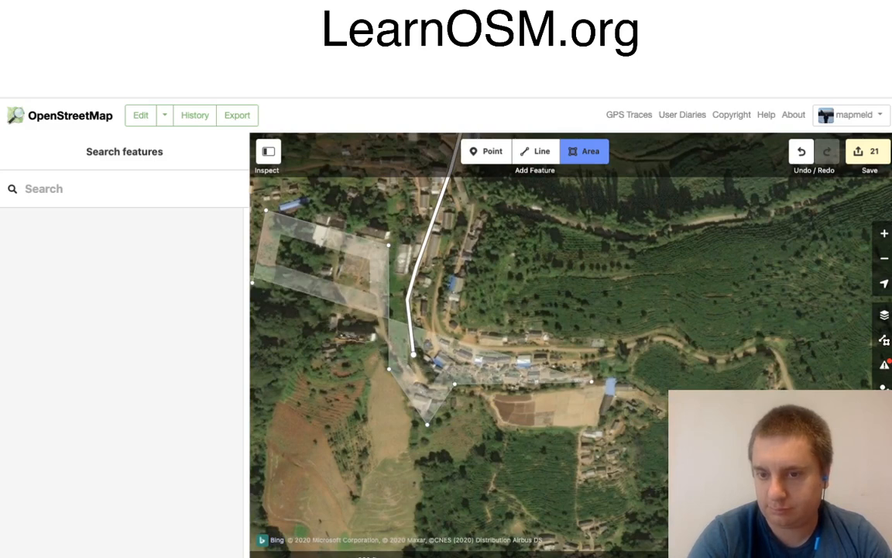
Step: Continue the area's boundary east along the southern houses, around the southeastern cluster, and back west along the northern side of that row
left_click(591, 381)
left_click(575, 486)
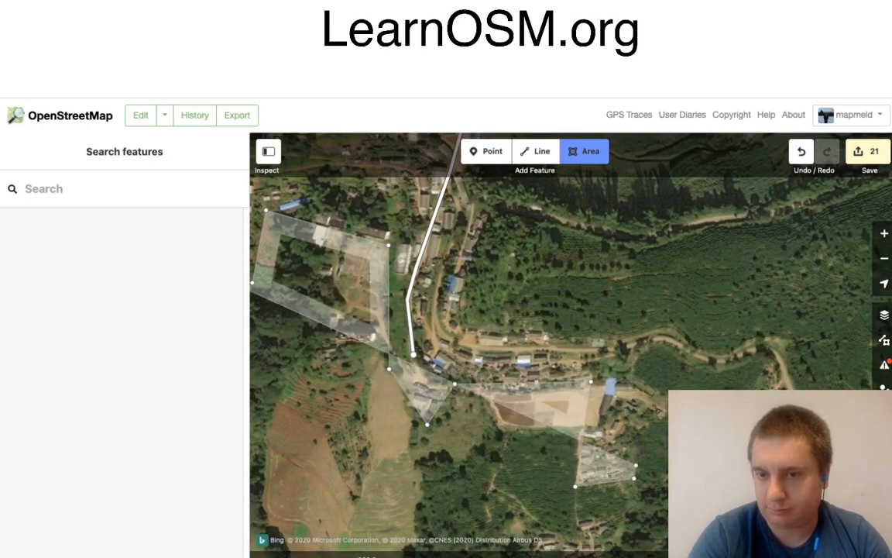
left_click(633, 478)
left_click(668, 405)
left_click(609, 351)
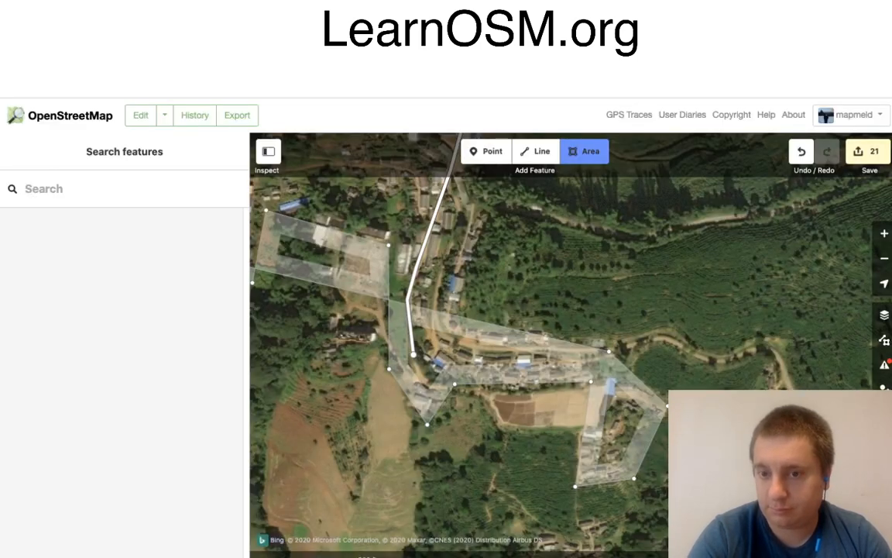
left_click(634, 381)
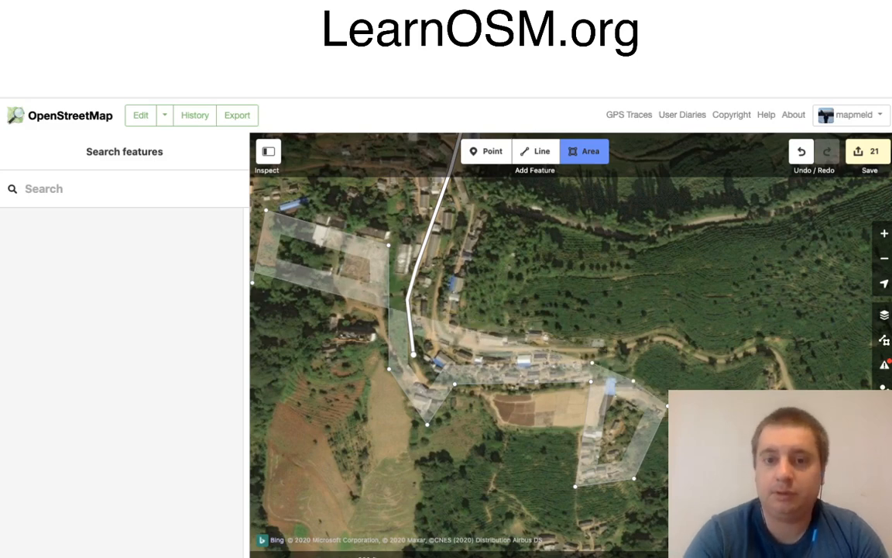
left_click(592, 362)
left_click(560, 328)
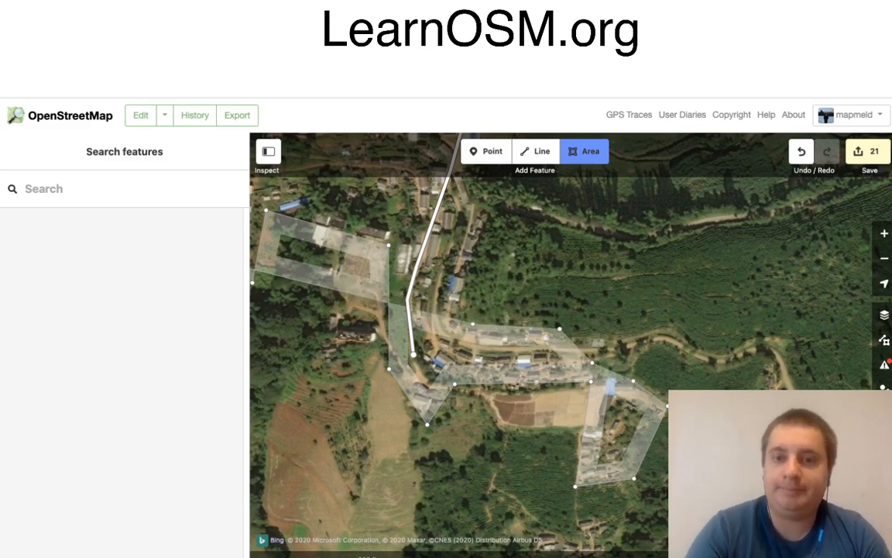
left_click(467, 323)
Step: Trace the area's boundary north along the village's eastern side and west across its northern edge, close it, and tag it as a Residential Area
left_click(493, 214)
left_click_drag(544, 215, 590, 377)
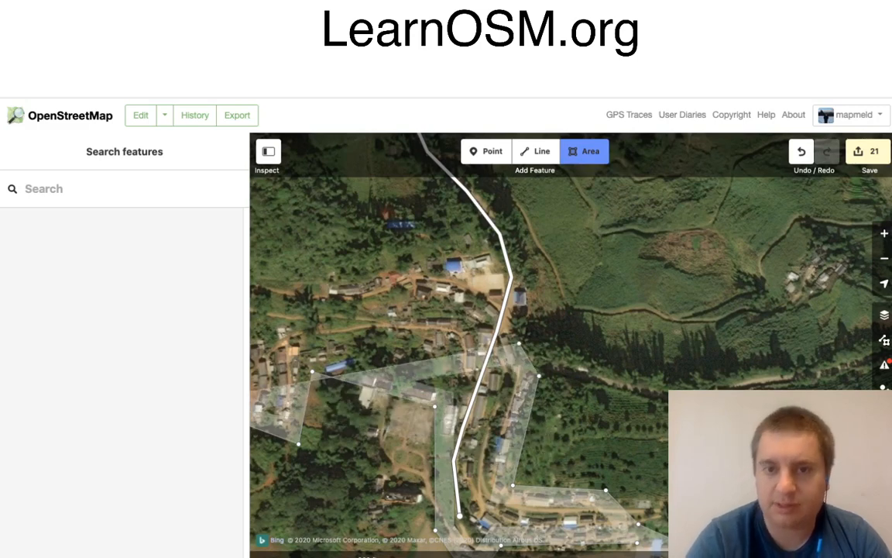
left_click(524, 279)
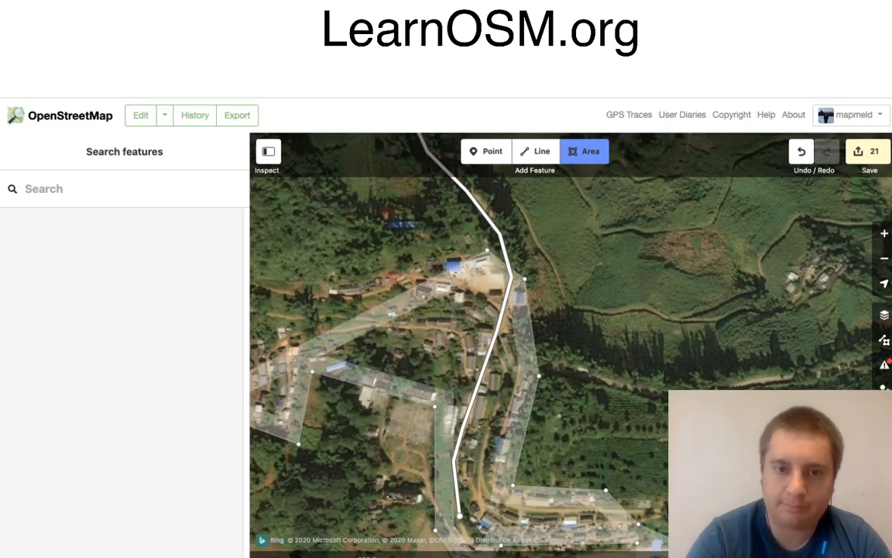
left_click(487, 250)
left_click(372, 275)
left_click_drag(322, 246, 519, 243)
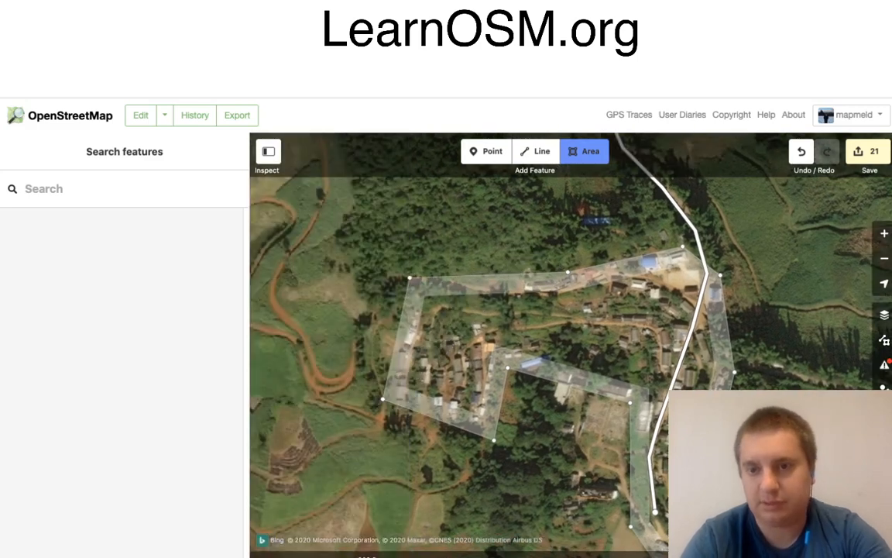
left_click(398, 280)
left_click(397, 281)
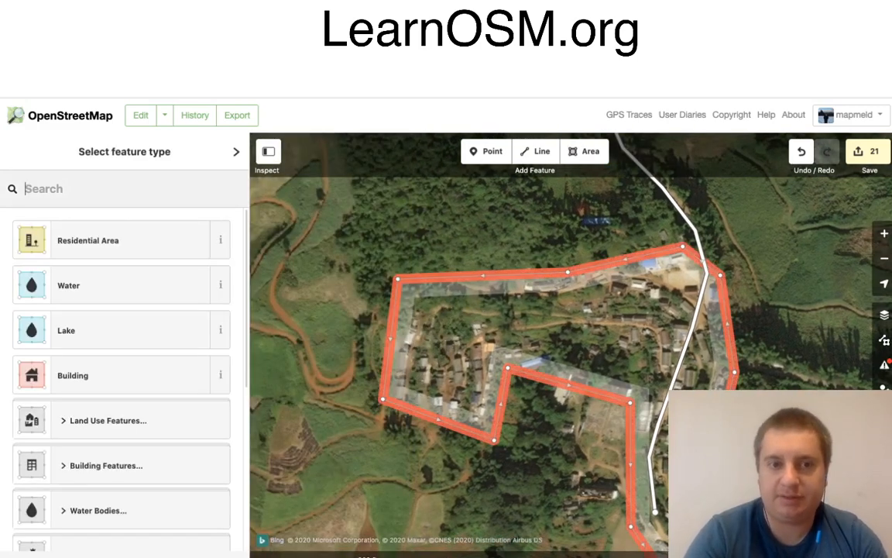
left_click(120, 237)
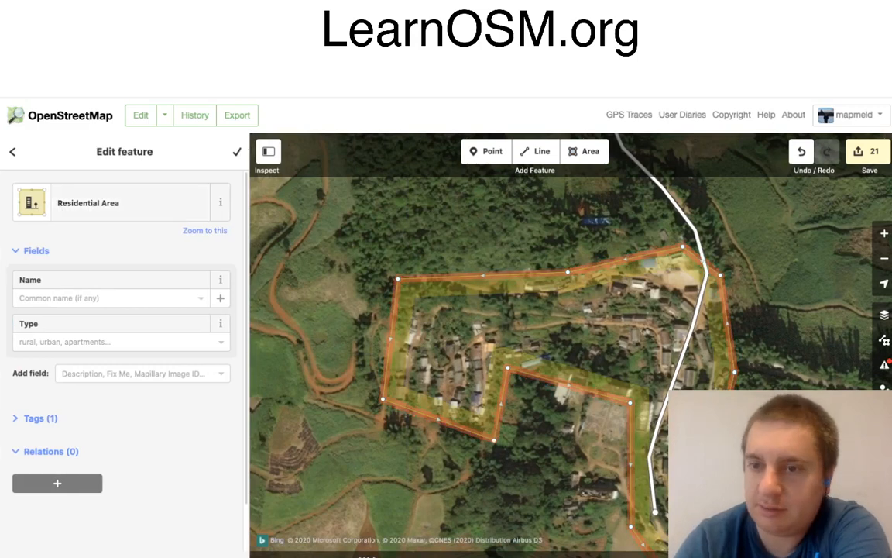
Step: Switch the background to Maxar Premium Imagery (Beta)
left_click(884, 314)
left_click(728, 323)
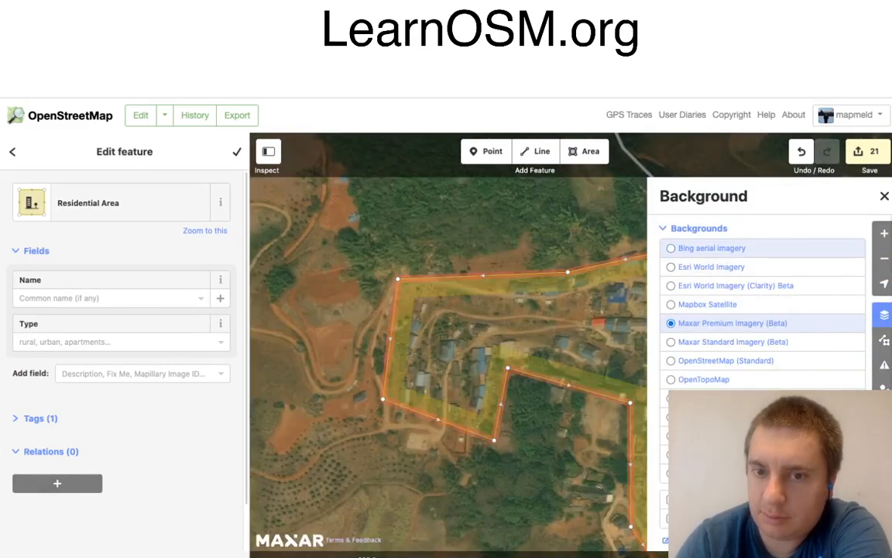
left_click(884, 196)
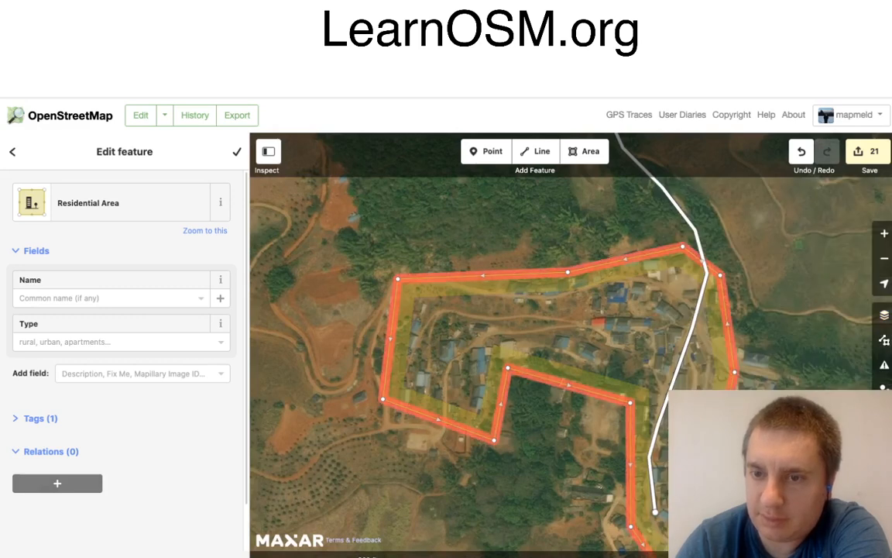
Step: Start a road line at the main road in the village's northeast and trace it east past the houses and along the valley
left_click_drag(573, 372, 431, 305)
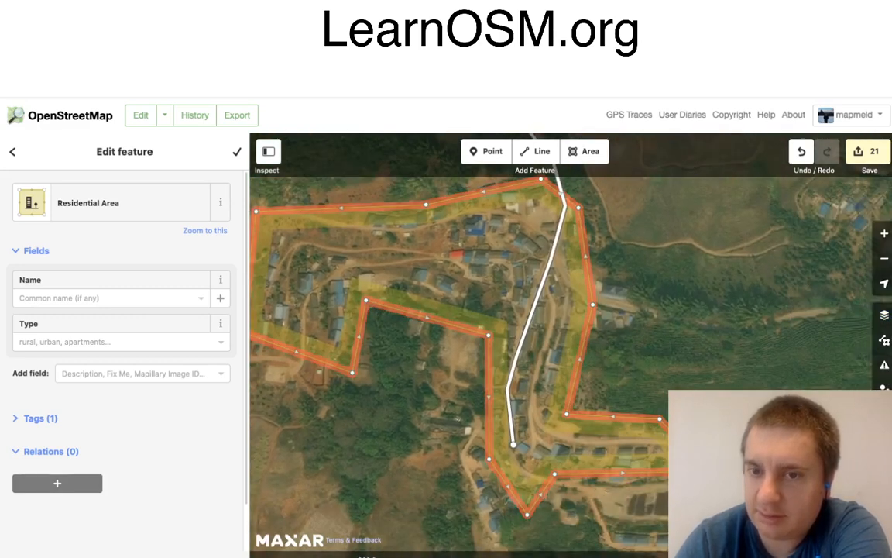
left_click_drag(620, 310, 487, 388)
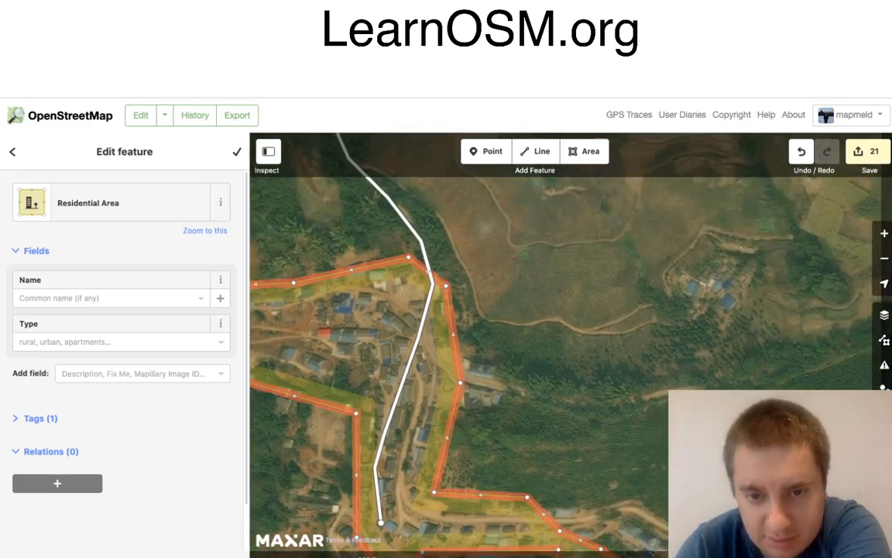
key("2")
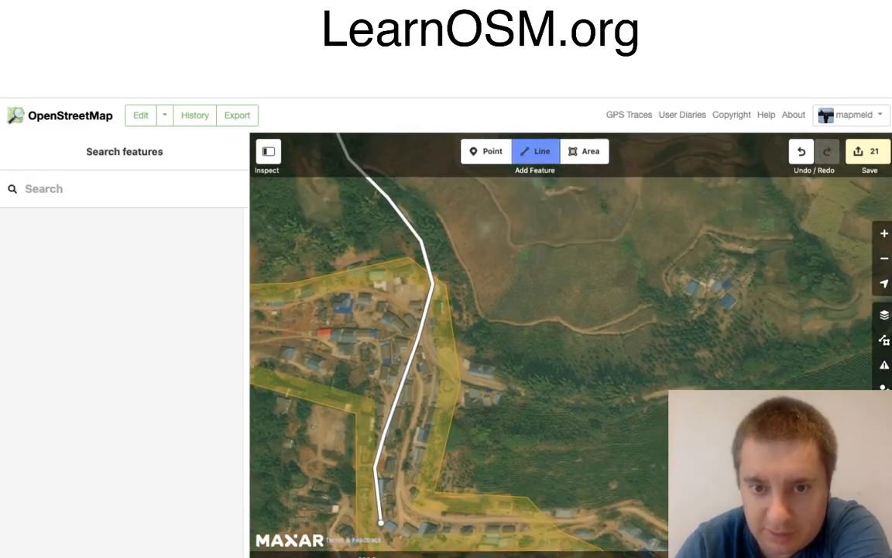
key("Return")
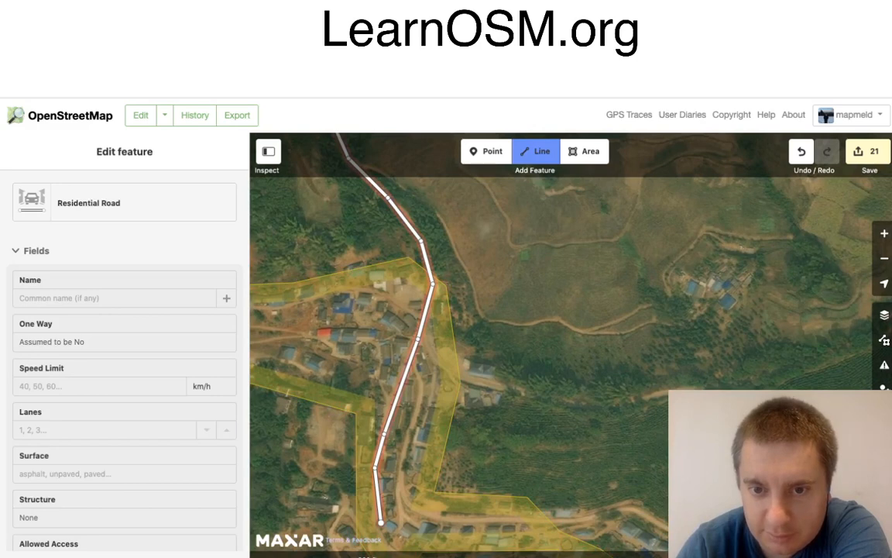
left_click(421, 329)
left_click(483, 383)
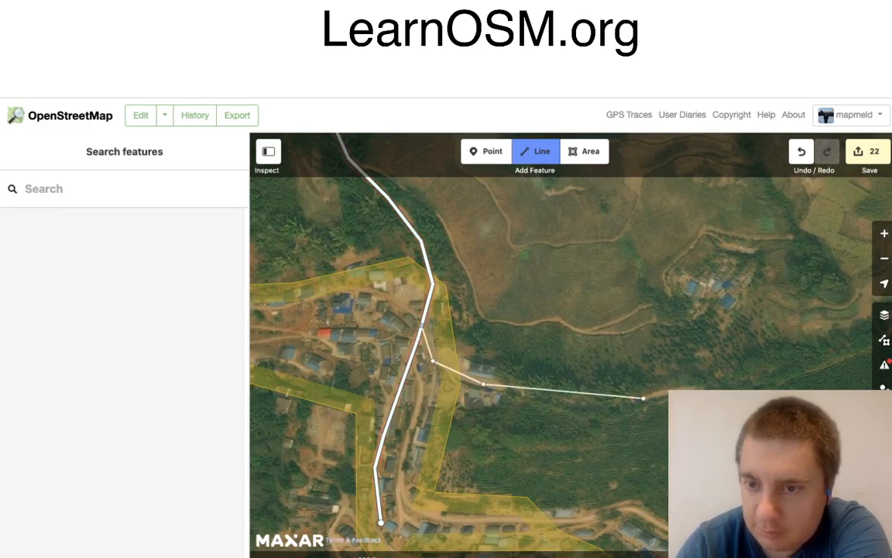
left_click(625, 406)
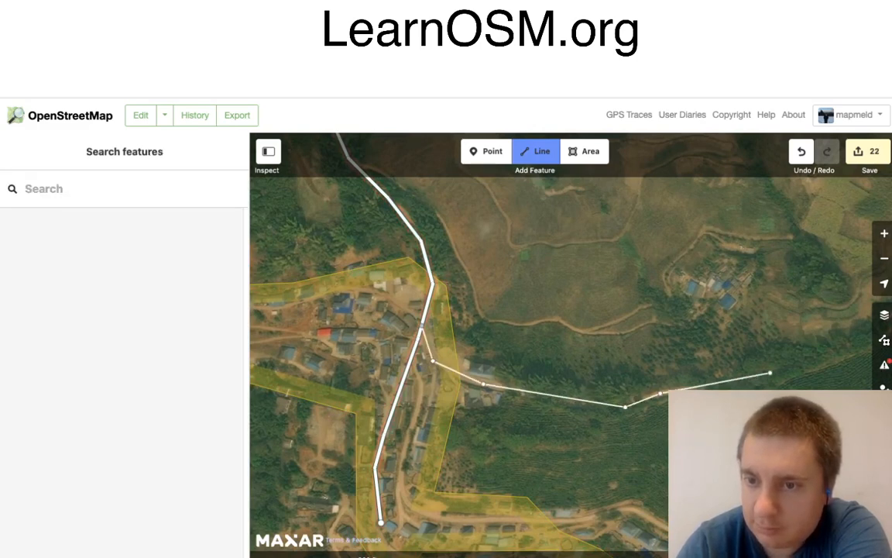
left_click(768, 374)
left_click_drag(825, 373, 541, 412)
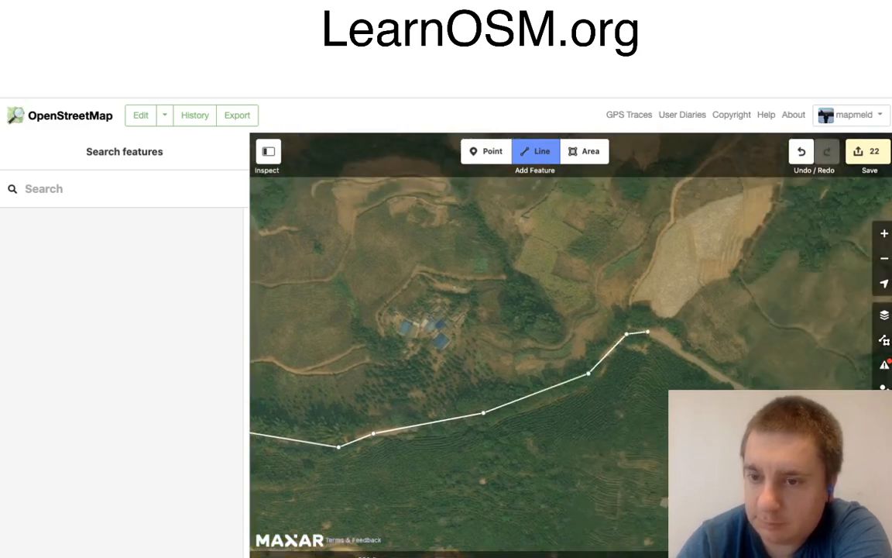
Step: Continue the road line southeast past the fields, then east through the forest to the terraced village
left_click(650, 332)
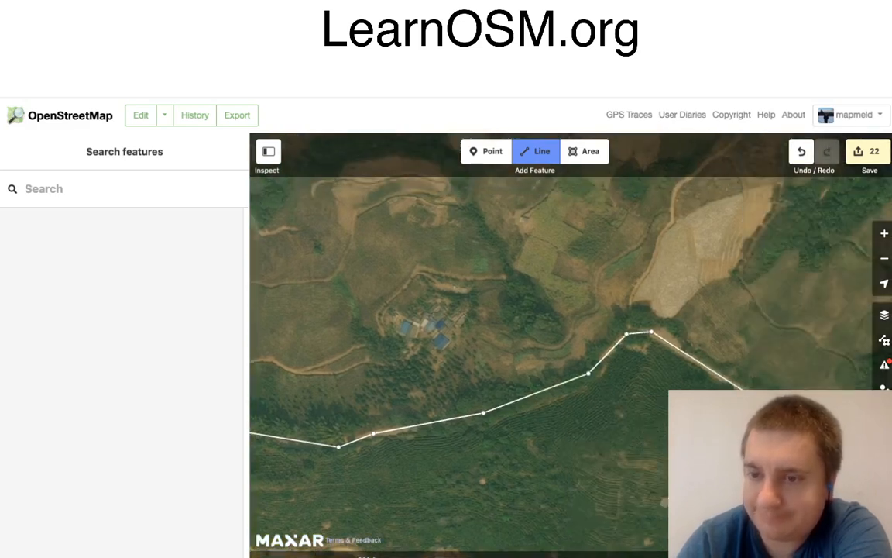
left_click_drag(854, 474, 502, 271)
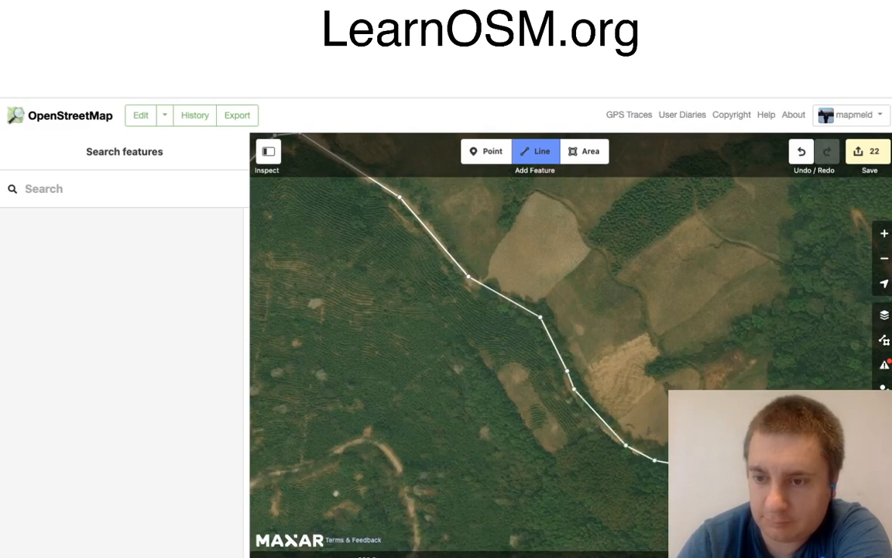
left_click_drag(852, 509, 508, 340)
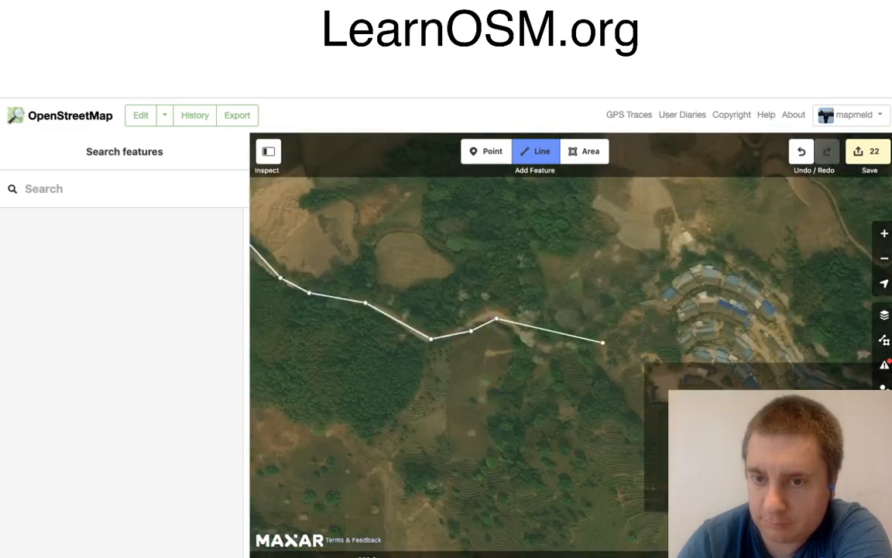
left_click(543, 349)
left_click(577, 336)
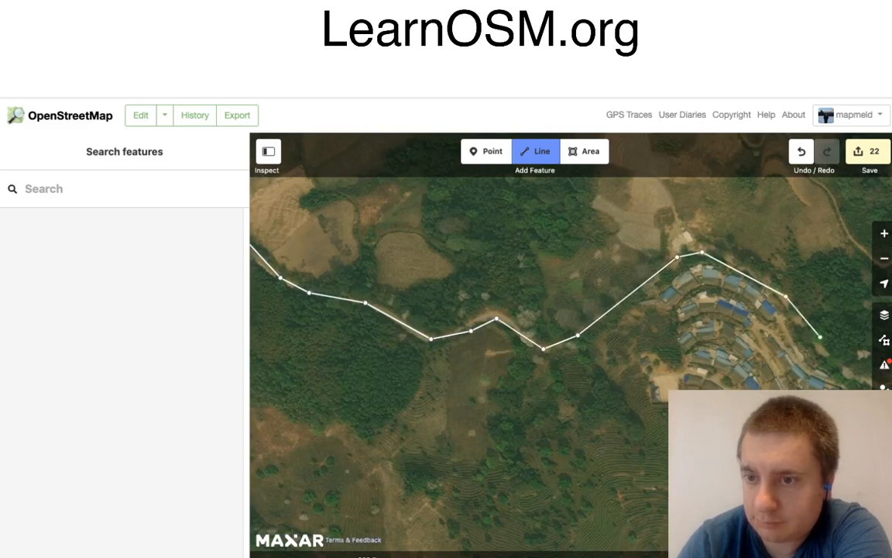
Step: Extend the road line past the terraced village to the next settlement in the east, finish it, and tag it as a Residential Road
left_click(824, 352)
left_click_drag(835, 339, 505, 272)
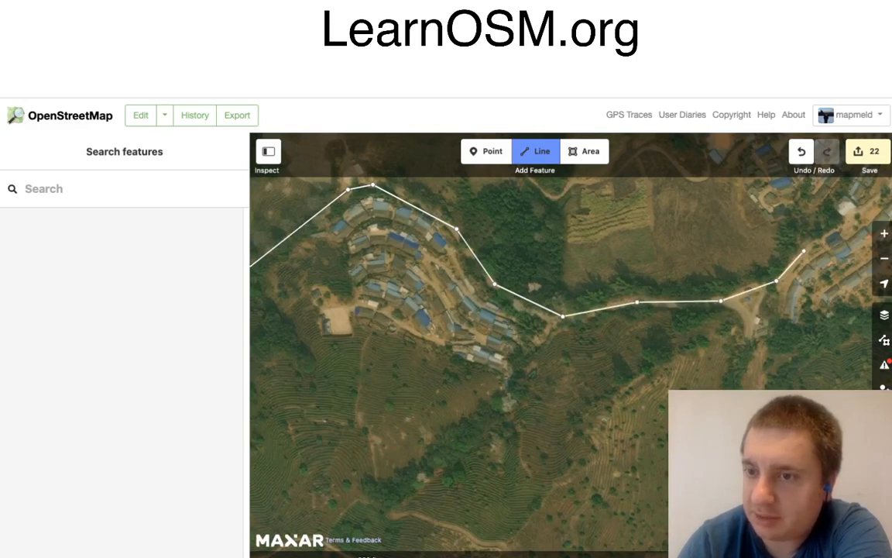
left_click(872, 203)
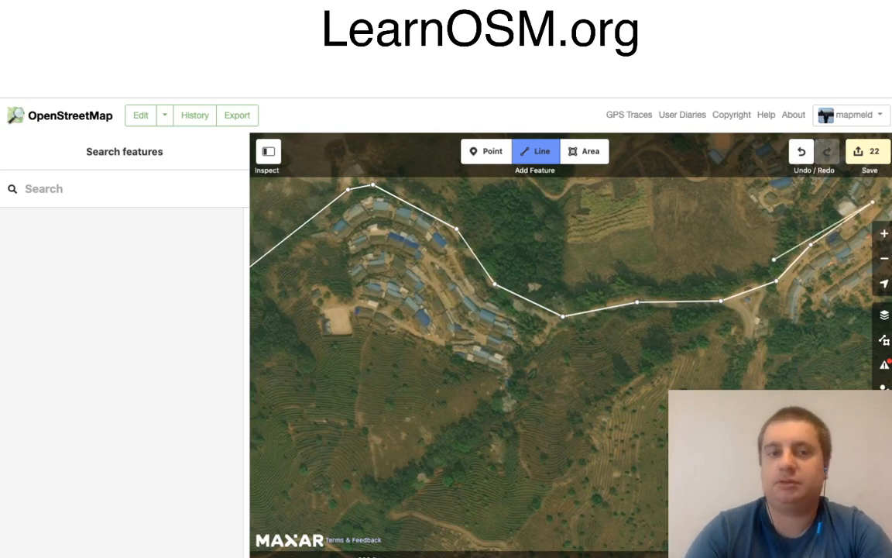
key("Return")
key("Tab")
key("Return")
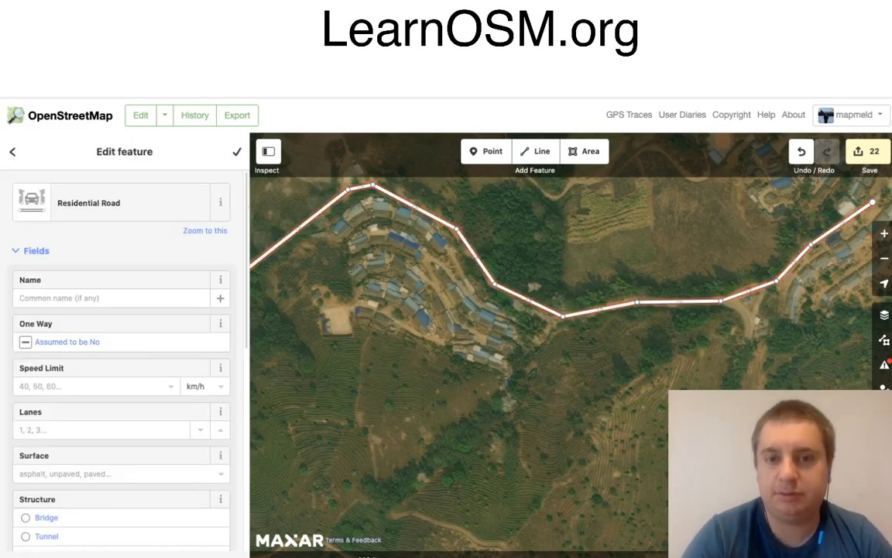
Step: Draw an area outlining the terraced village south of the residential road
left_click(576, 152)
left_click(512, 379)
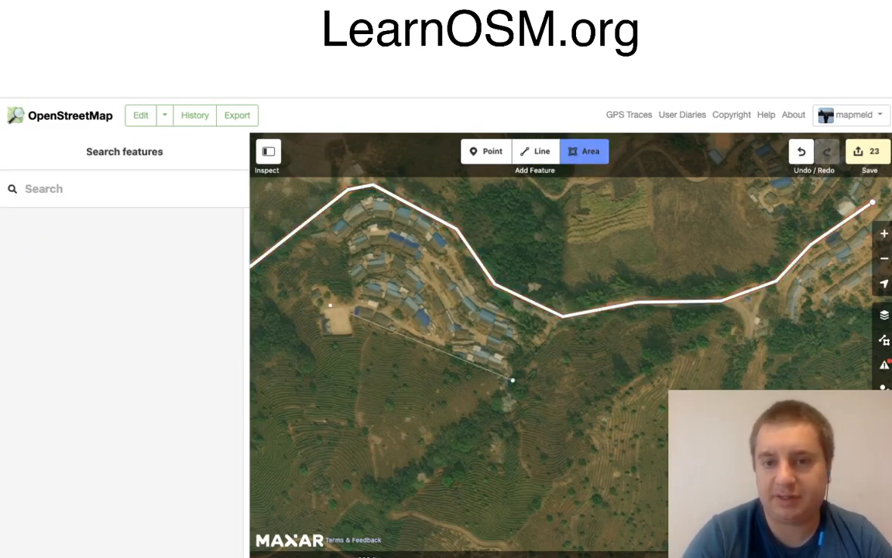
left_click(548, 322)
left_click(470, 294)
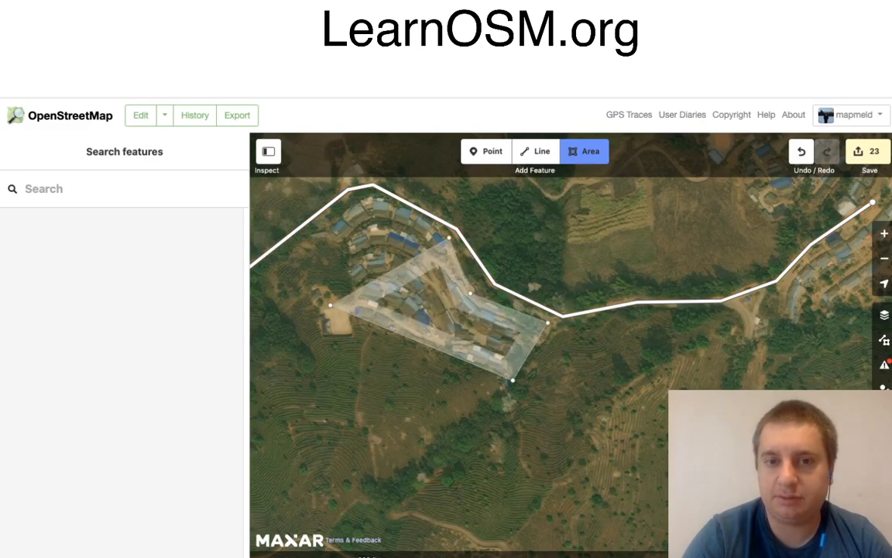
left_click(449, 237)
left_click(403, 211)
left_click(371, 196)
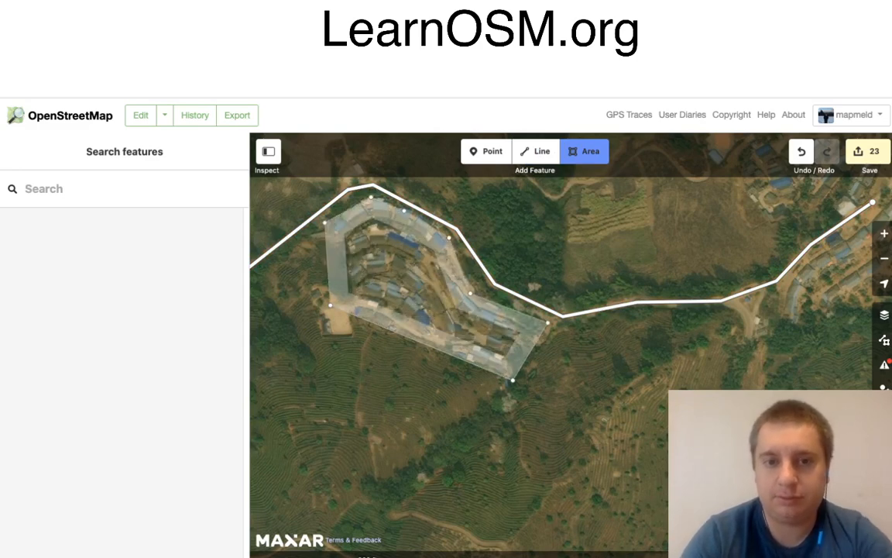
left_click(324, 222)
left_click(341, 250)
left_click(346, 295)
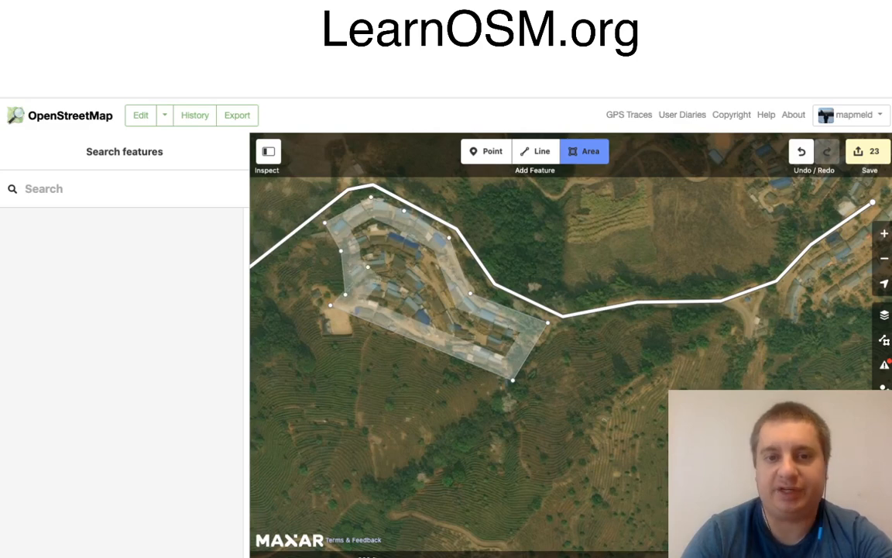
key("Return")
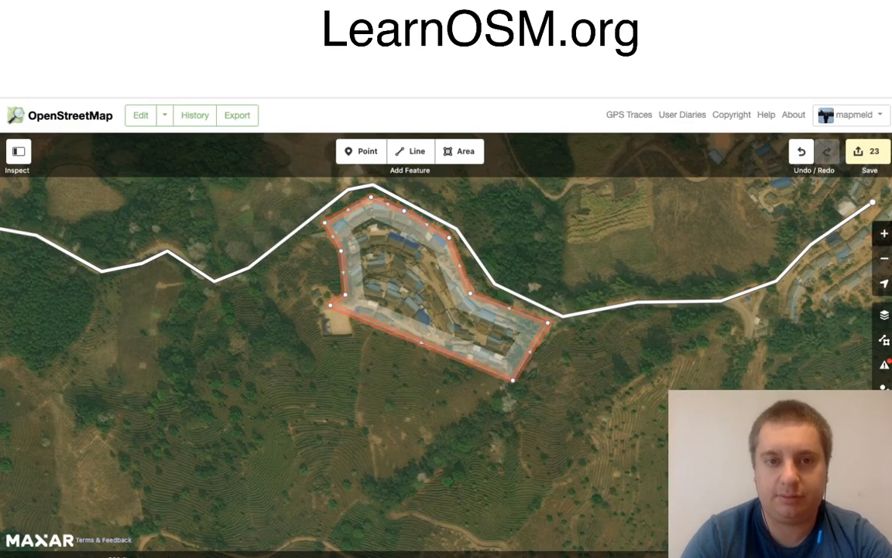
Step: Tag the terraced village outline as a Residential Area
left_click(19, 151)
left_click(88, 240)
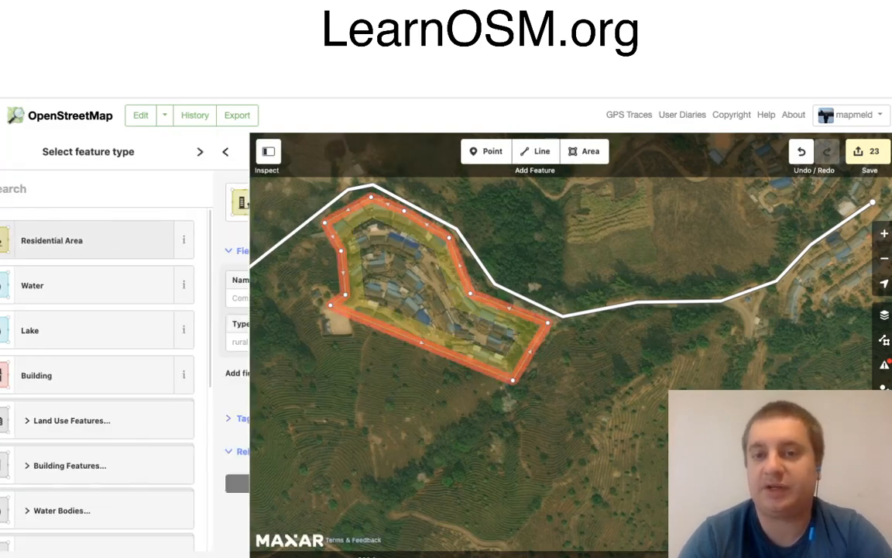
key("Escape")
Step: Start an area at the south end of the next settlement to the east and trace its southeastern edge to the northeastern tip
left_click_drag(564, 315, 539, 478)
scroll(539, 478, "down", 1)
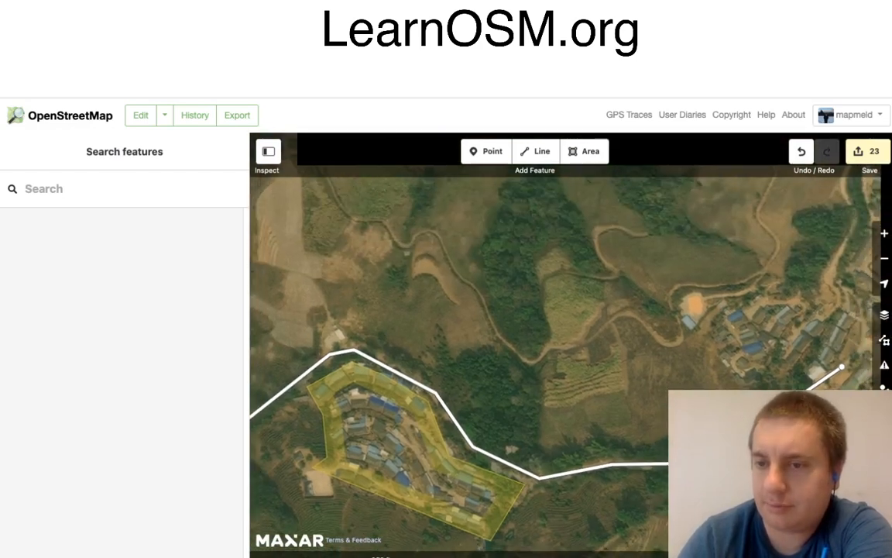
scroll(628, 356, "down", 2)
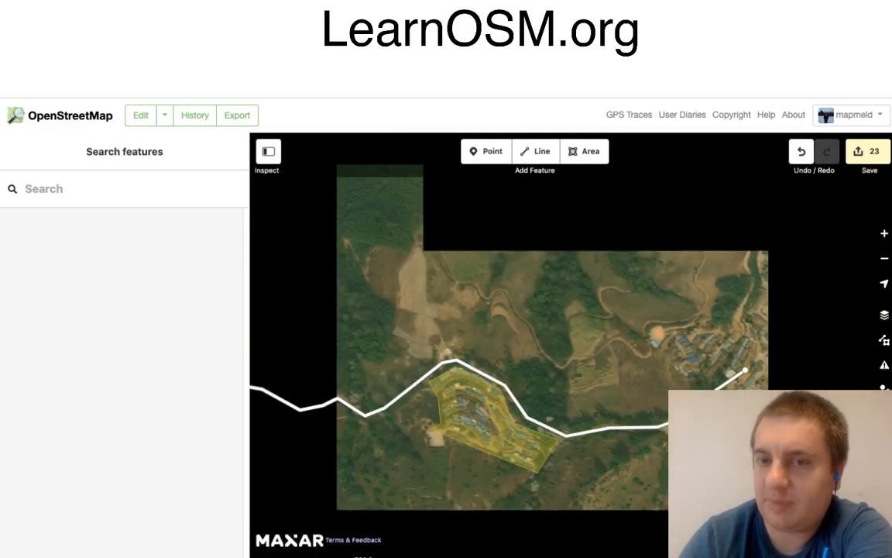
left_click_drag(627, 356, 473, 365)
left_click(585, 151)
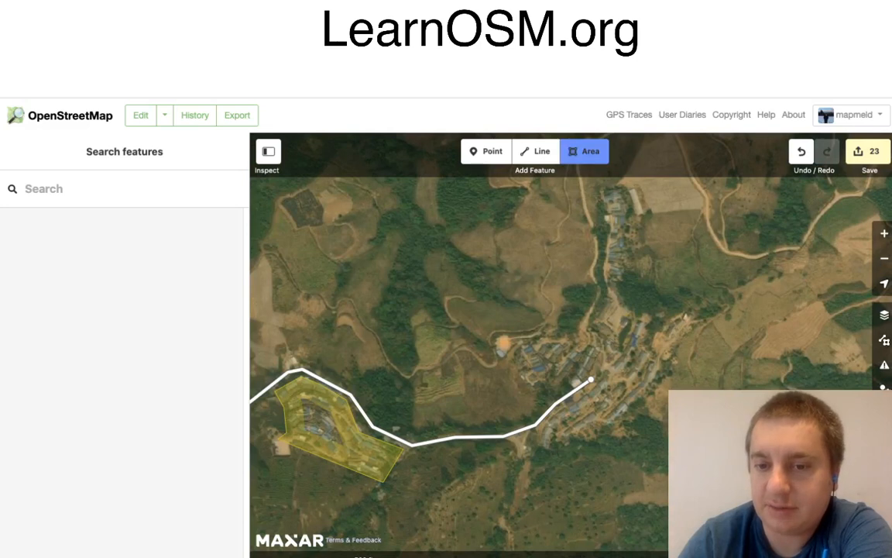
left_click(538, 452)
left_click(614, 432)
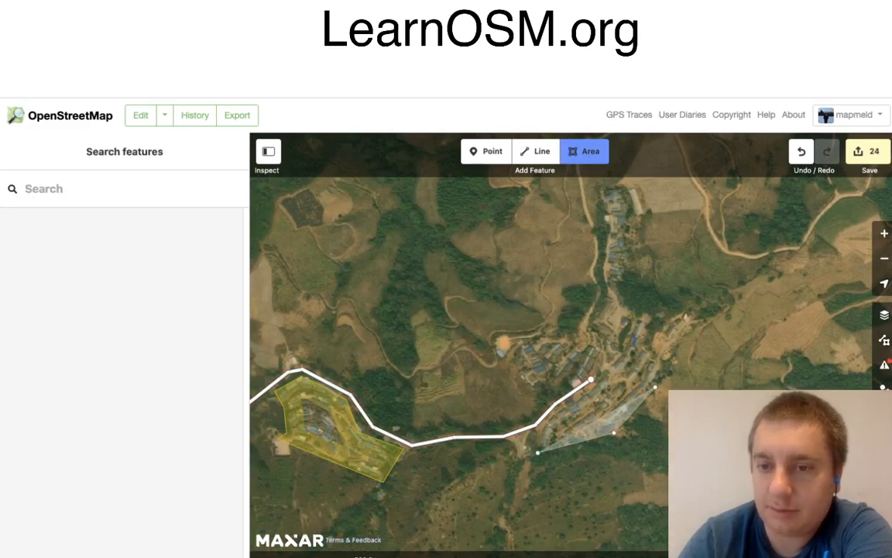
left_click(662, 375)
left_click(695, 313)
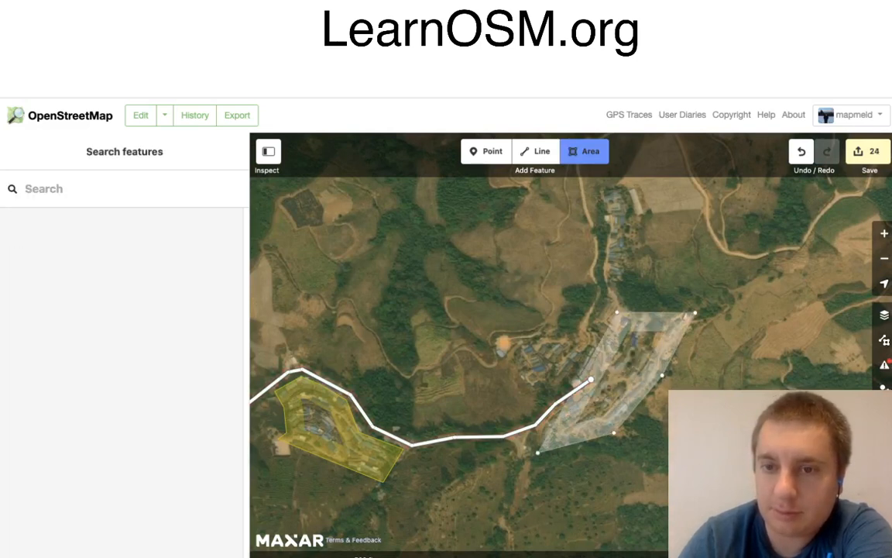
Step: Continue the area outline around the narrow row of houses north of the settlement and back down to the main cluster
left_click(618, 313)
left_click(631, 251)
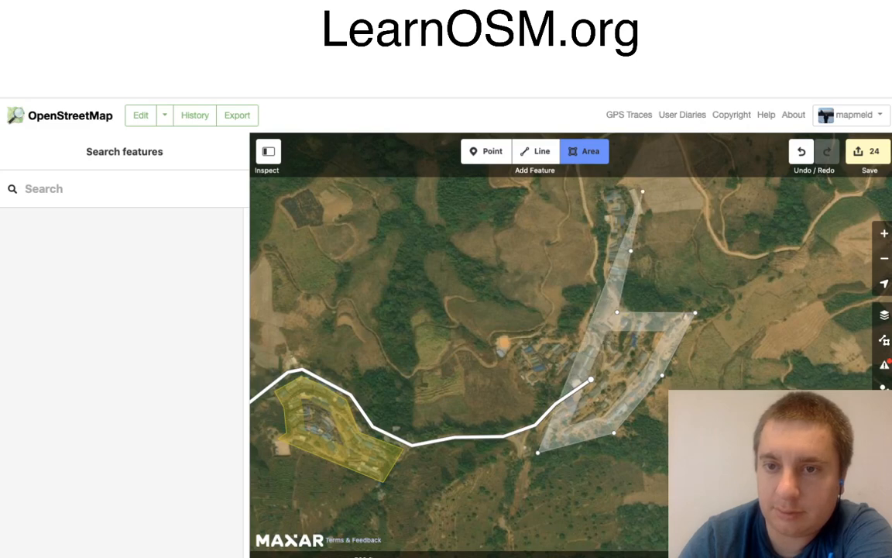
left_click(624, 188)
left_click(599, 191)
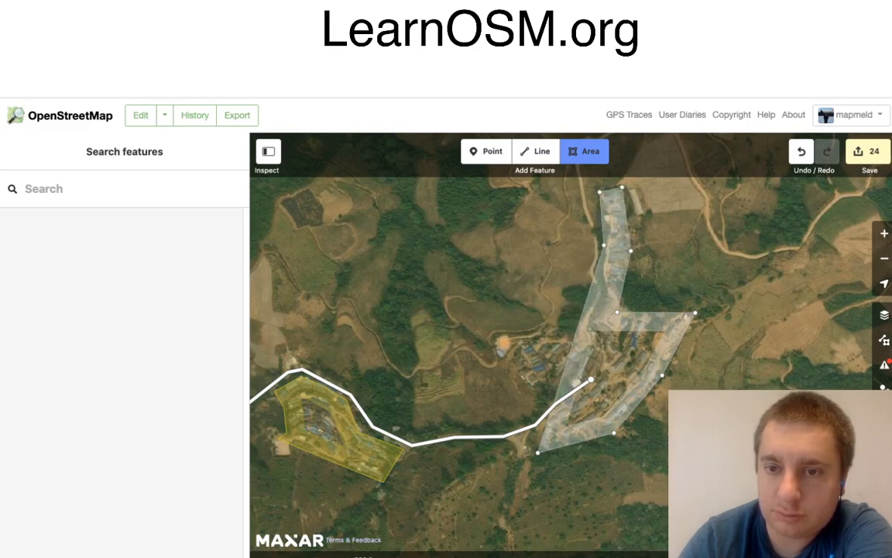
left_click(604, 307)
left_click(588, 330)
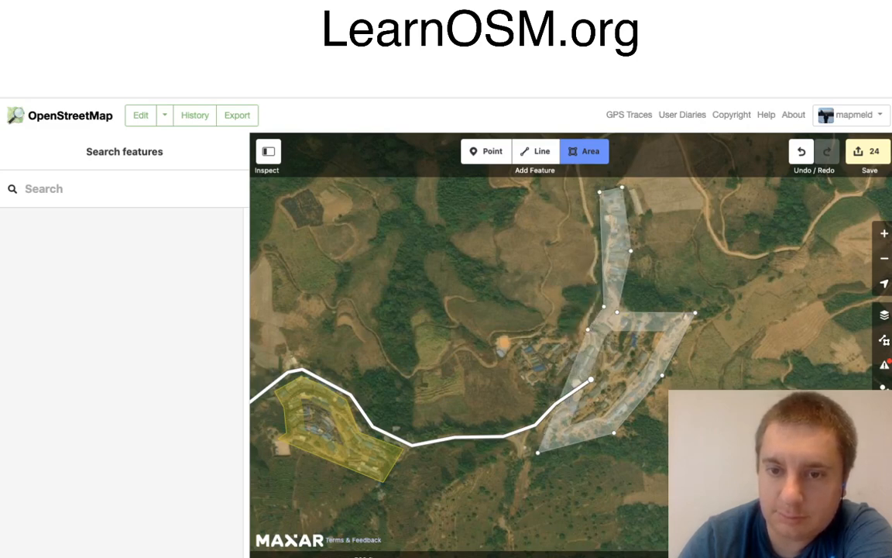
Step: Trace the outline around the settlement's western houses, close the area, and tag it as a Residential Area
left_click(523, 342)
left_click(508, 366)
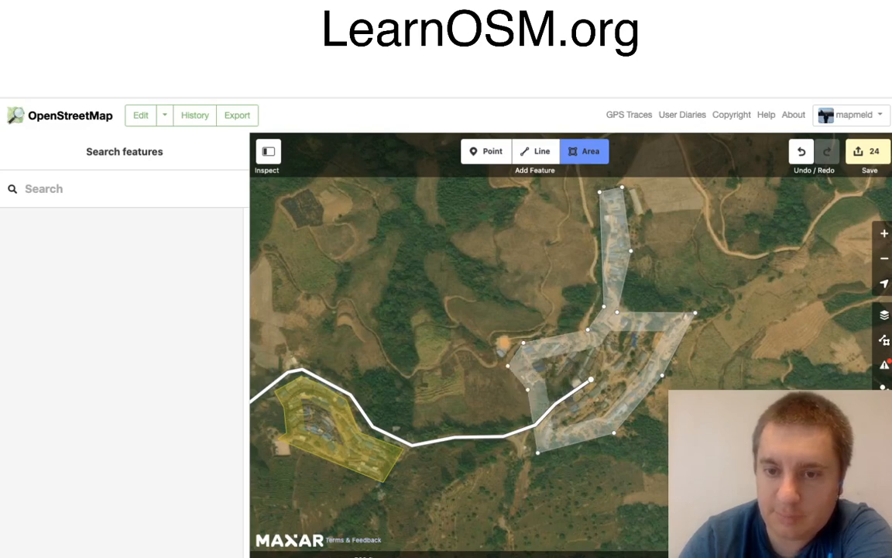
left_click(532, 390)
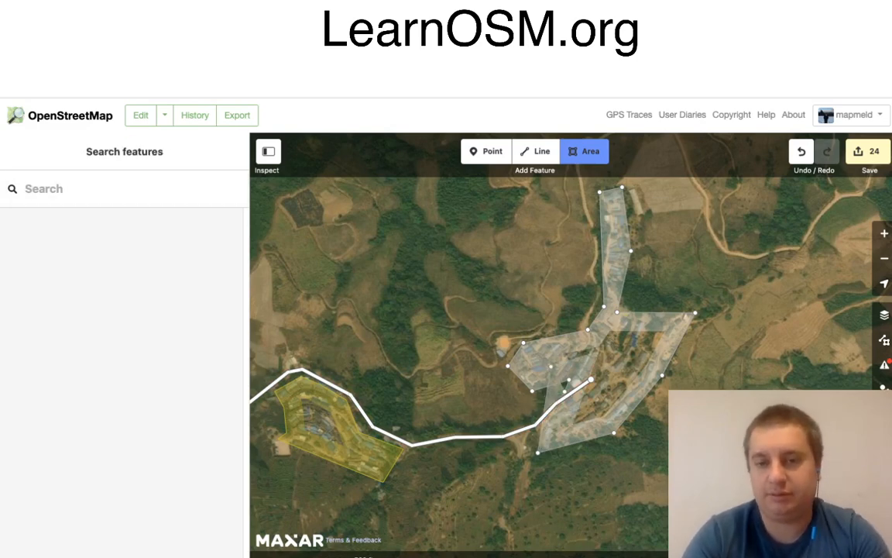
left_click(565, 391)
left_click(123, 241)
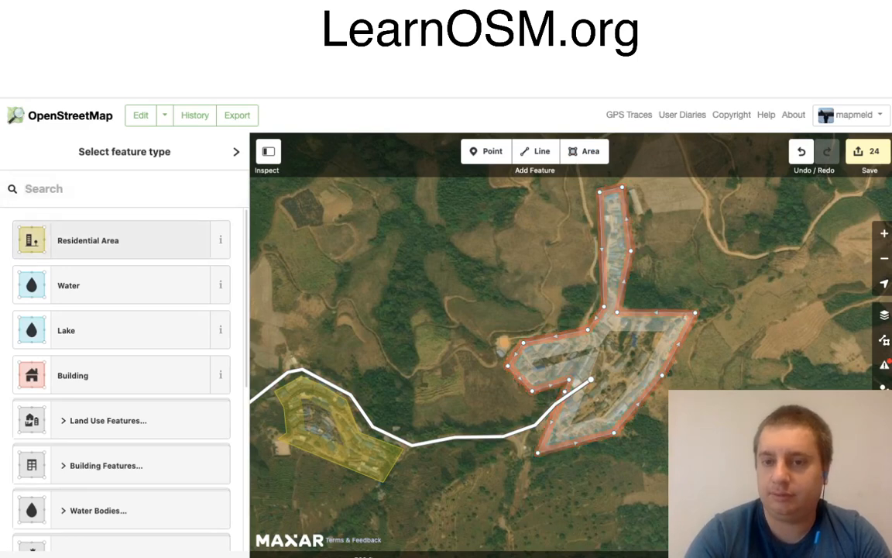
left_click(467, 263)
Step: Return to the short road stub near the river's mapped end and continue its line from the loose end toward the east
scroll(467, 264, "down", 5)
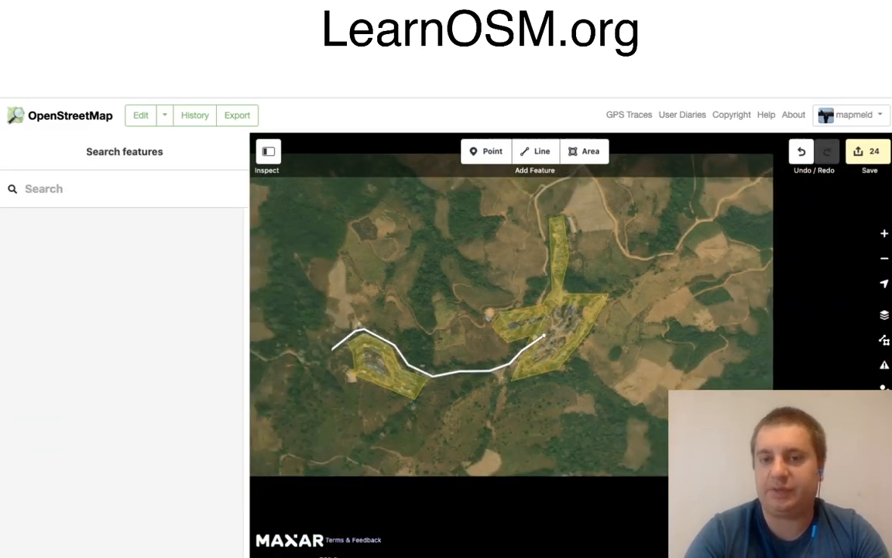
scroll(468, 259, "down", 2)
left_click_drag(469, 260, 569, 304)
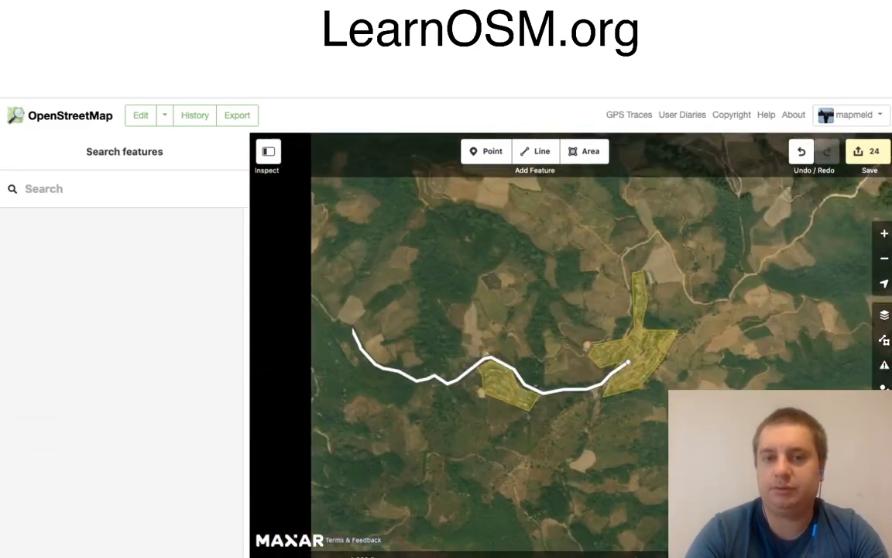
left_click_drag(356, 360, 551, 554)
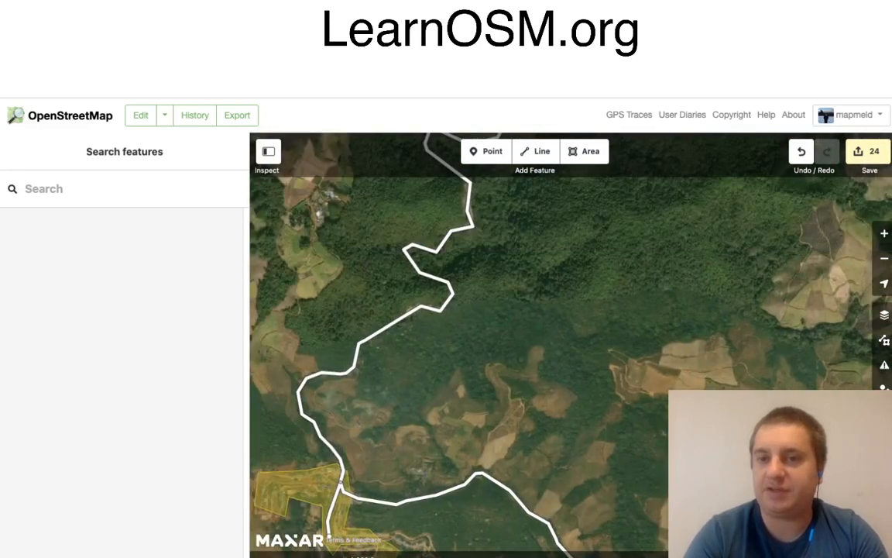
left_click_drag(465, 271, 456, 402)
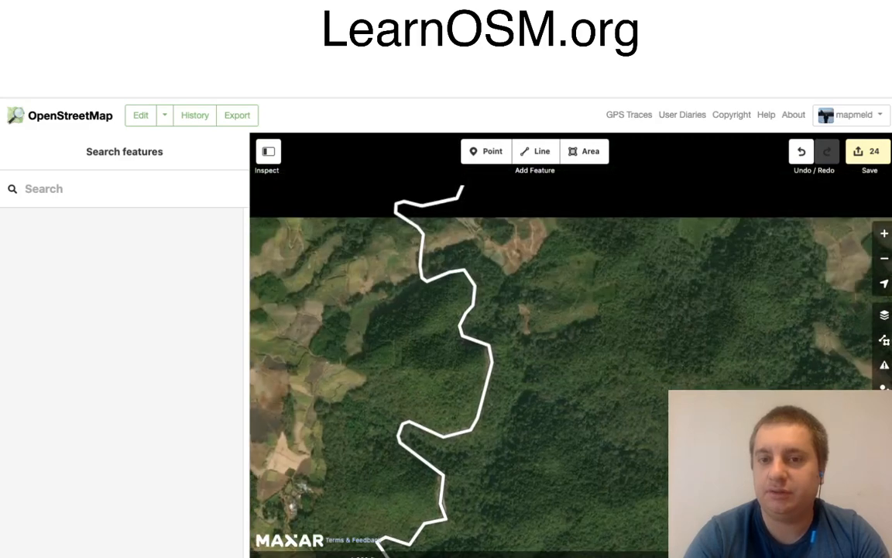
left_click_drag(464, 310, 456, 368)
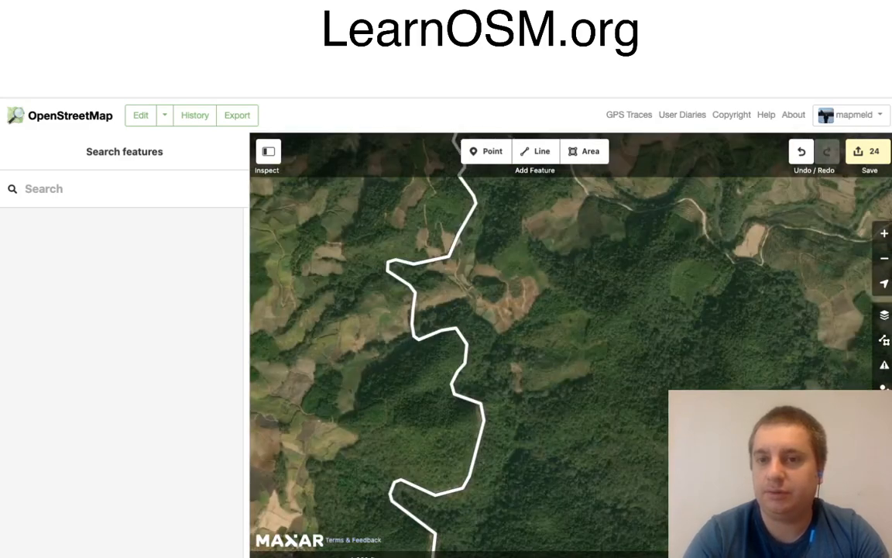
left_click_drag(465, 271, 474, 462)
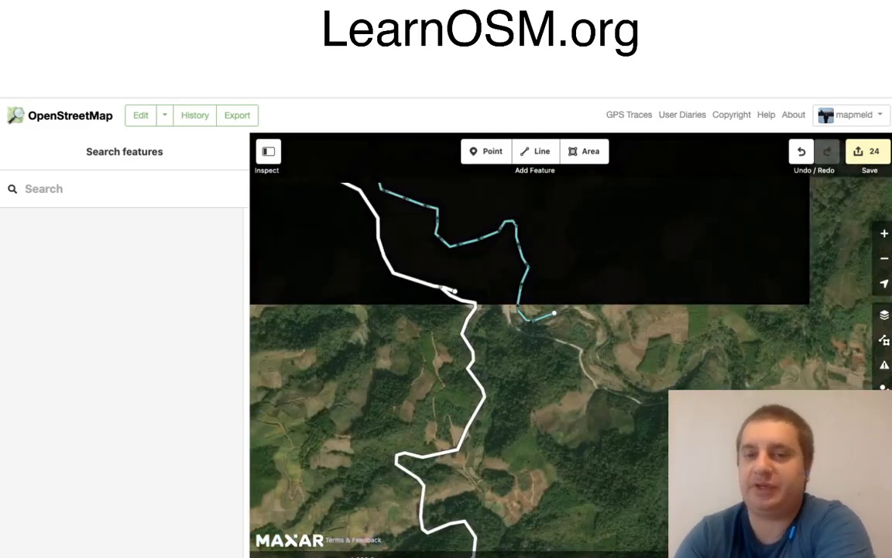
left_click_drag(465, 310, 465, 391)
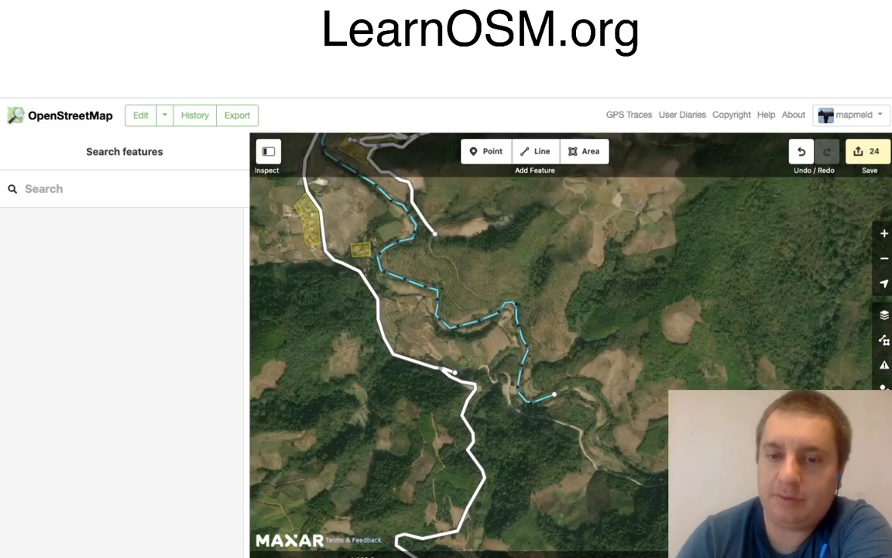
scroll(579, 463, "up", 3)
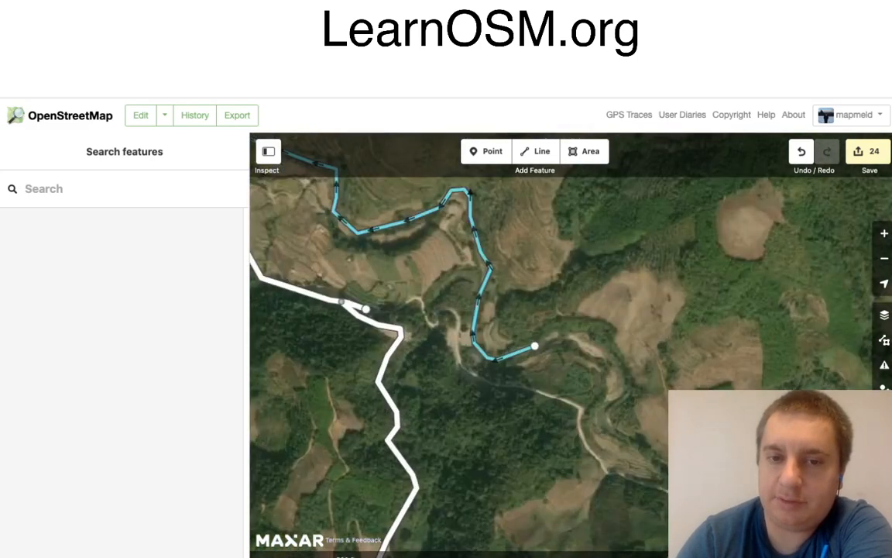
left_click(356, 302)
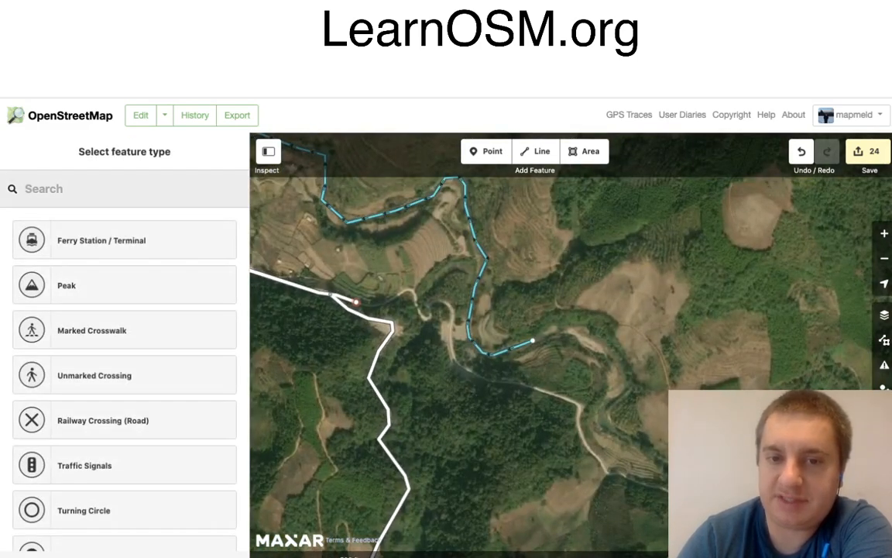
right_click(357, 303)
left_click(385, 315)
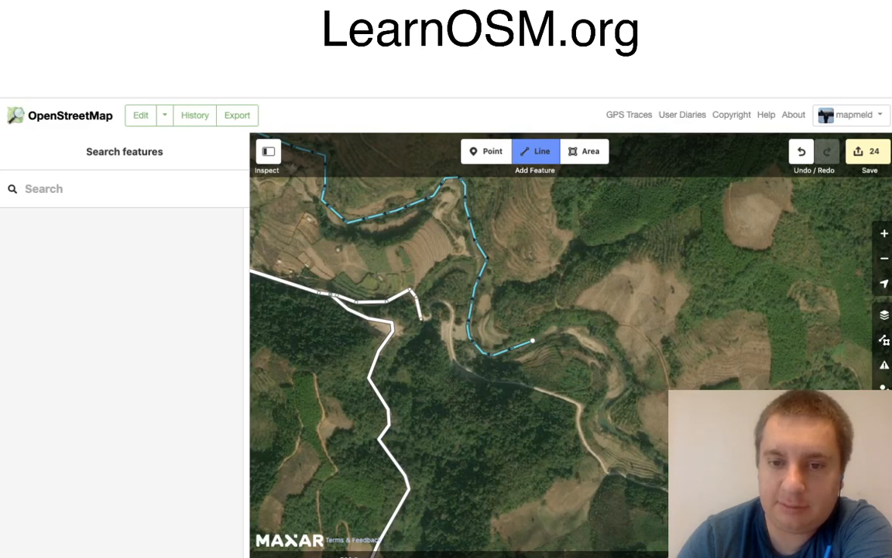
Step: Trace the road around the tight bends and southeast along the forest edge beside the river
left_click(429, 318)
left_click(429, 302)
left_click(437, 299)
left_click(454, 308)
left_click(450, 327)
left_click(454, 361)
left_click(473, 375)
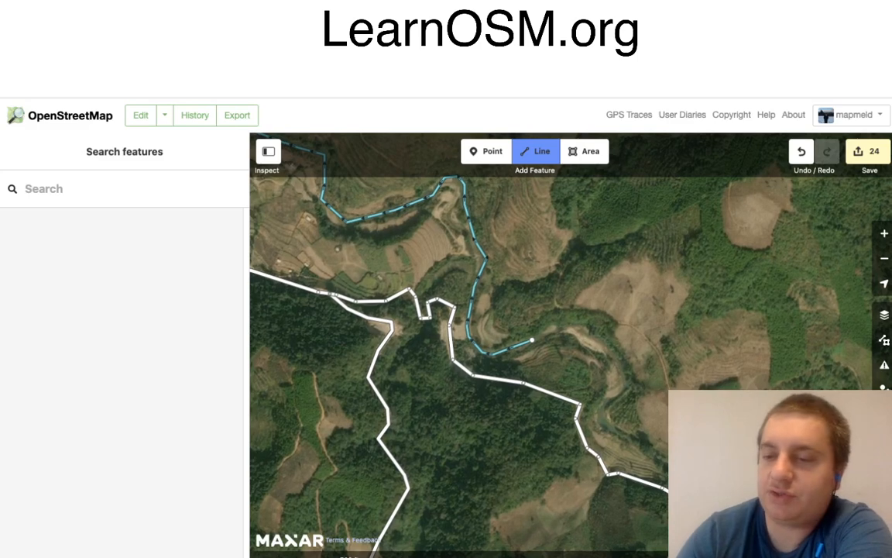
Step: Continue the road line southeast past the riverside fields and through the forest to the southern corner of the bare field
key("Down")
key("Right")
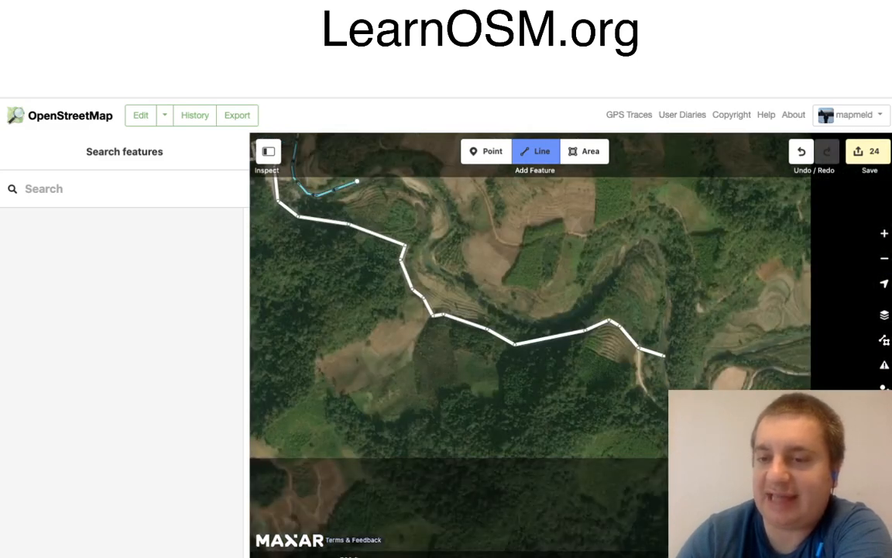
key("Right")
key("Down")
key("Right")
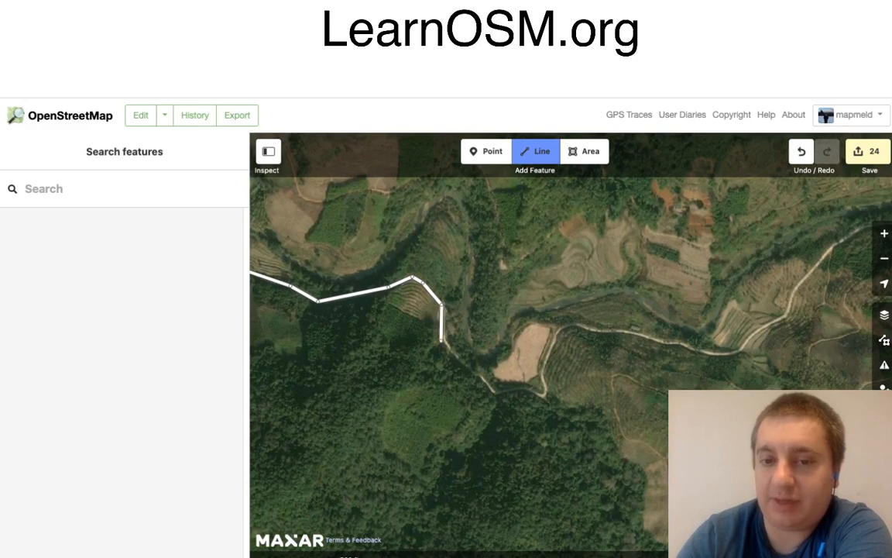
left_click(442, 340)
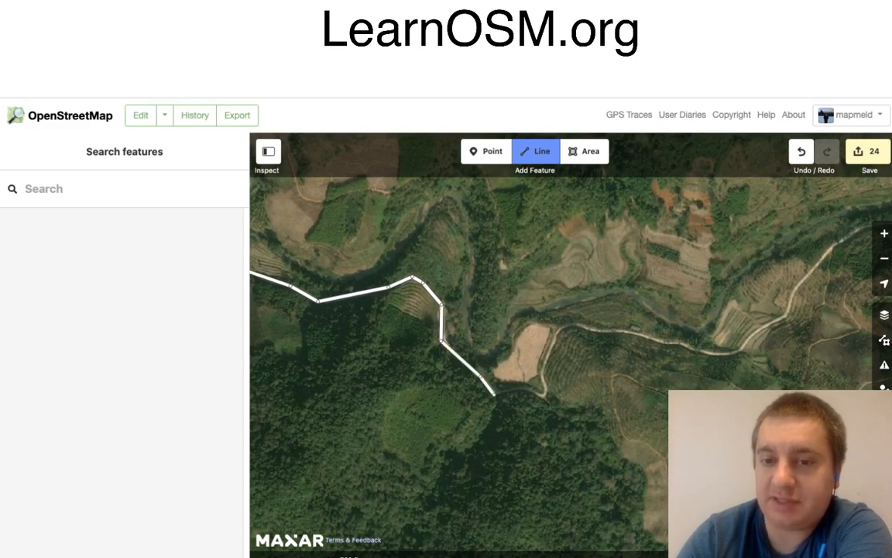
left_click(494, 393)
left_click(526, 388)
left_click(545, 392)
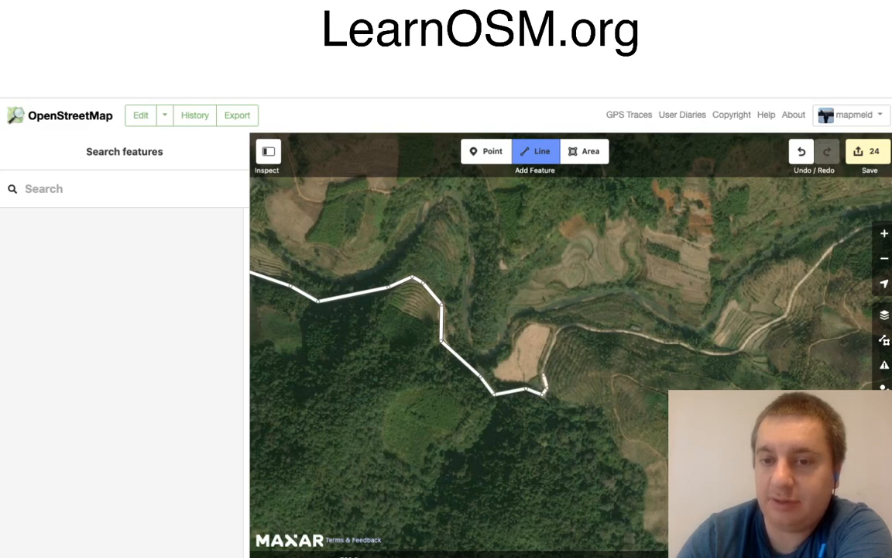
Step: Extend the road line north along the bare field's eastern edge, then east above the terraced slope
left_click(559, 330)
left_click(577, 324)
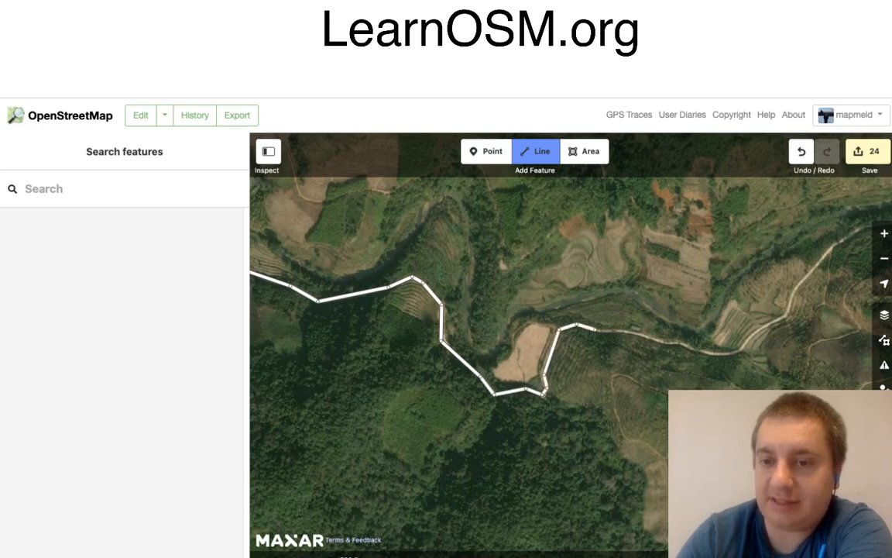
left_click(596, 328)
left_click(619, 329)
left_click(641, 330)
left_click(664, 342)
left_click(681, 343)
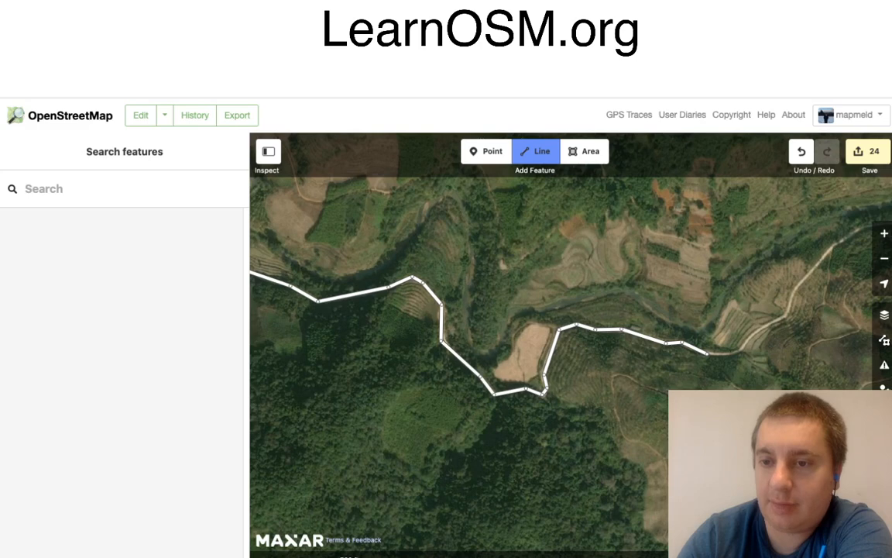
Step: Continue the road line east, then northeast past the terraced fields toward the river's next bend
left_click(707, 354)
left_click(739, 353)
left_click(751, 335)
left_click(783, 316)
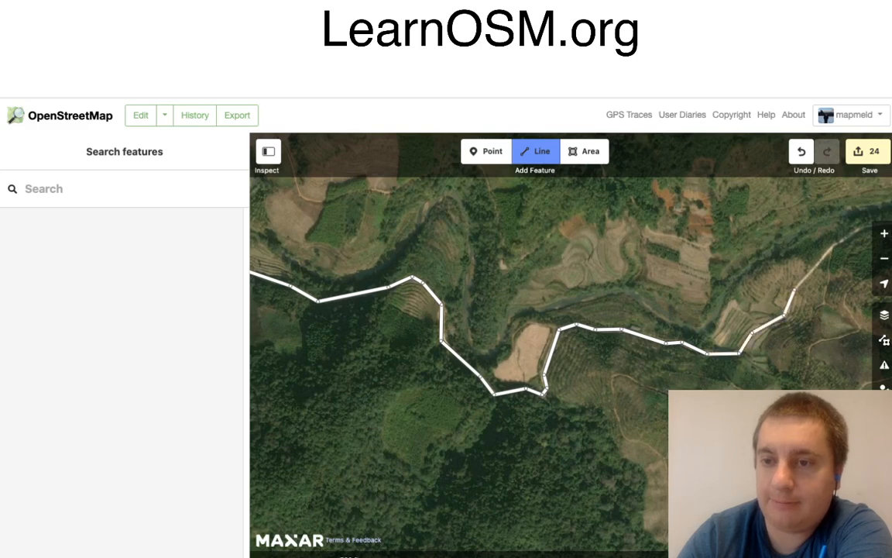
left_click(835, 246)
mouse_move(801, 238)
left_mouse_down()
mouse_move(599, 277)
mouse_move(517, 309)
mouse_move(517, 328)
mouse_move(464, 353)
mouse_move(439, 357)
mouse_move(401, 333)
left_mouse_up()
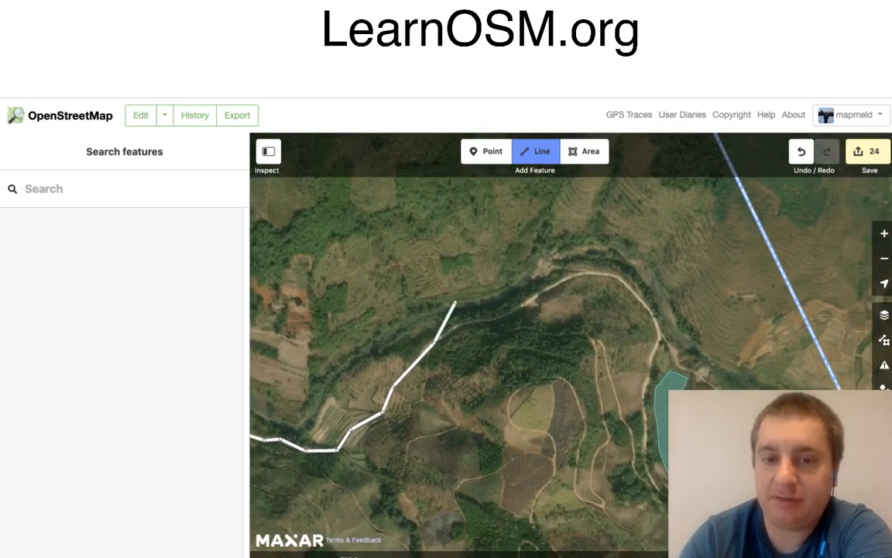
left_click(457, 323)
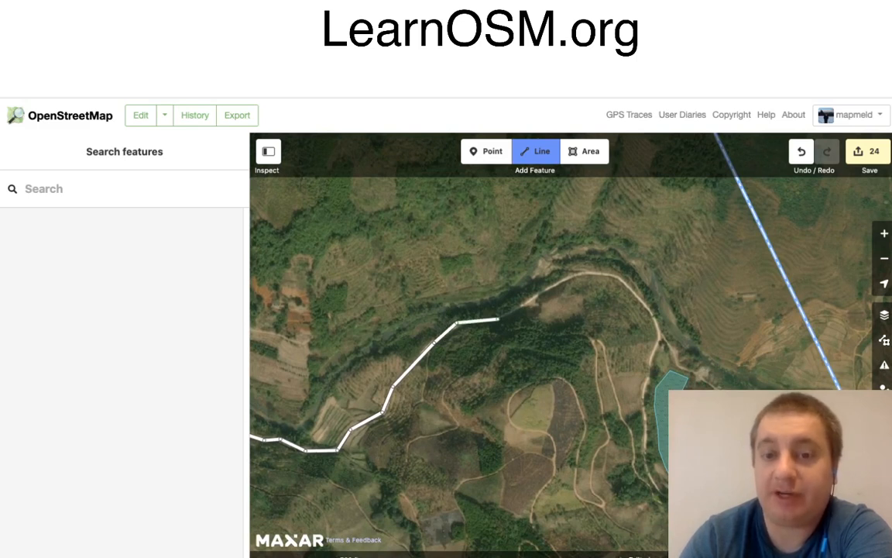
Step: Continue tracing the road line along the dirt track around the river bend and south along the western edge of the ponds
left_click(498, 318)
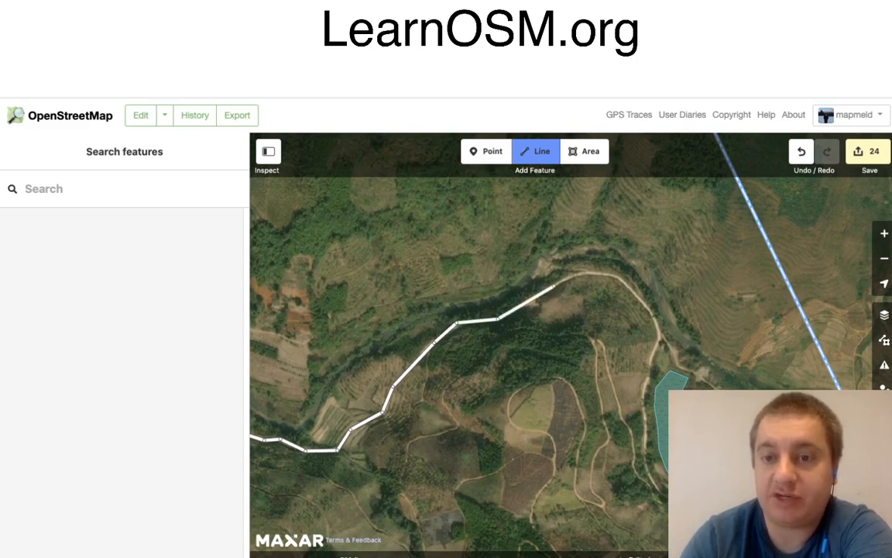
left_click(585, 272)
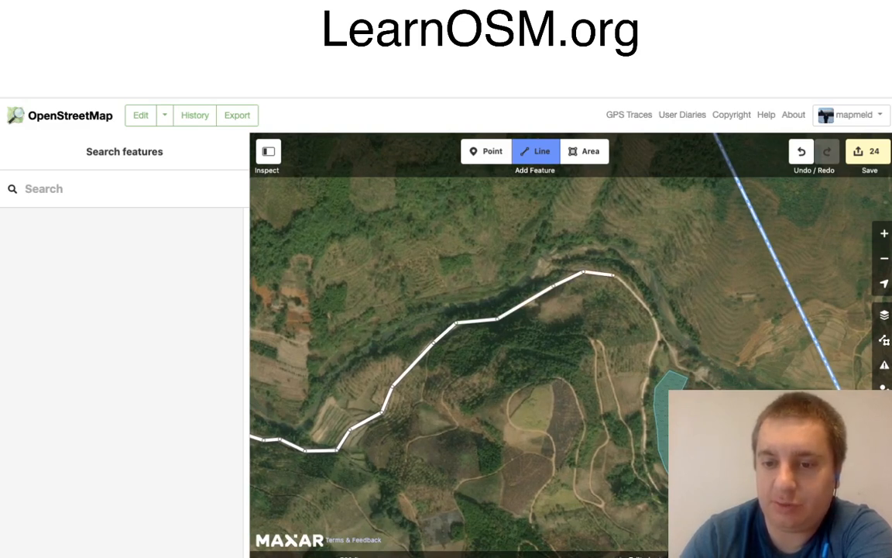
left_click(614, 275)
left_click(650, 308)
left_click(658, 338)
left_click(646, 361)
left_click(643, 394)
left_click(643, 459)
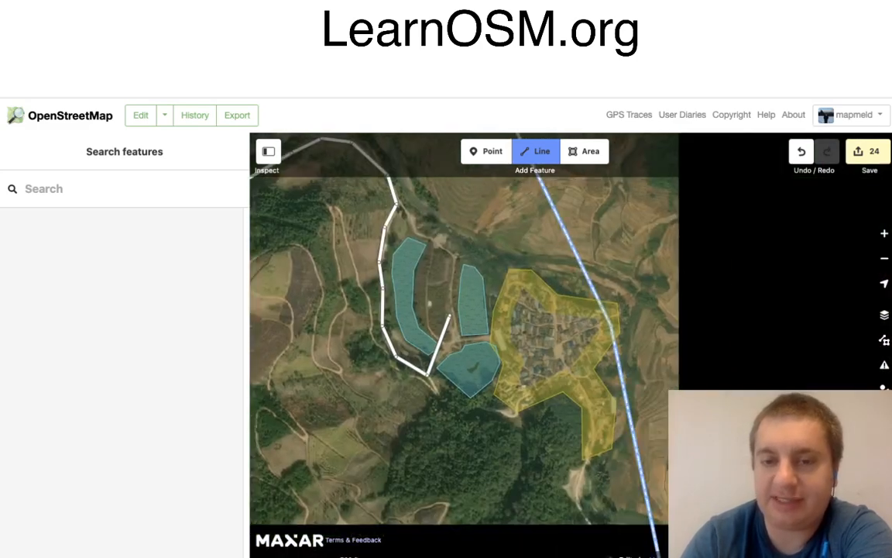
left_click_drag(449, 316, 426, 299)
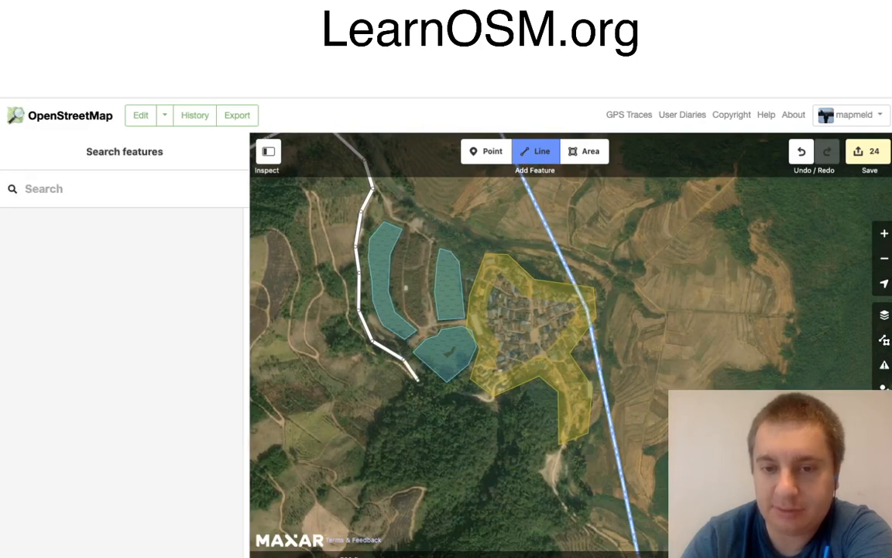
Step: Extend the road south of the ponds, through the village's southern edge and down the track to the riverbank, and finish the line
left_click(419, 380)
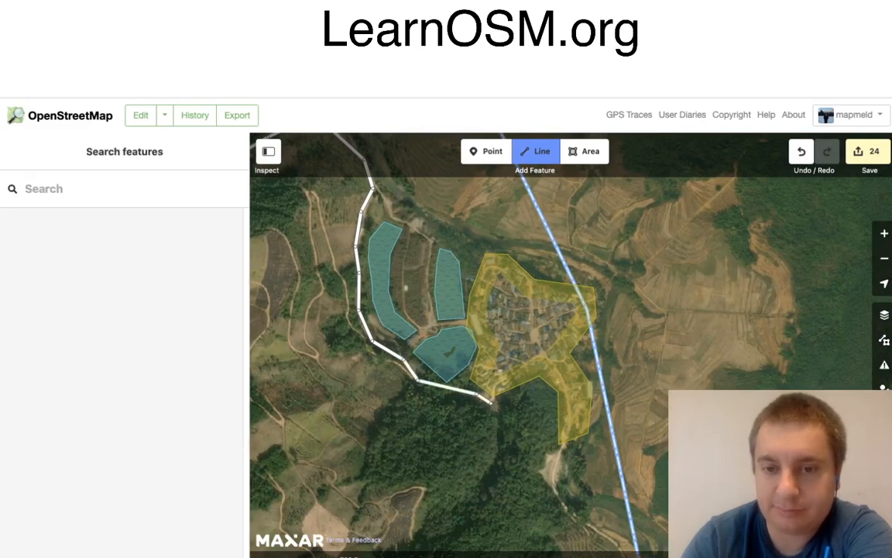
left_click(489, 400)
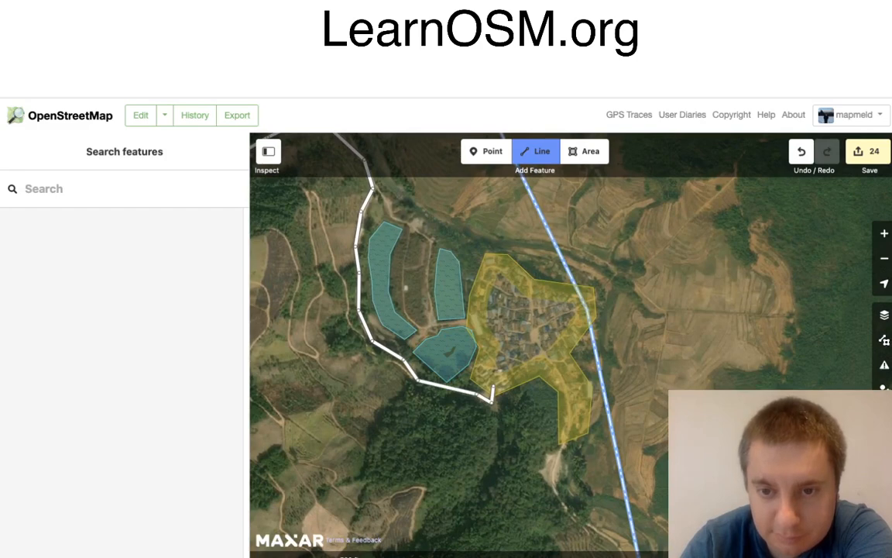
left_click(493, 385)
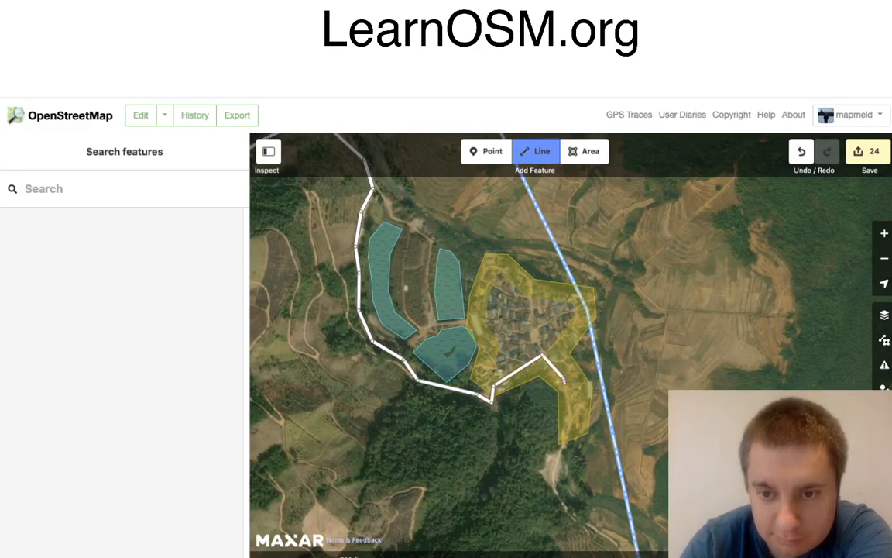
left_click(564, 378)
left_click(571, 420)
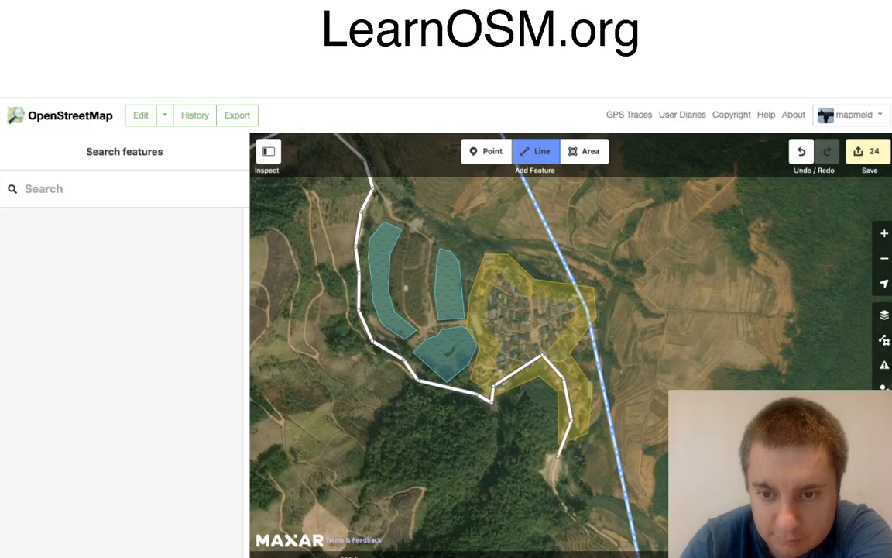
left_click(556, 461)
left_click(554, 483)
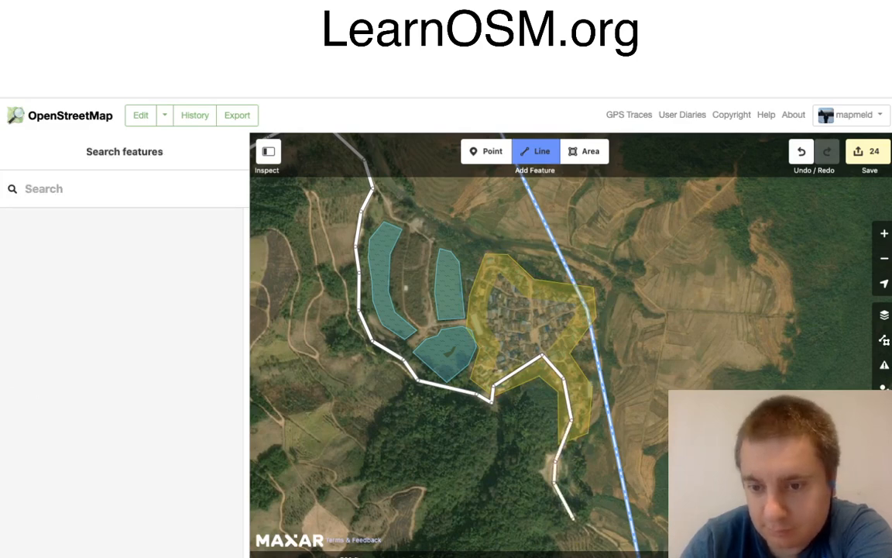
left_click(573, 519)
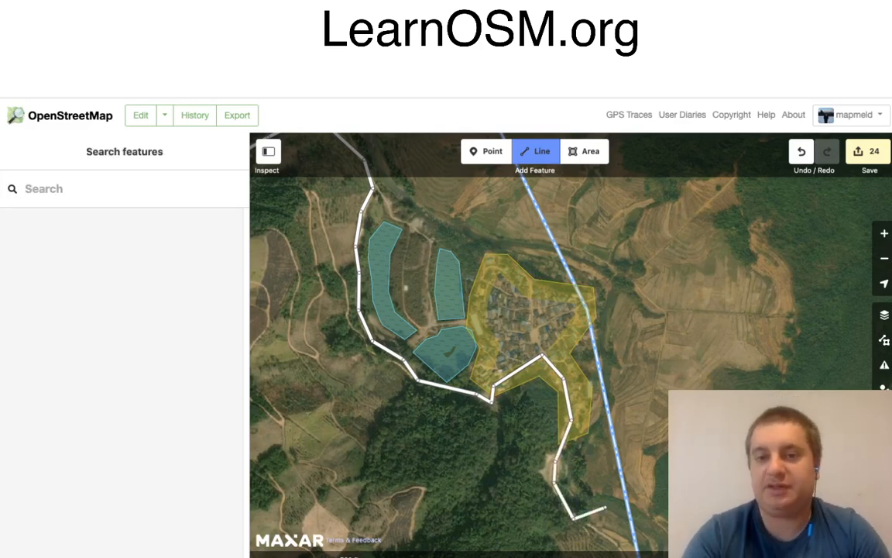
key("Return")
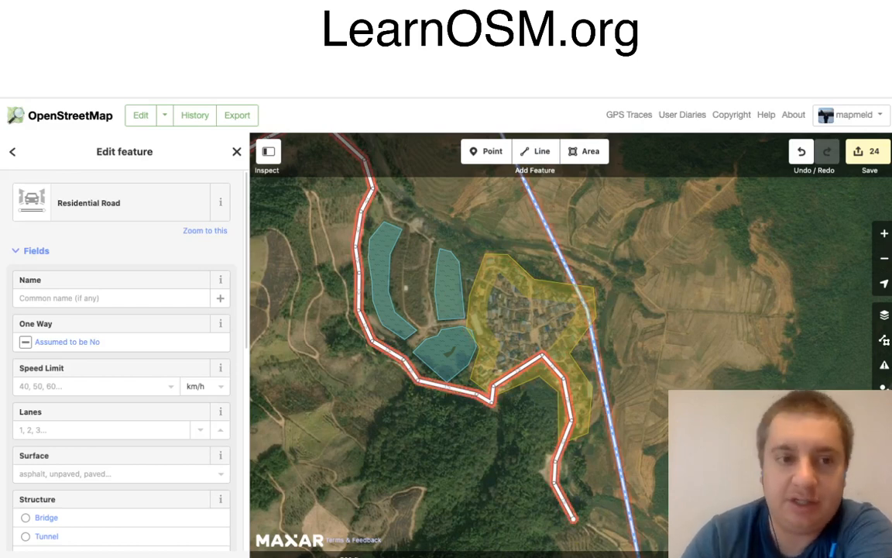
Step: Inspect the attributes and relations of the administrative boundary line crossing the village's eastern edge
left_click(611, 423)
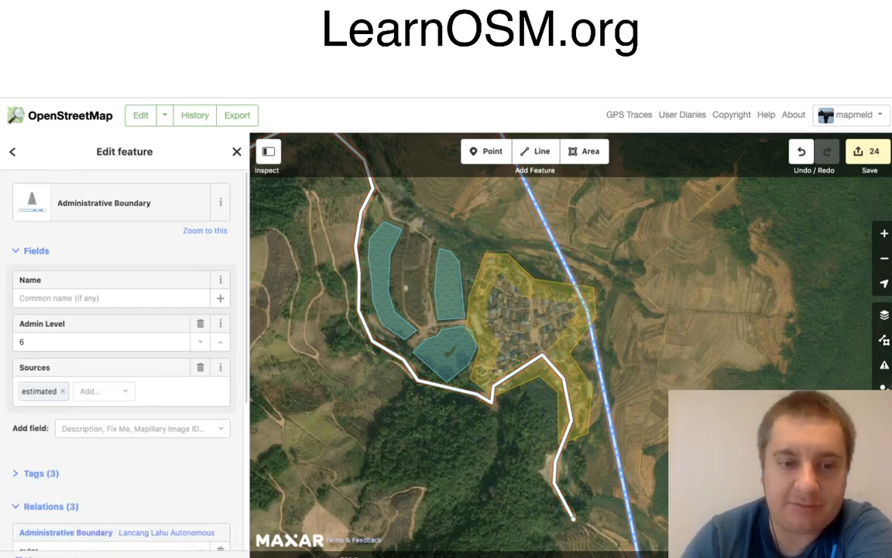
scroll(57, 433, "down", 3)
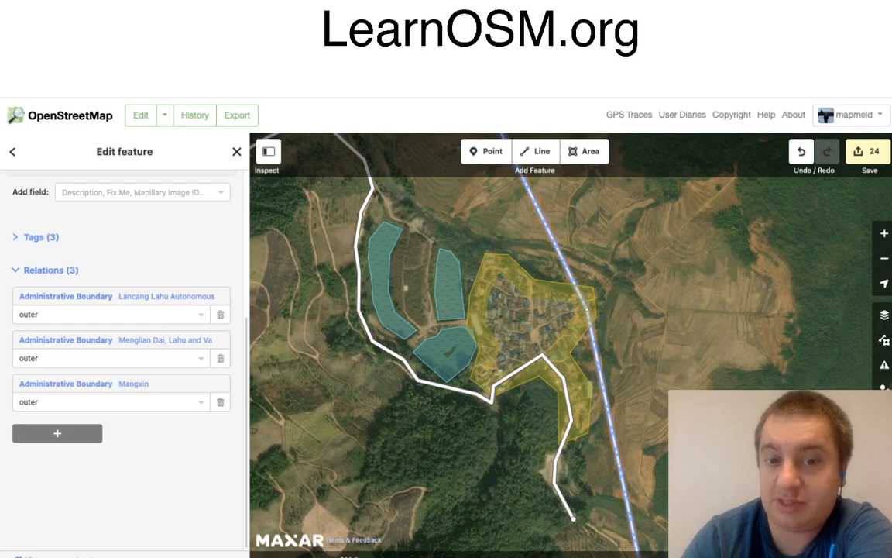
key("Escape")
Step: Find the open end of the partly mapped river upstream, north of the road, and continue its line from that end node
left_click_drag(310, 333, 380, 433)
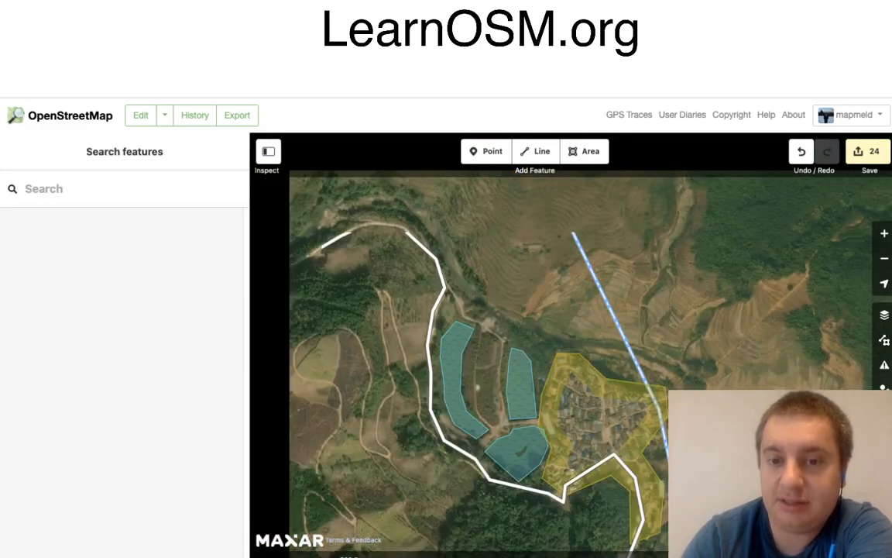
left_click_drag(296, 378, 379, 442)
scroll(380, 441, "down", 2)
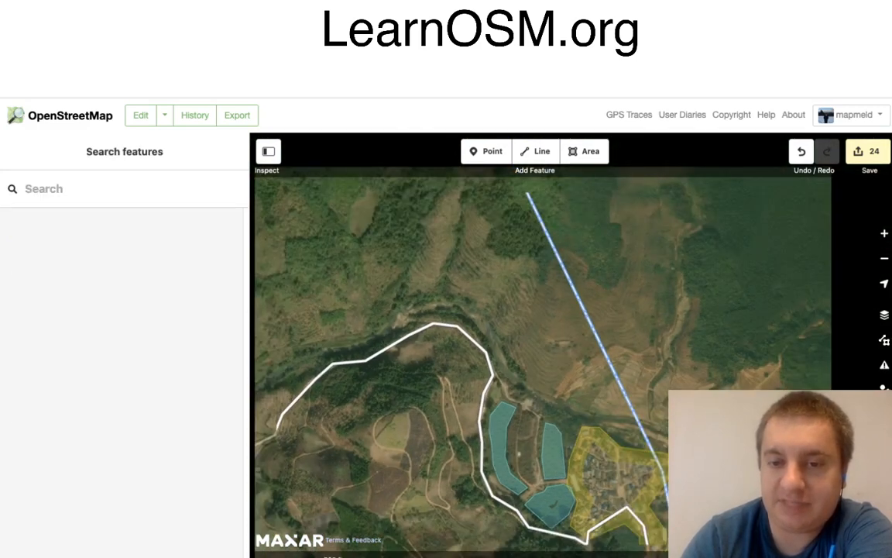
scroll(387, 449, "down", 2)
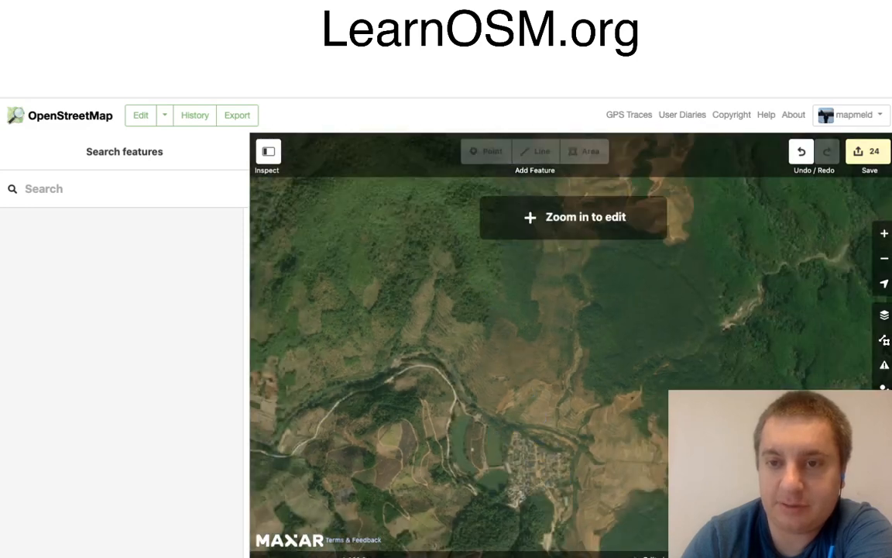
left_click_drag(387, 418, 627, 473)
left_click_drag(434, 403, 600, 384)
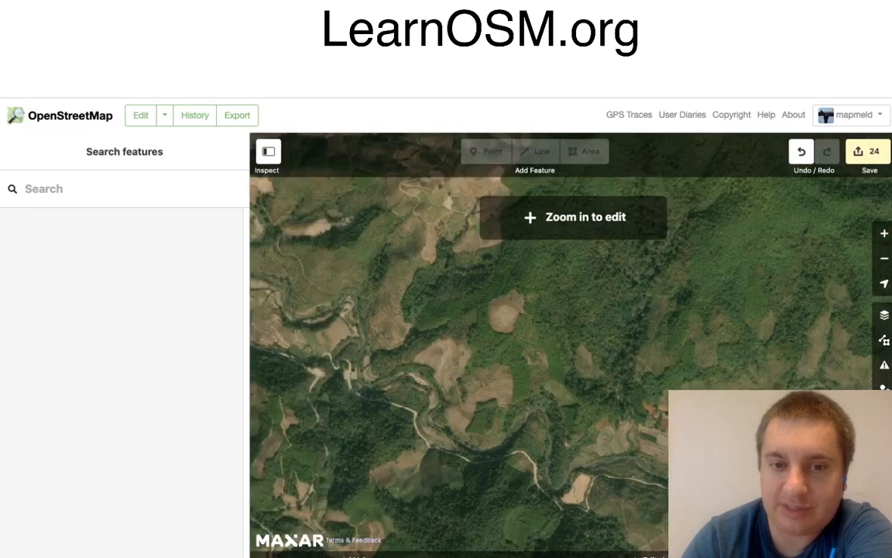
left_click_drag(433, 348, 607, 413)
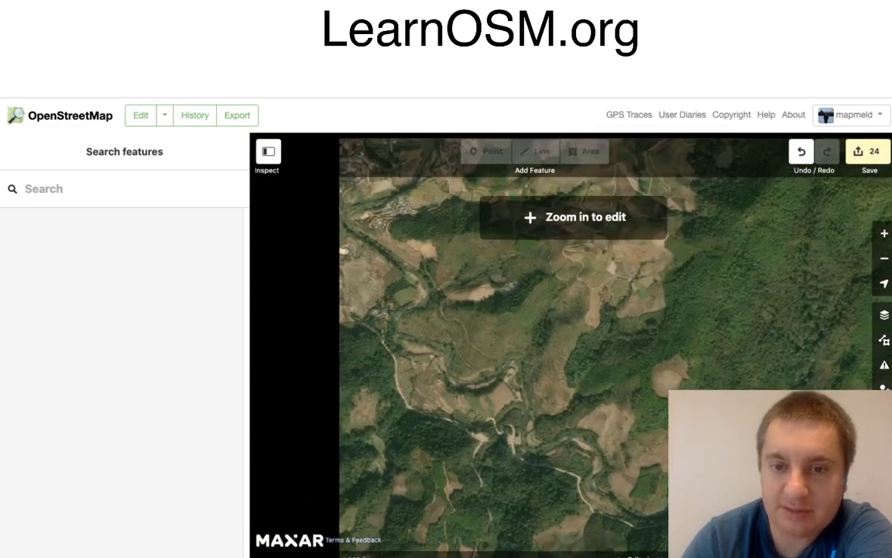
scroll(401, 311, "up", 4)
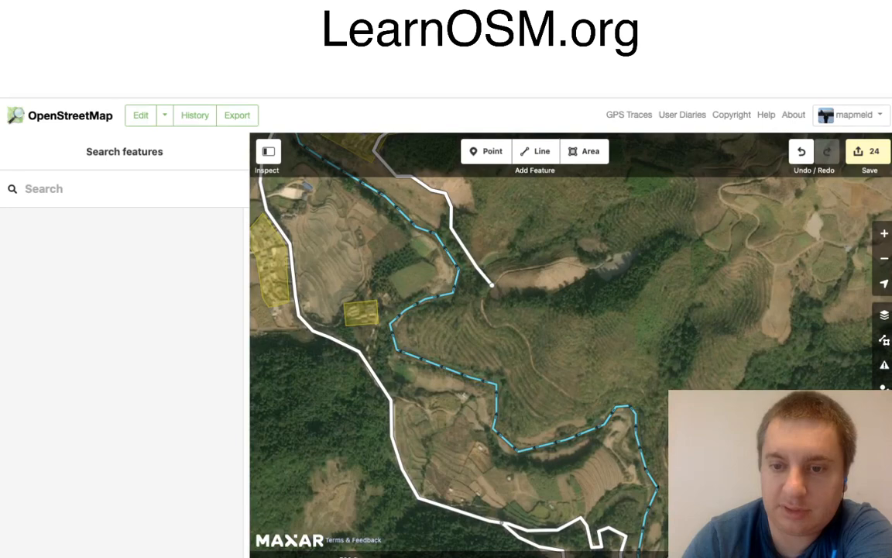
left_click_drag(588, 434, 299, 196)
left_click_drag(413, 331, 334, 299)
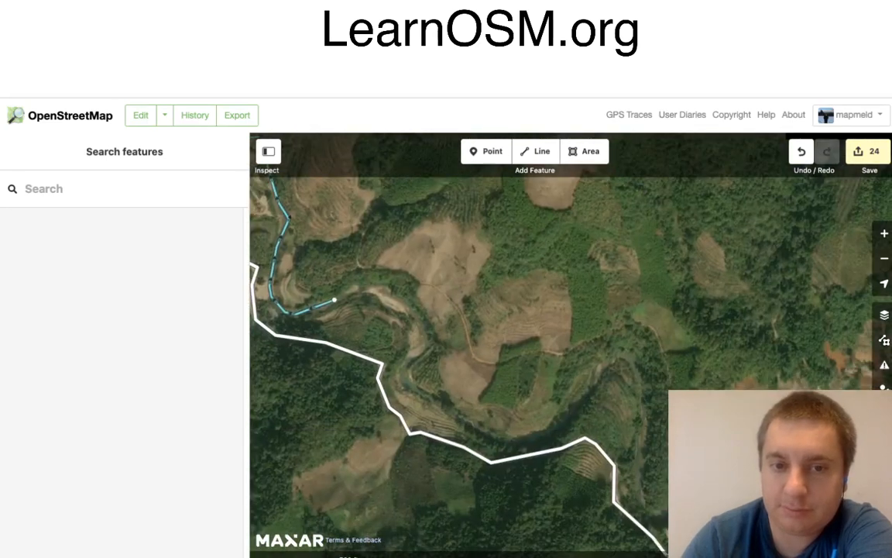
left_click(335, 300)
right_click(335, 300)
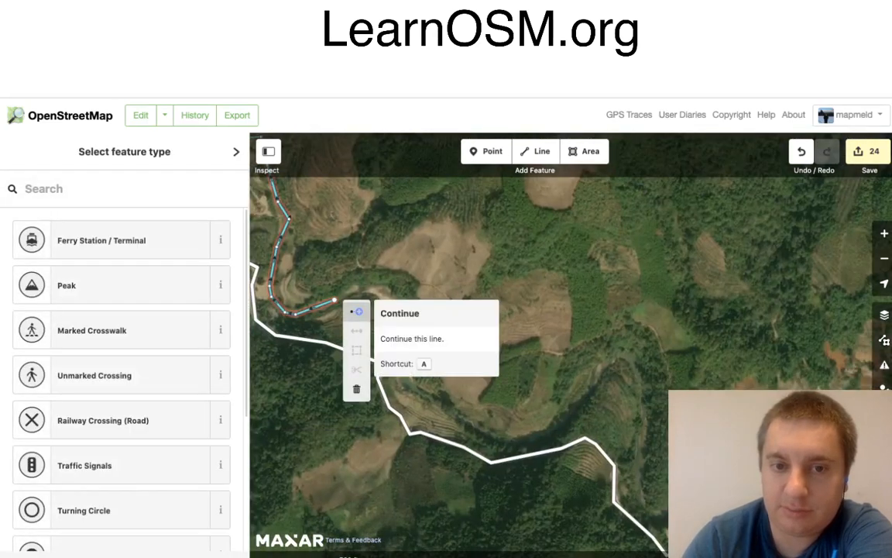
left_click(355, 313)
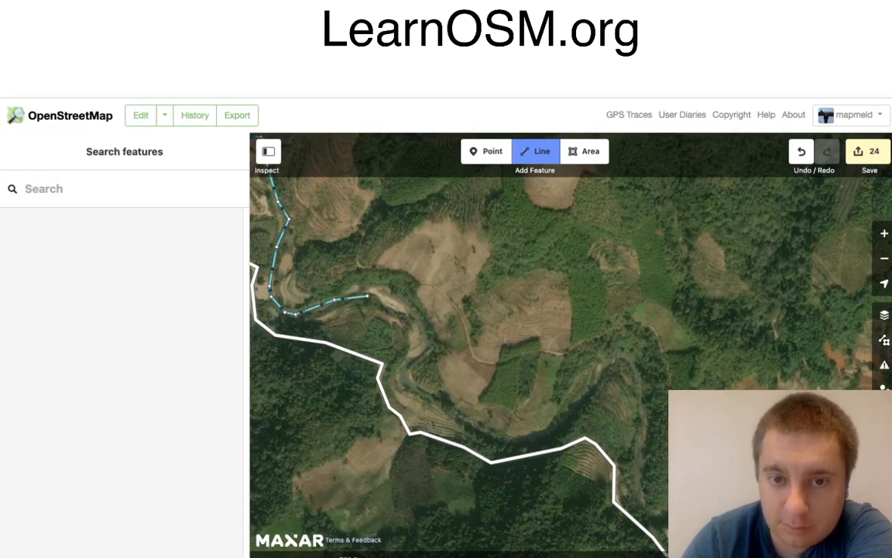
Step: Trace the river line through its winding bends north of the road, following the channel south-east and around the next sharp loop
left_click(366, 284)
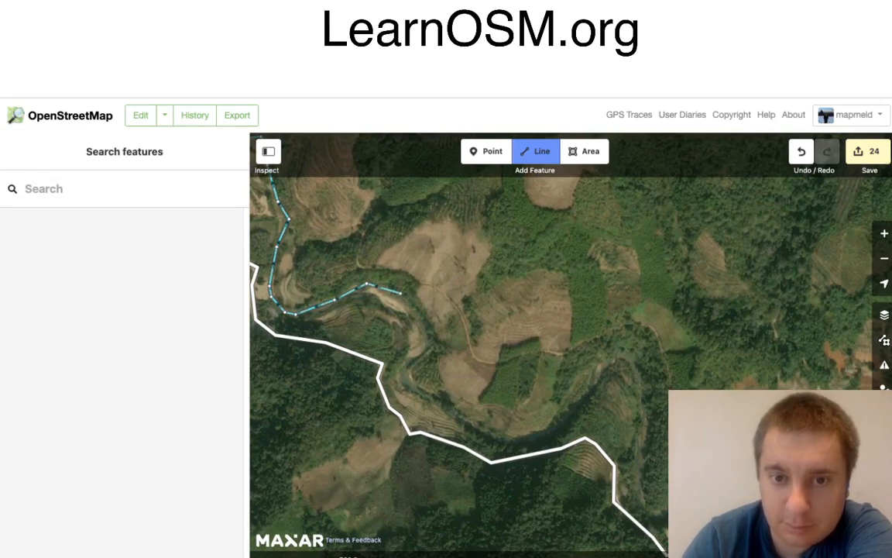
left_click(400, 292)
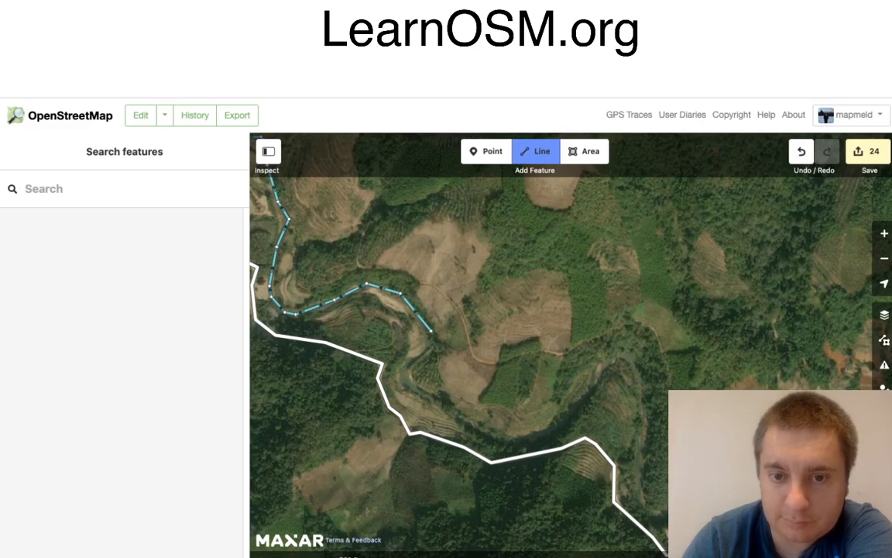
left_click(432, 331)
left_click(430, 342)
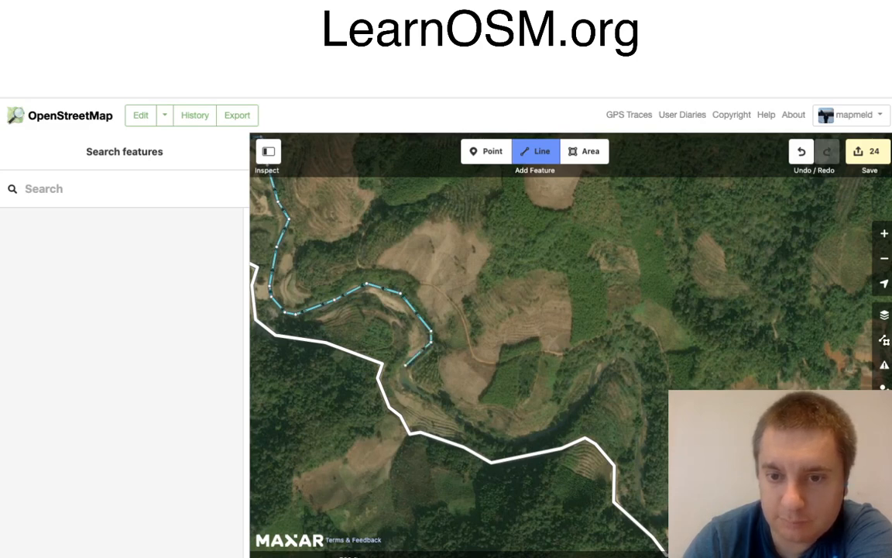
left_click(405, 365)
left_click(407, 387)
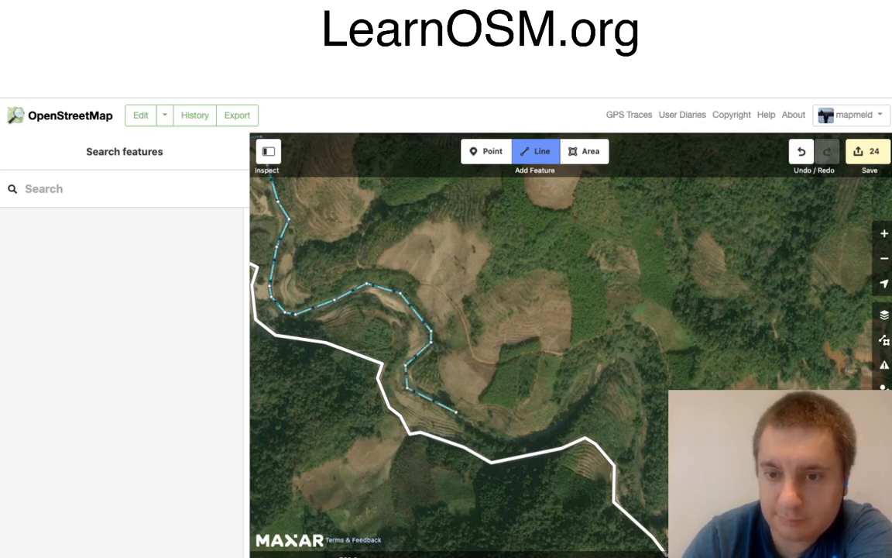
double_click(507, 443)
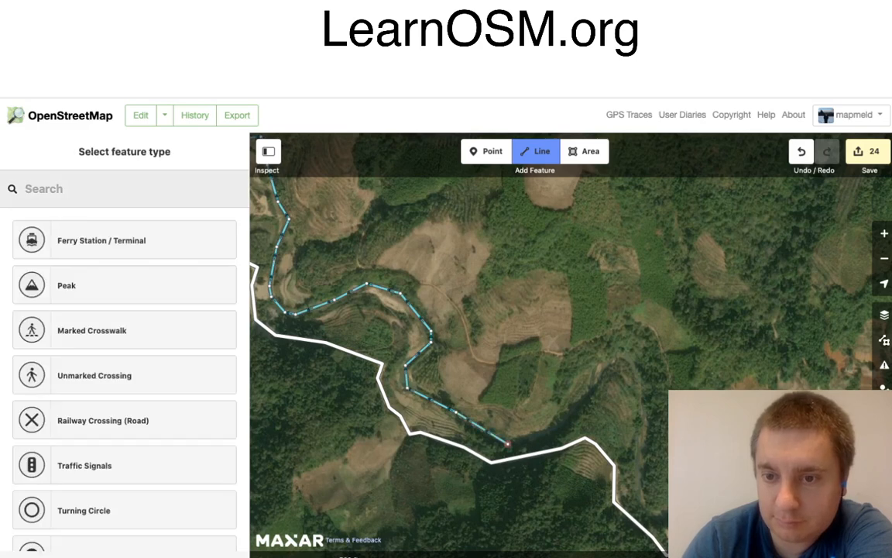
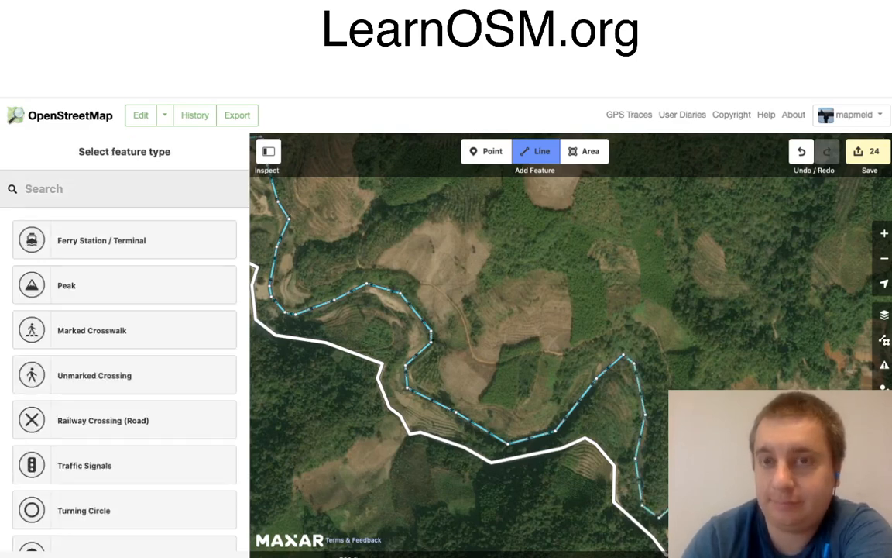
key("Escape")
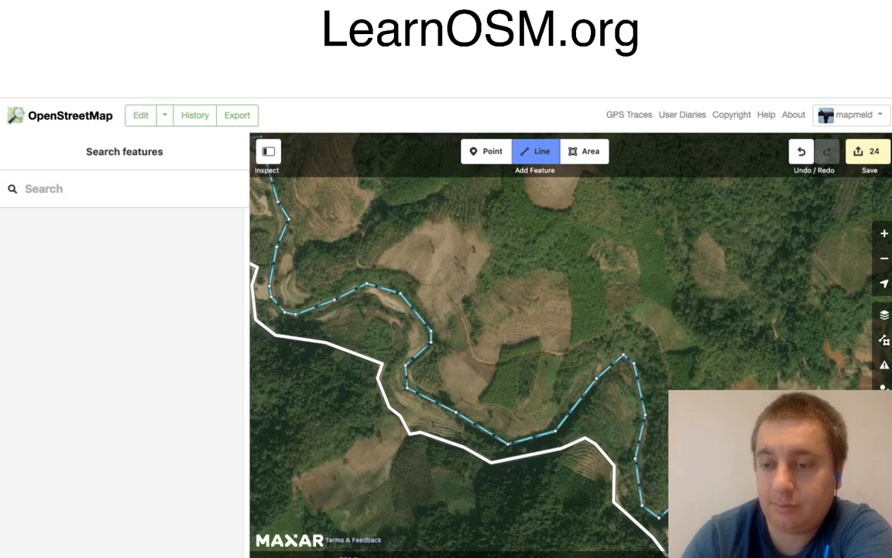
Step: Extend the river line eastward past the terraced fields, following the channel just north of the road
left_click_drag(589, 349, 371, 275)
left_click_drag(573, 348, 500, 348)
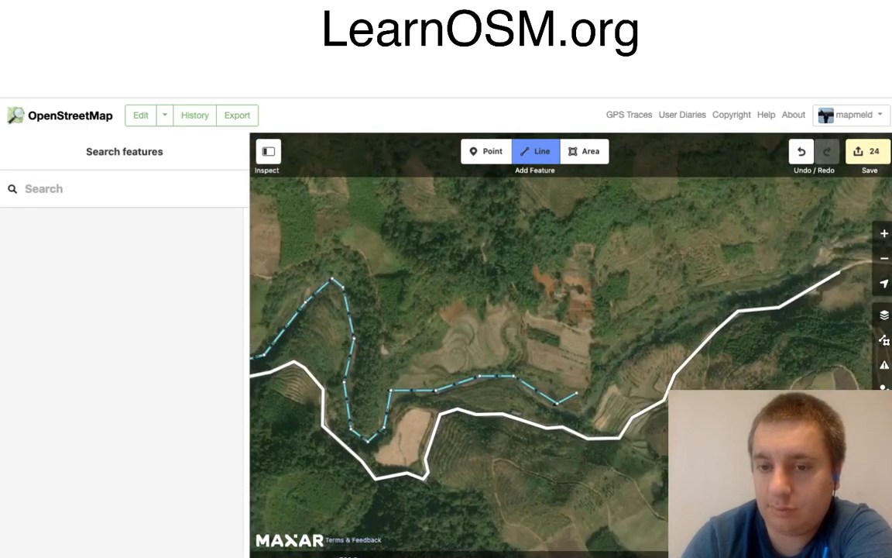
key("Right")
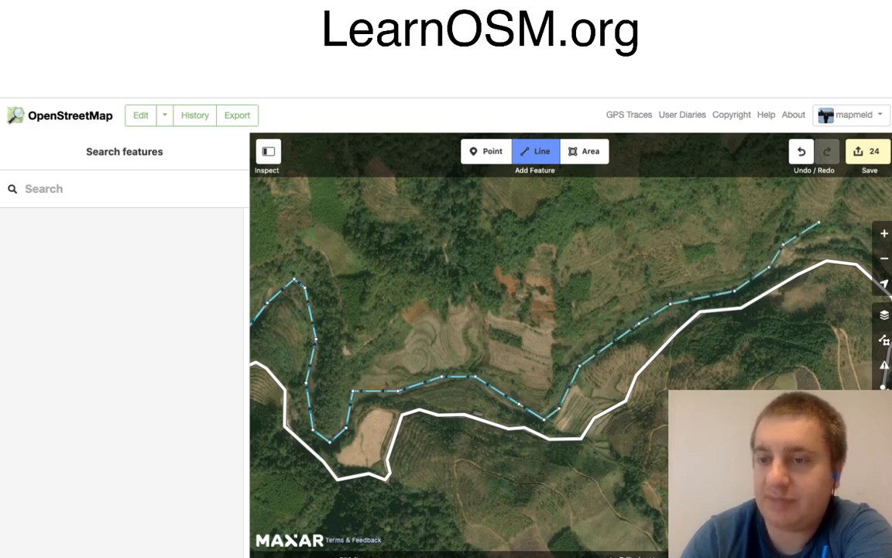
Step: Continue the river line around the outside of the road's northern bend and south-east past the ponds toward the village
left_click_drag(827, 226, 552, 221)
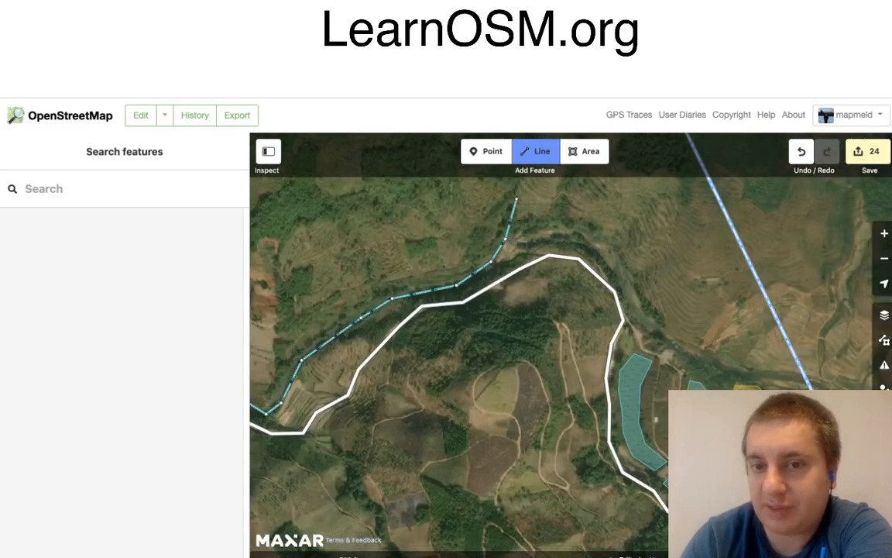
left_click(540, 224)
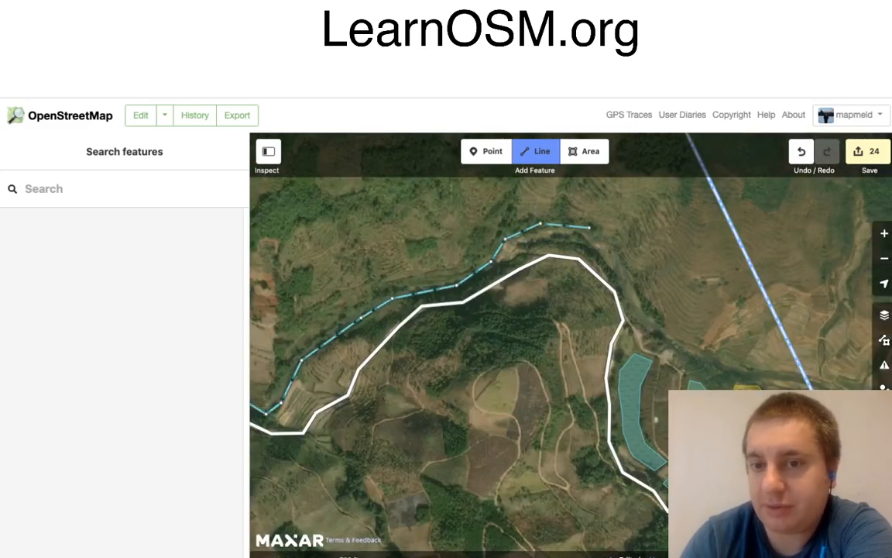
left_click(590, 228)
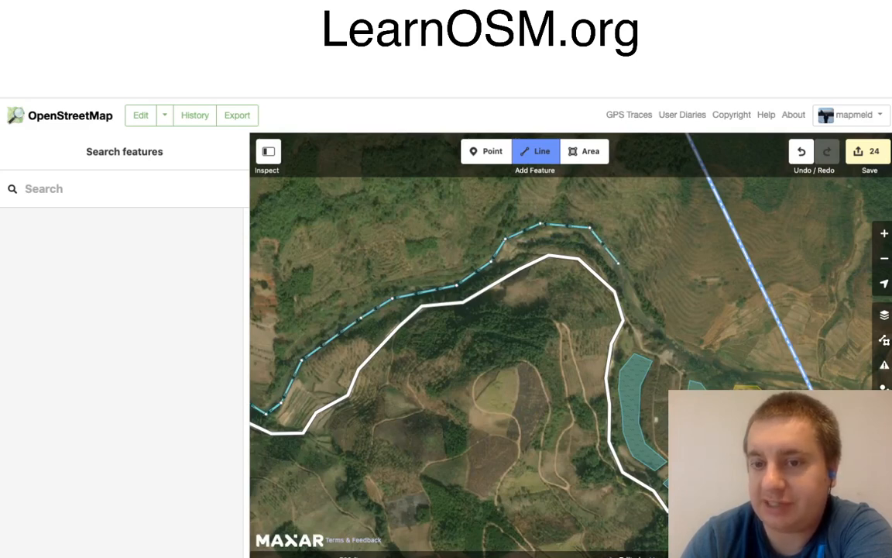
left_click(618, 262)
left_click(627, 299)
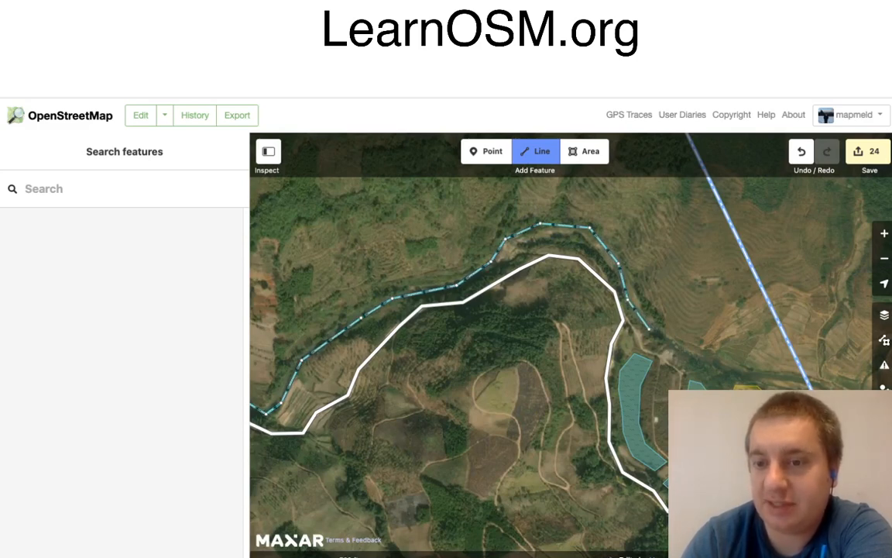
left_click(649, 328)
left_click(741, 373)
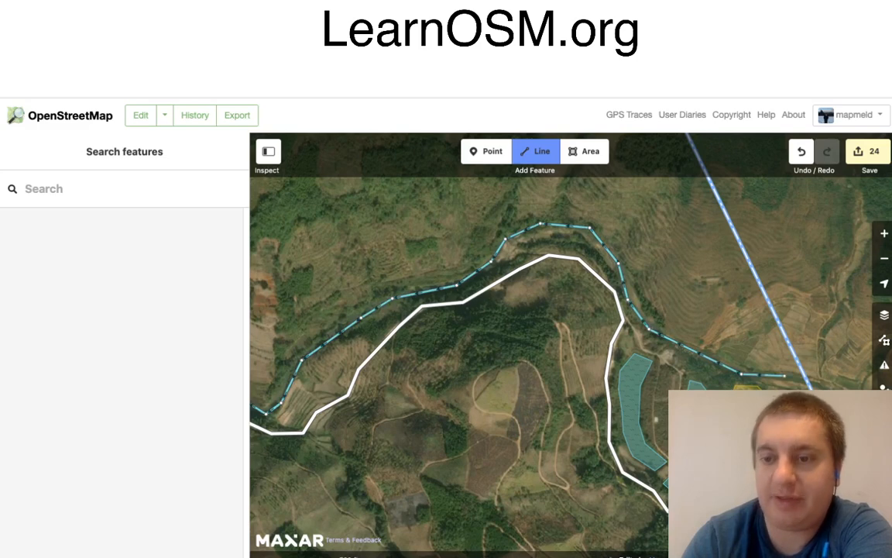
left_click(787, 376)
Step: Trace the river around the village's north-eastern corner and southward along its eastern edge
left_click_drag(831, 368, 593, 298)
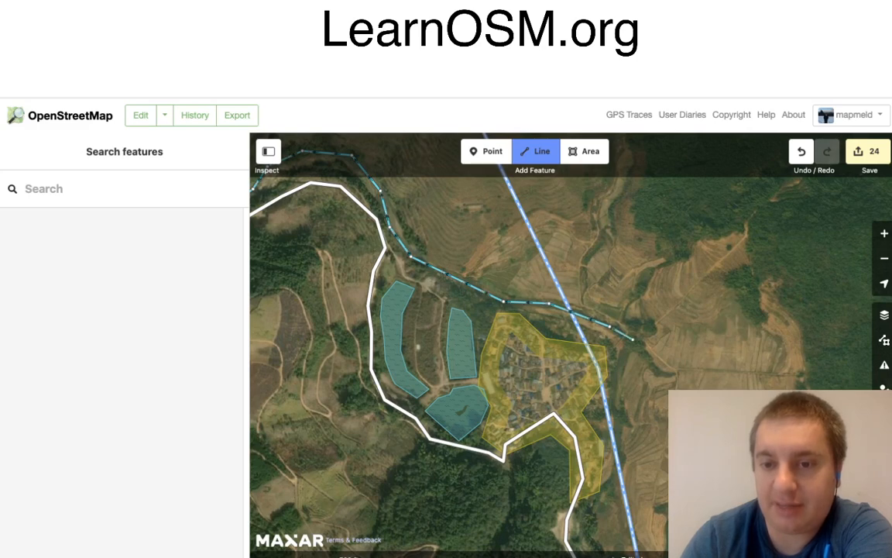
left_click(632, 339)
left_click(621, 361)
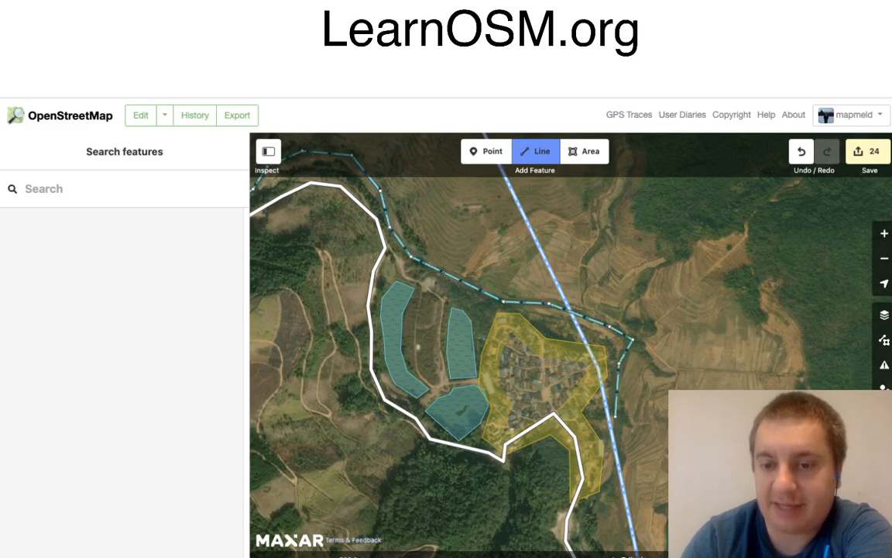
left_click(617, 416)
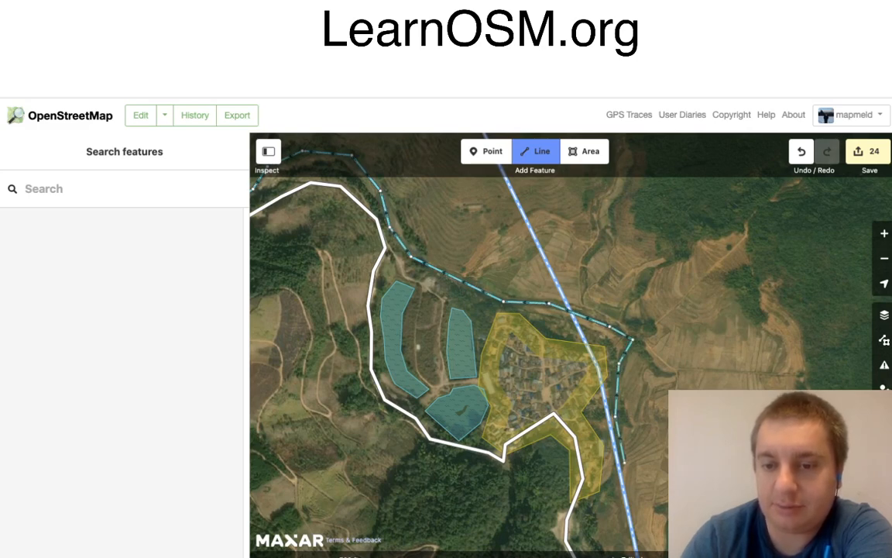
left_click(624, 463)
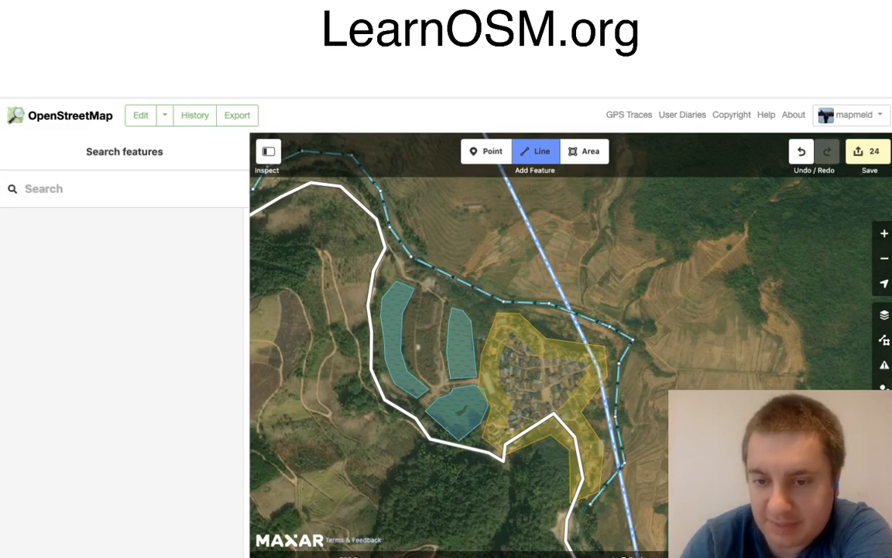
left_click(591, 499)
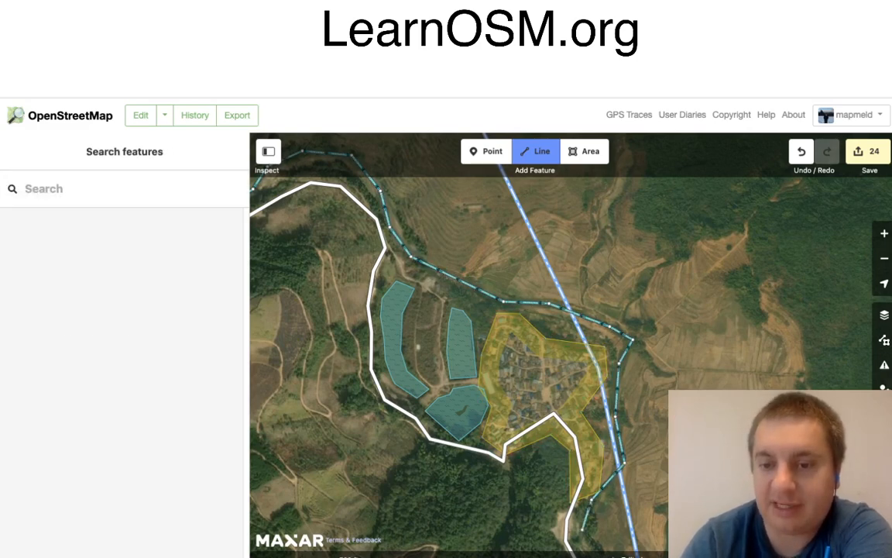
left_click(583, 529)
Step: Extend the river line from the village's southern tip south-eastward past the road's end, following the channel across the administrative boundary
left_click_drag(607, 526, 578, 339)
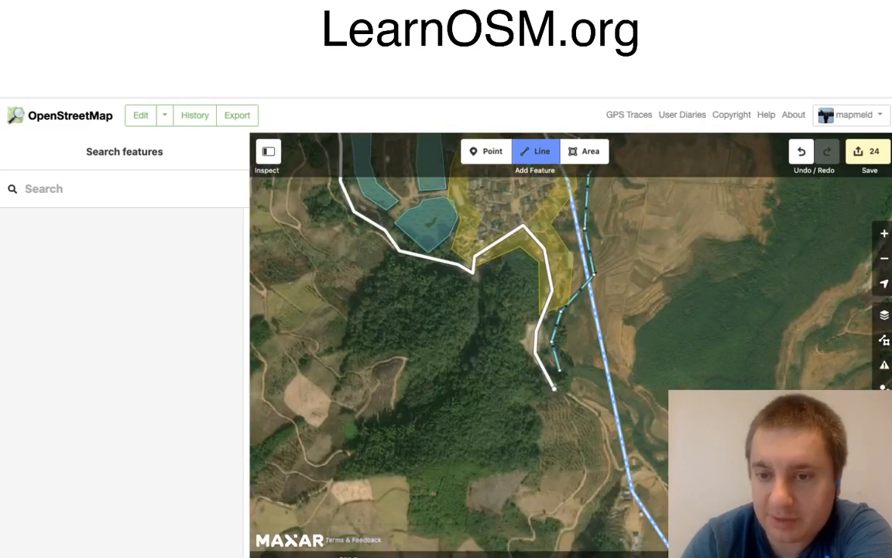
left_click(559, 371)
left_click(587, 376)
left_click(641, 406)
left_click(638, 432)
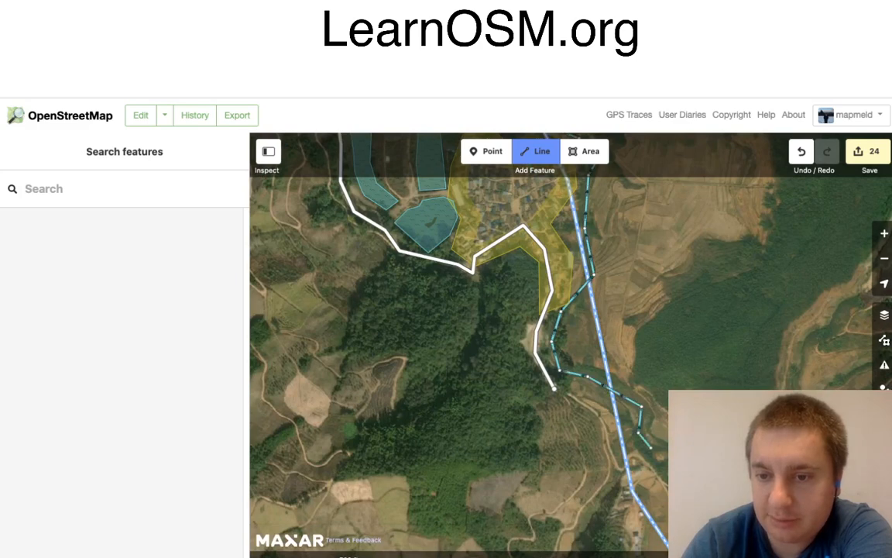
left_click(650, 447)
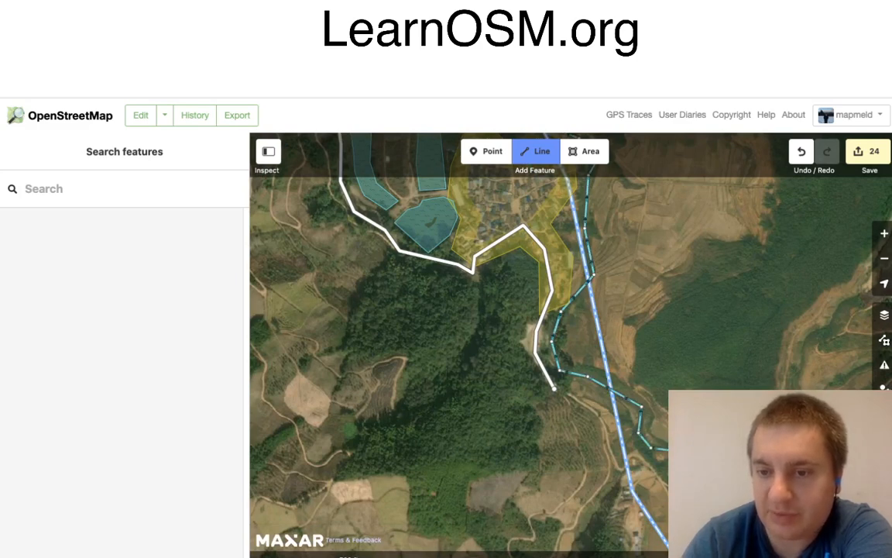
Step: Trace the river around the eastern and southern sides of the next residential area, crossing back westward between the two road ends
left_click_drag(712, 467, 682, 394)
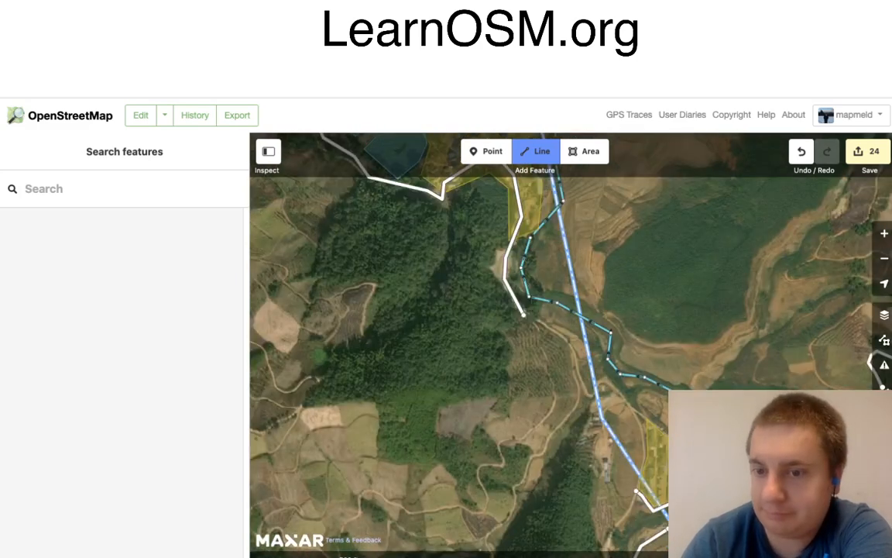
left_click_drag(744, 443, 681, 289)
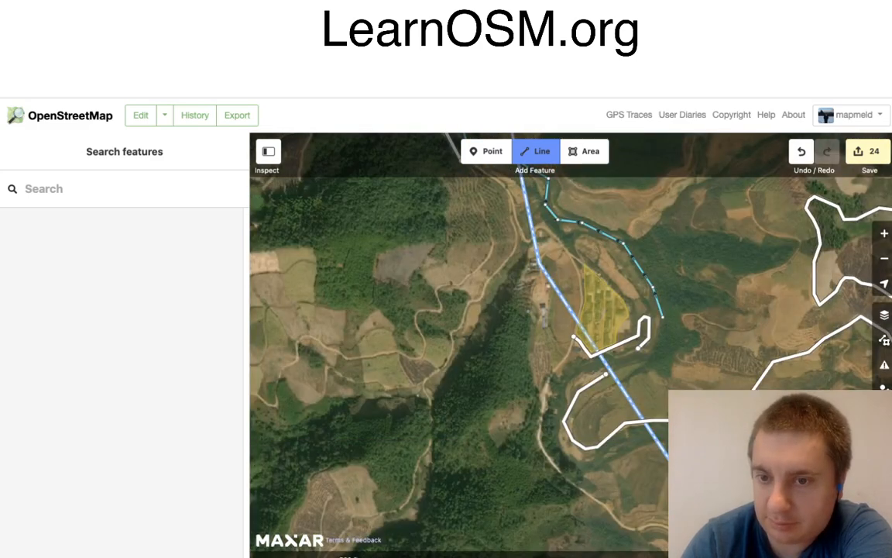
left_click(653, 349)
left_click(622, 361)
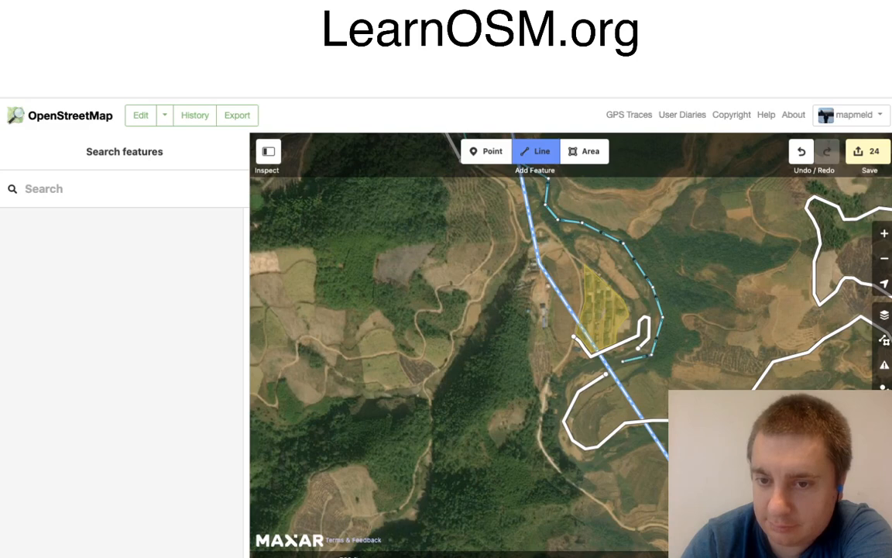
left_click(587, 367)
left_click(565, 381)
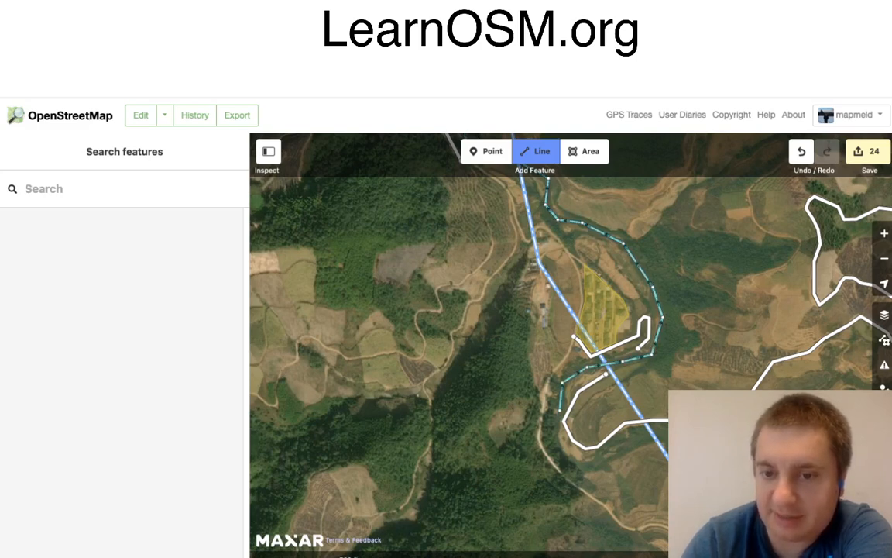
Step: Trace the river around the outside of the looping road south of the residential area and finish the line
left_click(560, 408)
left_click(556, 448)
left_click(577, 467)
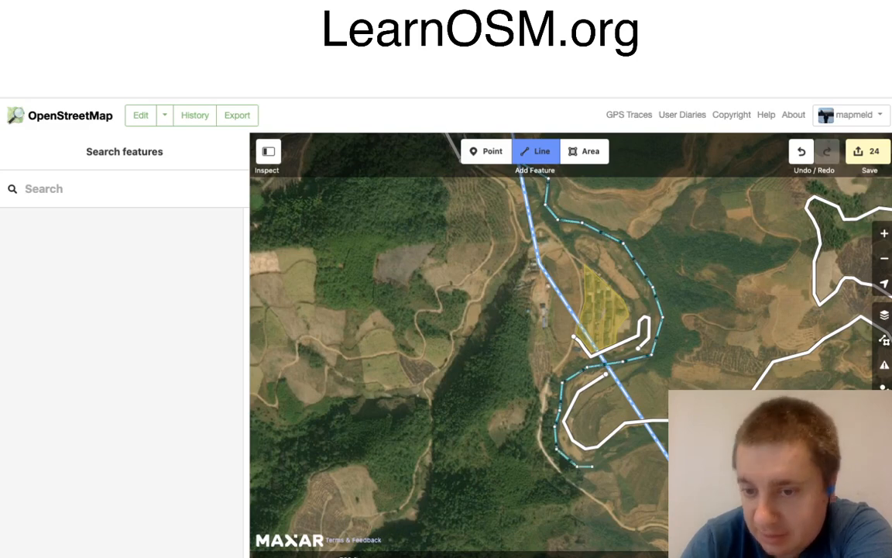
left_click(595, 465)
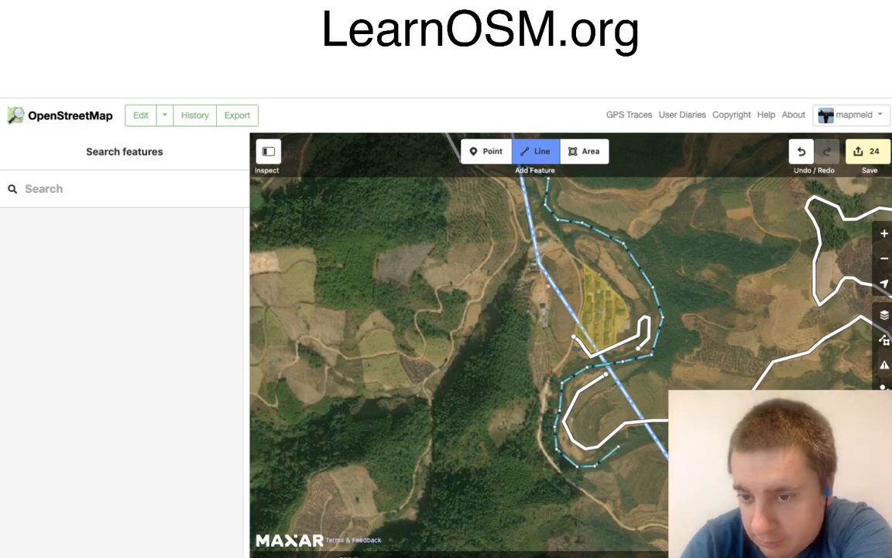
left_click(618, 447)
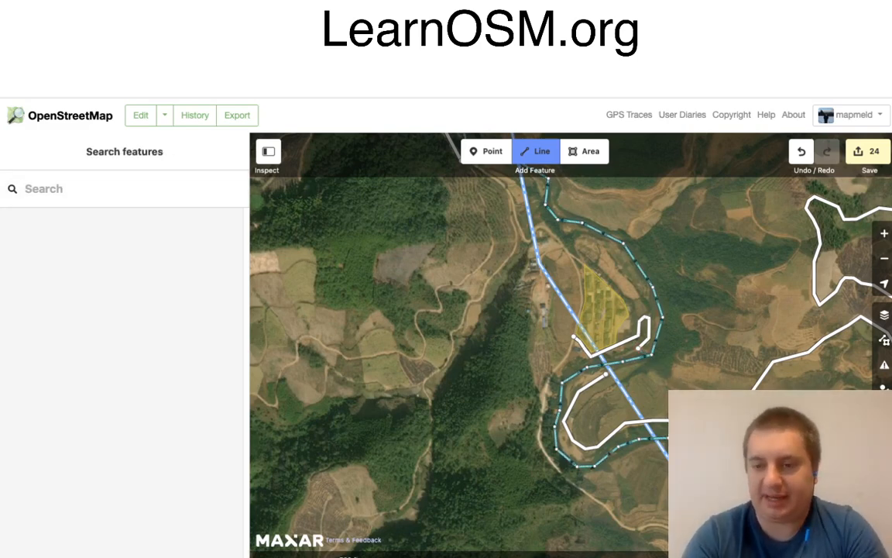
key("Escape")
key("Escape")
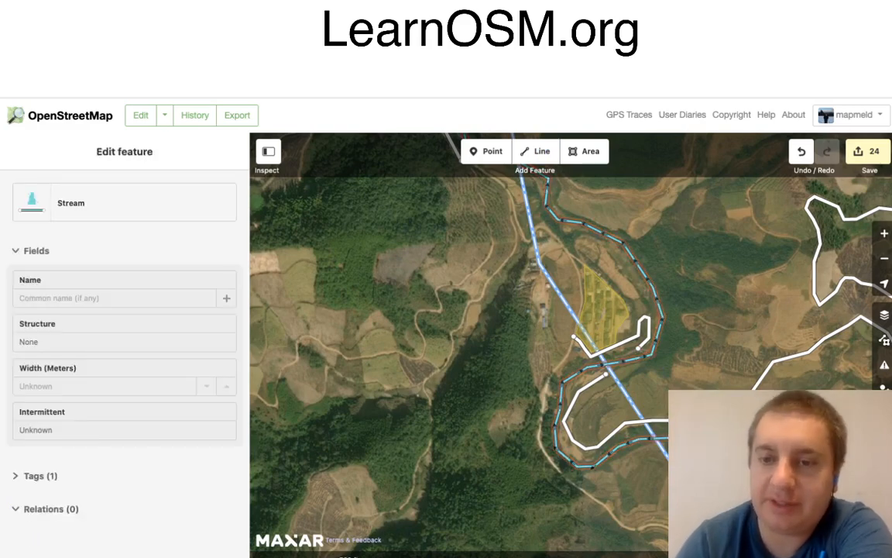
Step: Inspect the river crossing between the disconnected road ends and switch the background to Bing aerial imagery
scroll(626, 362, "up", 3)
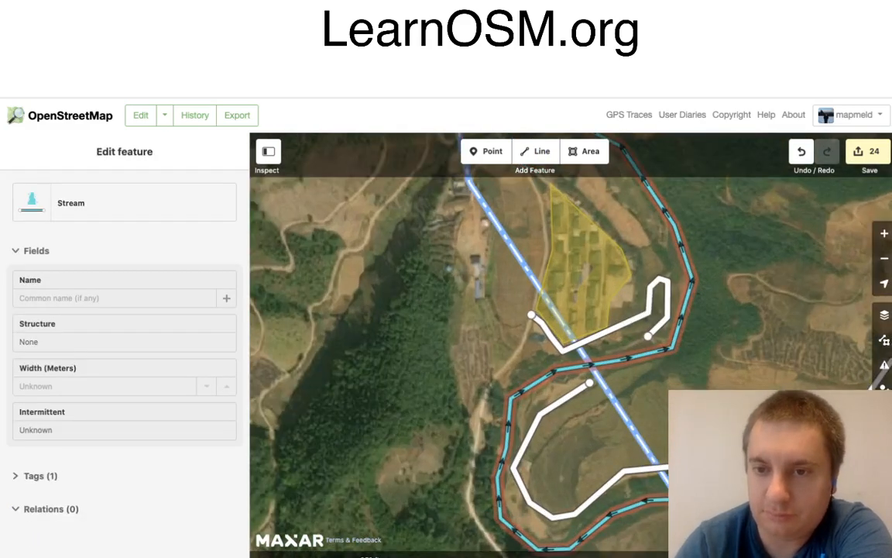
scroll(625, 364, "up", 5)
key("Escape")
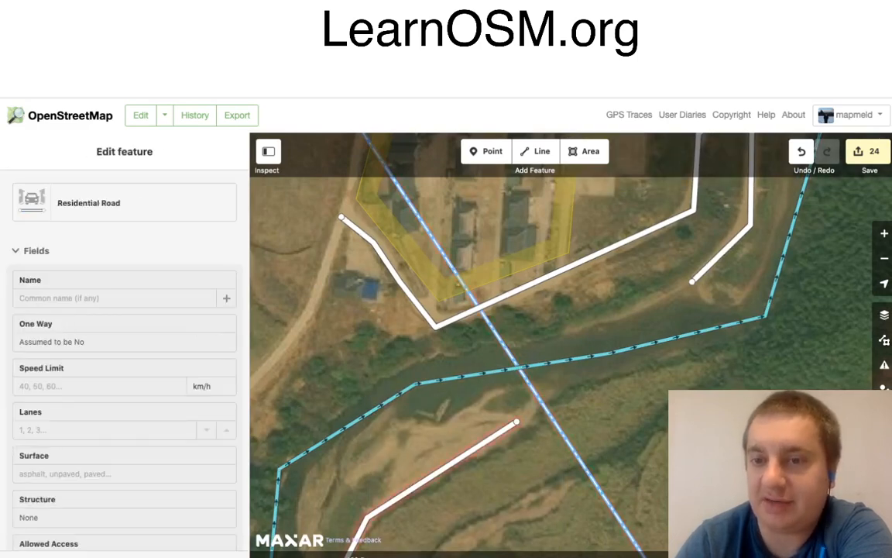
key("b")
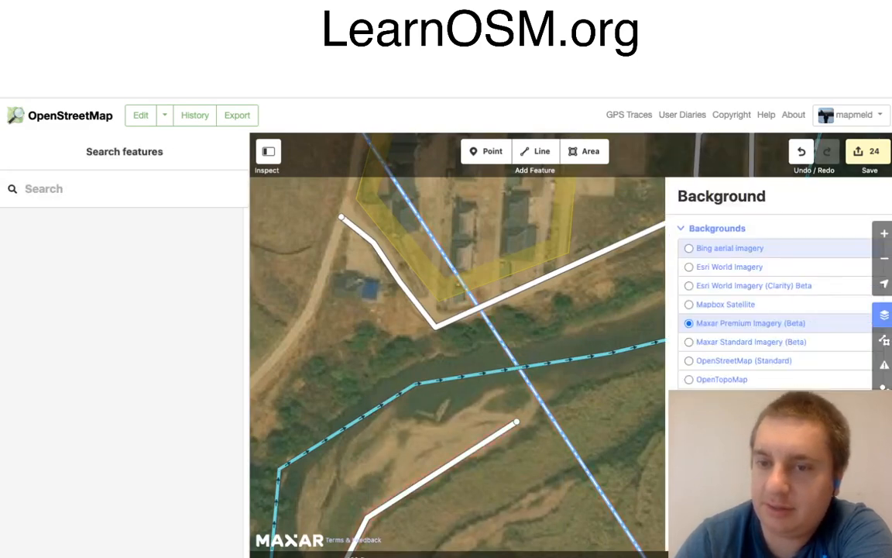
left_click(730, 248)
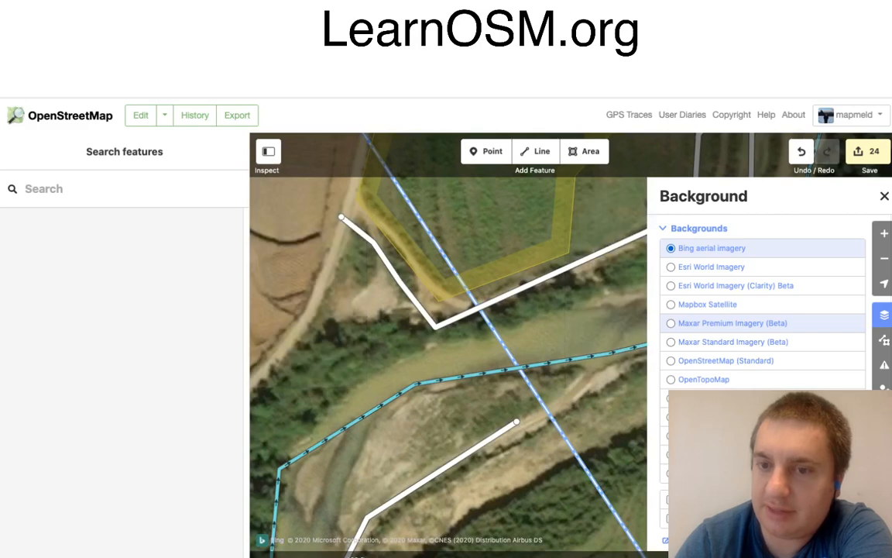
key("b")
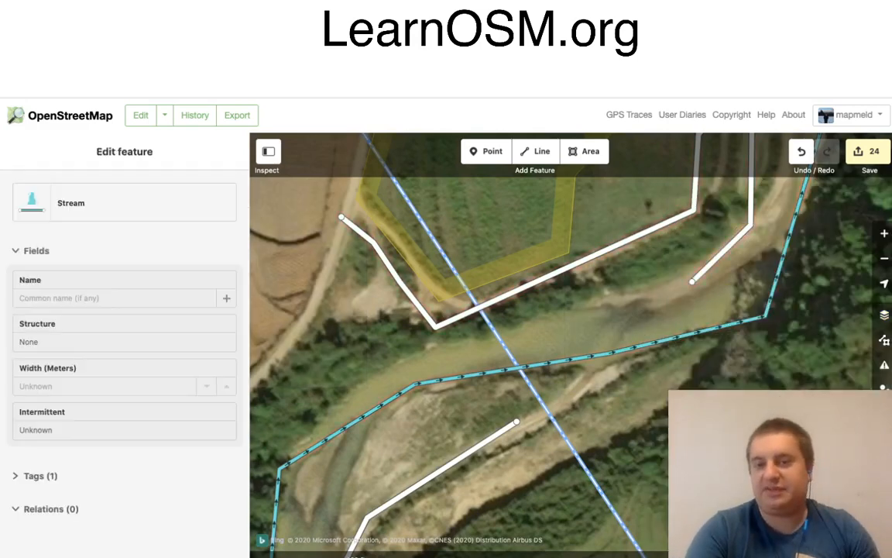
Step: Move the end node of the road on the river's southern bank slightly east onto the visible track
left_click(516, 422)
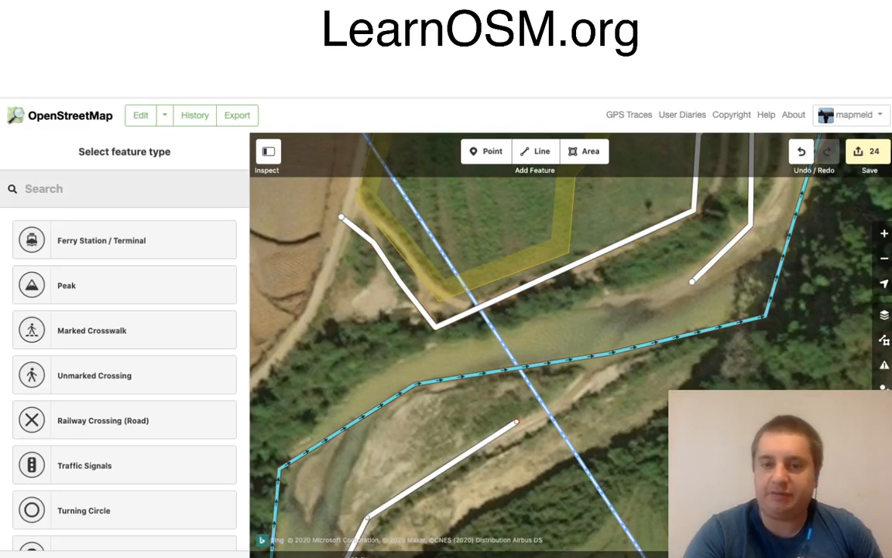
left_click_drag(516, 422, 535, 423)
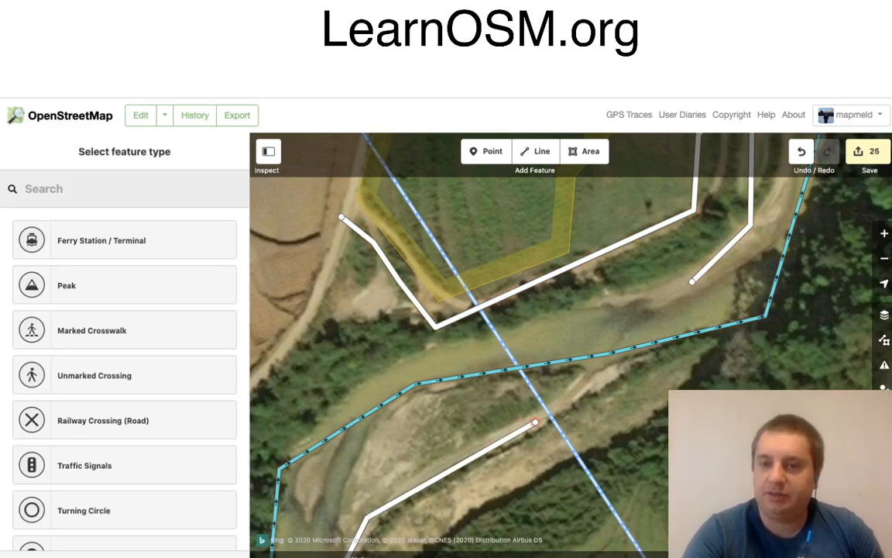
Step: Try to continue the southern road from its end node across the river to the road end on the northern bank
right_click(534, 422)
left_click(554, 431)
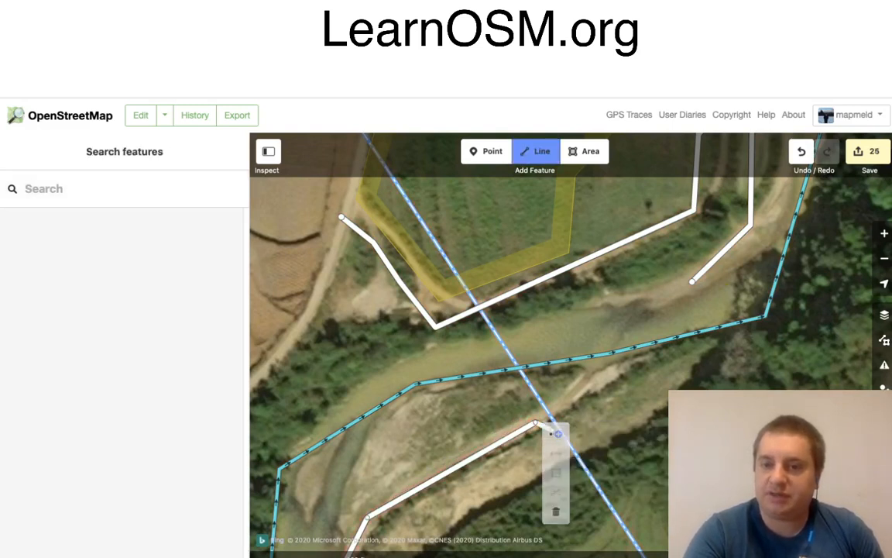
left_click(596, 374)
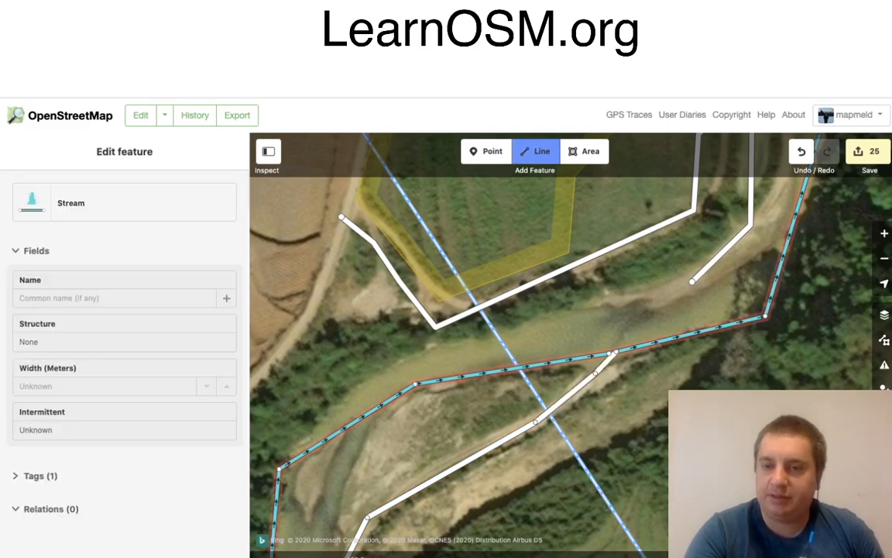
left_click(615, 352)
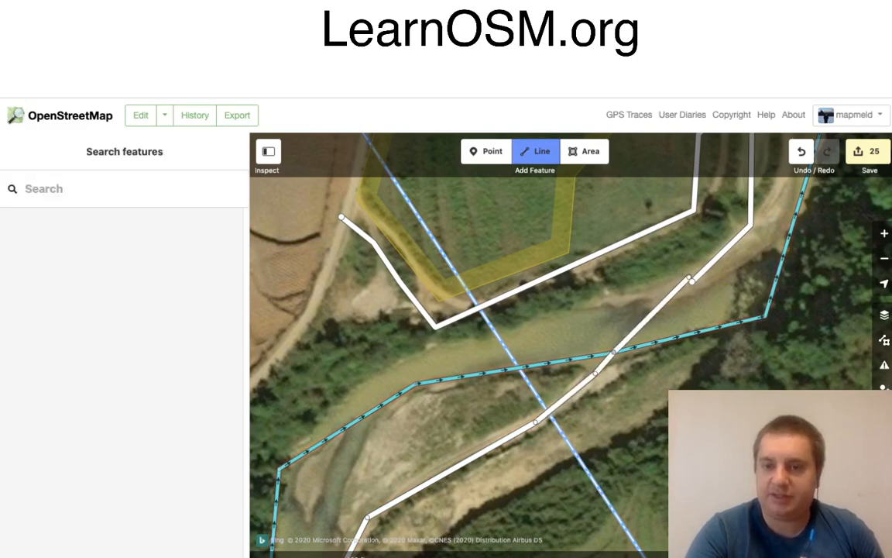
left_click(691, 281)
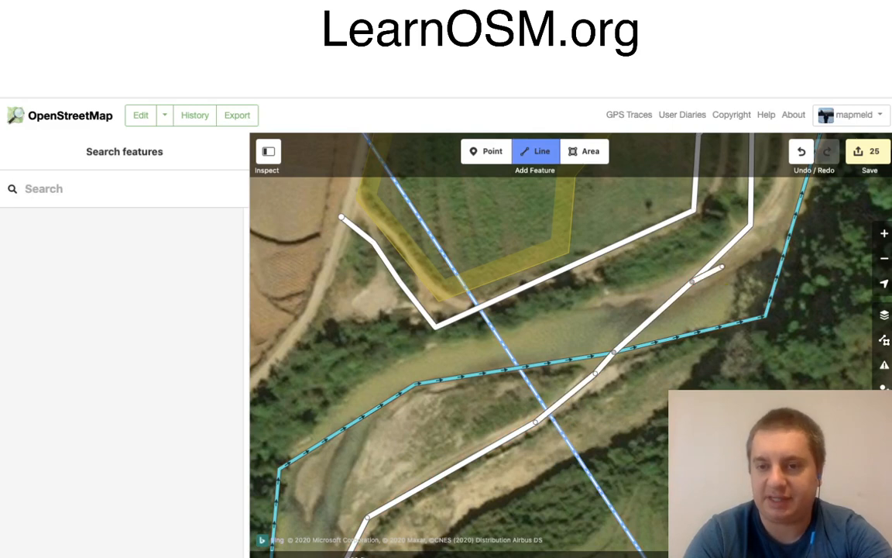
key("1")
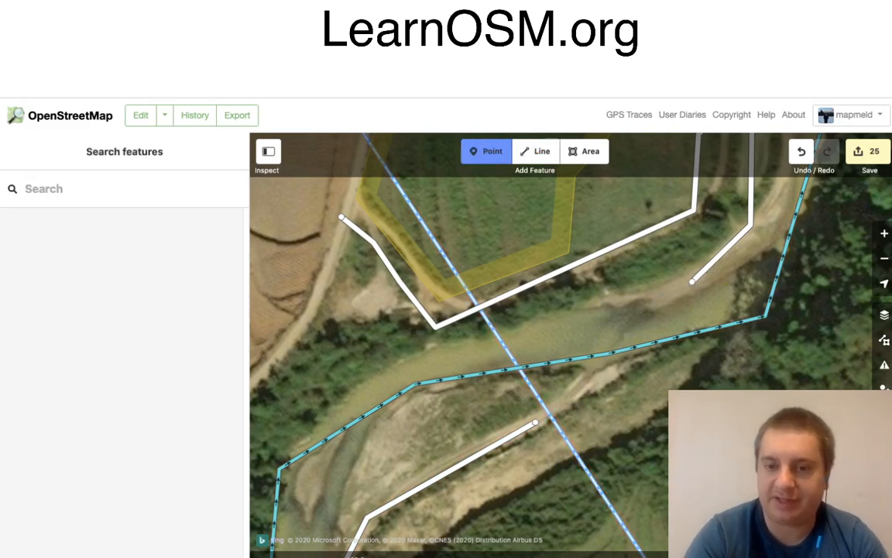
left_click(534, 422)
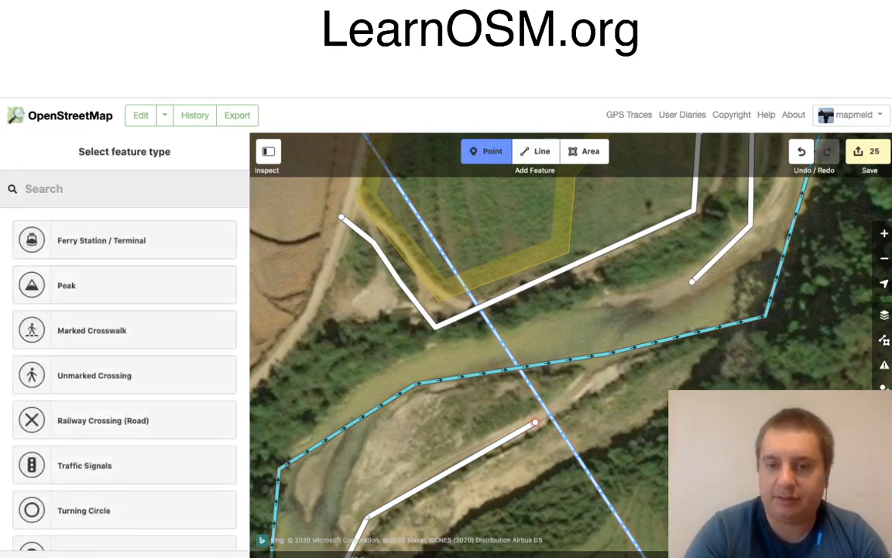
key("Escape")
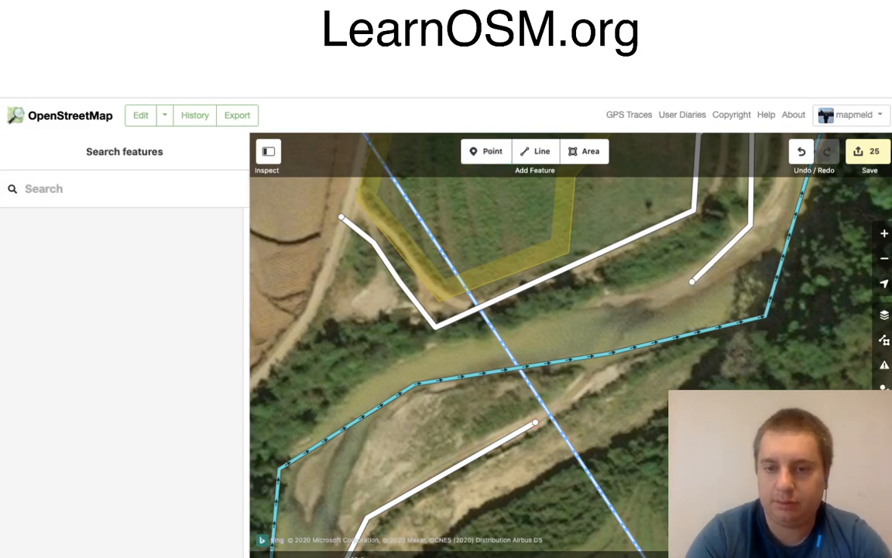
Step: Continue the southern road from its end node across the river, joining it to the river line and the road end on the northern bank
left_click(535, 422)
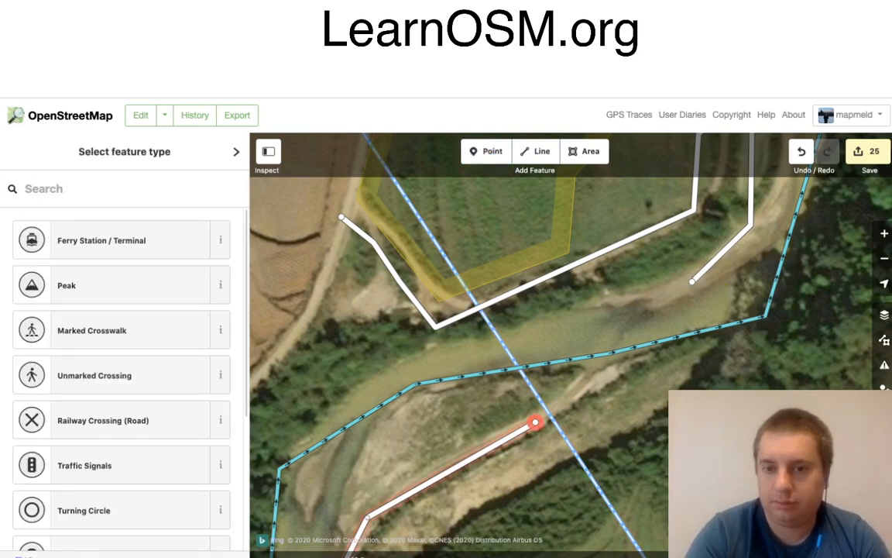
right_click(535, 422)
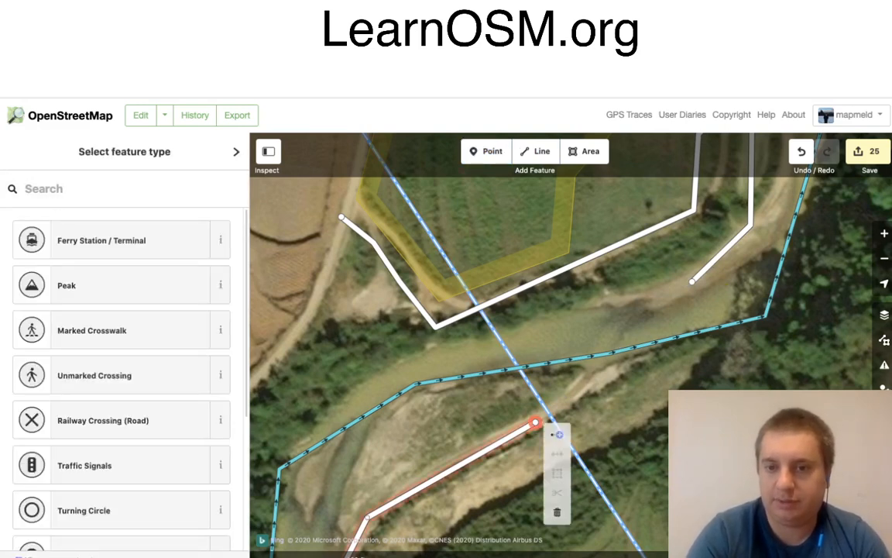
left_click(557, 432)
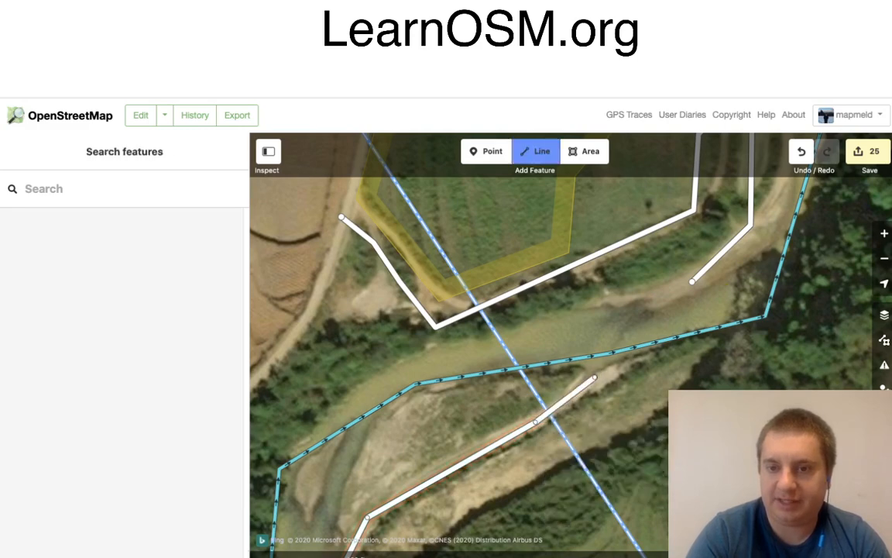
left_click(608, 353)
left_click(691, 282)
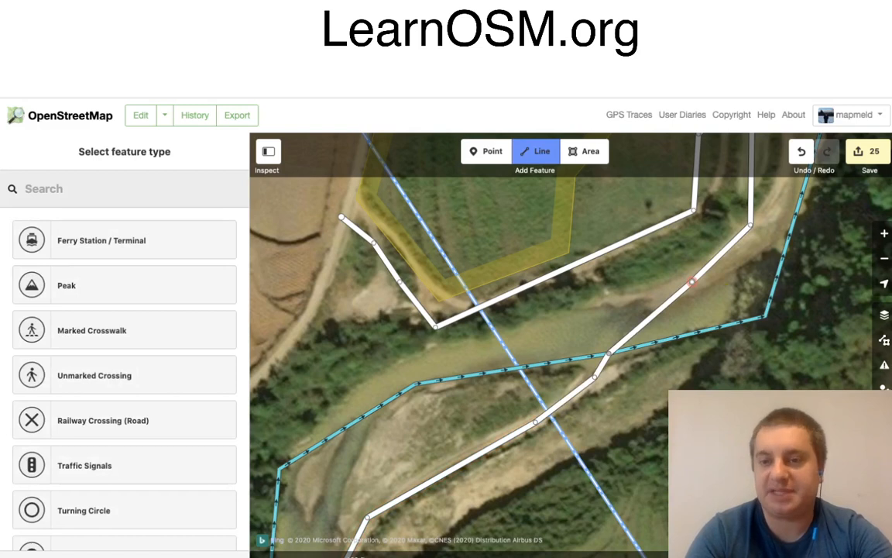
key("Escape")
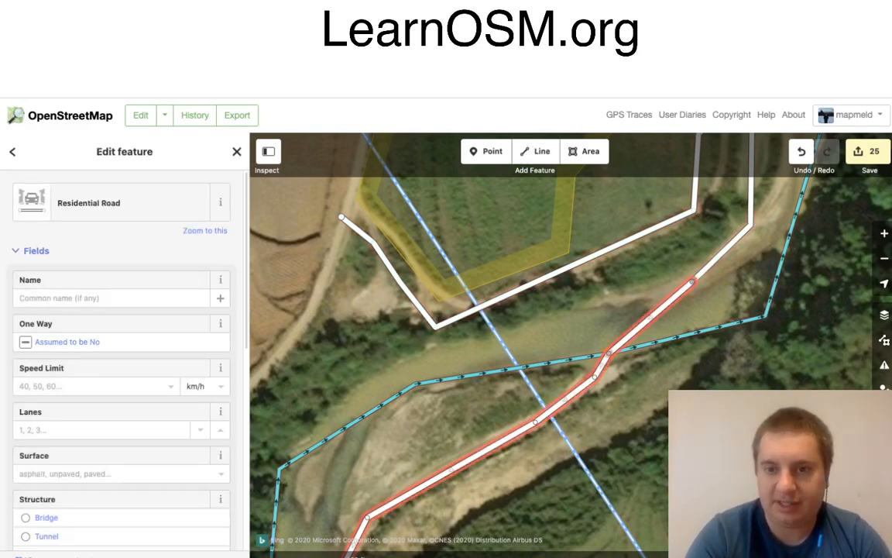
Step: Tag the node where the road crosses the river as a Ford
left_click(609, 353)
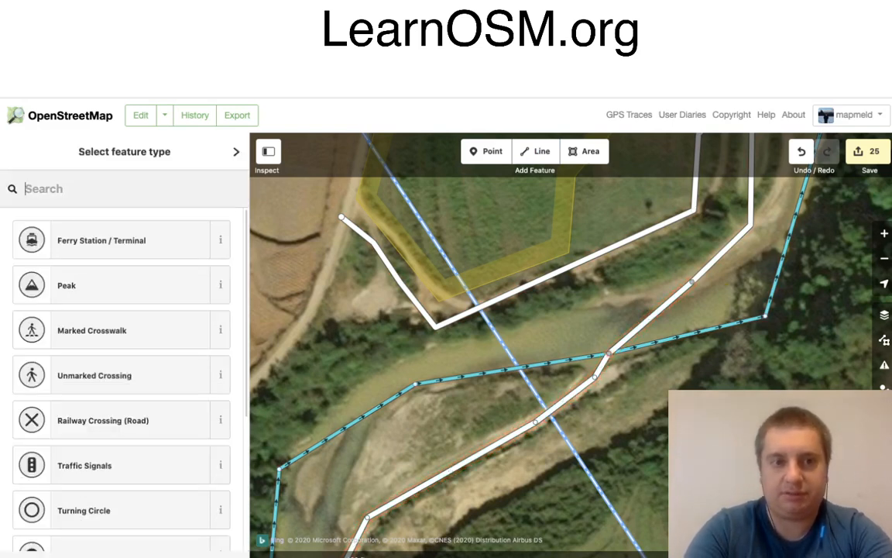
type("ford")
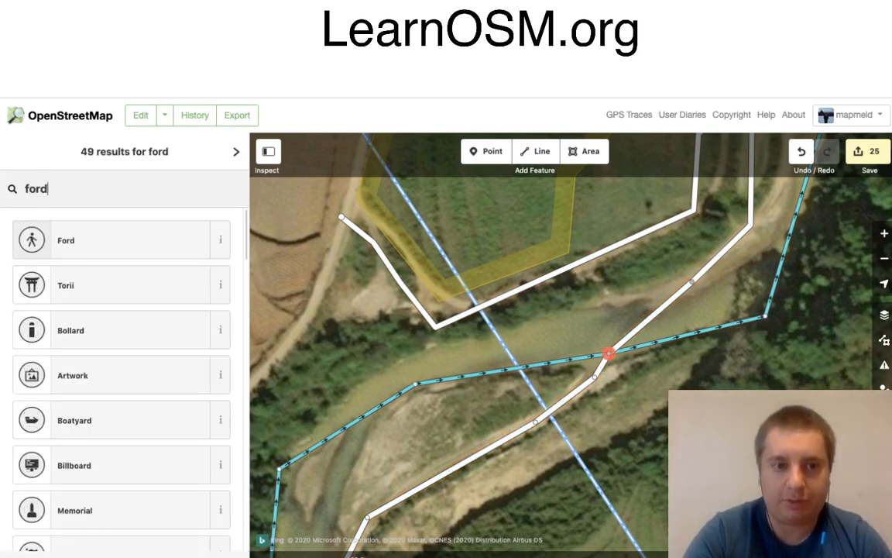
key("Return")
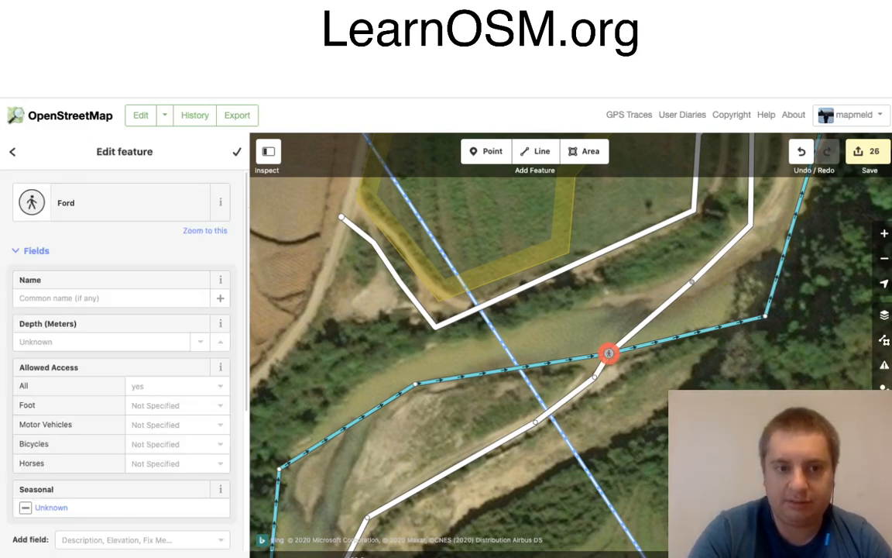
left_click(171, 385)
left_click(171, 386)
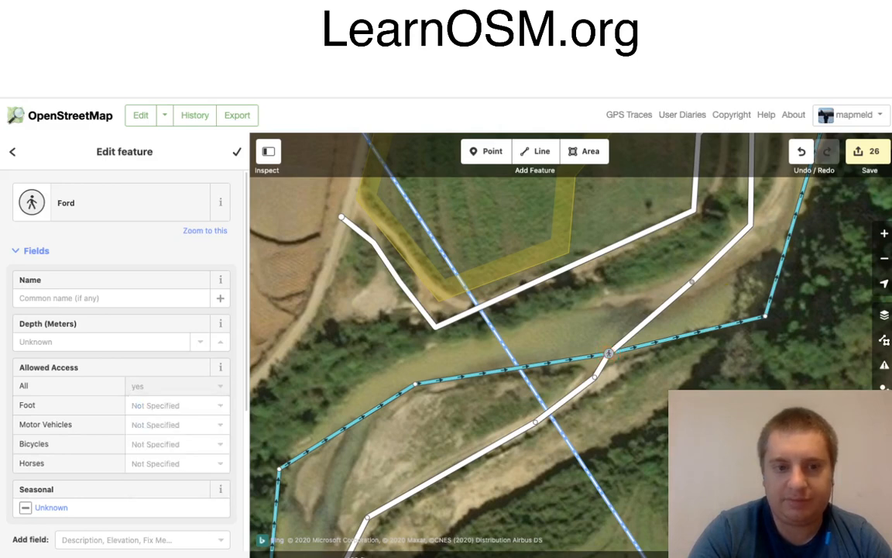
key("Escape")
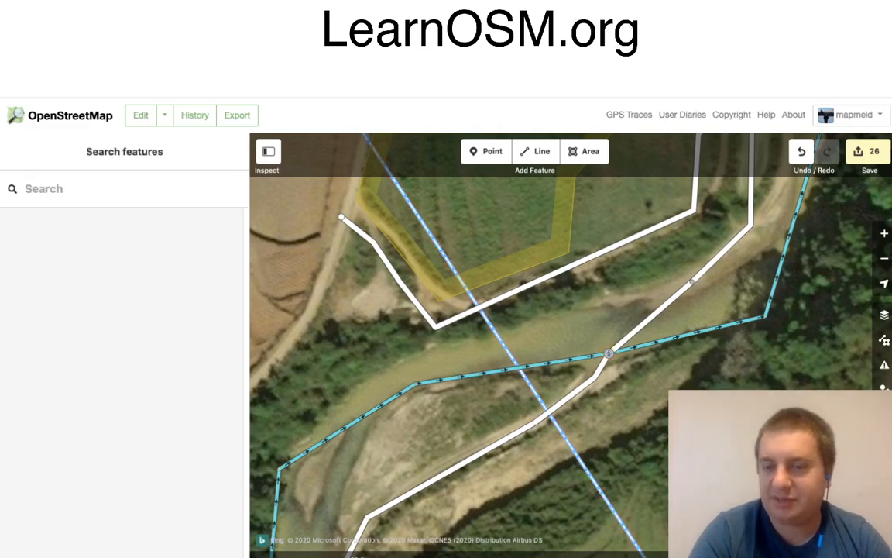
Step: Move the end node of the road upstream, west of the river and just above the terraced plantation, slightly northeast onto the visible track
scroll(635, 405, "down", 3)
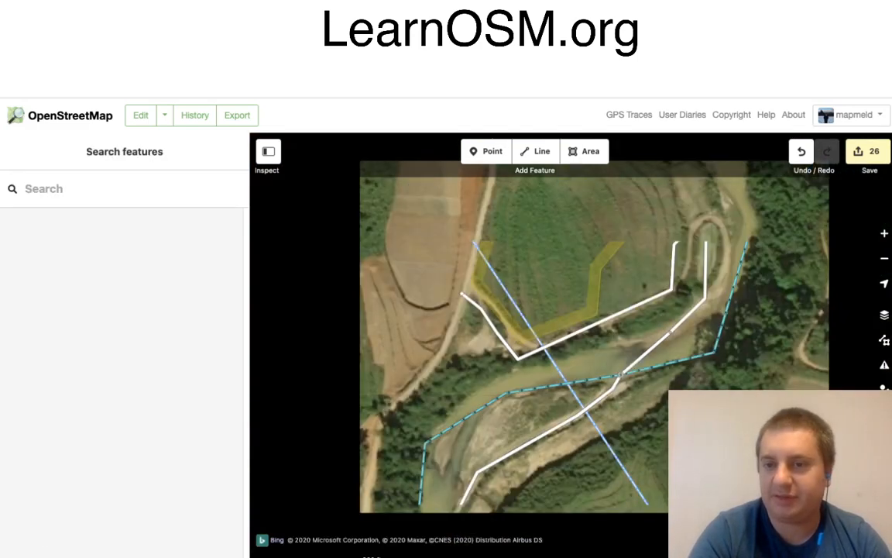
scroll(637, 402, "down", 3)
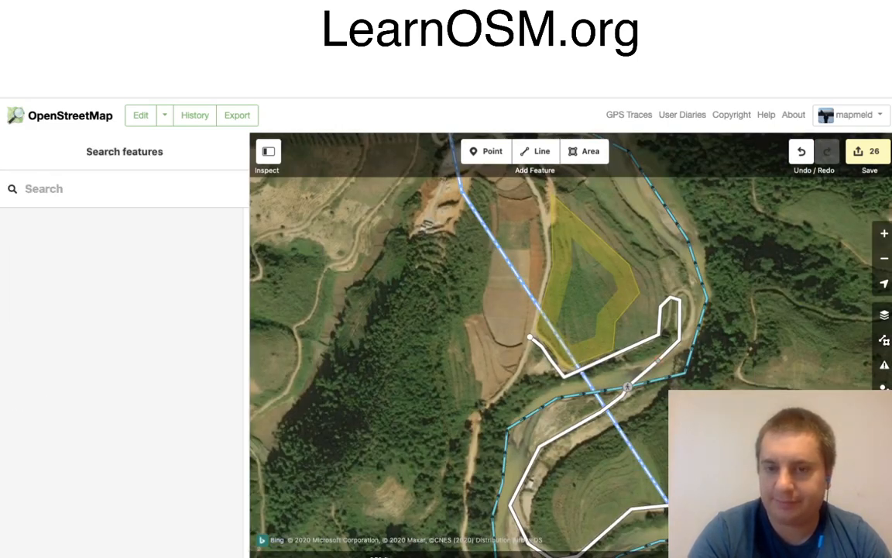
left_click_drag(636, 402, 674, 451)
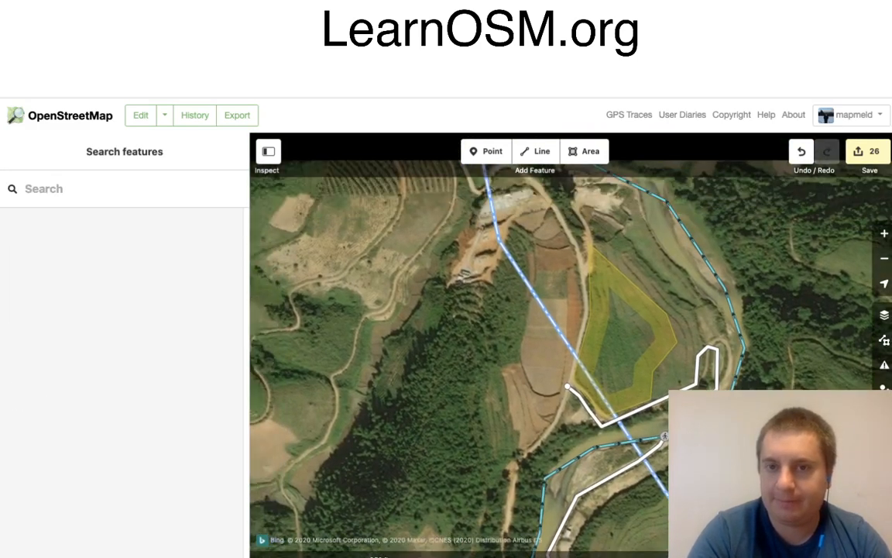
left_click_drag(503, 248, 599, 438)
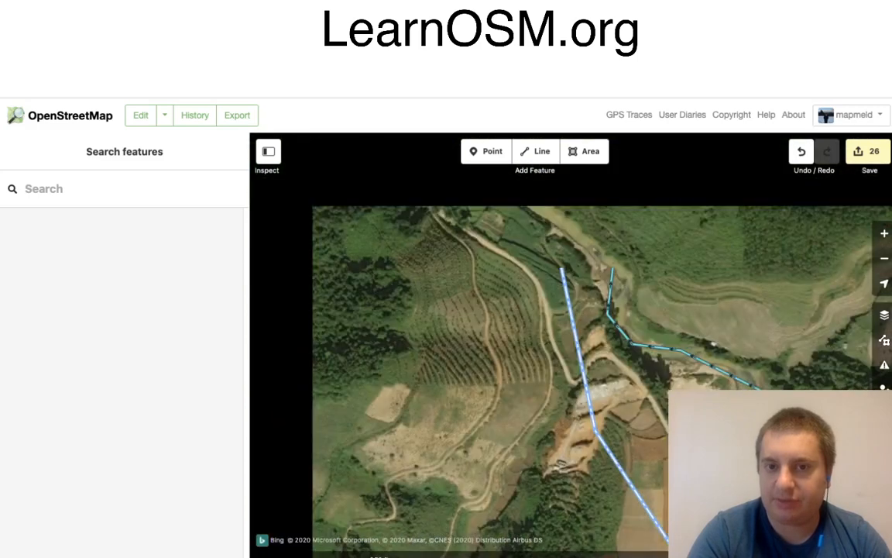
left_click_drag(542, 310, 616, 420)
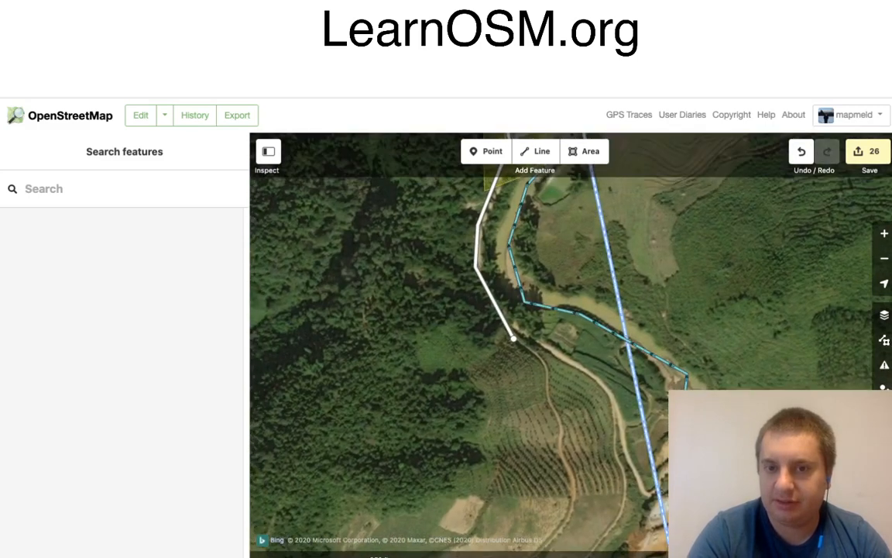
left_click(513, 339)
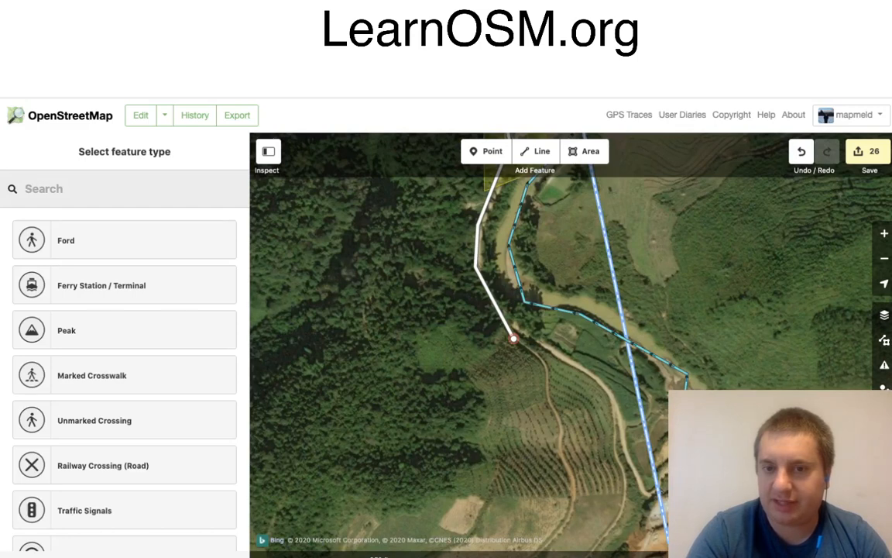
left_click_drag(513, 338, 520, 328)
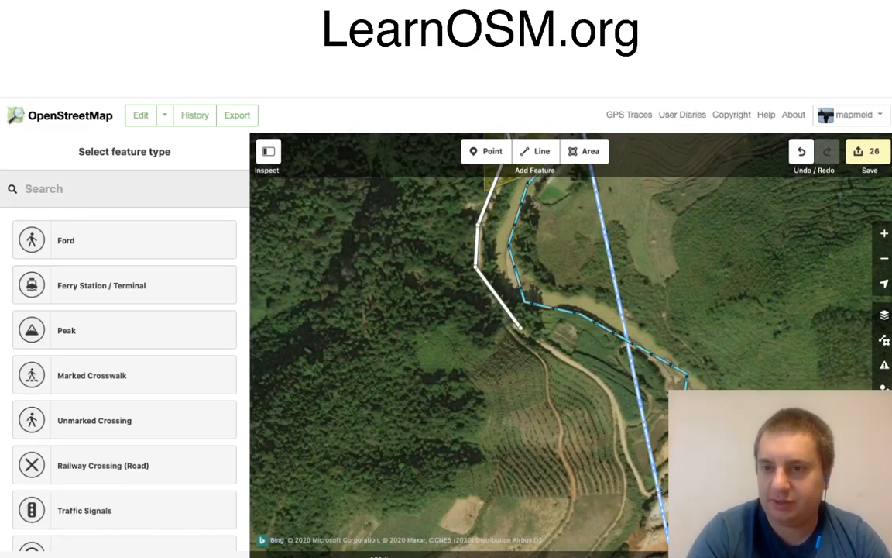
Step: Switch the background to Maxar Premium Imagery (Beta)
key("b")
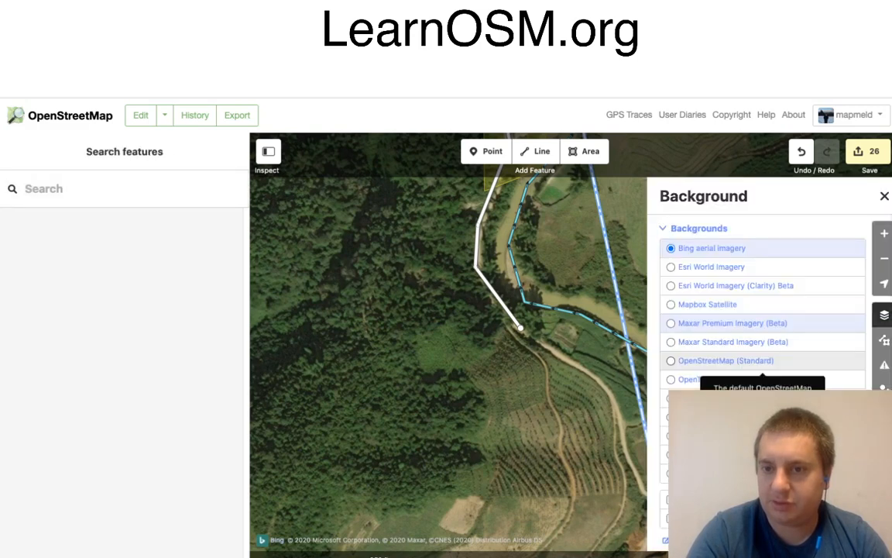
left_click(728, 323)
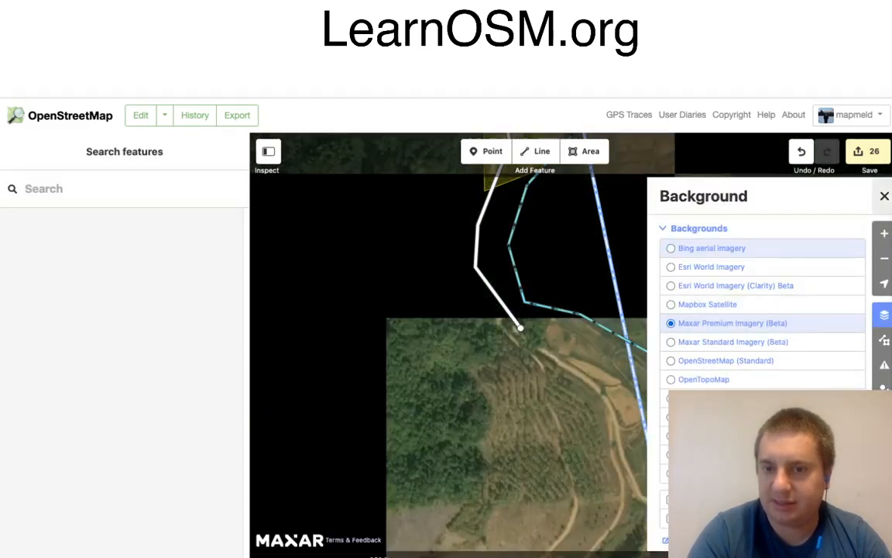
key("b")
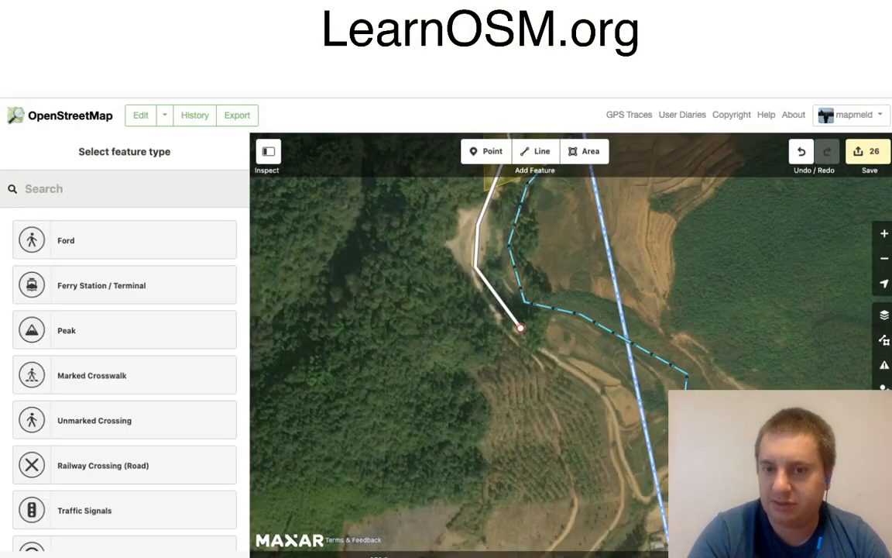
Step: Continue the road from its moved end node southeast along the track beside the terraced plantation down to the sharp bend
right_click(520, 328)
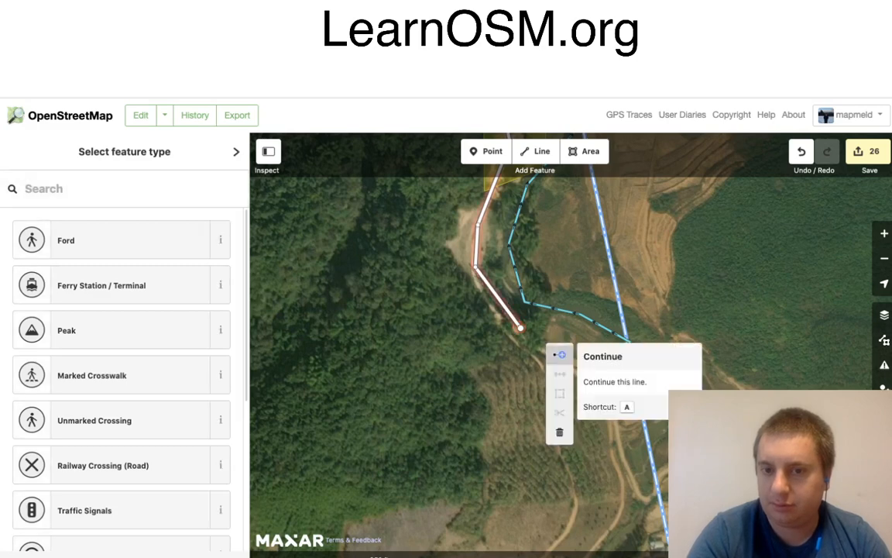
left_click(559, 352)
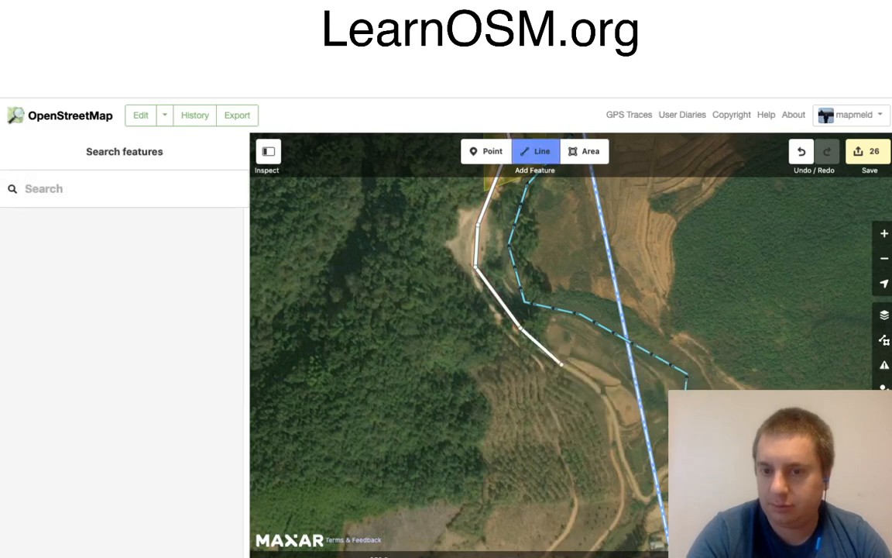
left_click(562, 364)
left_click(608, 399)
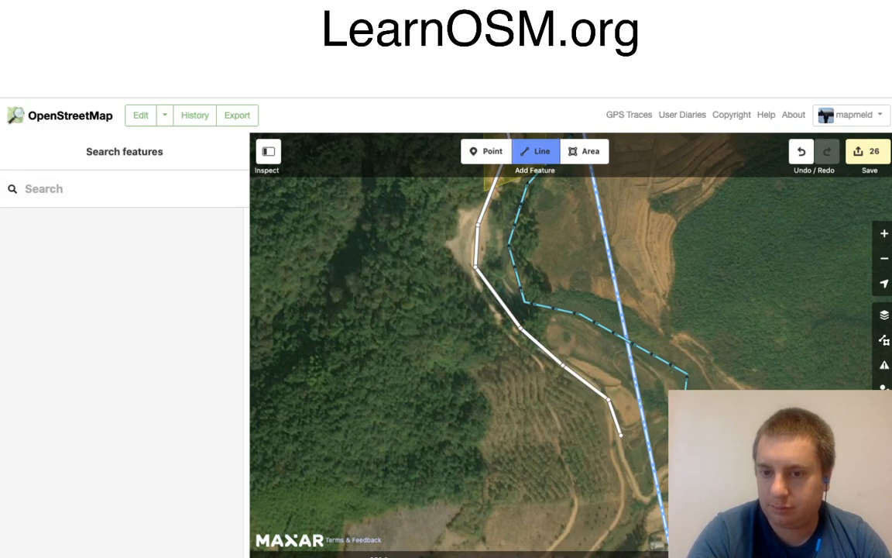
left_click(620, 434)
left_click(621, 453)
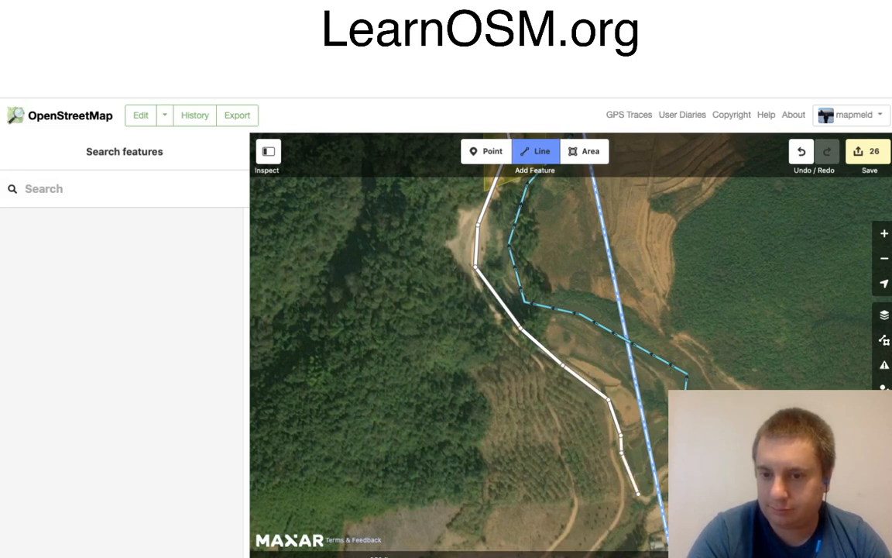
left_click(645, 499)
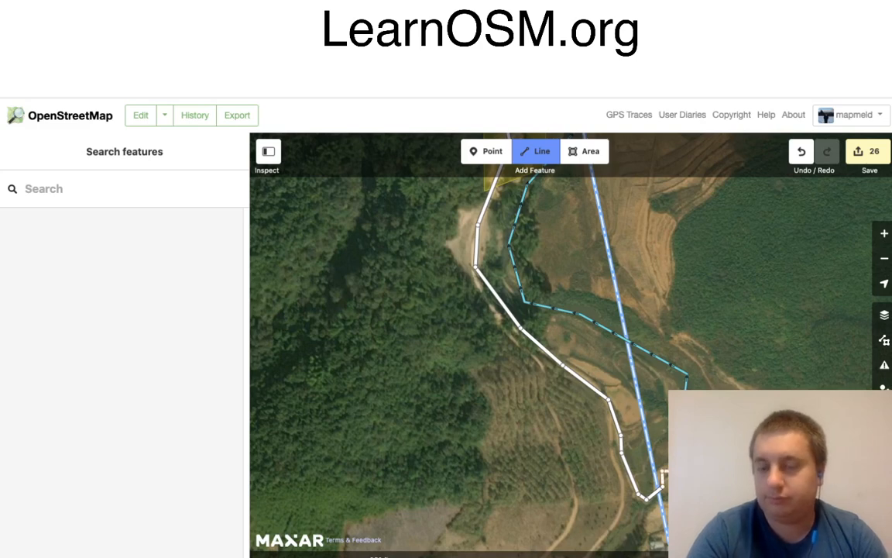
Step: Extend the road south along the western edge of the village residential area and connect it to the end node of the existing road
mouse_move(736, 500)
left_mouse_down()
mouse_move(679, 435)
mouse_move(601, 297)
mouse_move(593, 258)
left_mouse_up()
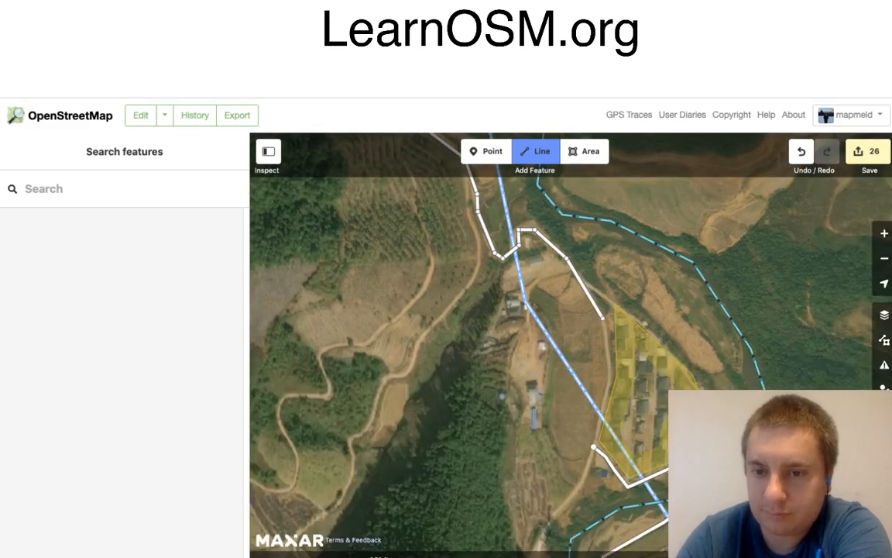
left_click(602, 317)
left_click(609, 375)
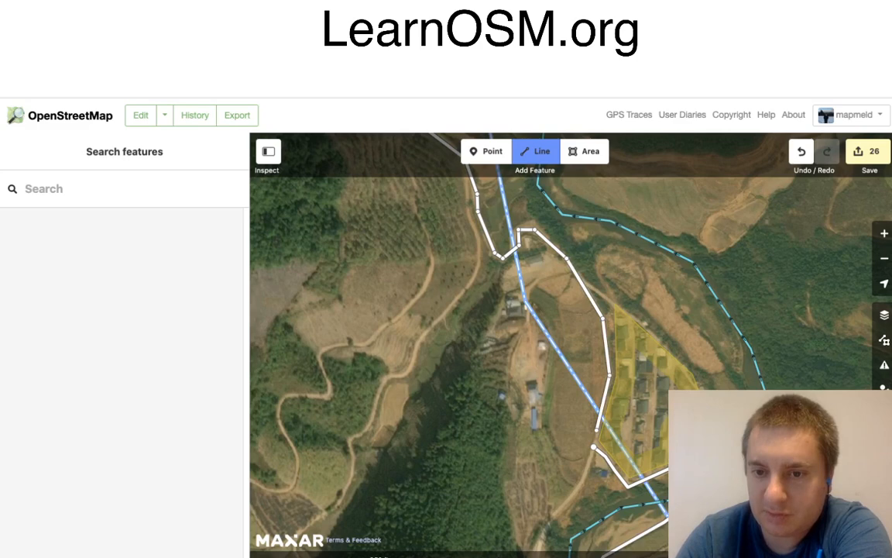
left_click(593, 447)
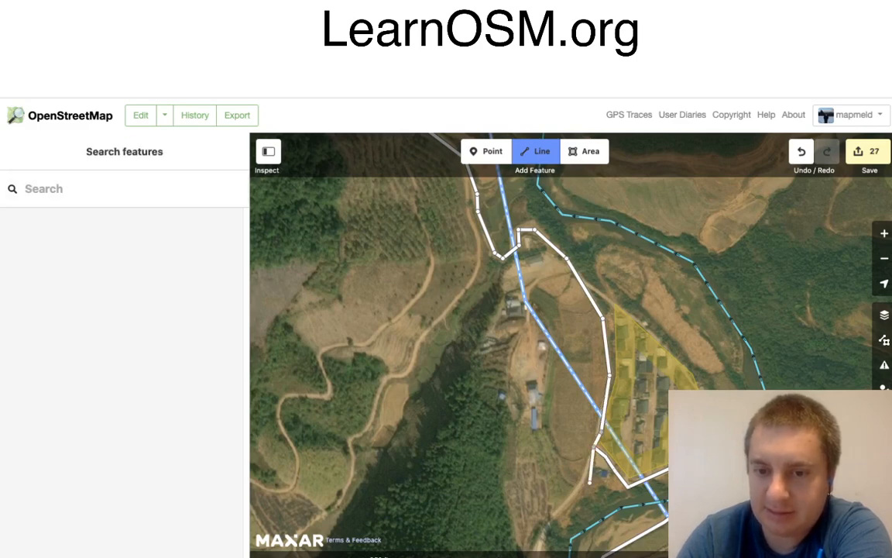
Step: Extend the road southwest from the junction below the village, then south along the track on the river's west bank
left_click(584, 481)
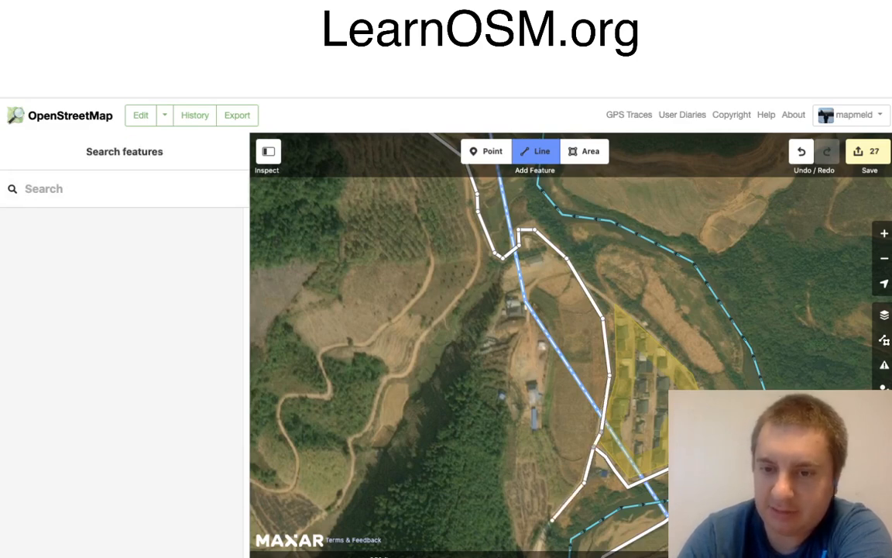
left_click(552, 520)
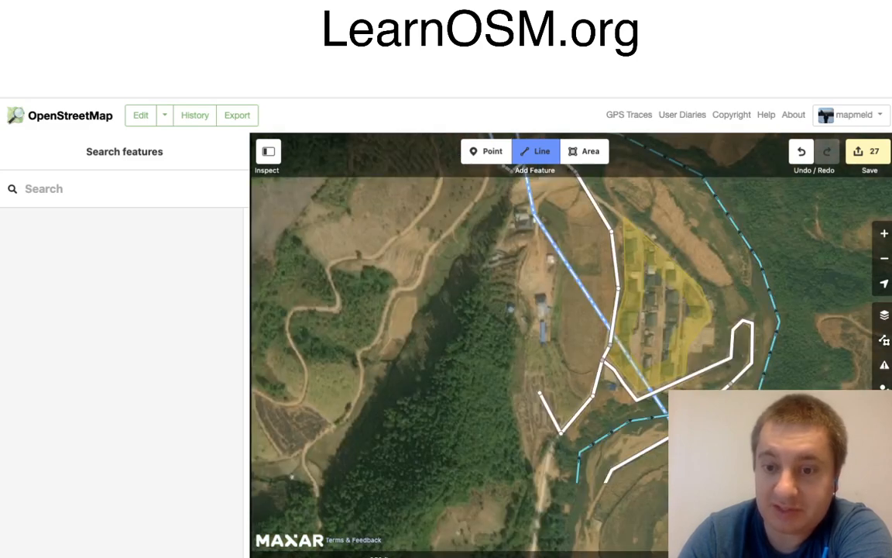
left_click_drag(540, 393, 559, 265)
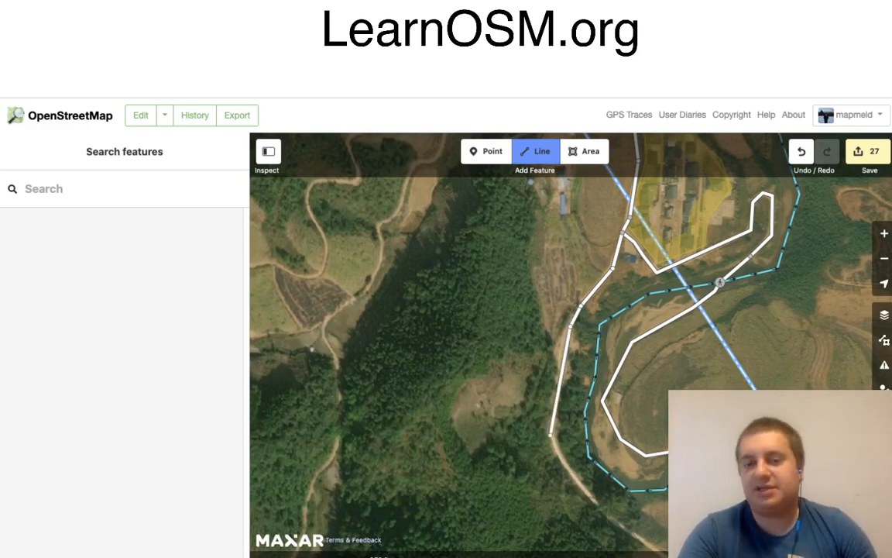
left_click(550, 434)
left_click(570, 474)
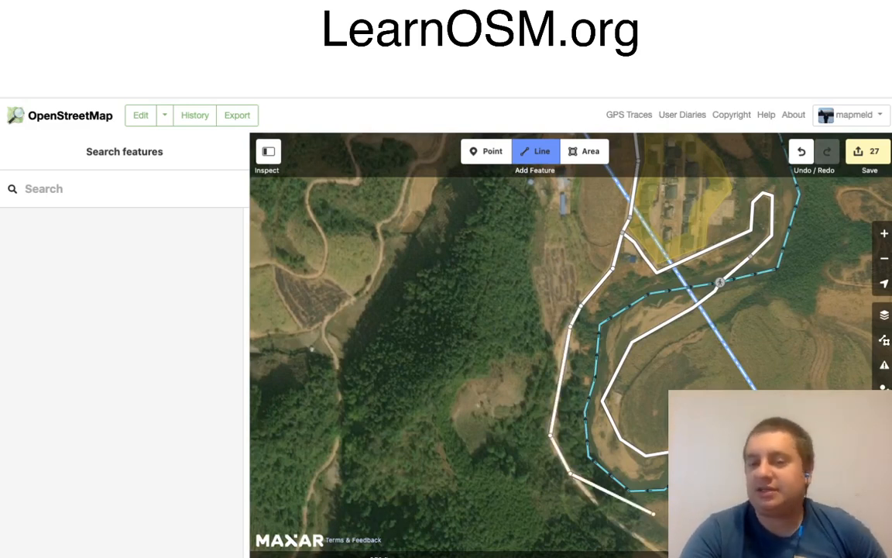
Step: Continue the road southeast along the track past the river bend and through the terraced fields up to the straight blue line
mouse_move(653, 514)
left_mouse_down()
mouse_move(626, 485)
mouse_move(563, 354)
left_mouse_up()
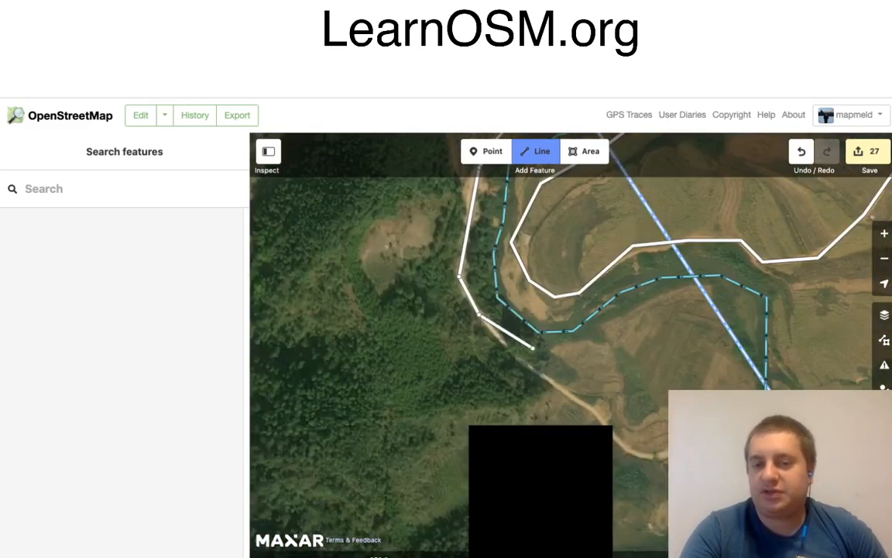
left_click(525, 369)
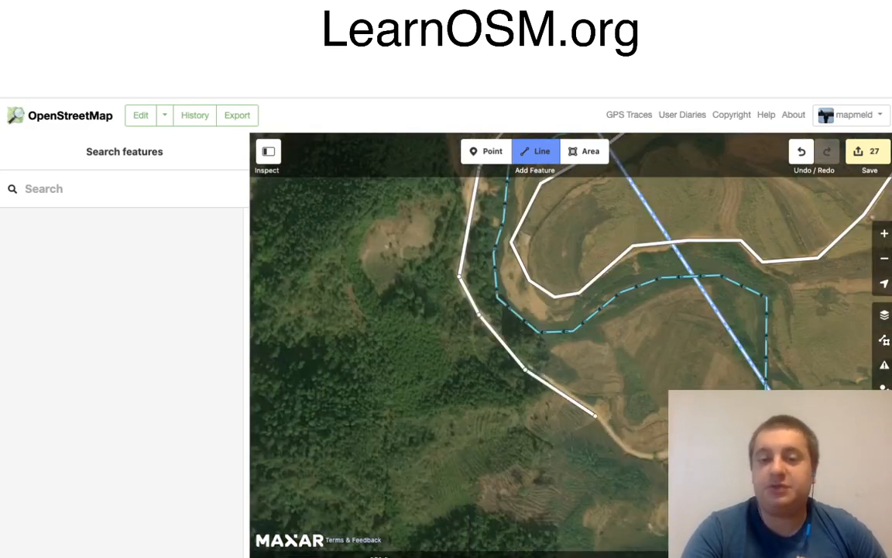
left_click(595, 412)
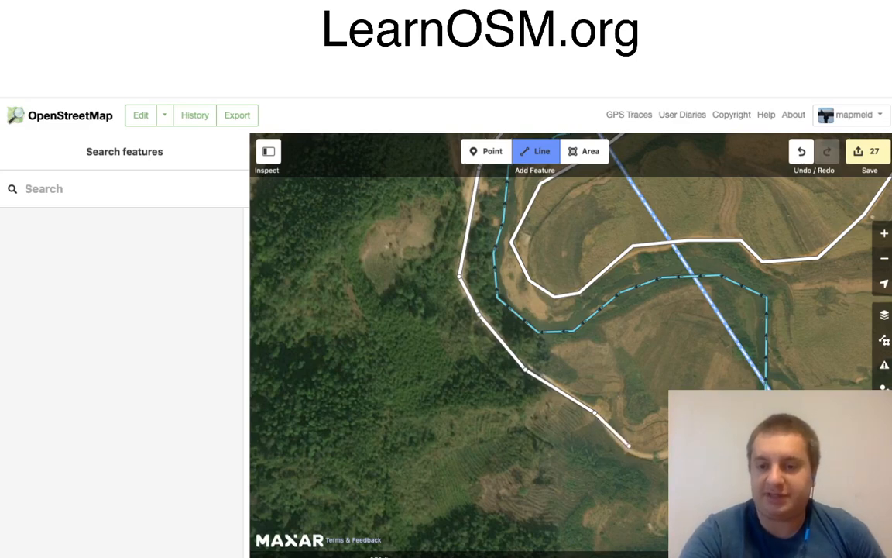
left_click(629, 452)
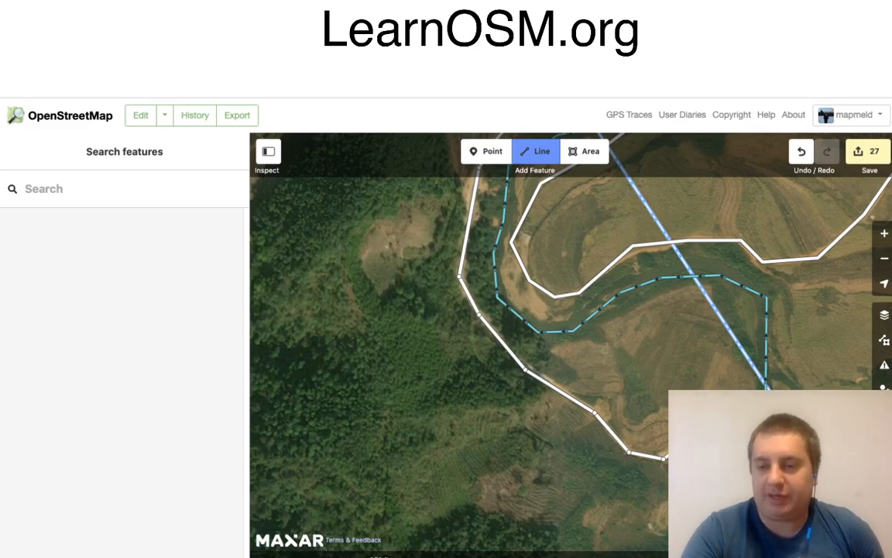
left_click_drag(793, 480, 692, 453)
left_click_drag(771, 452, 579, 403)
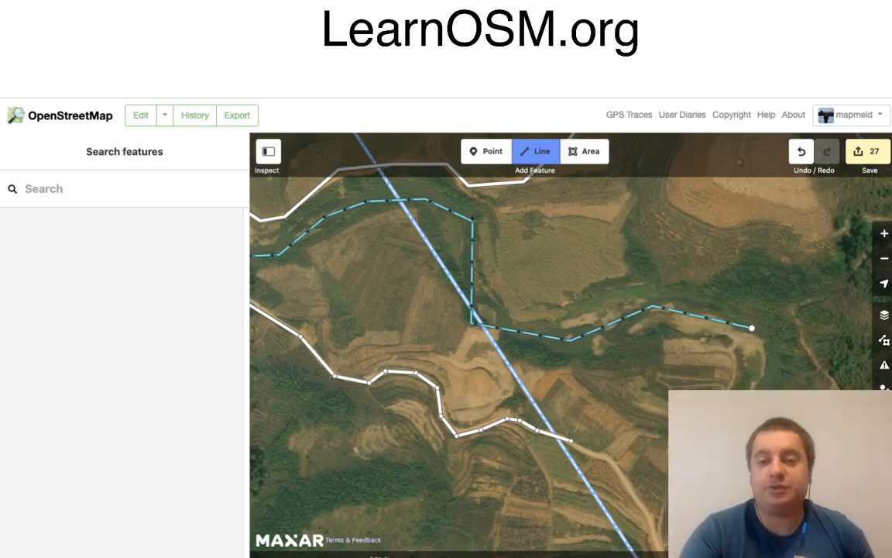
Step: Continue the road southeast across the straight blue line and along the field edge until it meets that line again
left_click(588, 454)
left_click(602, 455)
left_click(649, 513)
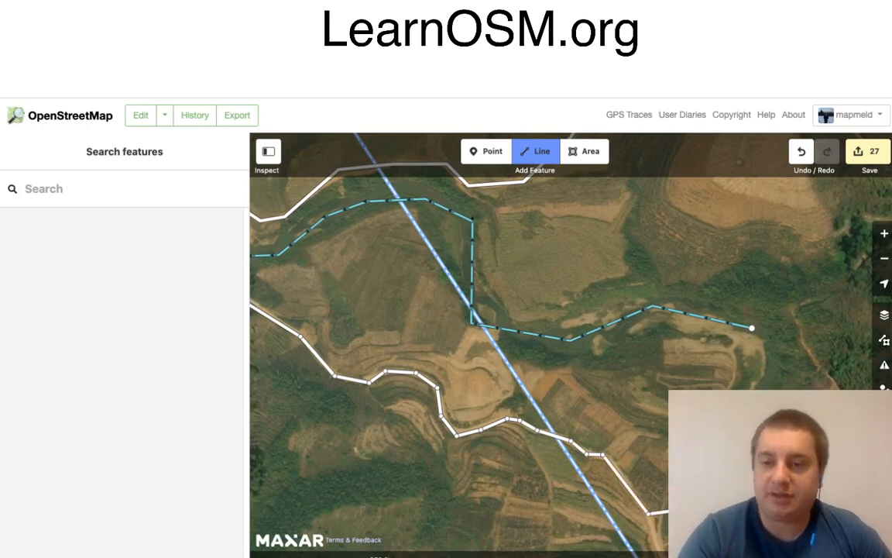
scroll(693, 506, "down", 4)
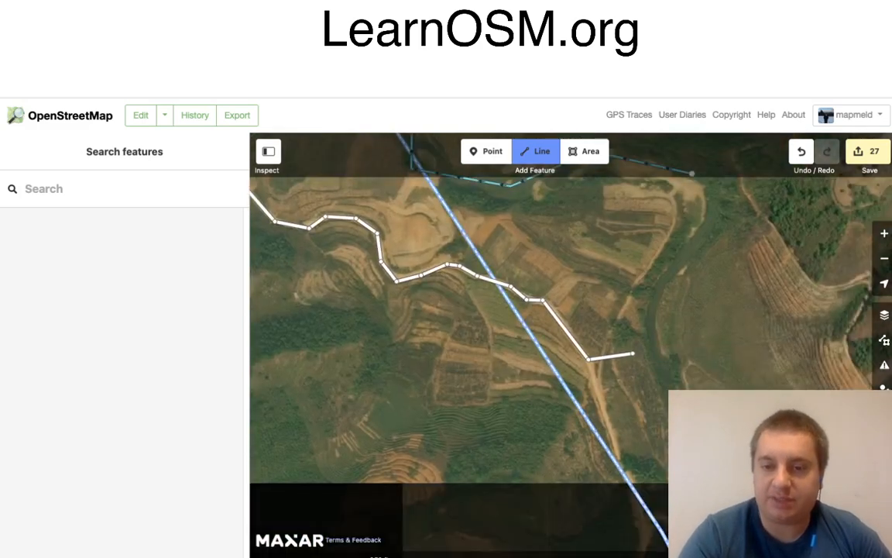
scroll(617, 290, "down", 2)
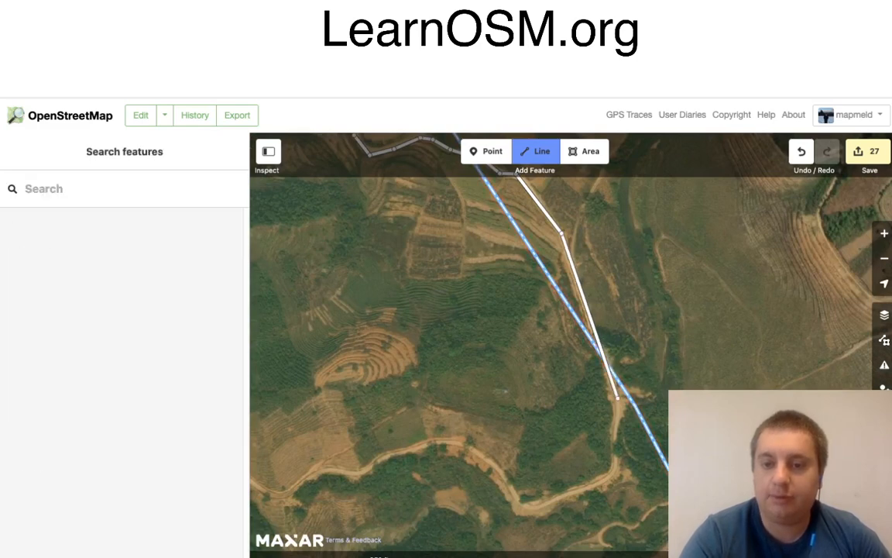
left_click(618, 398)
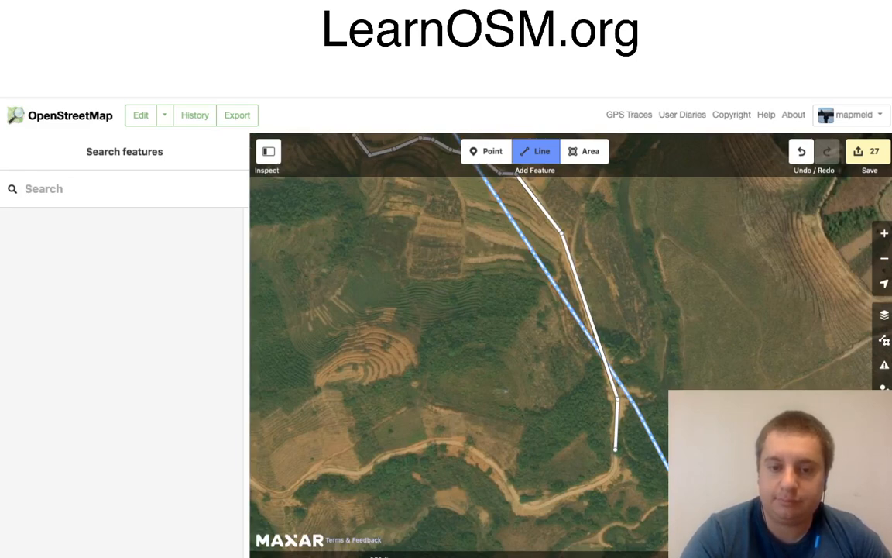
Step: Trace the road south and around the wide bend, following the track west to its lowest curve
left_click(615, 449)
left_click(616, 464)
left_click(605, 479)
left_click(536, 508)
left_click(517, 502)
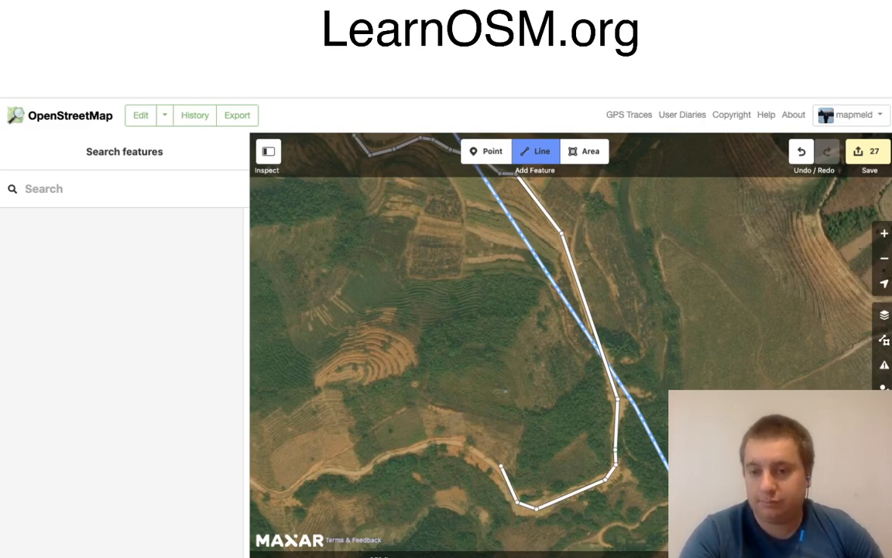
Step: Continue the road west along the winding track south of the circular terraced hill
left_click(465, 440)
left_click(431, 442)
left_click(381, 457)
left_click(357, 474)
left_click(325, 467)
left_click(283, 496)
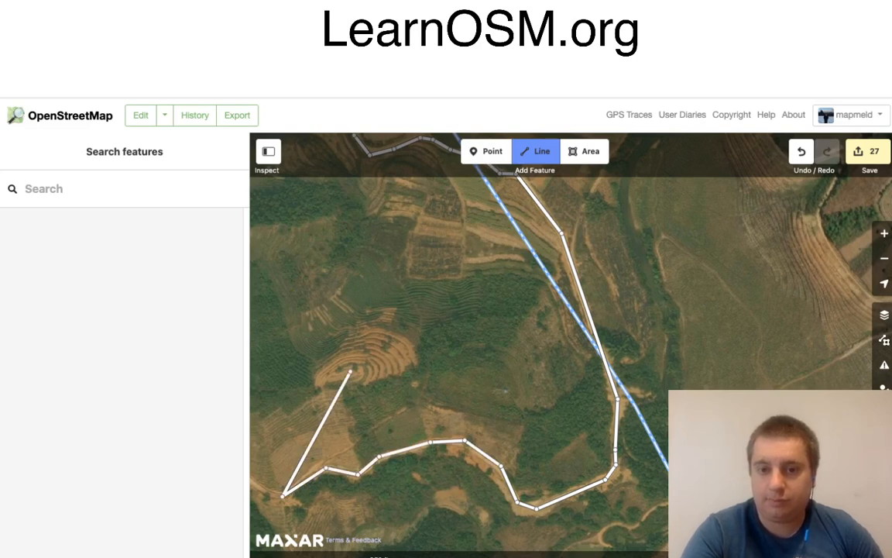
Step: Trace the road northwest past the fields and around the curve enclosing the small wooded hollow, back to the southwest
left_click_drag(306, 381, 777, 328)
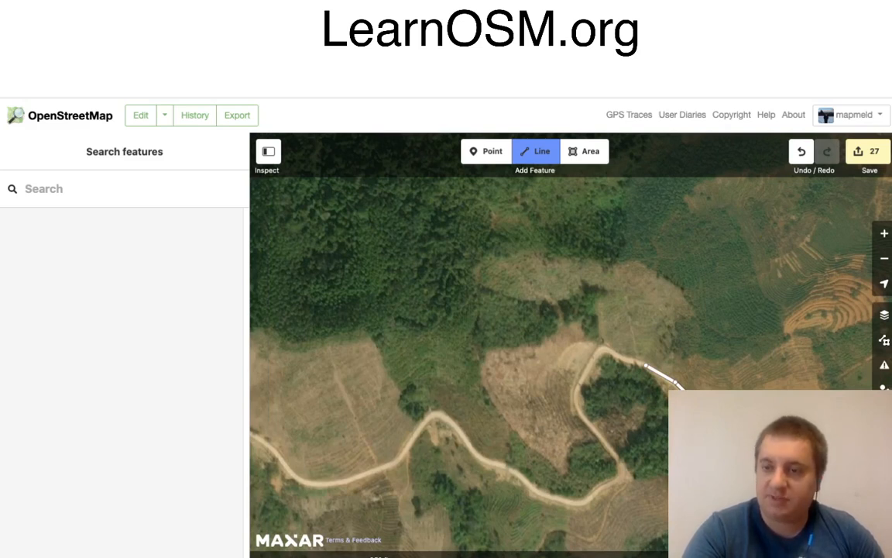
left_click(622, 359)
left_click(604, 348)
left_click(576, 388)
left_click(576, 407)
left_click(618, 457)
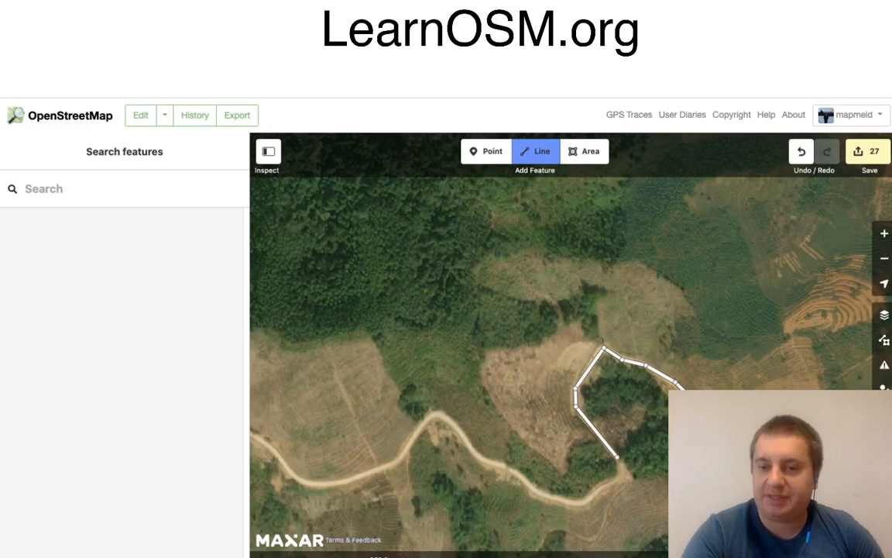
left_click(619, 476)
left_click(596, 488)
left_click(587, 504)
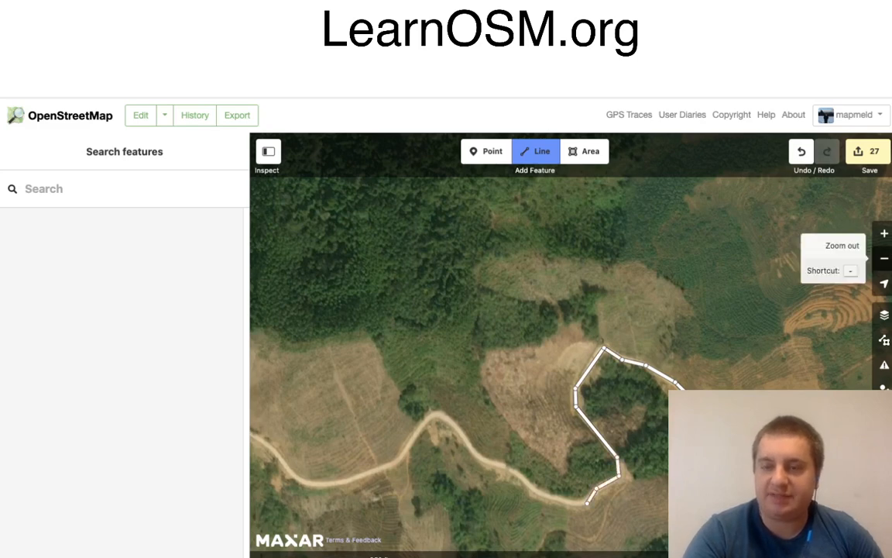
Step: Continue the road southwest along the winding track to the bend northeast of the next village
left_click(884, 258)
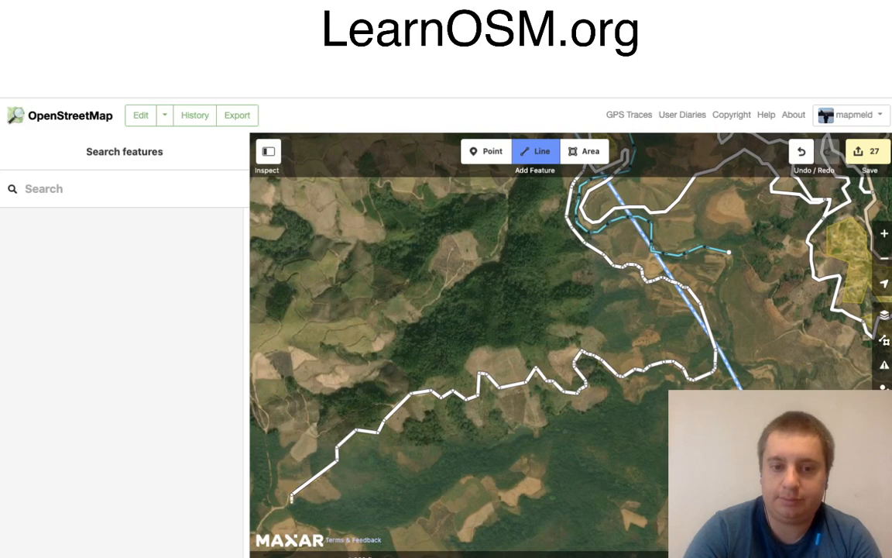
left_click_drag(292, 514, 331, 505)
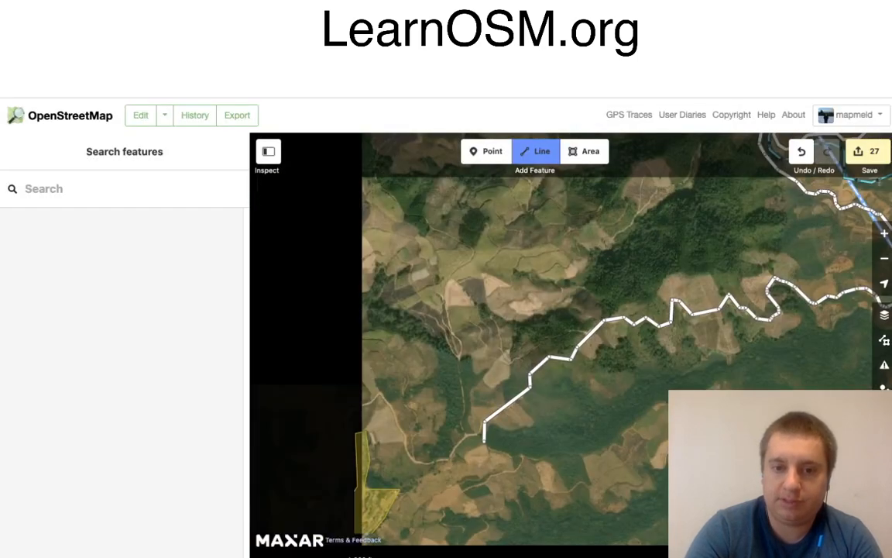
left_click_drag(484, 442, 600, 393)
left_click(603, 375)
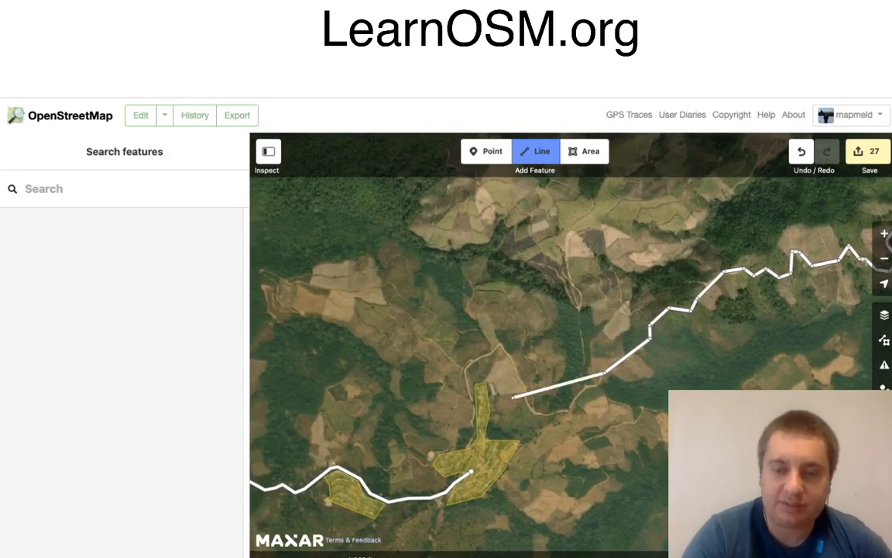
scroll(512, 397, "up", 1)
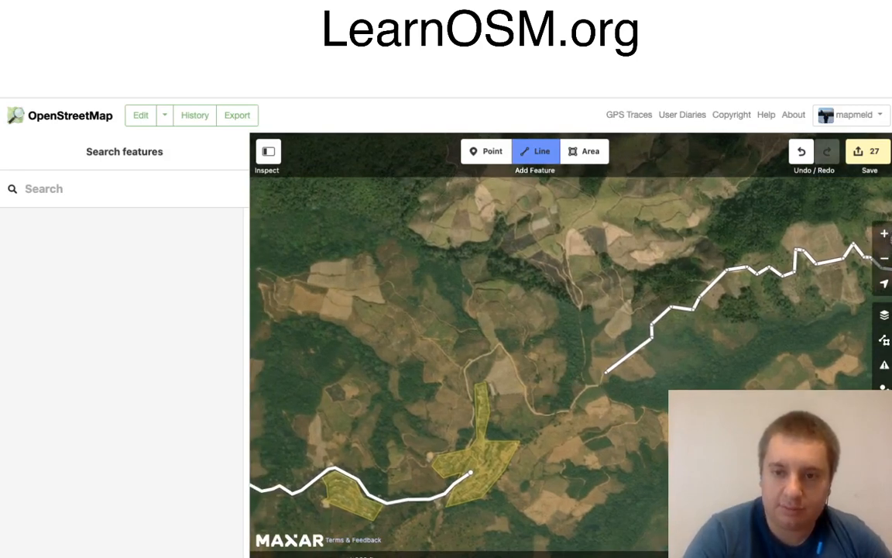
scroll(511, 404, "up", 2)
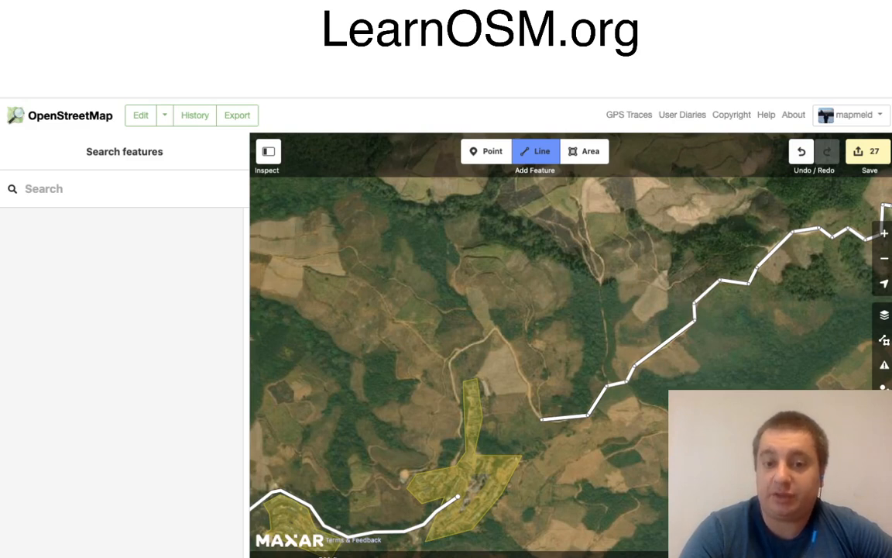
Step: Trace the road around the bare field north of the village to the bend northwest of the residential area
left_click(527, 398)
left_click(529, 386)
left_click(519, 372)
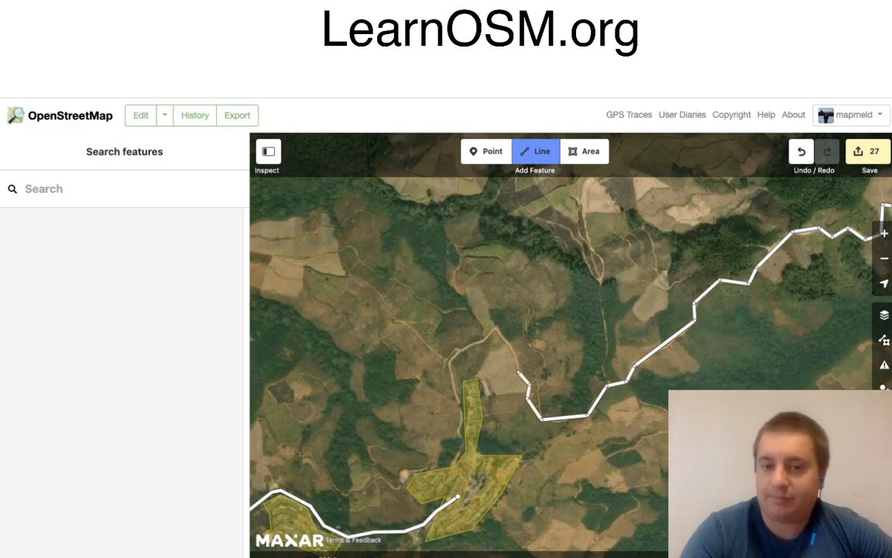
left_click(511, 345)
left_click(496, 329)
left_click(459, 351)
left_click(449, 361)
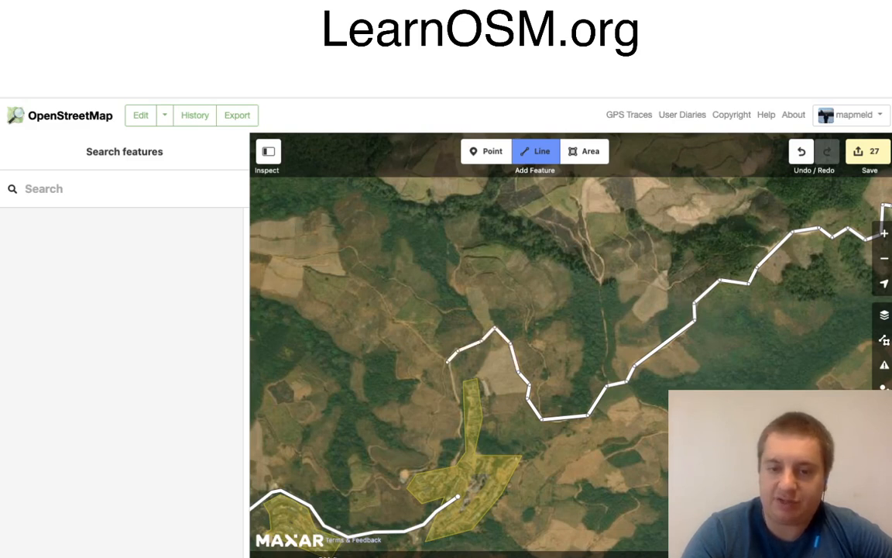
Step: Bring the road south along the western edge of the village's narrow northern strip and try joining it to the existing road's end node
left_click(457, 497)
scroll(458, 496, "up", 3)
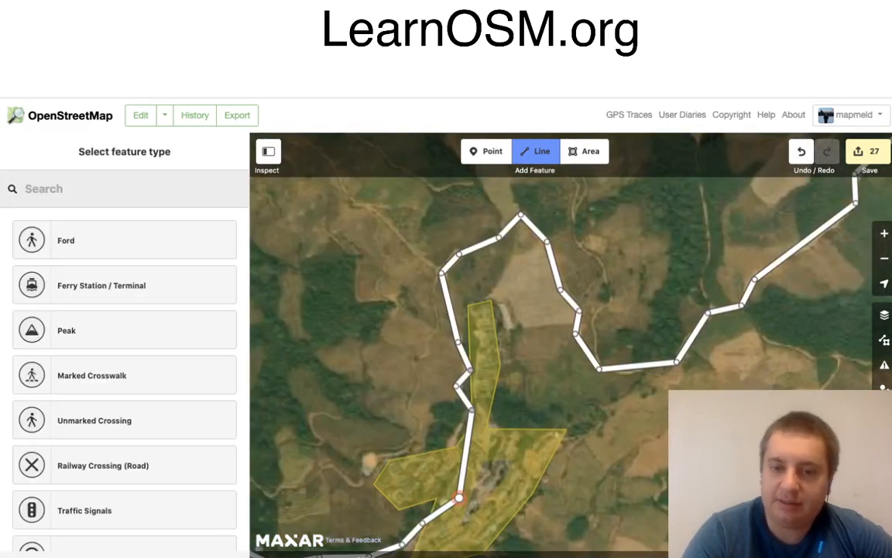
scroll(458, 497, "up", 2)
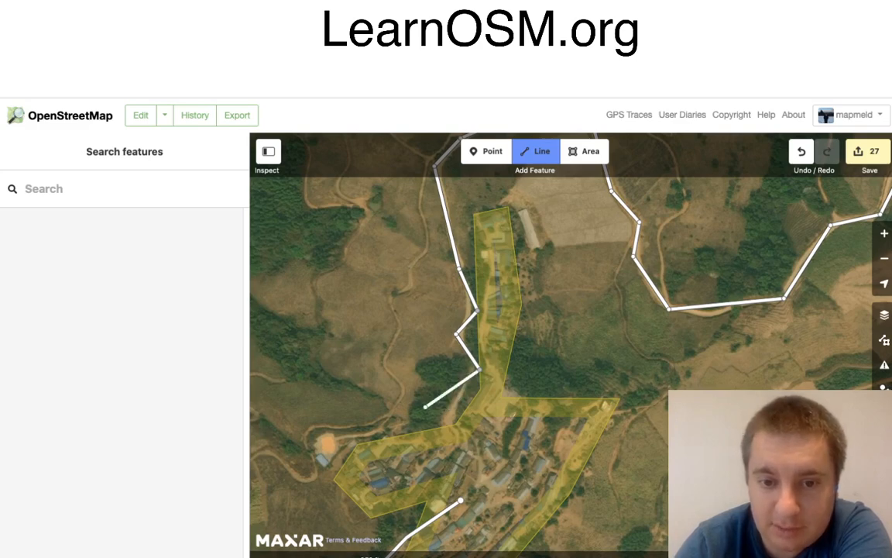
scroll(424, 404, "down", 1)
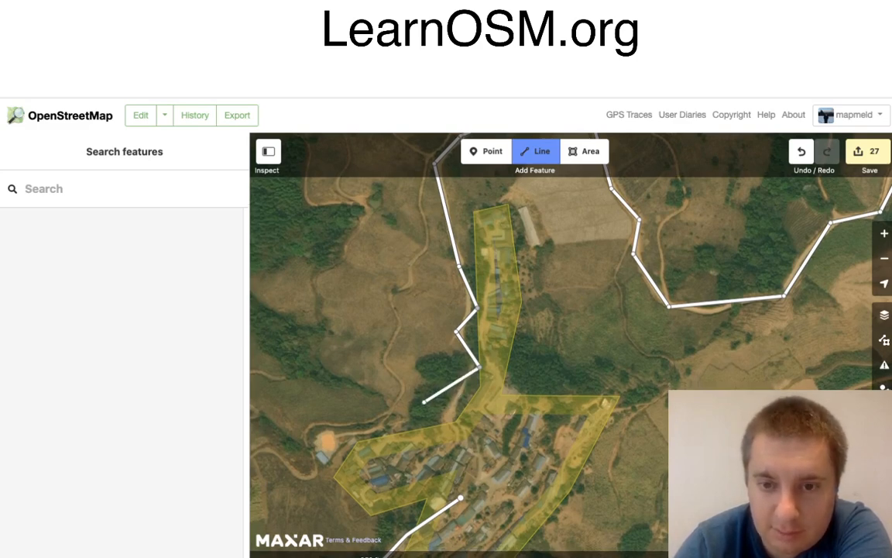
Step: Trace the road through the village's small hairpin and between the houses, finishing it at the existing road's end node
left_click_drag(424, 402, 480, 309)
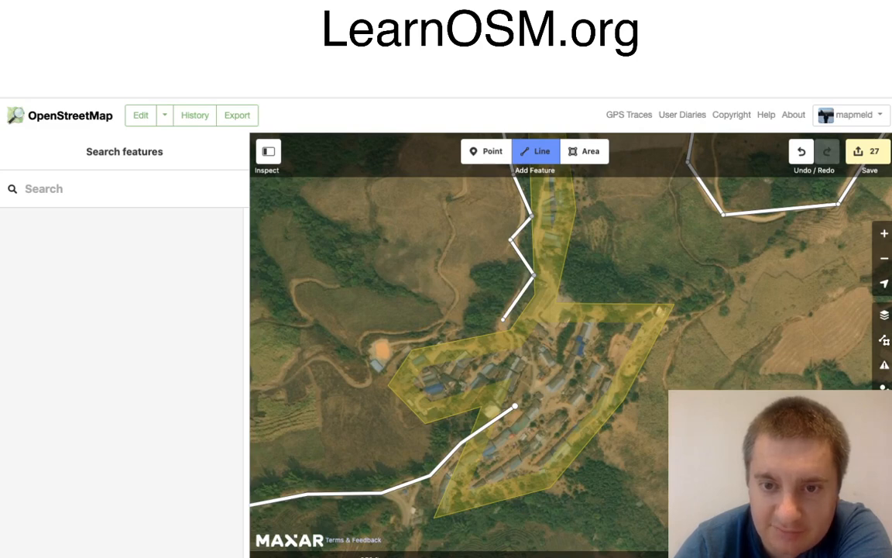
left_click(503, 320)
left_click(510, 338)
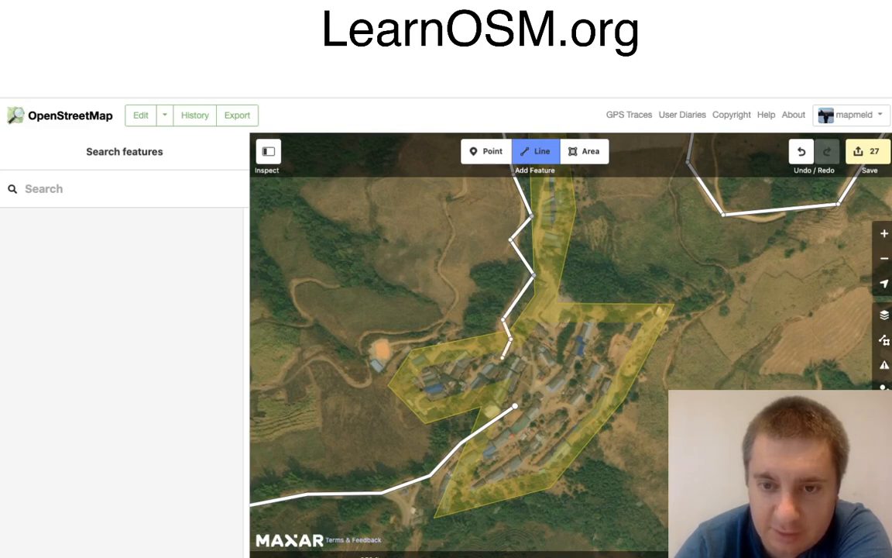
left_click(503, 358)
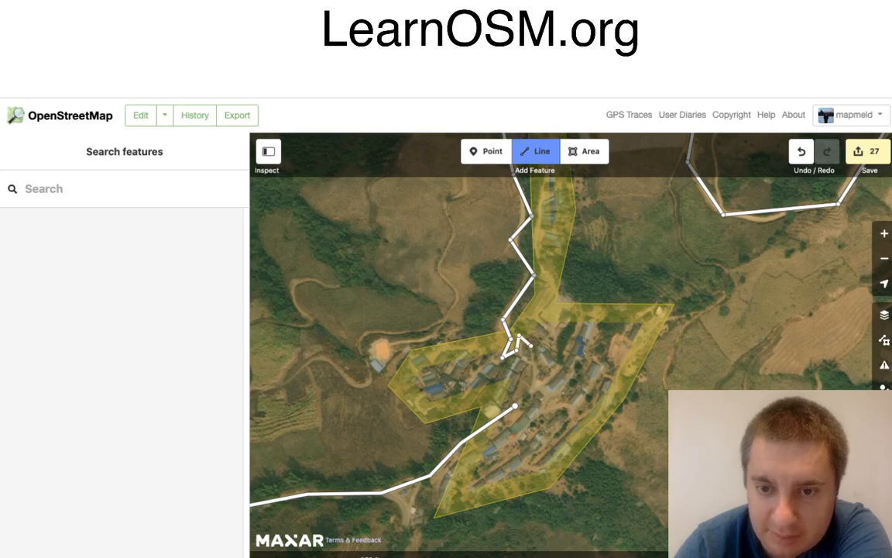
left_click(534, 383)
left_click(532, 392)
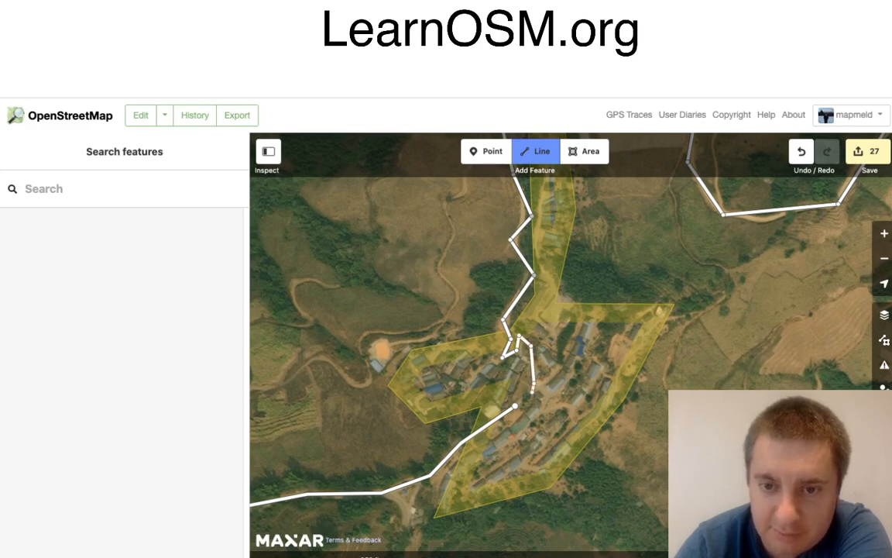
double_click(515, 406)
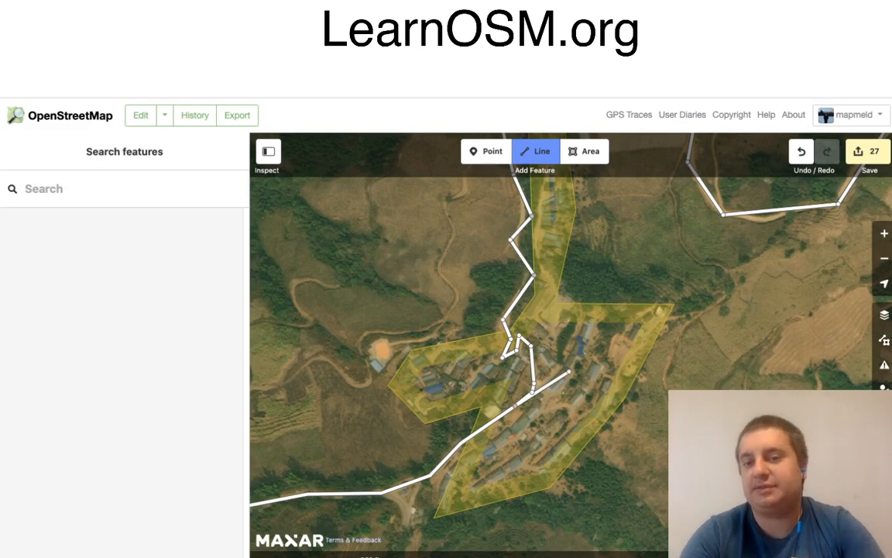
key("Escape")
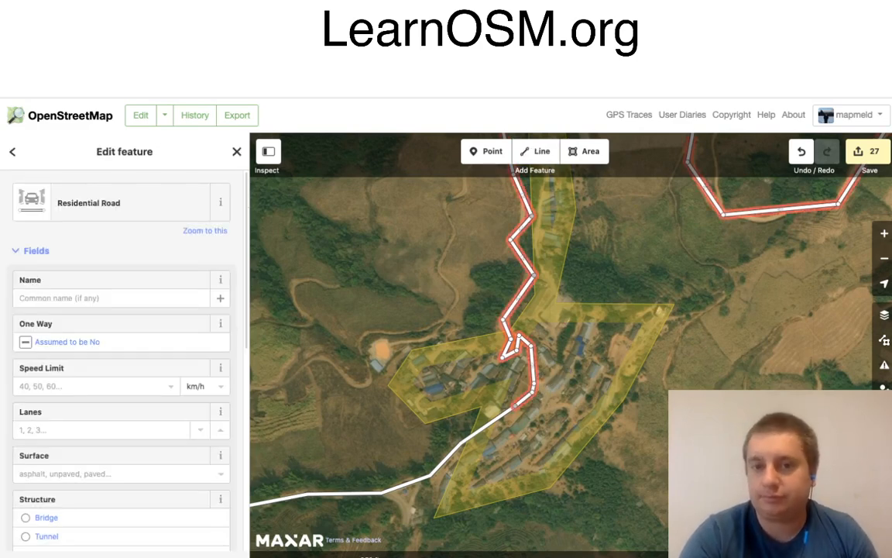
key("Escape")
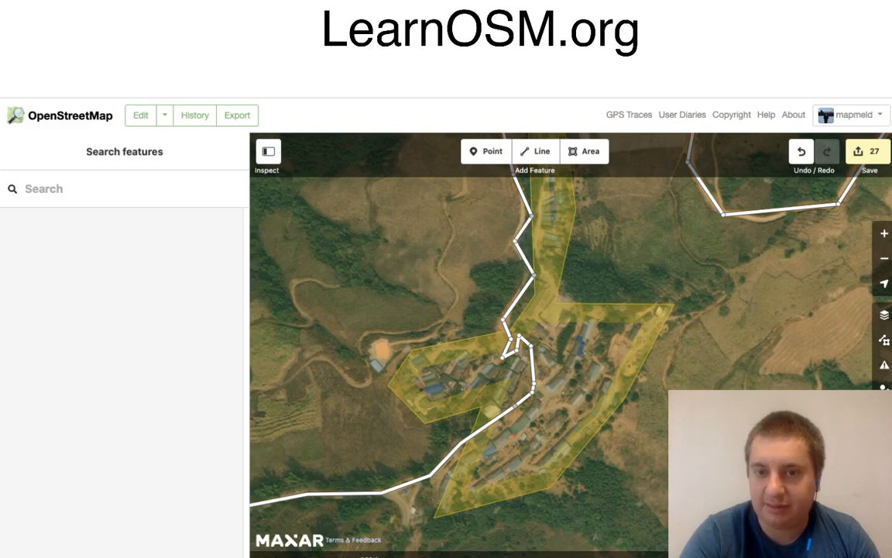
Step: Refine the new residential road by shifting its node west of the village's northern strip and bending its southern curve along the visible track
left_click(533, 366)
key("Escape")
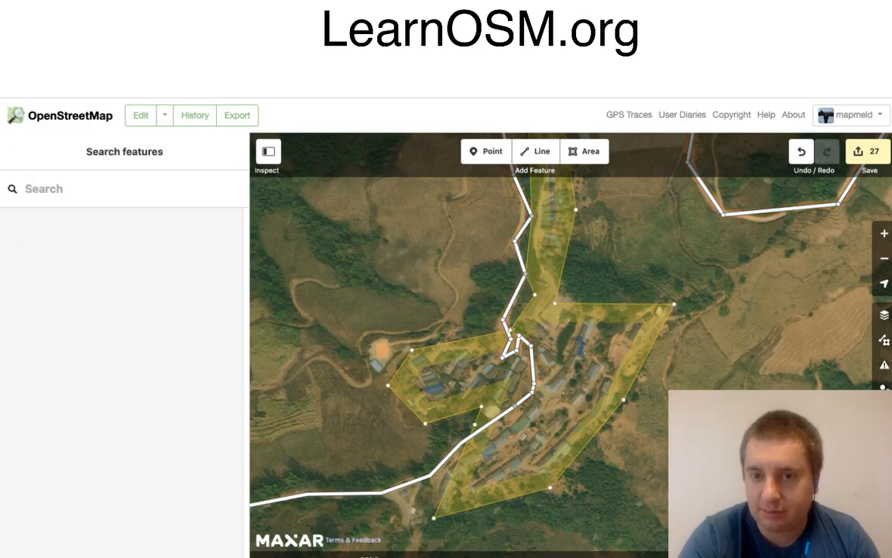
left_click_drag(513, 272, 527, 271)
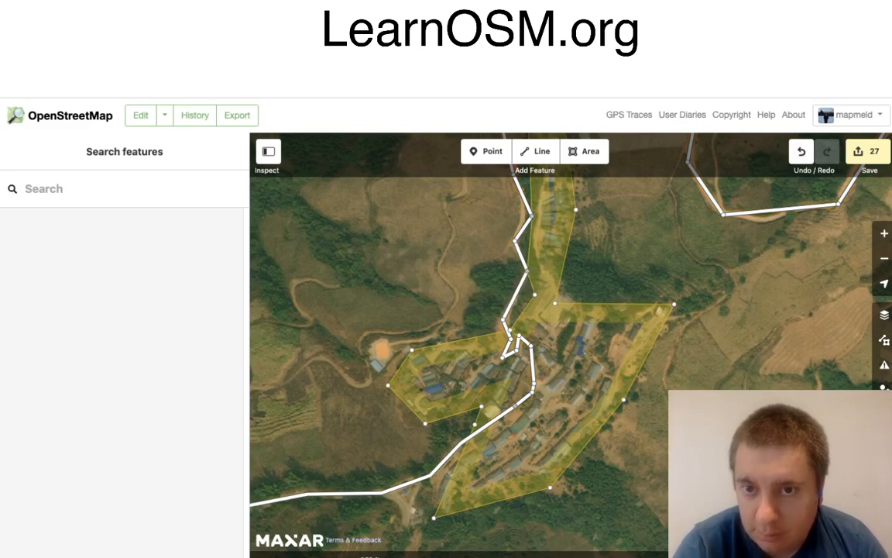
left_click_drag(531, 215, 545, 363)
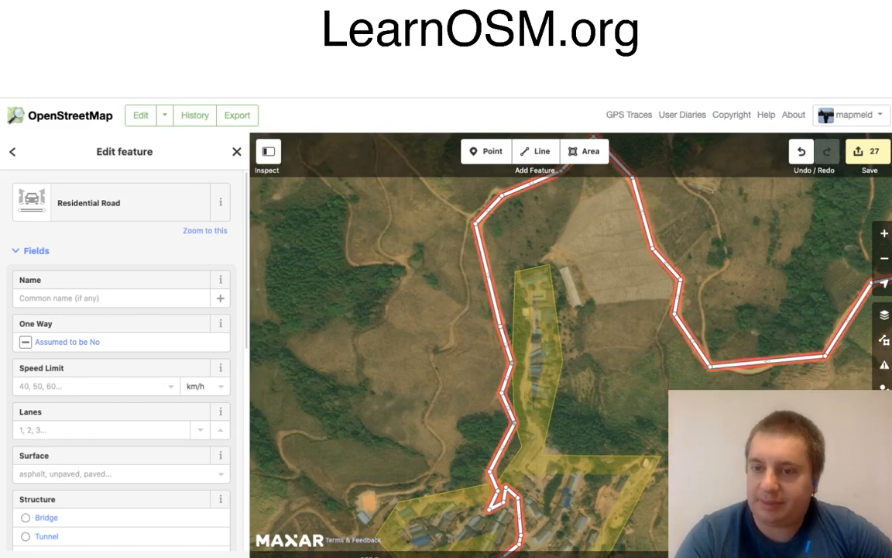
key("Escape")
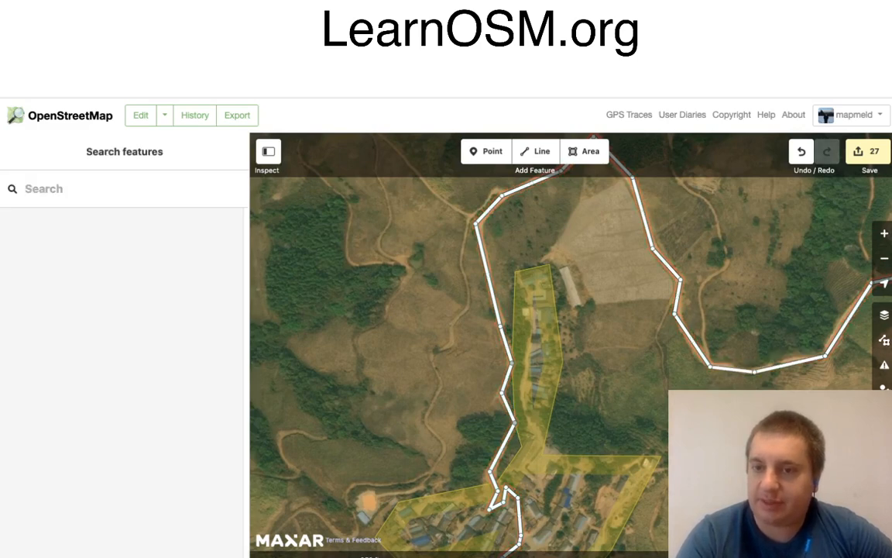
left_click(494, 301)
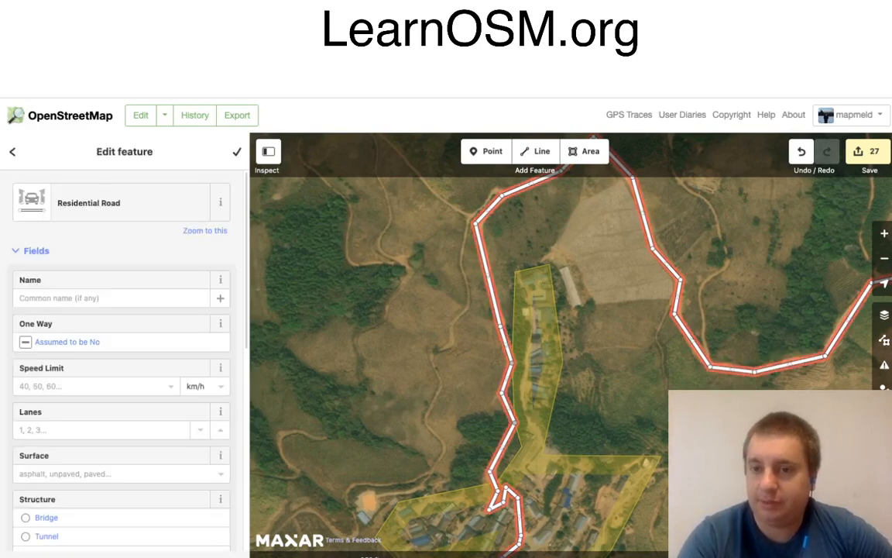
scroll(740, 406, "down", 3)
key("Escape")
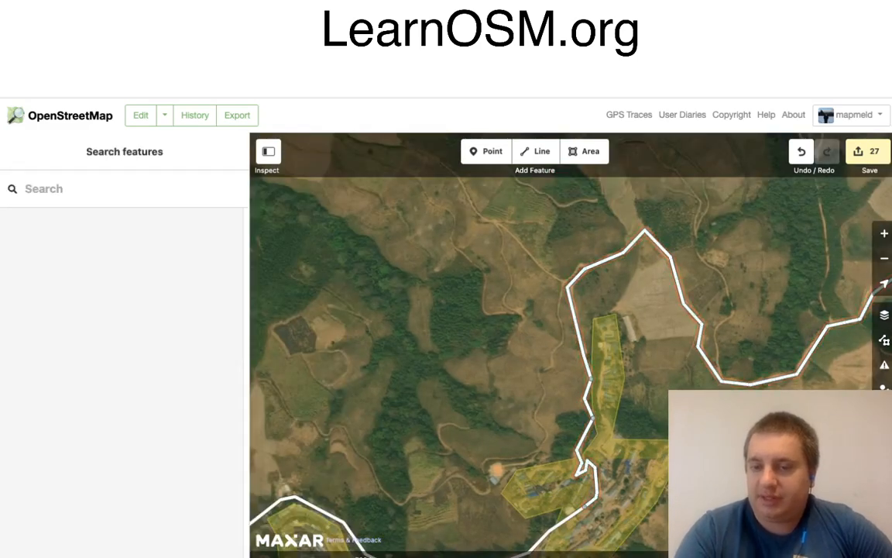
Step: Examine the wider satellite imagery around the mapped villages for further settlements, roads and the valley's watercourse
scroll(745, 454, "down", 5)
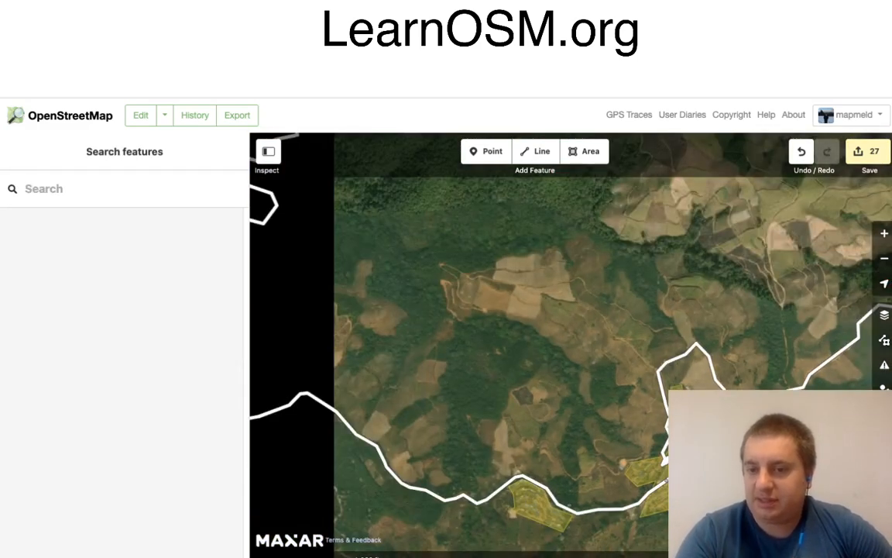
scroll(745, 454, "down", 5)
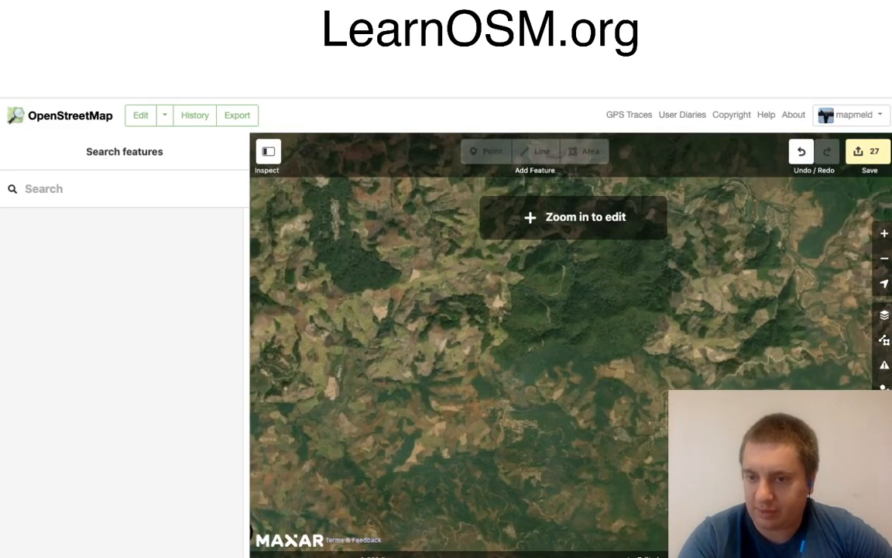
left_click_drag(573, 372, 492, 289)
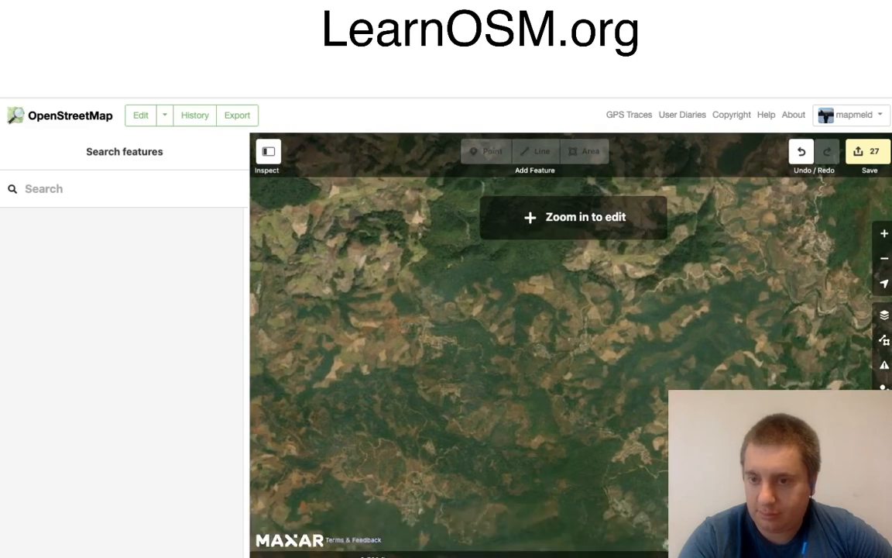
left_click_drag(542, 372, 540, 230)
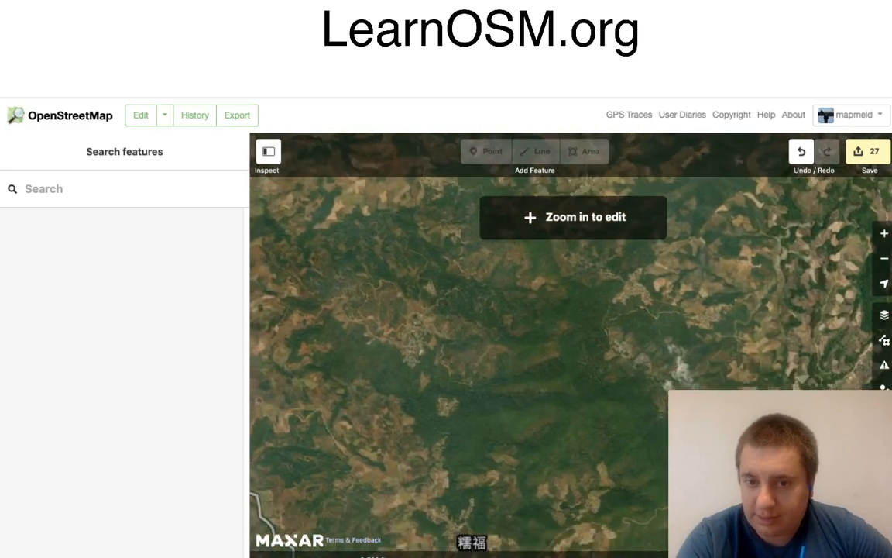
left_click_drag(535, 372, 527, 527)
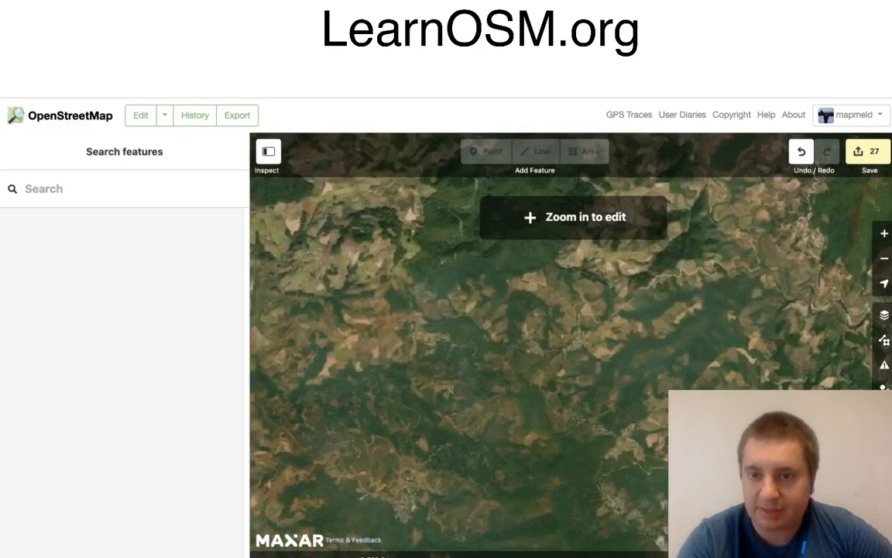
left_click_drag(535, 310, 534, 406)
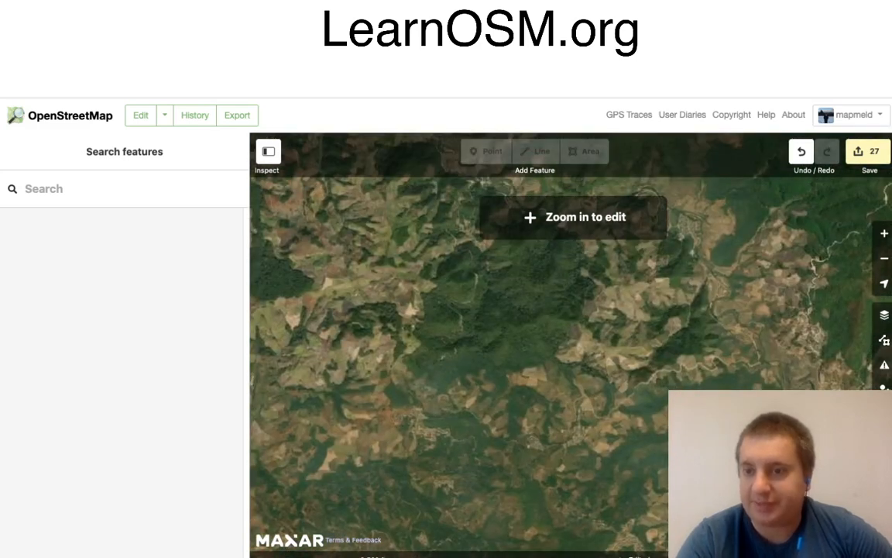
scroll(817, 349, "up", 5)
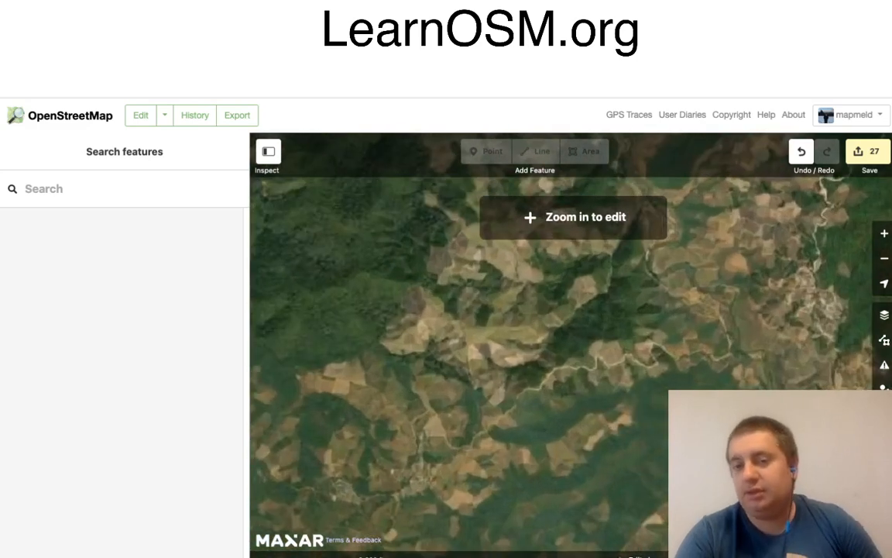
scroll(806, 372, "up", 5)
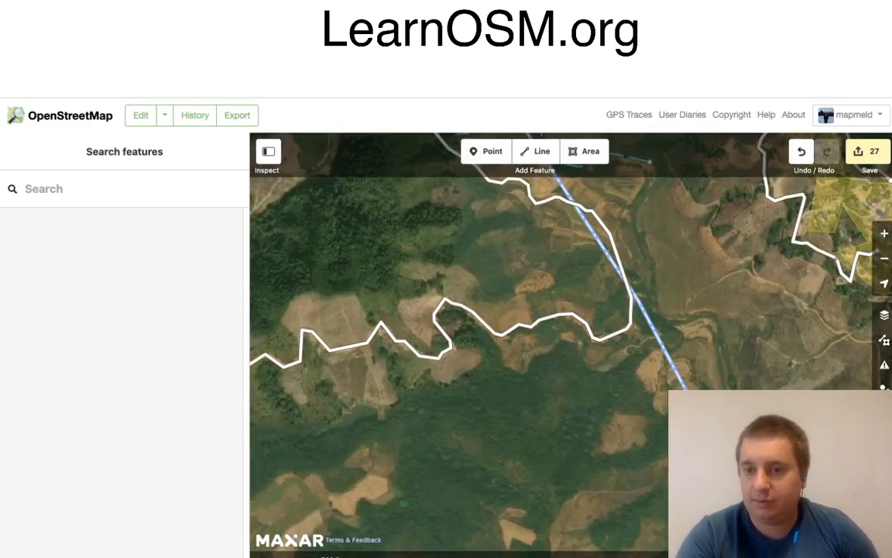
Step: Continue the stream from its open end node southwest along the channel east of the road's large loop
left_click_drag(573, 313, 506, 329)
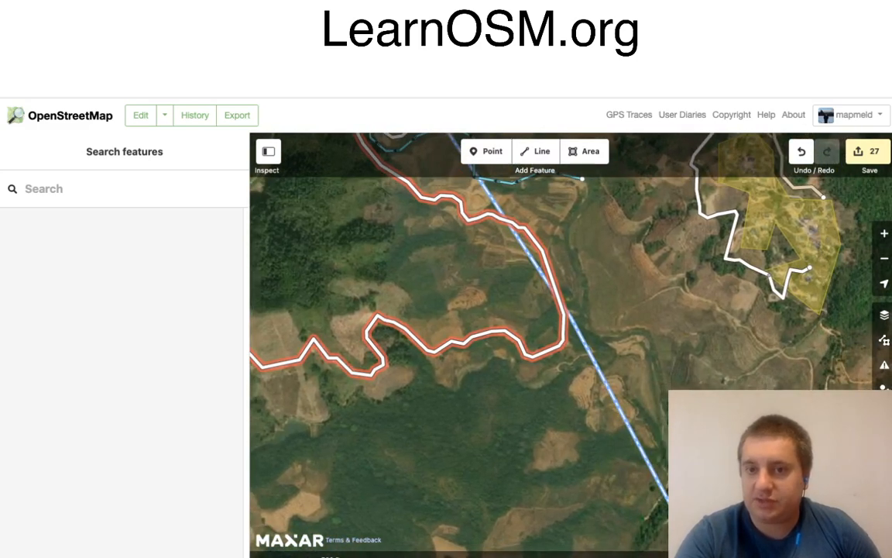
right_click(583, 179)
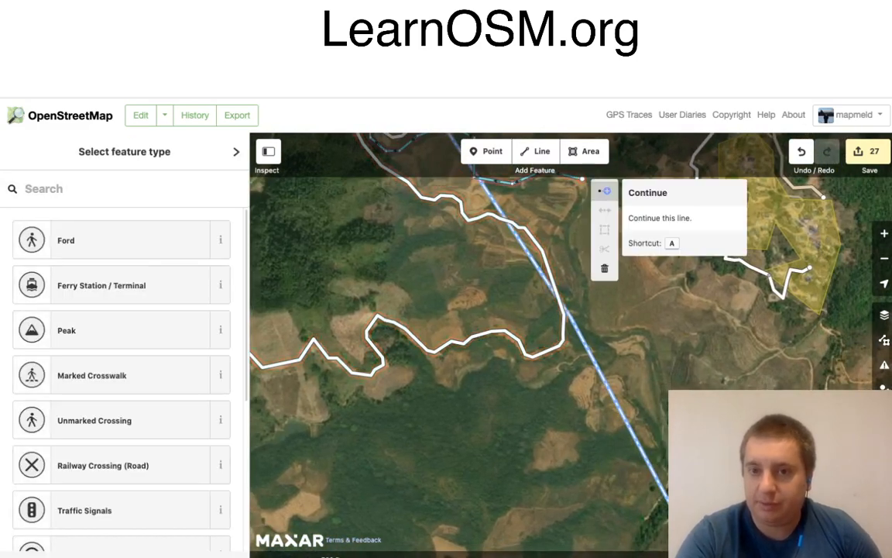
left_click(605, 191)
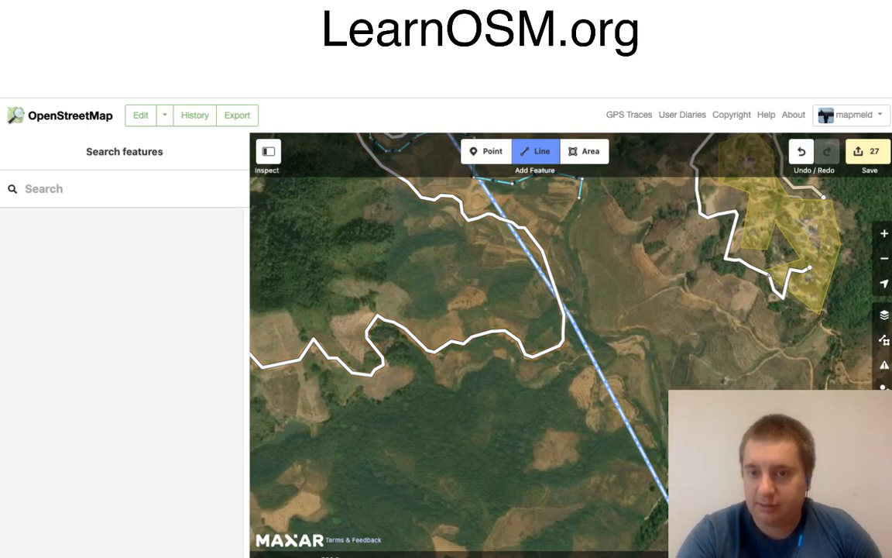
left_click(579, 197)
left_click(563, 222)
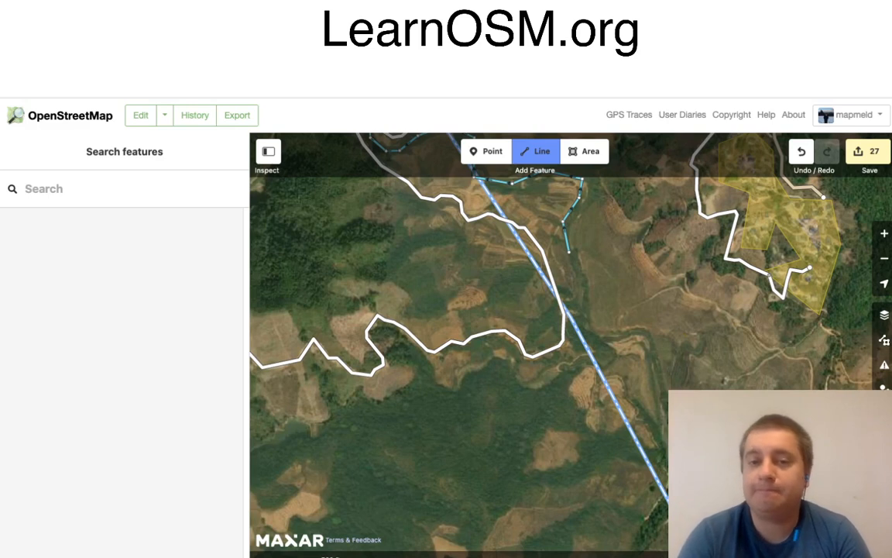
Step: Trace the stream south past the road loop, then east to the bend below the terraced fields
left_click(584, 277)
left_click(584, 304)
left_click(592, 333)
left_click(615, 336)
left_click(632, 333)
left_click(645, 336)
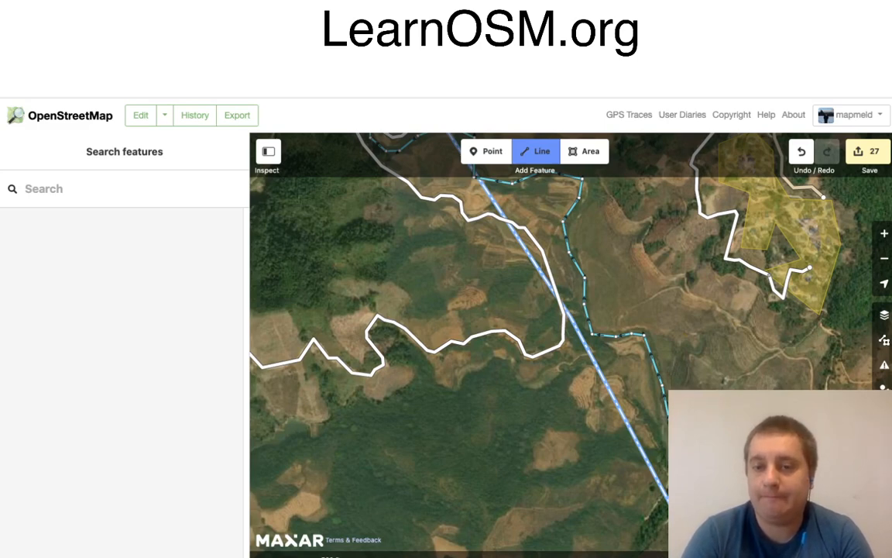
Step: Trace the stream southeast through its meanders and finish the line in the narrow valley south of the next village
left_click_drag(700, 556, 600, 530)
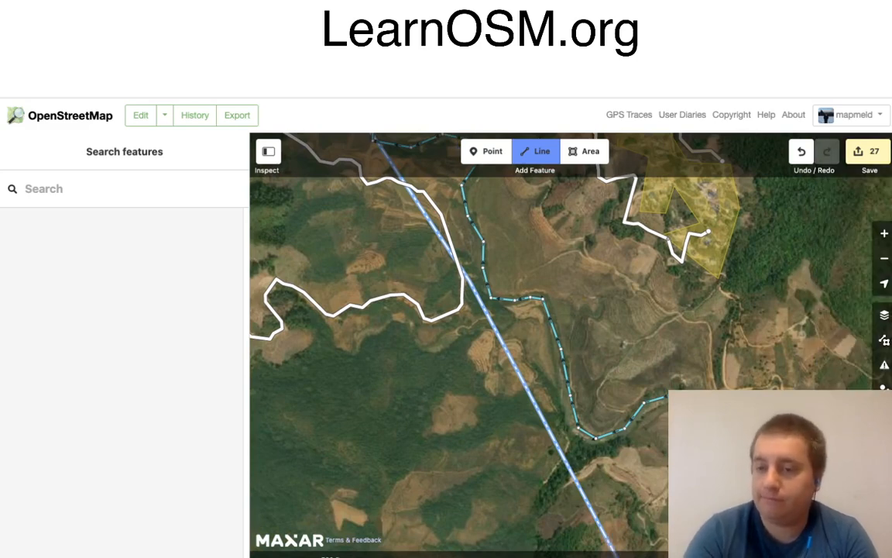
left_click_drag(617, 556, 375, 369)
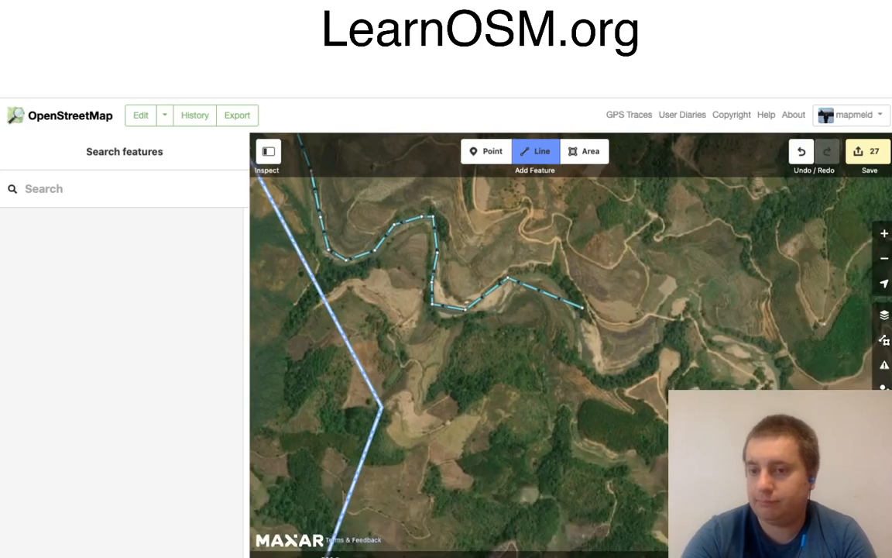
scroll(582, 307, "right", 4)
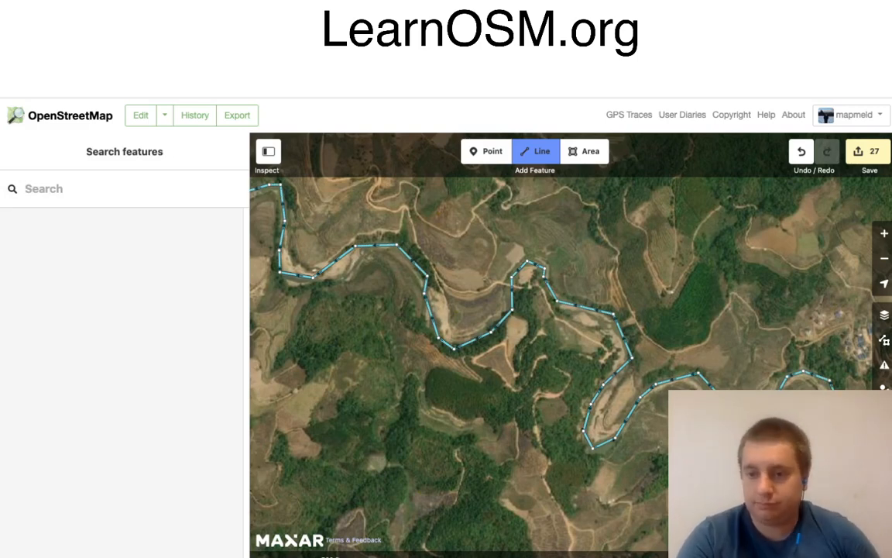
key("Return")
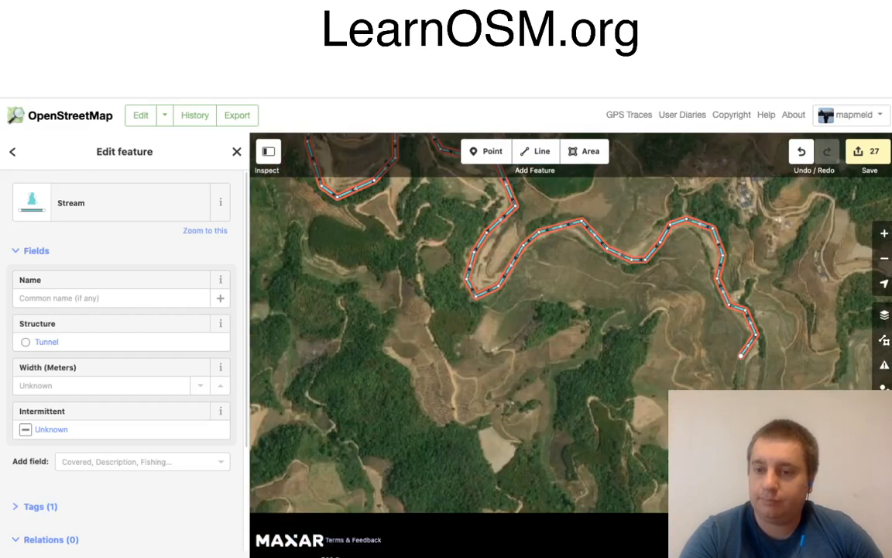
Step: Start a new road line on the existing minor road beside the roadside clearing east of the valley, heading west
left_click_drag(573, 341, 368, 312)
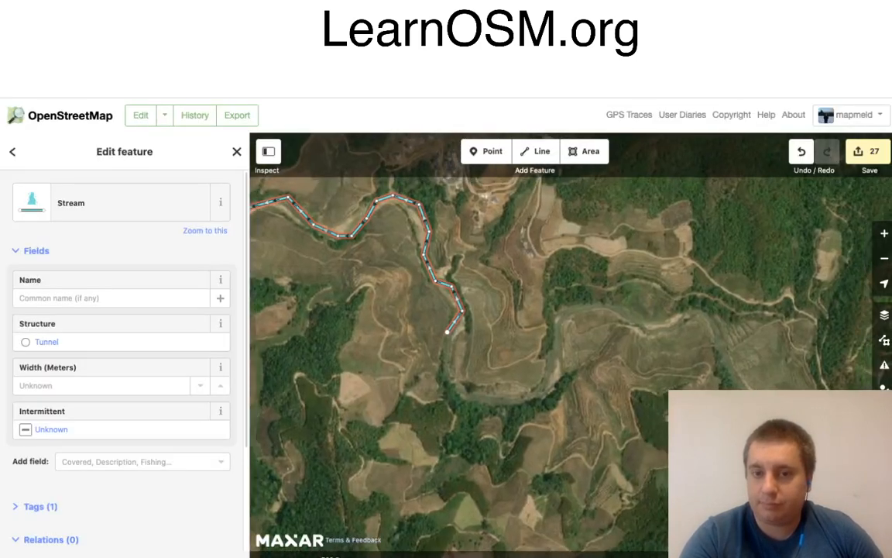
left_click_drag(542, 333, 492, 325)
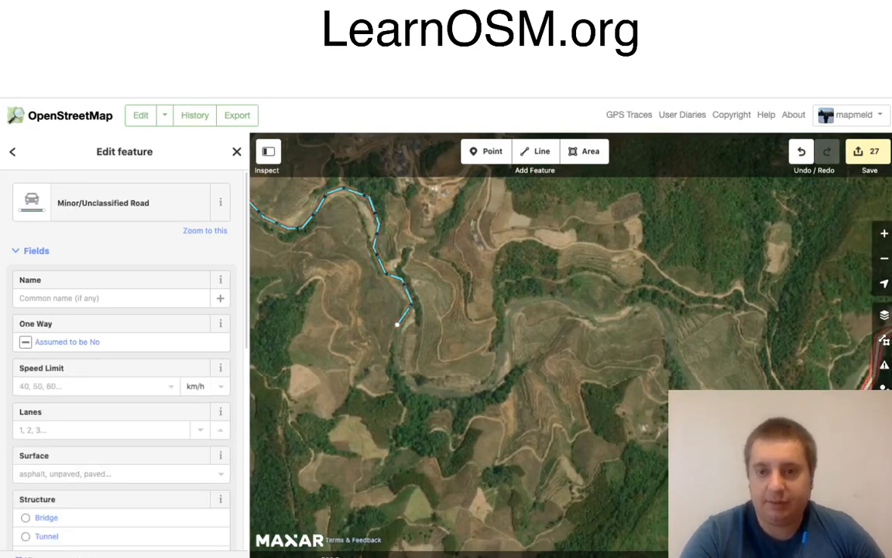
key("Escape")
left_click_drag(542, 333, 379, 352)
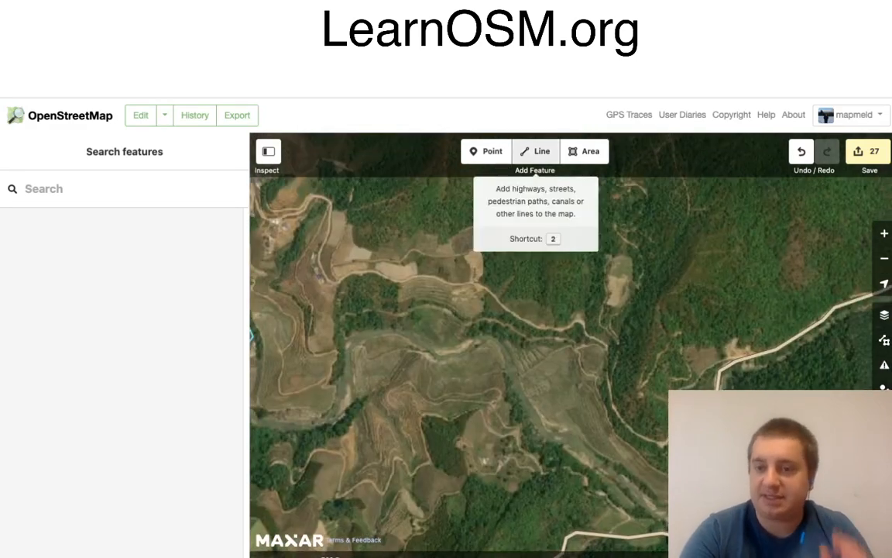
left_click(534, 151)
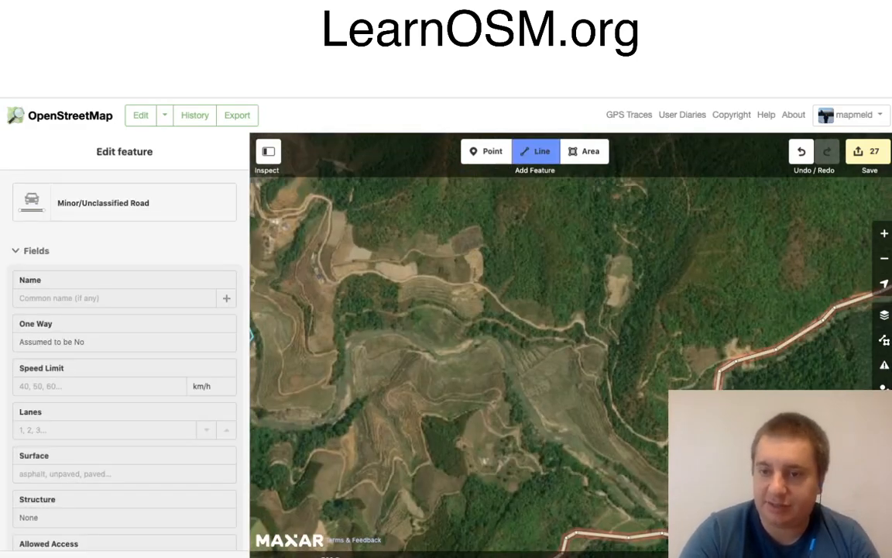
left_click(726, 357)
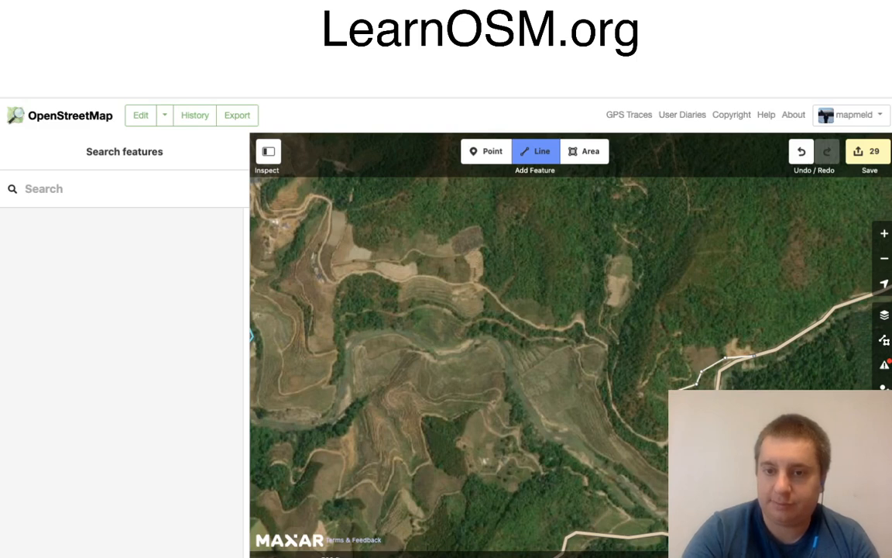
Step: Trace the new road northwest along the forest edge east of the terraced fields to the small bend at their northern corner
left_click(666, 443)
left_click(635, 432)
left_click(615, 410)
left_click(607, 375)
left_click(605, 343)
left_click(586, 335)
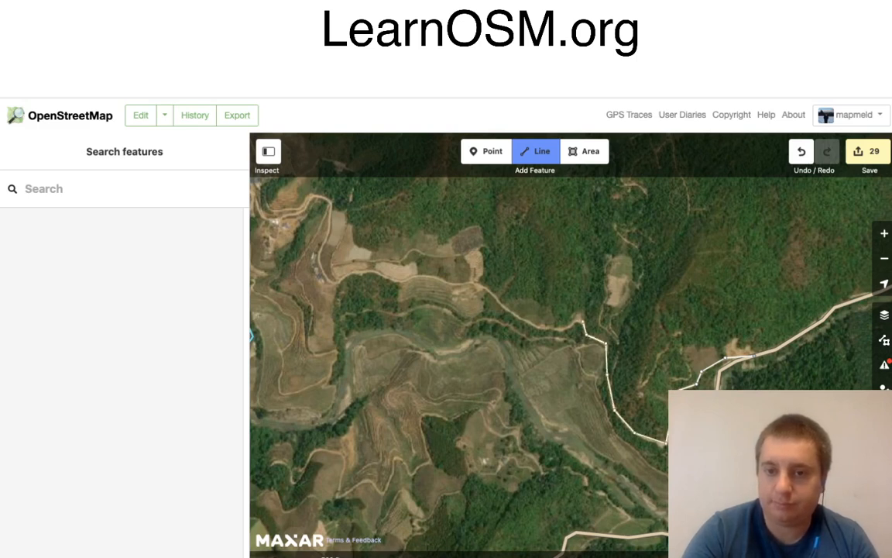
Step: Continue the road around the small bend and northwest along the forest edge to the eastern end of the bare fields
left_click(575, 319)
left_click(573, 326)
left_click(561, 330)
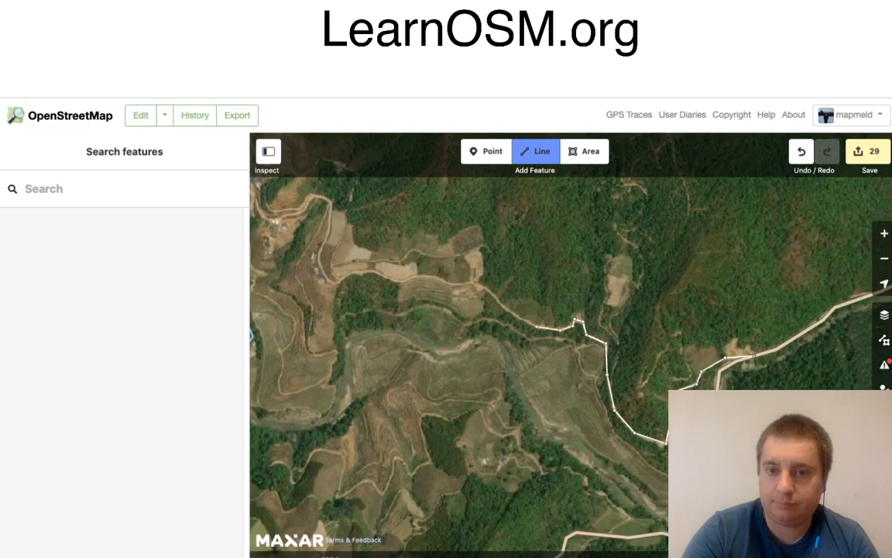
left_click(536, 326)
left_click(499, 303)
left_click(487, 285)
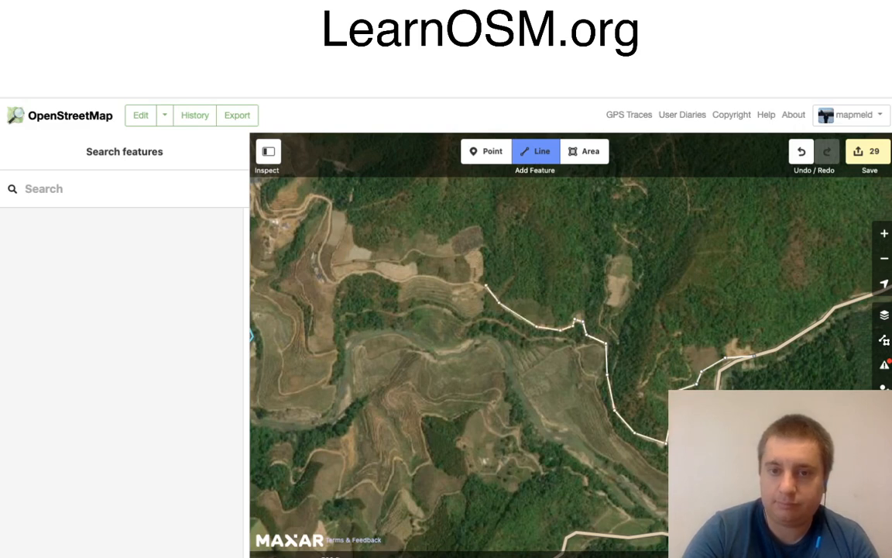
Step: Trace the road west between the bare fields and the curved terraces to the fields' western end
left_click(467, 282)
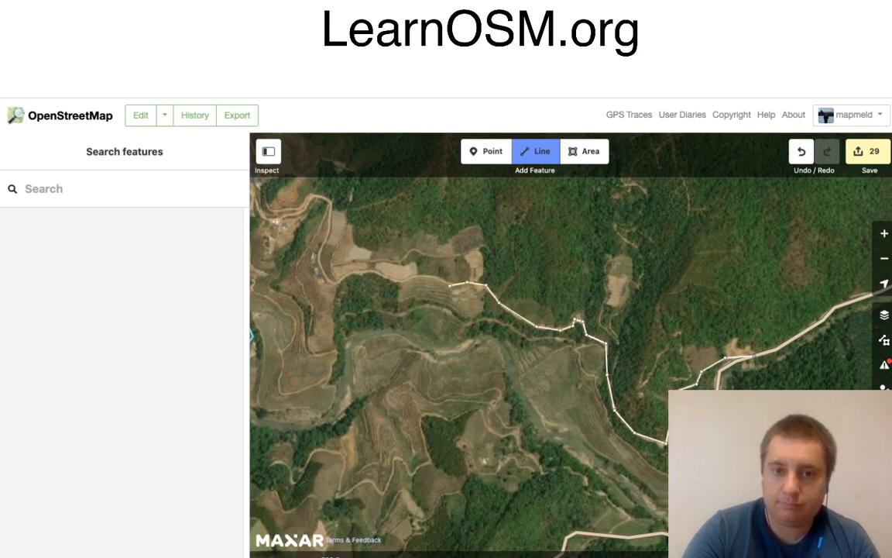
left_click(450, 285)
left_click(433, 275)
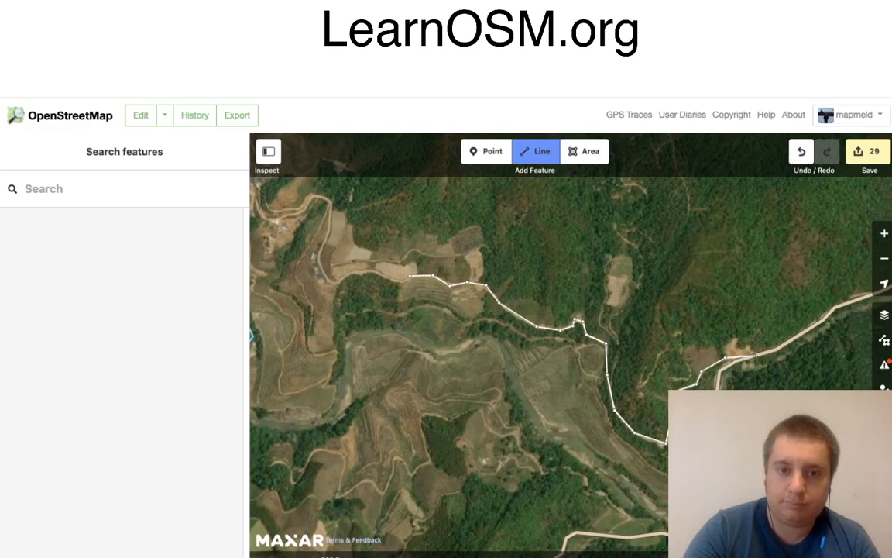
left_click(410, 276)
left_click(374, 271)
left_click(346, 274)
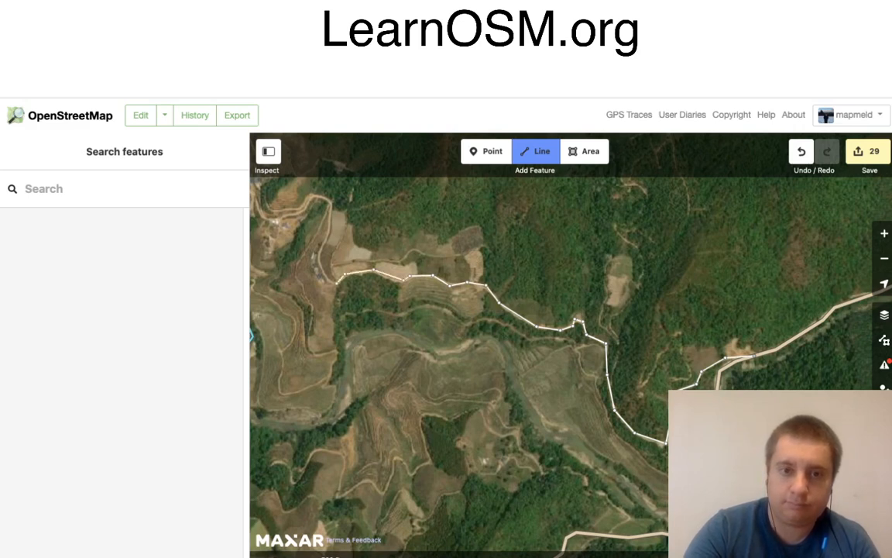
Step: Trace the road north from the bare fields' western end, around the bend, and west to the buildings at the settlement's edge
left_click(337, 283)
left_click(318, 256)
left_click(331, 235)
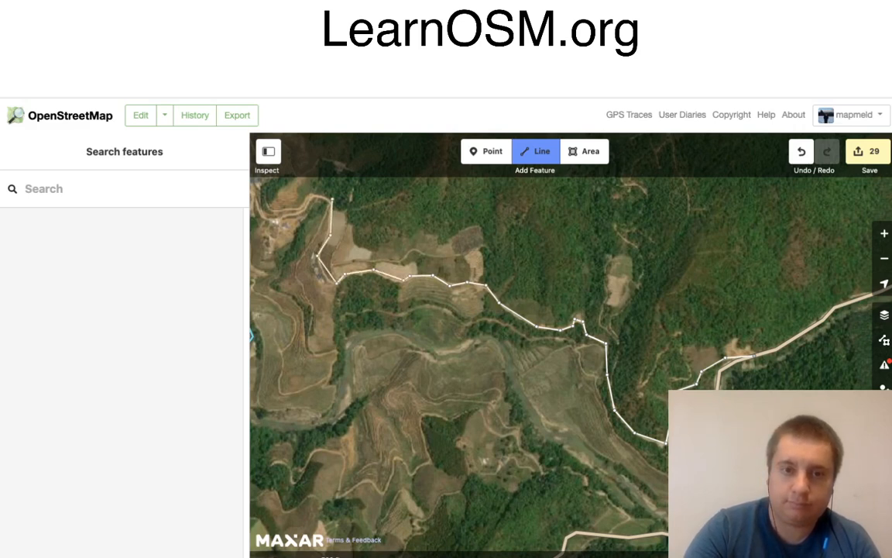
left_click(332, 199)
left_click(316, 194)
left_click(303, 210)
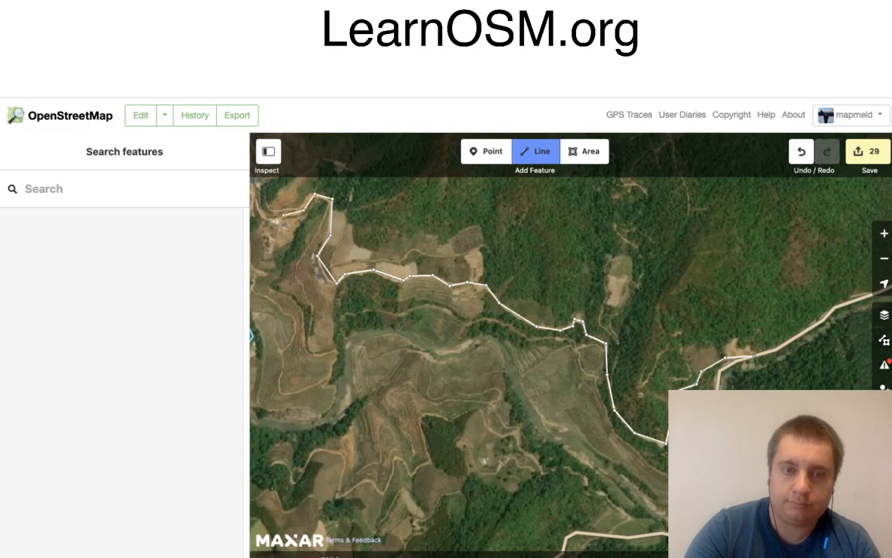
left_click(284, 215)
left_click(261, 215)
Step: Continue the road through the village past the blue-roofed houses and southwest below the hamlet to the bend at the forest edge
left_click_drag(315, 238, 349, 265)
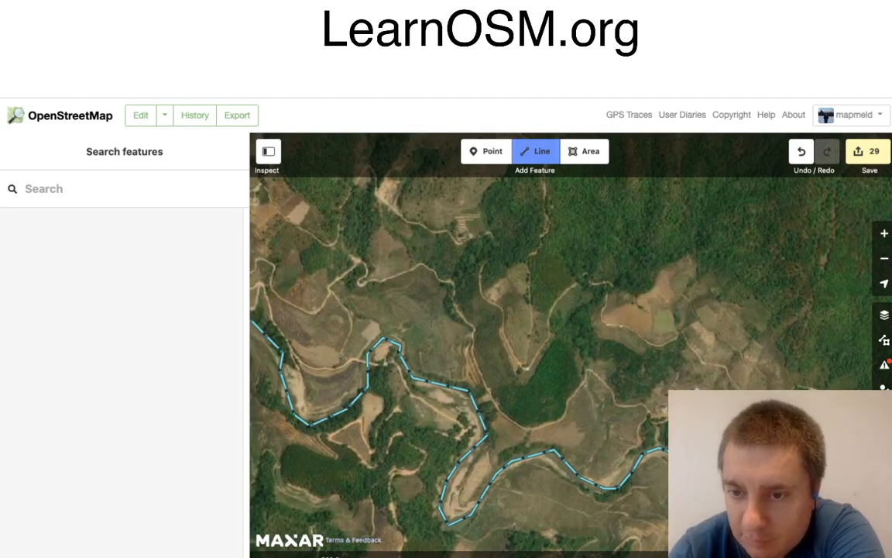
key("Right")
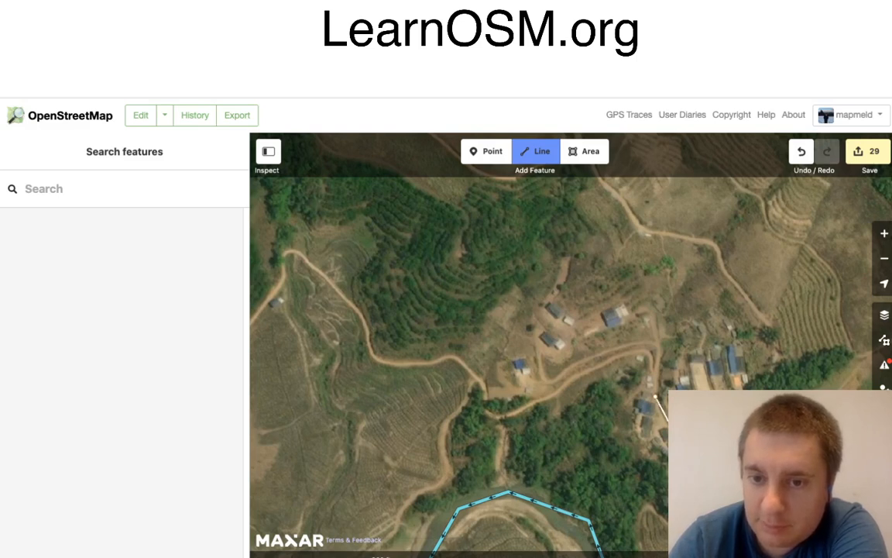
left_click(655, 396)
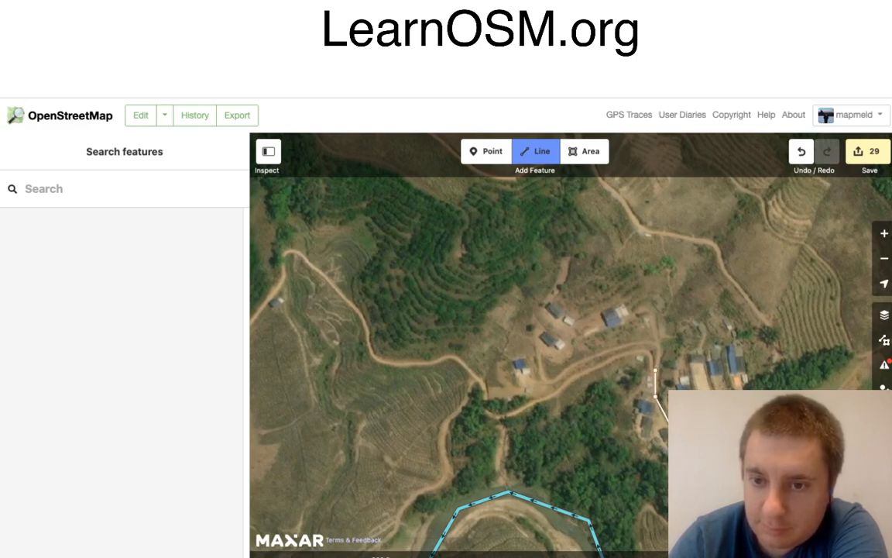
left_click(649, 354)
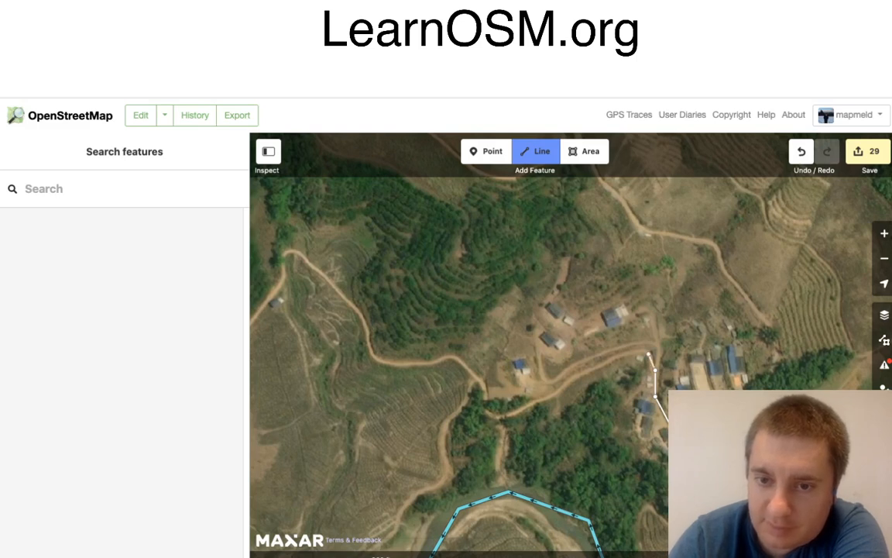
left_click(641, 351)
left_click(572, 377)
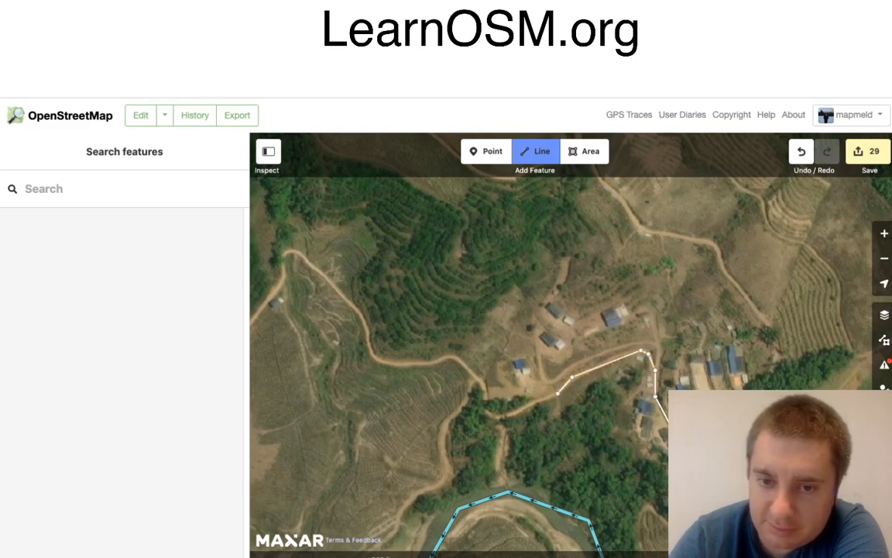
left_click(499, 416)
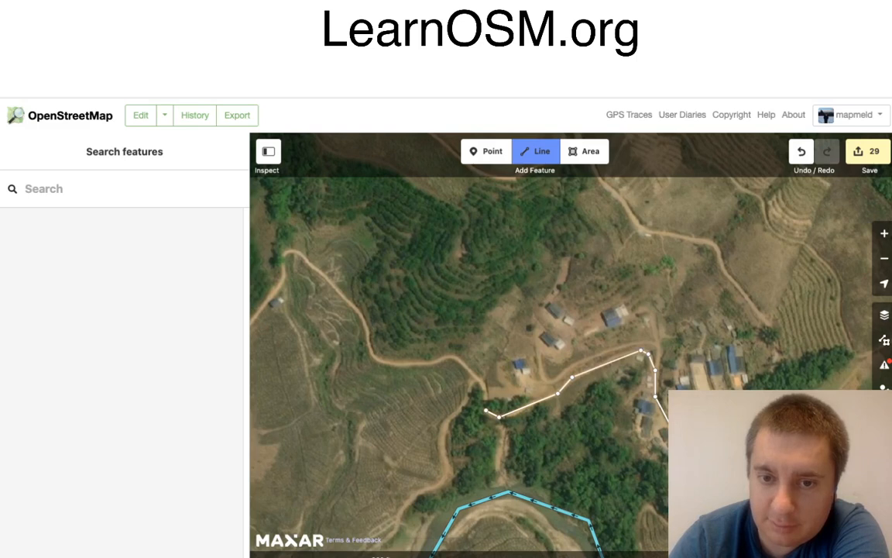
left_click(486, 410)
Step: Trace the road northwest from the forest-edge bend along the track between the dark plantation and the terraced fields
left_click(484, 382)
left_click(456, 357)
left_click(436, 362)
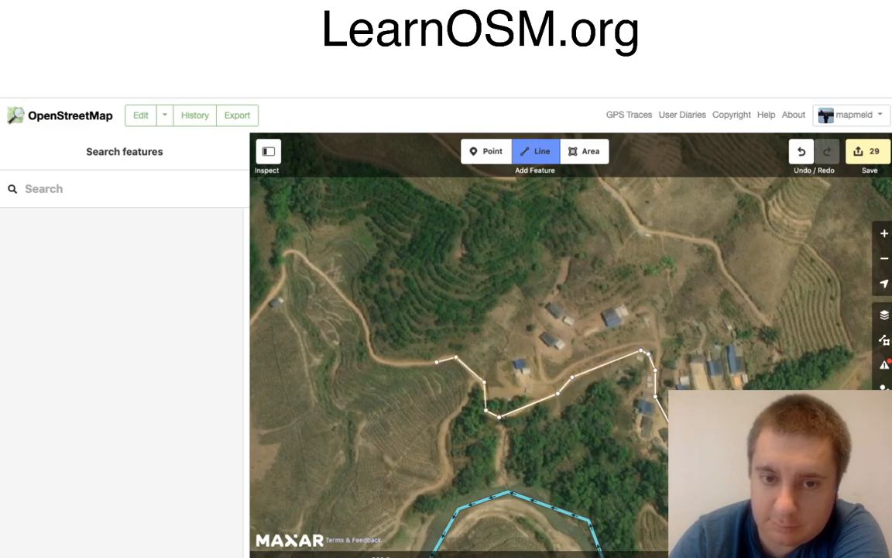
left_click(378, 361)
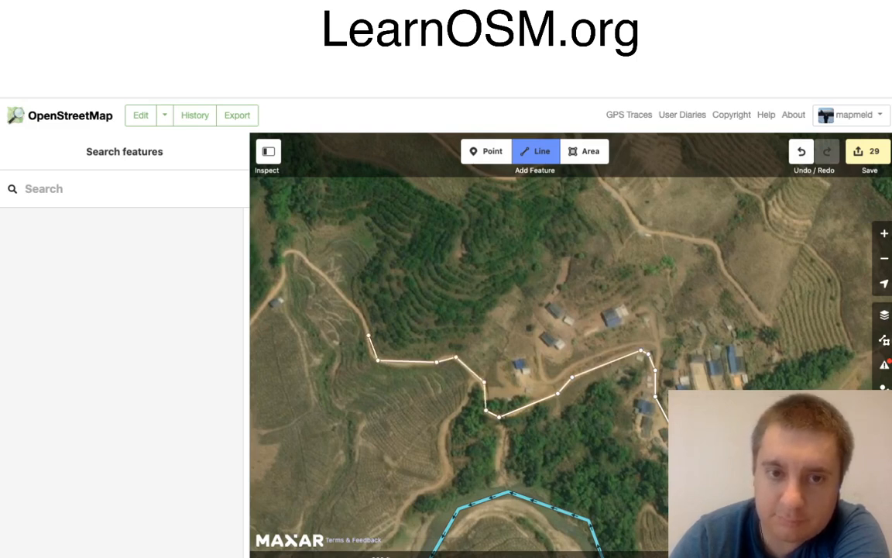
left_click(368, 335)
left_click(360, 314)
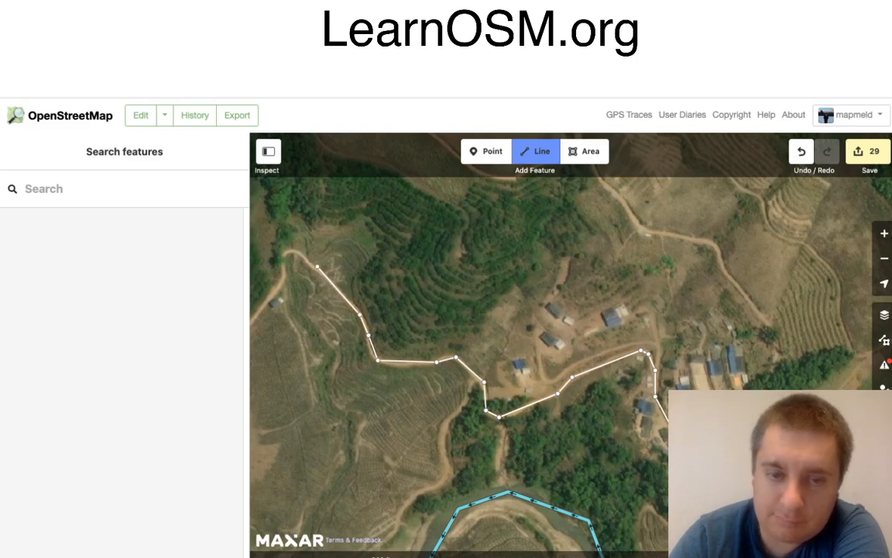
Step: Trace the road around the hilltop bend and southwest past the isolated building, and finish the line there
left_click(317, 266)
left_click(300, 251)
left_click(287, 251)
left_click(280, 254)
left_click(284, 276)
left_click(260, 311)
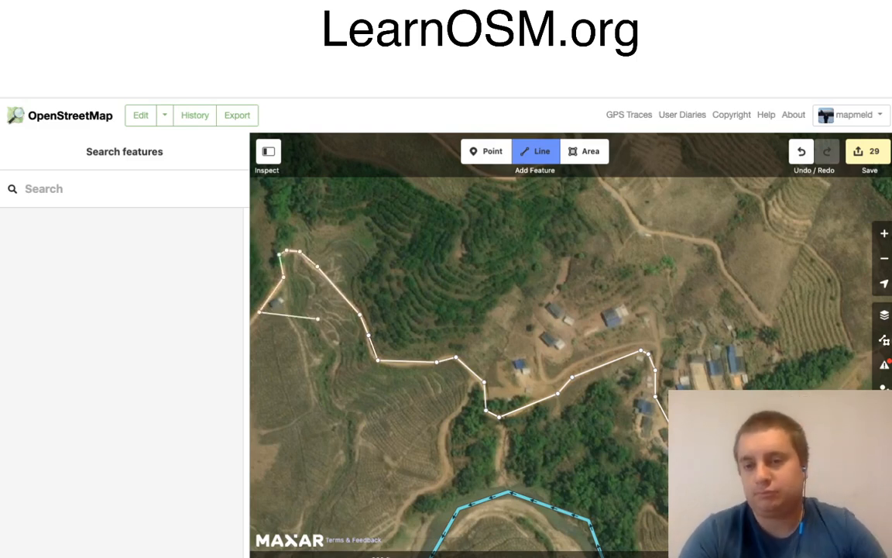
key("Return")
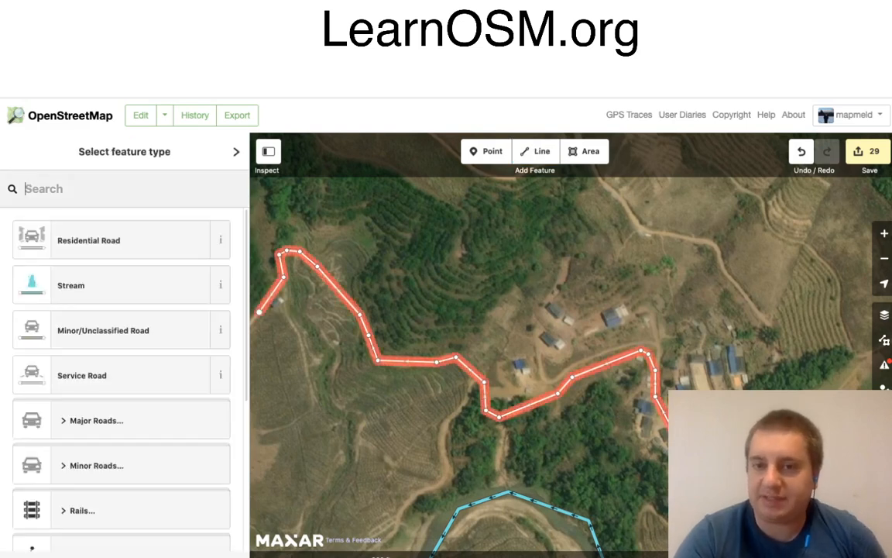
Step: Outline the village houses on both sides of the road as an area and classify it as Residential Area
key("3")
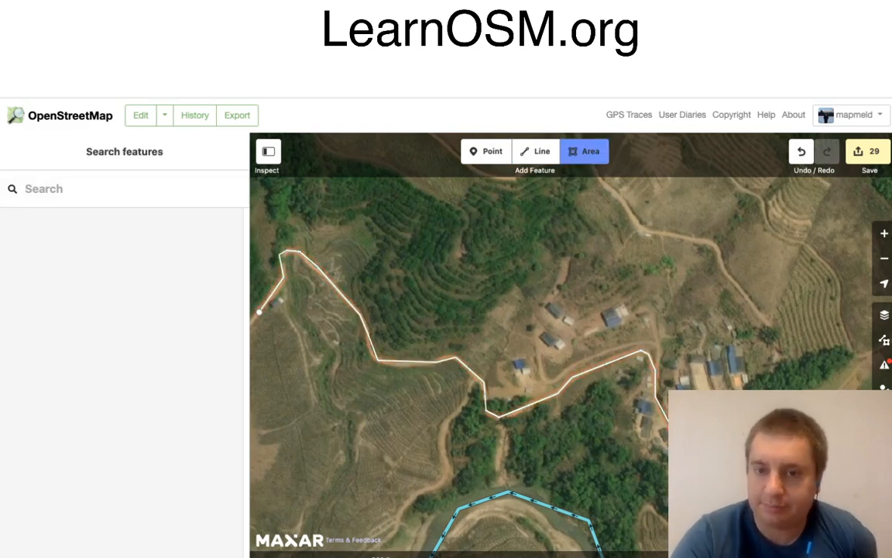
left_click(505, 384)
left_click(544, 279)
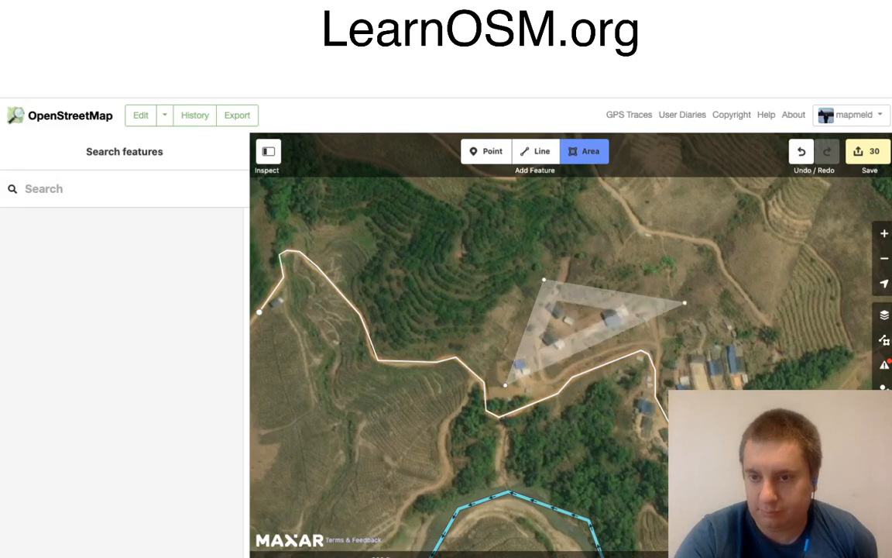
left_click(750, 303)
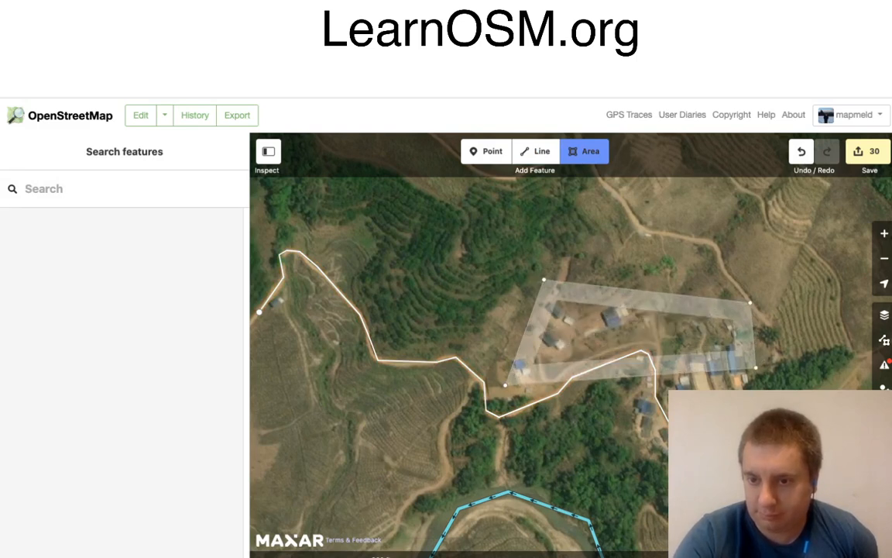
left_click(756, 368)
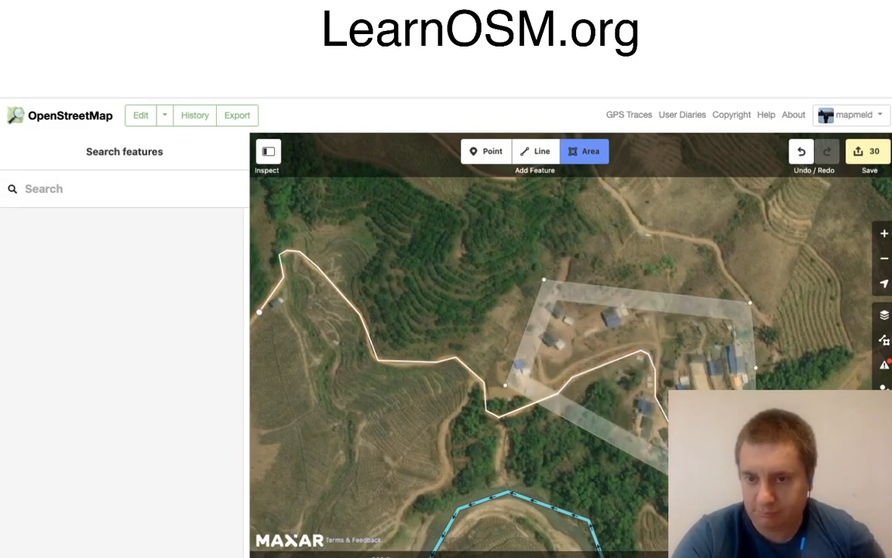
left_click(748, 524)
left_click(626, 444)
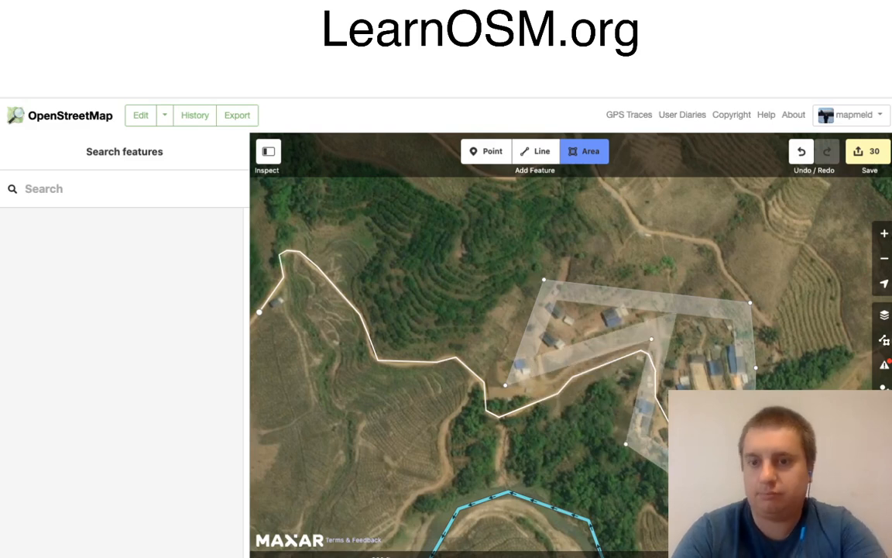
left_click(652, 338)
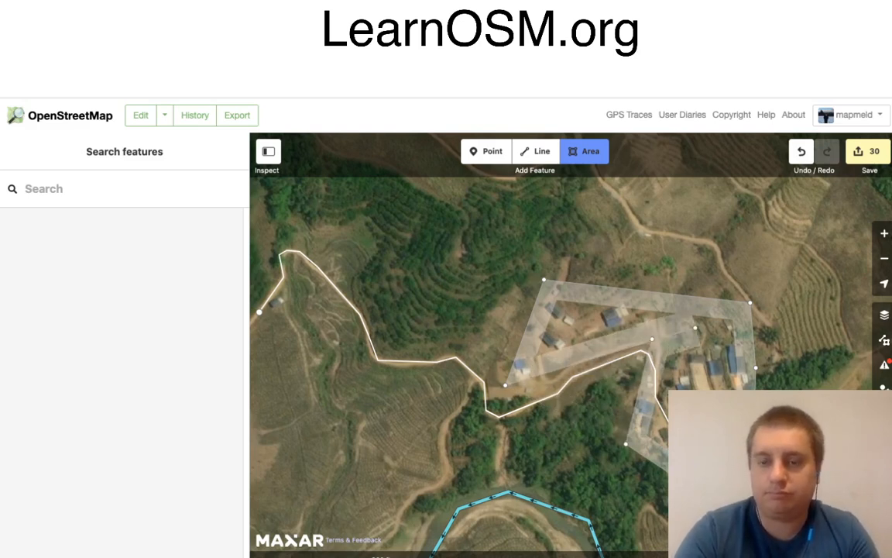
key("Return")
left_click(111, 240)
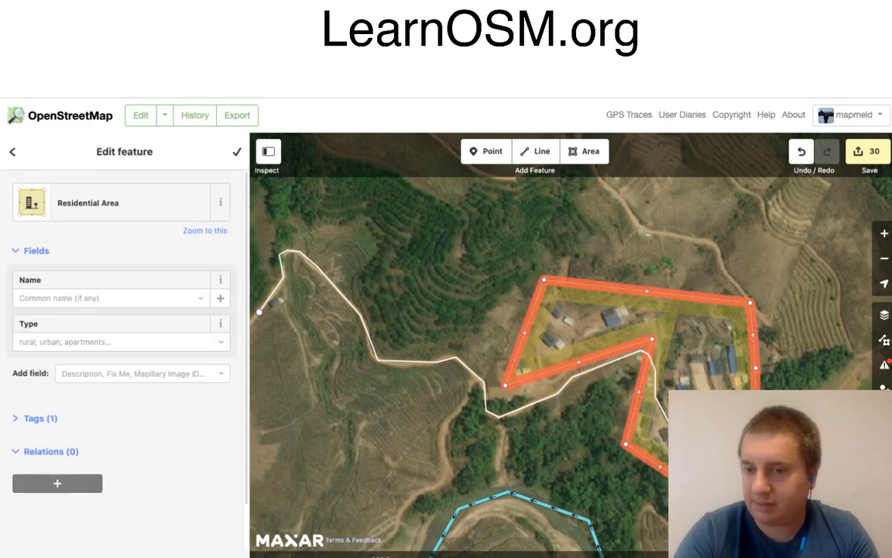
Step: Classify the newly traced untagged line through the village as a Residential Road
left_click_drag(496, 325, 413, 326)
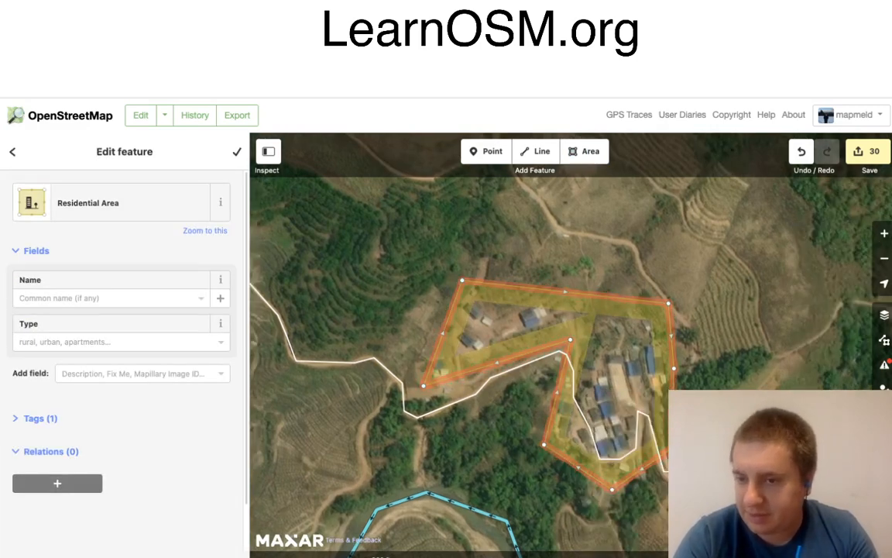
left_click(389, 370)
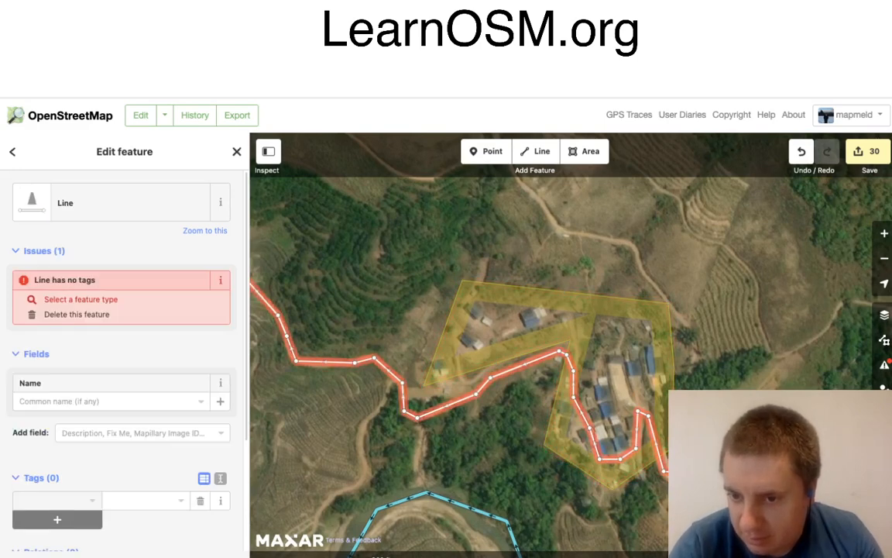
key("Escape")
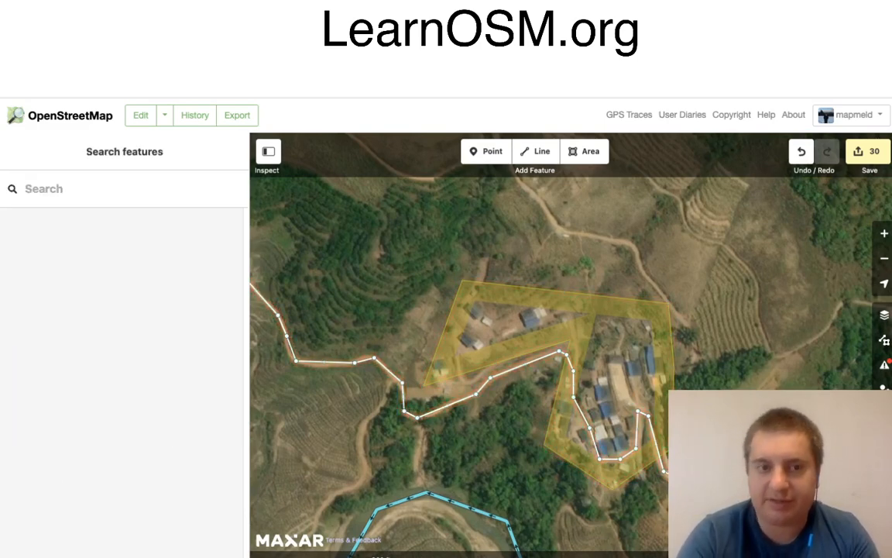
left_click(389, 370)
left_click(111, 203)
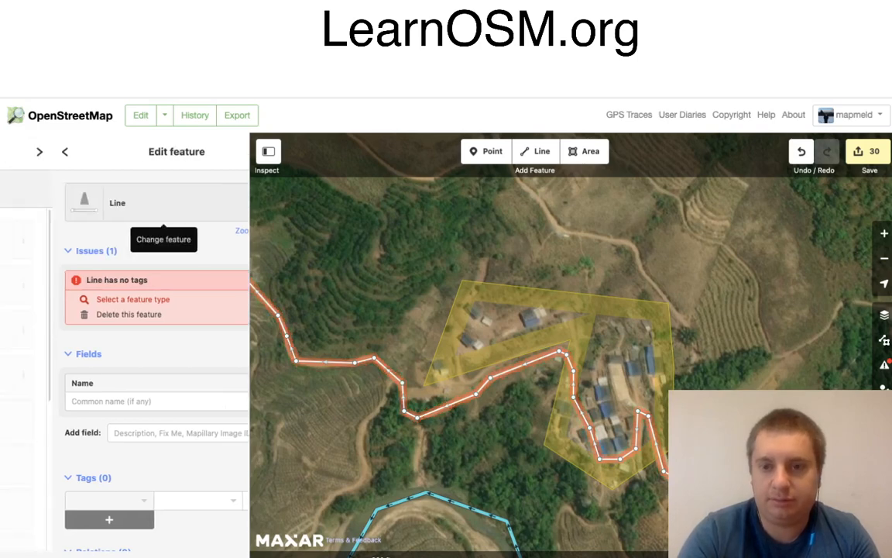
key("Return")
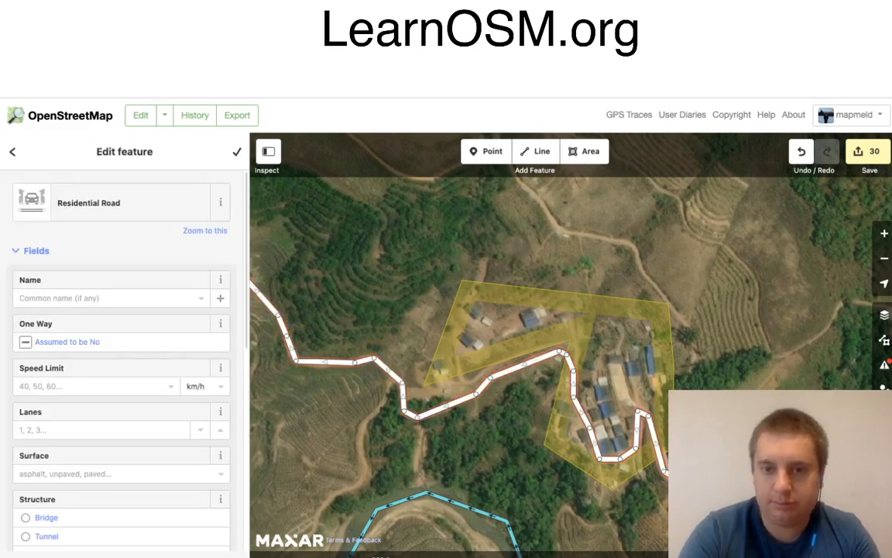
key("Escape")
Step: Extend the residential road from its western end northwest along the hillside and through the tight bends to the fork above the fields
scroll(341, 266, "down", 5)
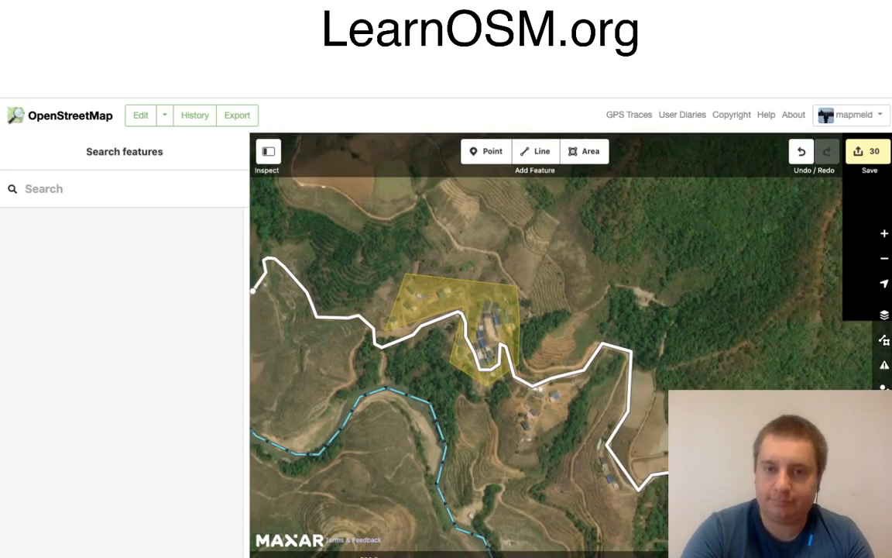
left_click_drag(341, 266, 673, 381)
left_click(388, 396)
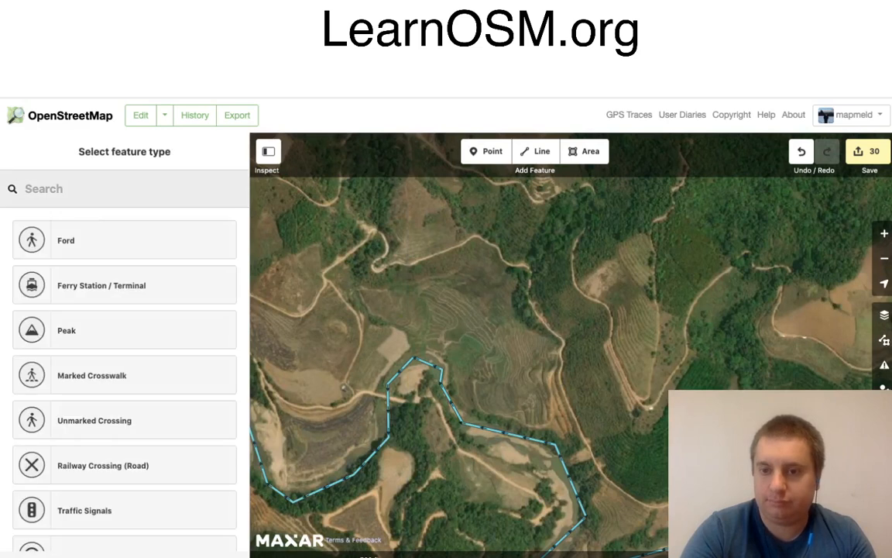
left_click(781, 455)
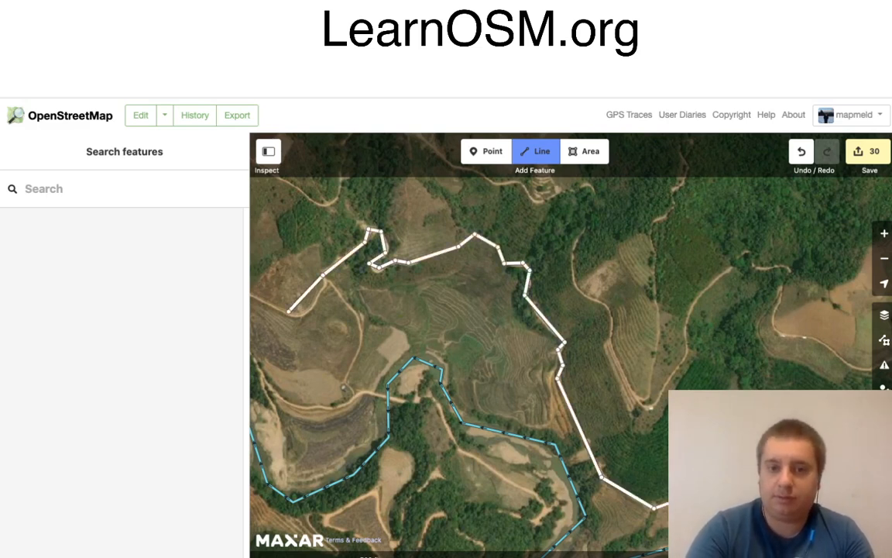
left_click(287, 309)
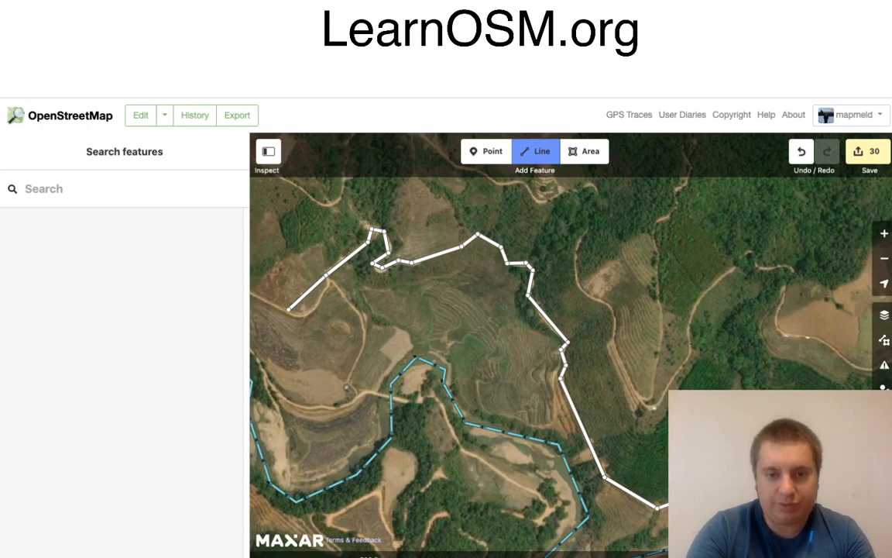
Step: Continue the road southwest around the brown field and northwest through the winding bends to the next hillside loop
left_click_drag(464, 349, 671, 389)
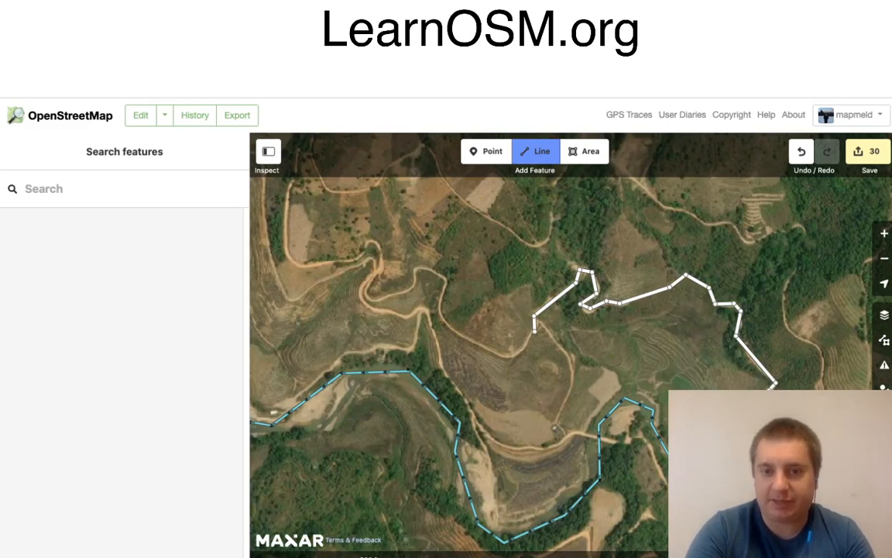
left_click(534, 334)
left_click(522, 351)
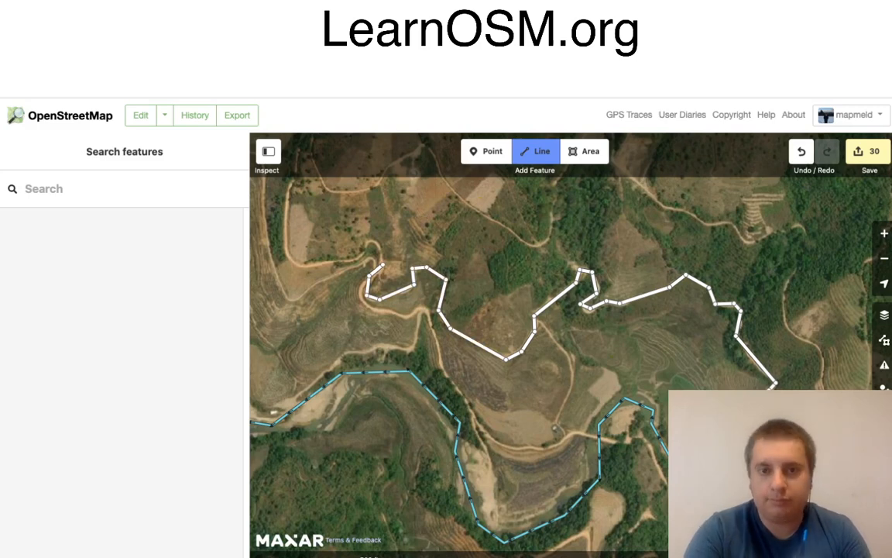
Step: Trace the road on to the next village's residential area and join it to the existing road's bend at the area's southern edge
left_click_drag(339, 248, 395, 262)
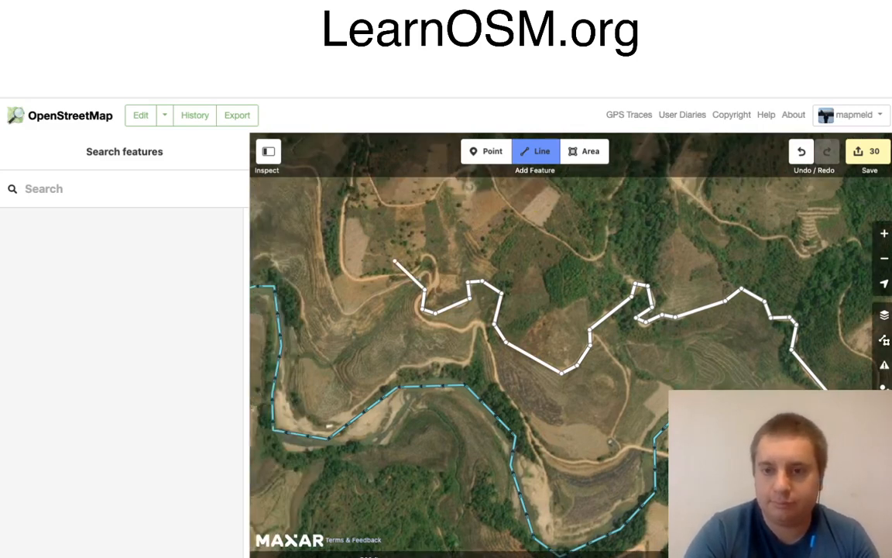
left_click_drag(395, 261, 787, 469)
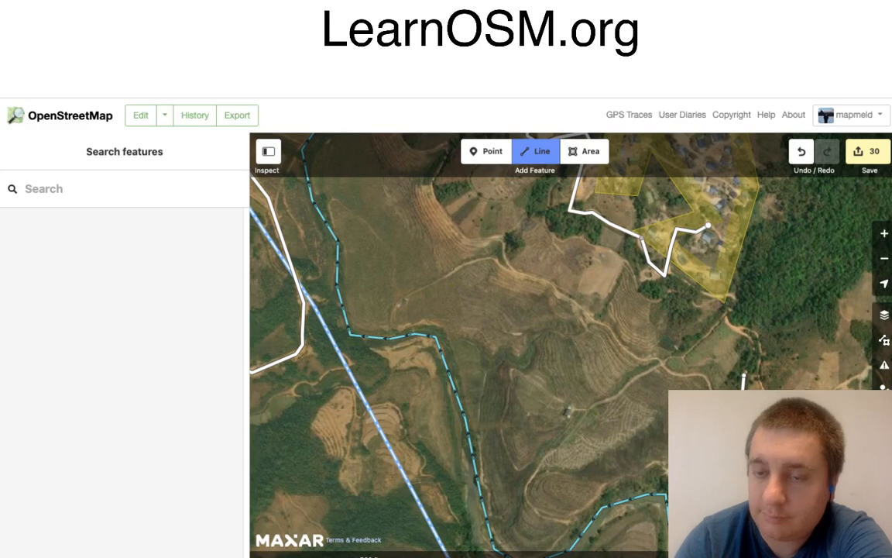
left_click(756, 355)
left_click(749, 336)
left_click(735, 328)
left_click(723, 316)
left_click(733, 309)
left_click(736, 298)
left_click(732, 293)
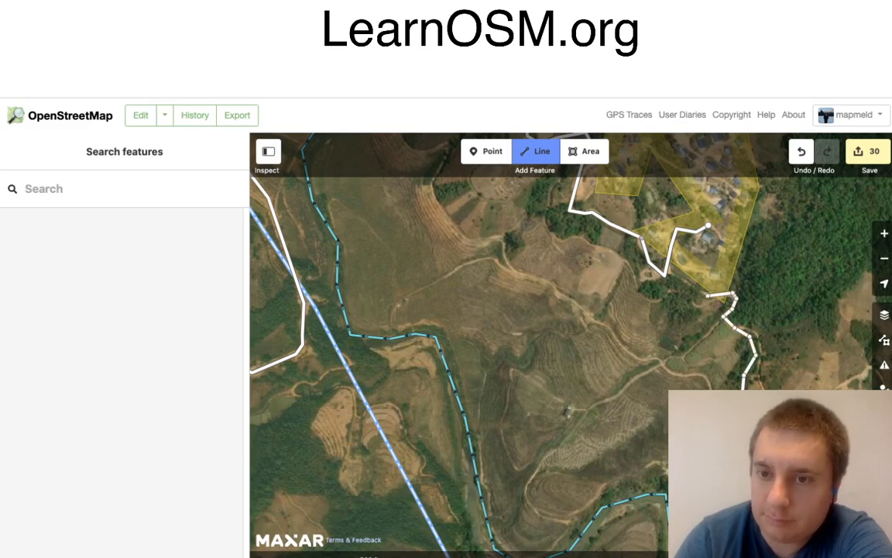
left_click(708, 295)
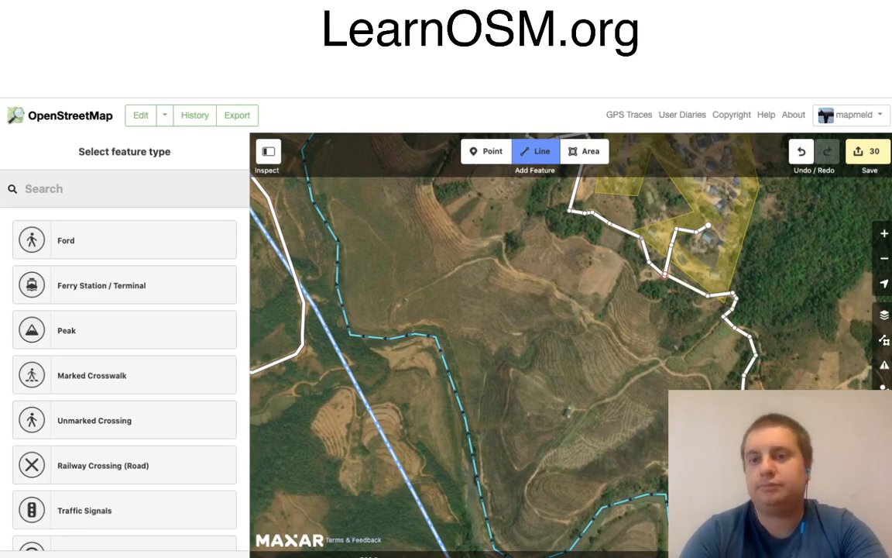
Step: End the residential road line at its junction with the existing road by the residential area's southern edge
left_click(664, 275)
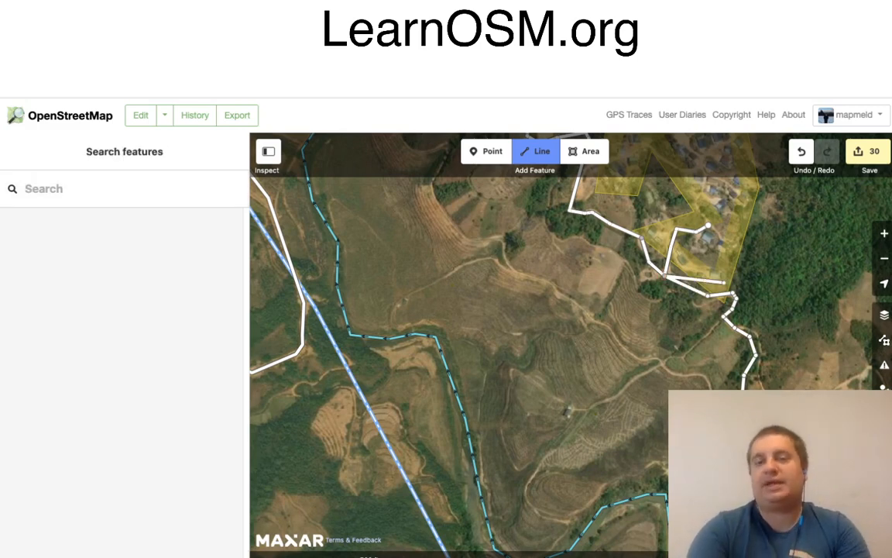
key("Return")
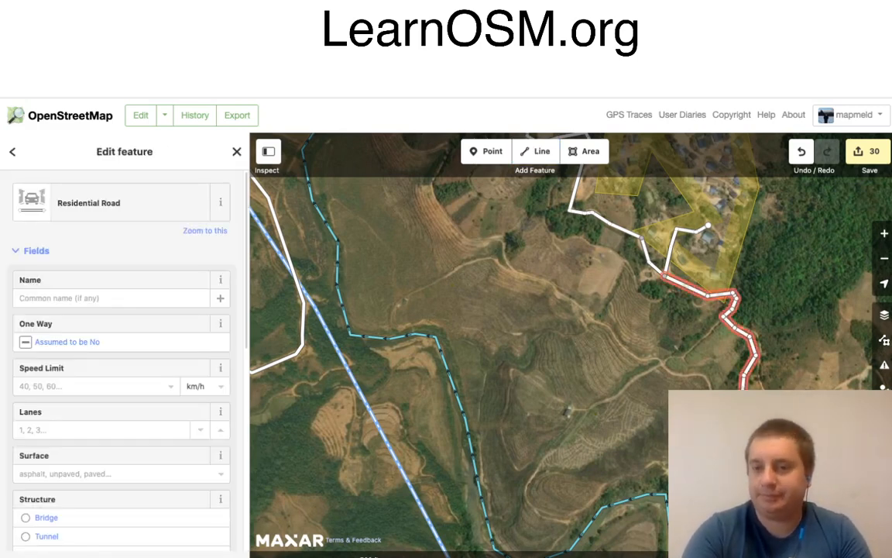
key("Escape")
Step: Start a new line on the hillside track west of the residential road and trace it south to the bend below the brown field
left_click_drag(620, 325, 486, 244)
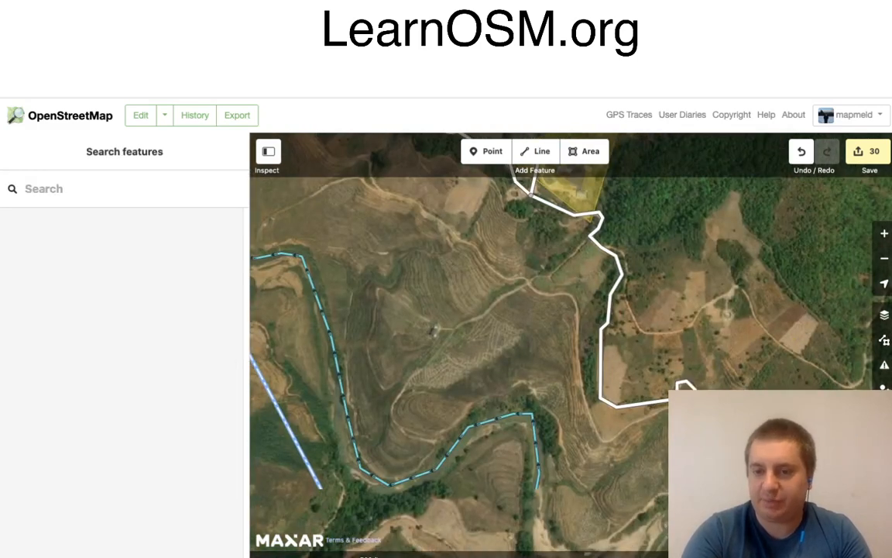
left_click_drag(620, 325, 467, 244)
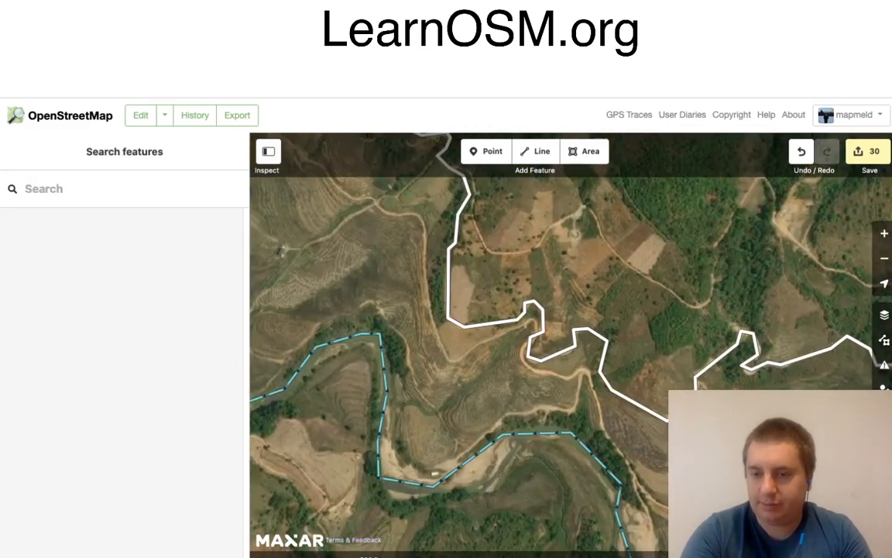
left_click_drag(620, 326, 563, 294)
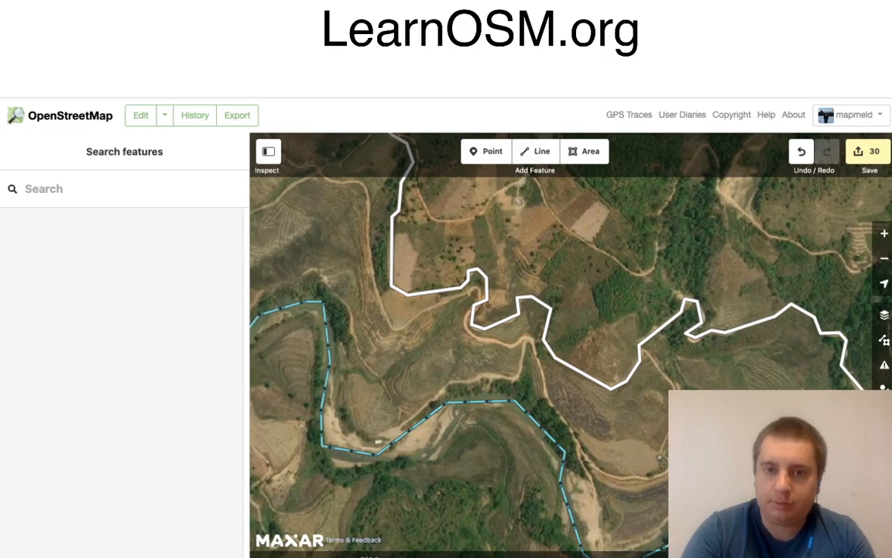
scroll(596, 416, "up", 5)
left_click(536, 152)
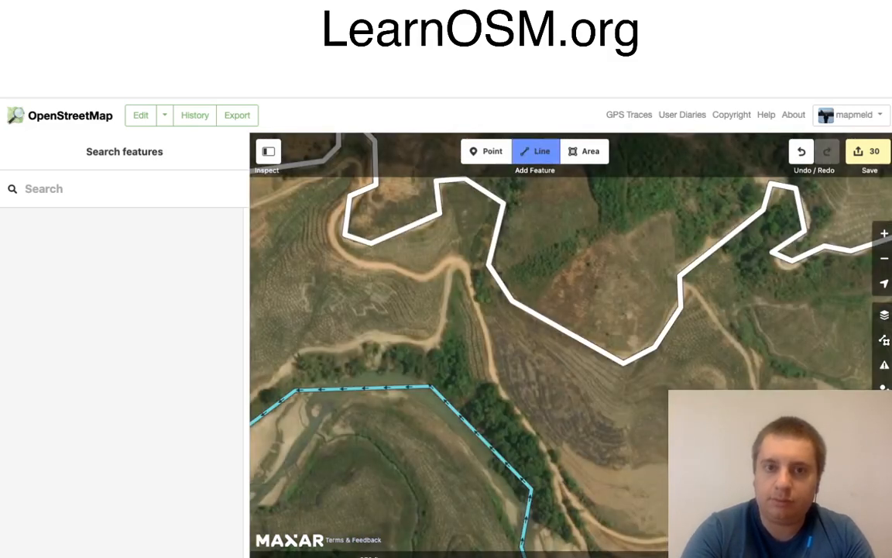
left_click_drag(465, 310, 614, 395)
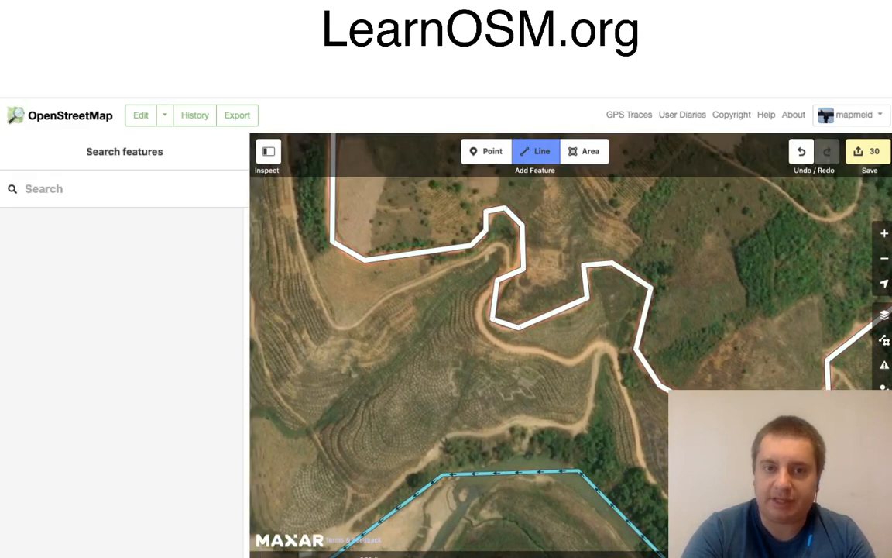
left_click(287, 183)
left_click(292, 219)
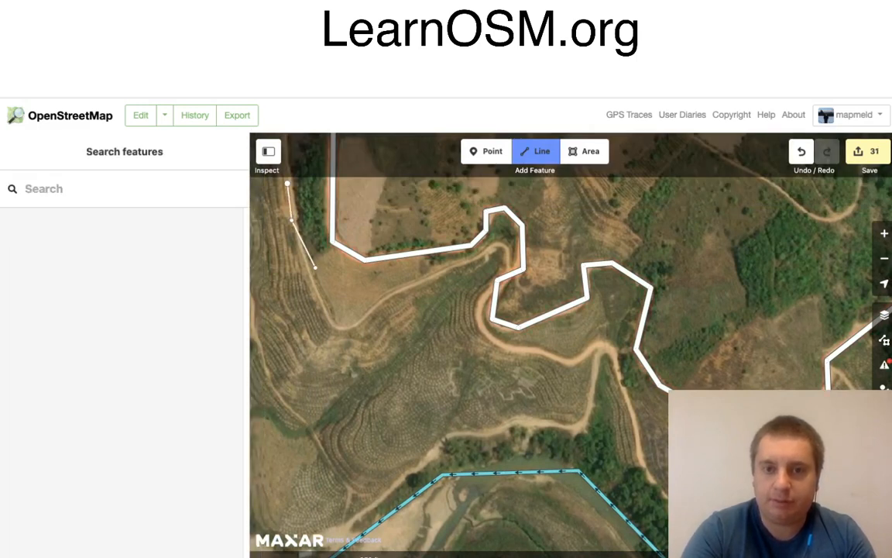
left_click(312, 275)
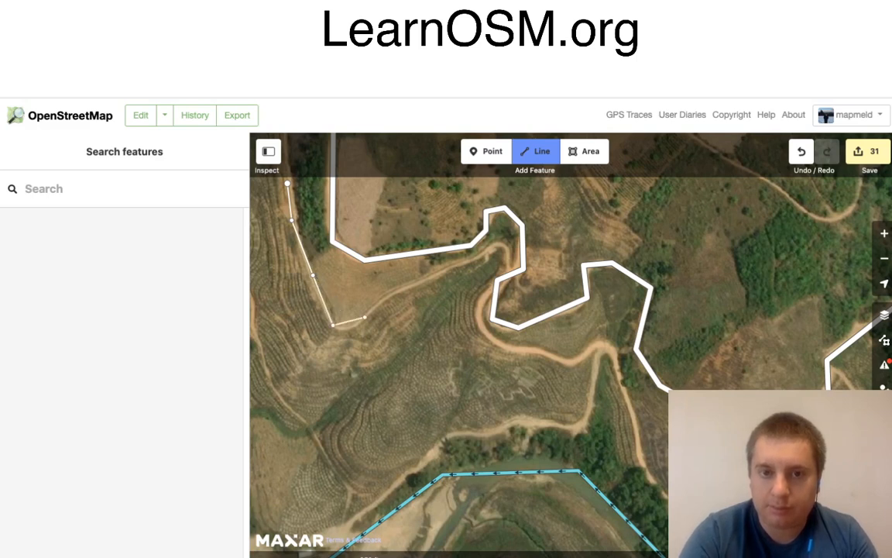
left_click(333, 326)
left_click(351, 325)
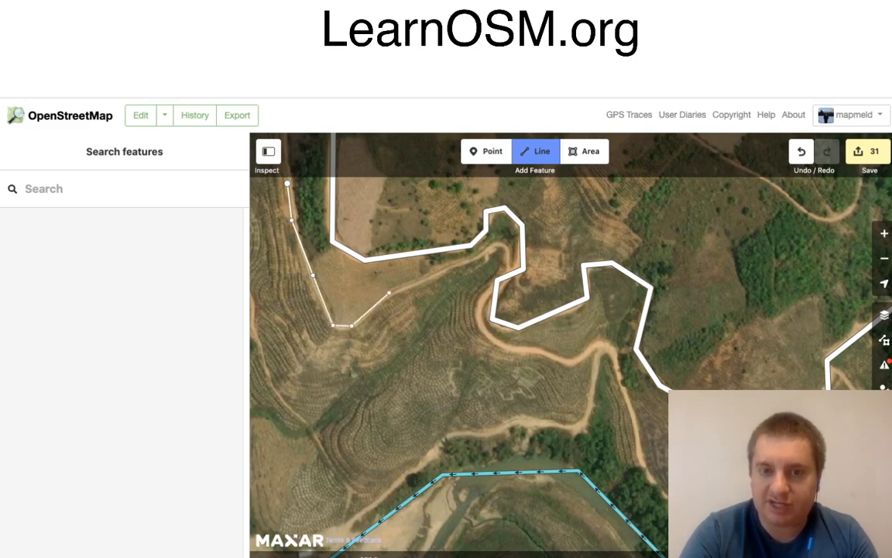
Step: Continue the line northeast along the track, around the tight bend, and connect it to the residential road's corner
left_click(389, 292)
left_click(450, 266)
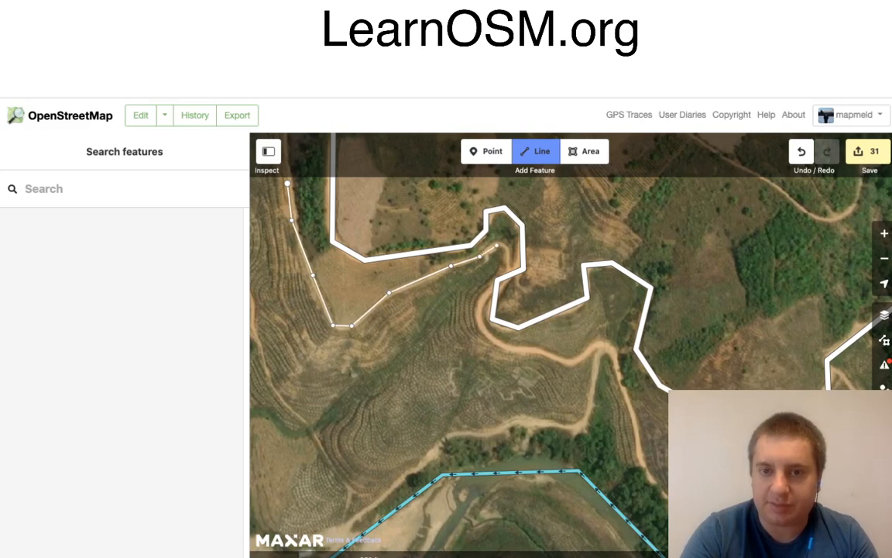
left_click(505, 247)
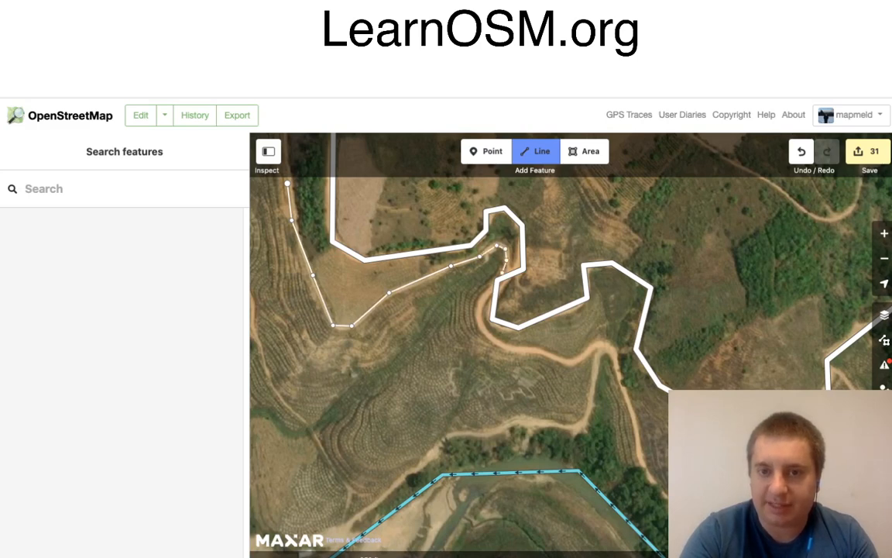
key("Return")
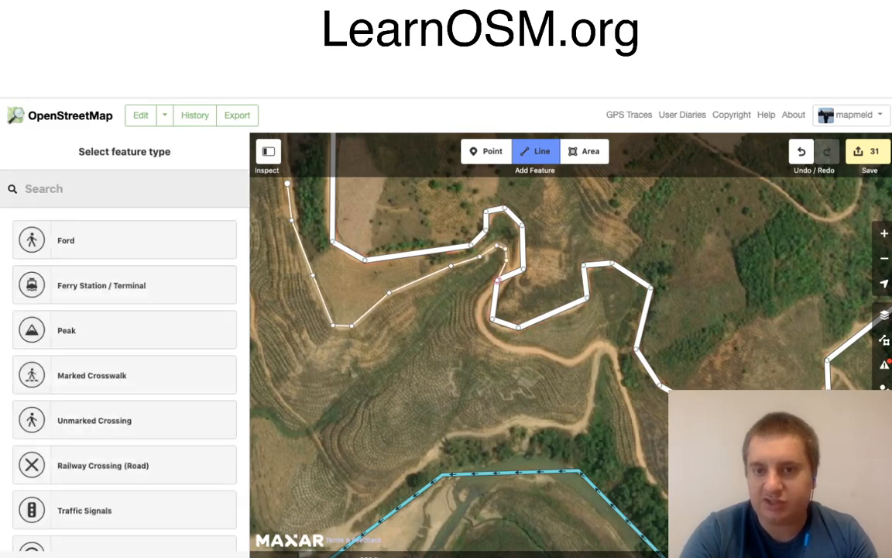
left_click(497, 280)
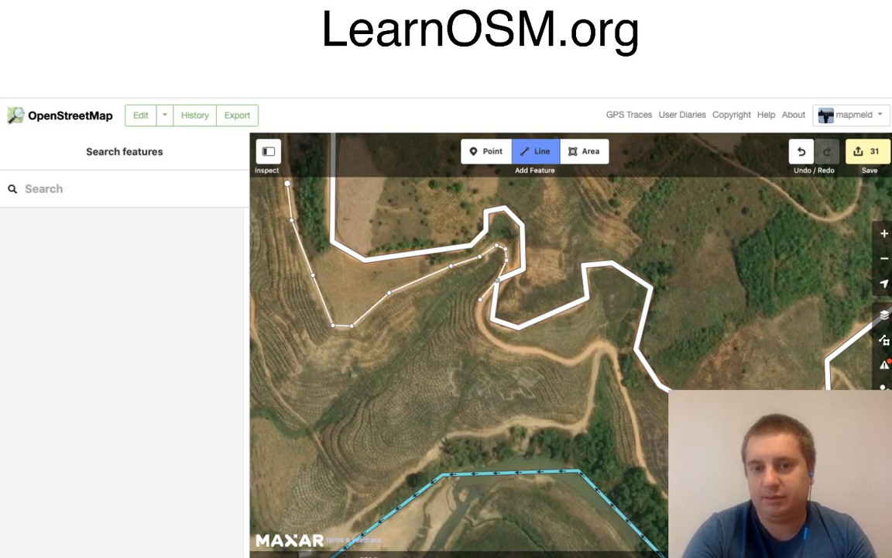
Step: Trace the line on around the hillside curve, past the fork, and southeast along the tree belt to the bend above the riverside fields
left_click(481, 325)
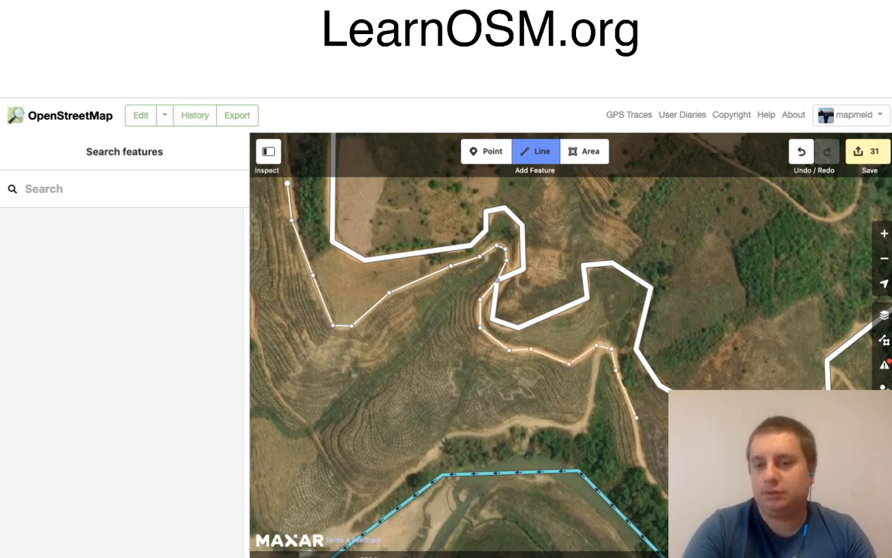
left_click(637, 459)
left_click_drag(755, 474, 700, 428)
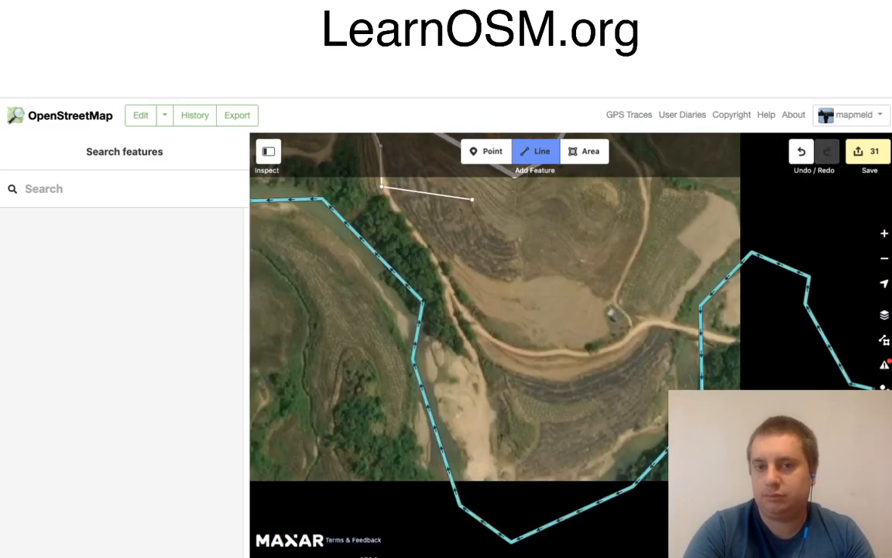
left_click_drag(472, 199, 449, 193)
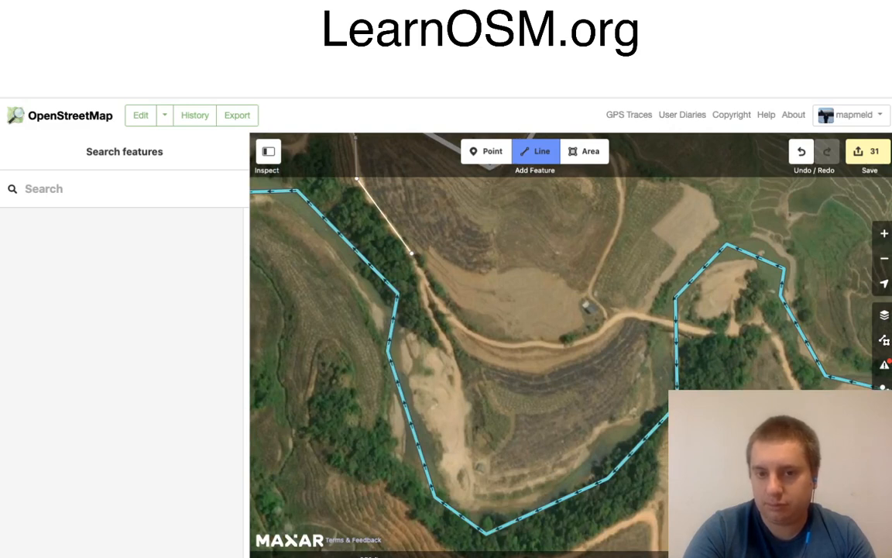
left_click(412, 253)
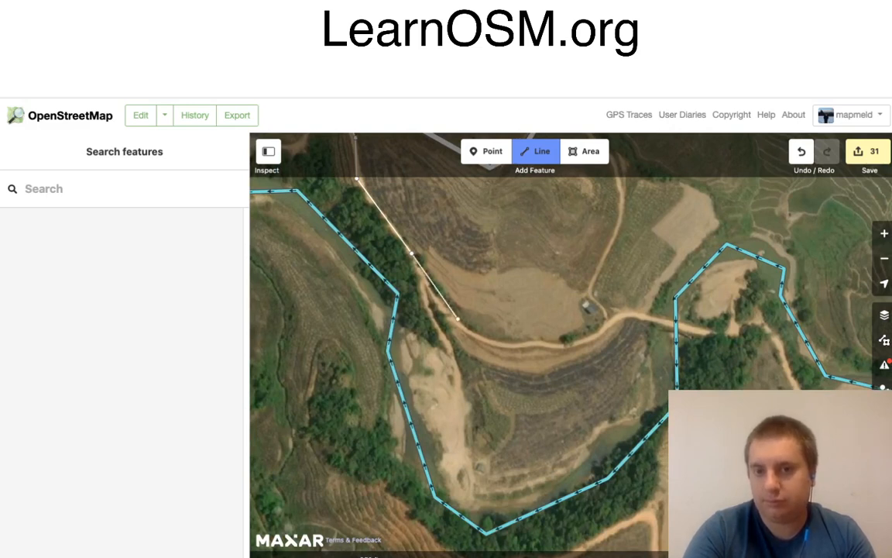
left_click(455, 324)
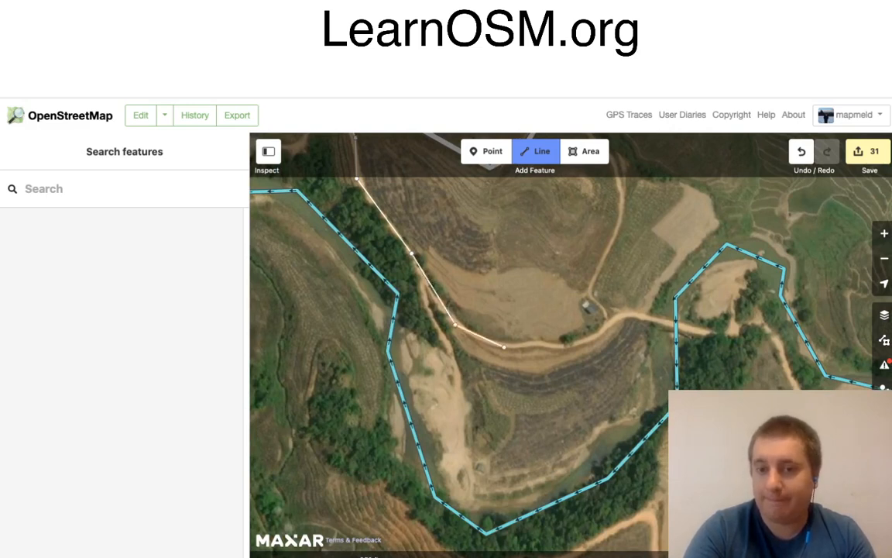
Step: Extend the line east along the curved dirt track, past the small building, and across the stream to its far bank
left_click(504, 347)
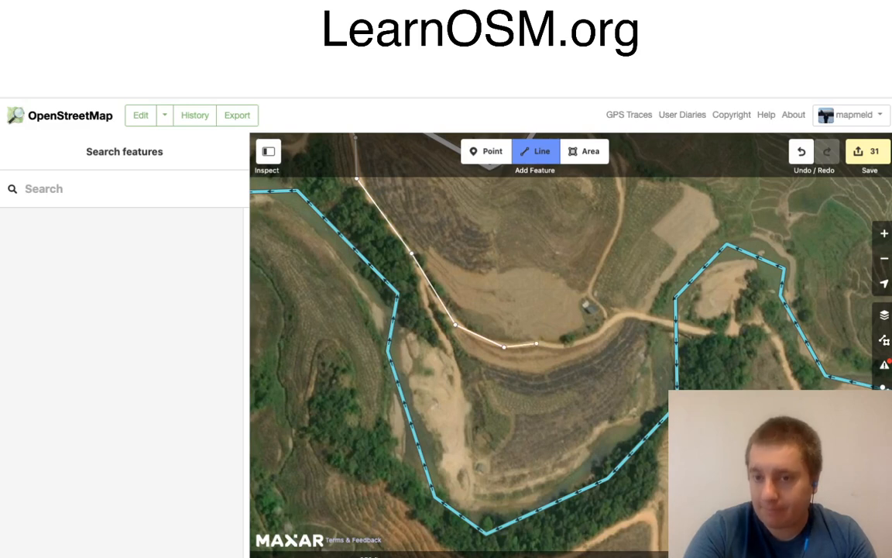
left_click(560, 347)
left_click(596, 336)
left_click(633, 314)
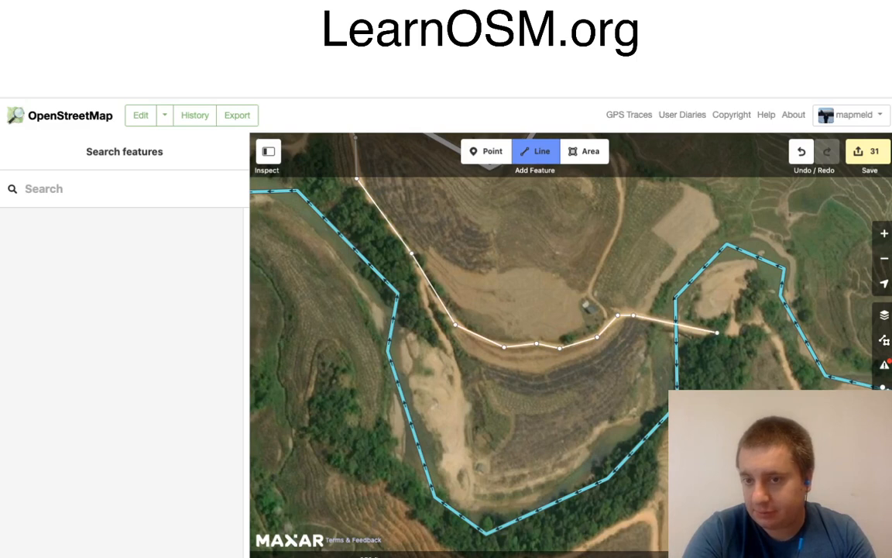
left_click(730, 336)
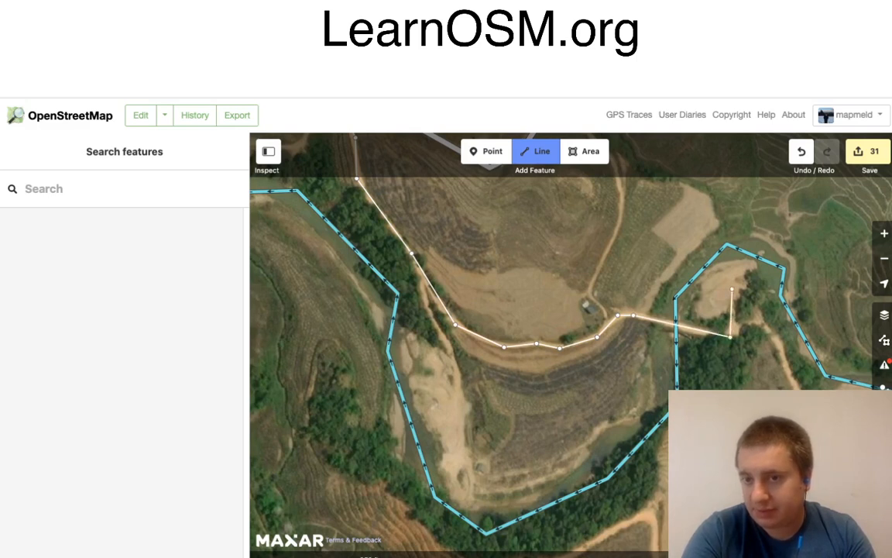
Step: Carry the line north onto the sandy patch inside the stream bend, then back southeast along the dirt track
left_click(731, 288)
left_click(746, 288)
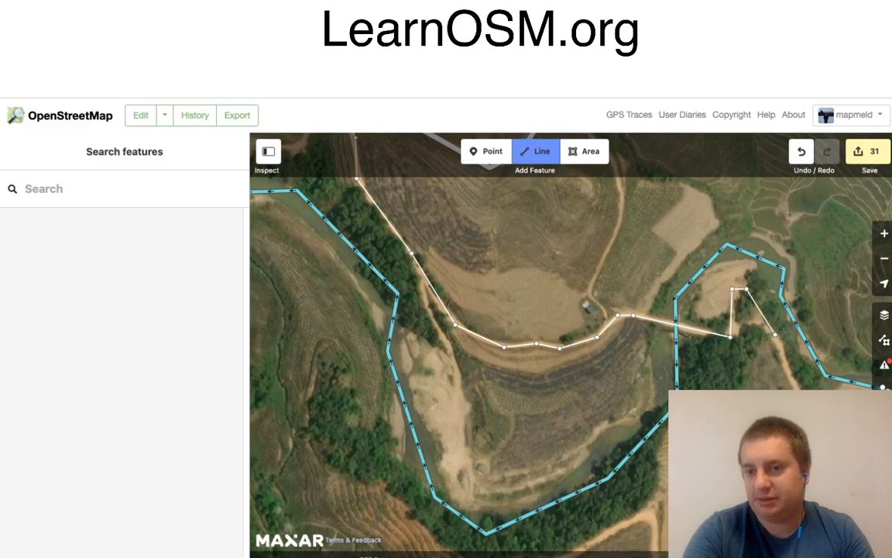
left_click(775, 334)
left_click(818, 433)
Step: Continue the line southeast along the track through the open riverside field between the stream and the forest
left_click_drag(845, 472, 709, 407)
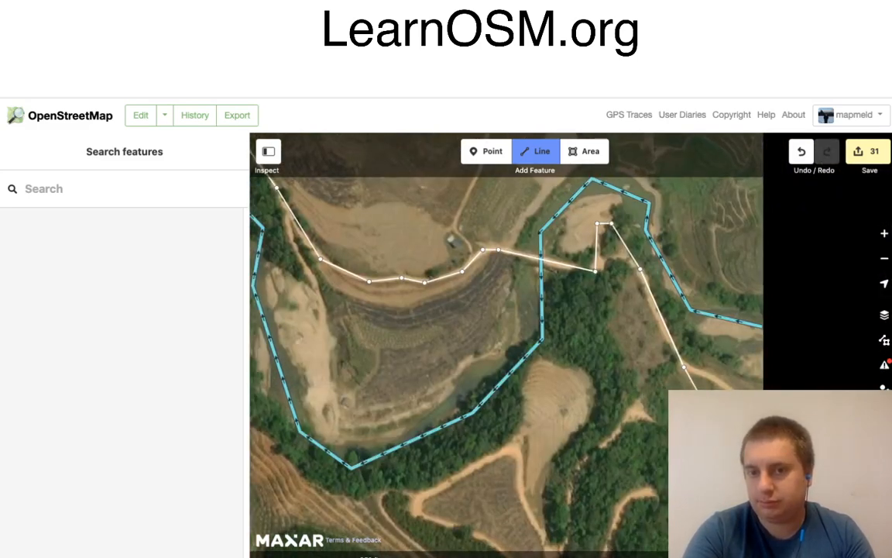
left_click_drag(715, 401, 575, 331)
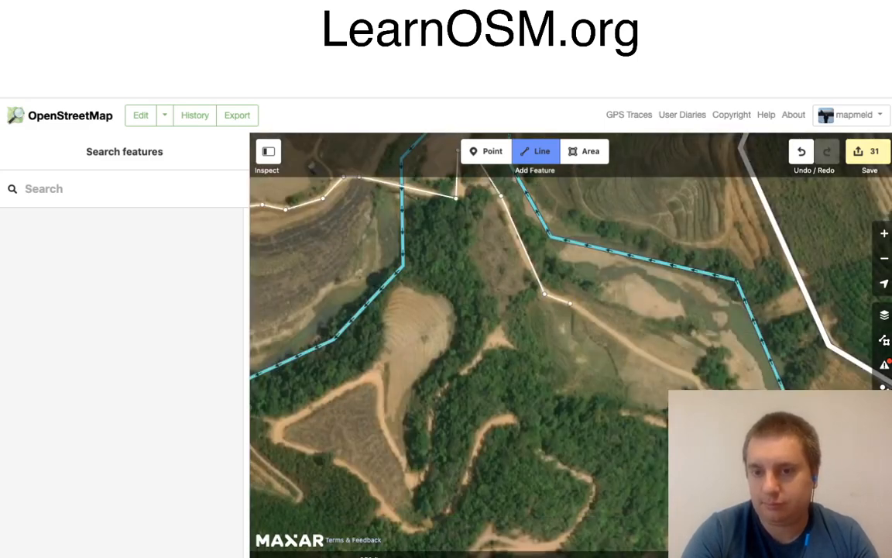
left_click(570, 302)
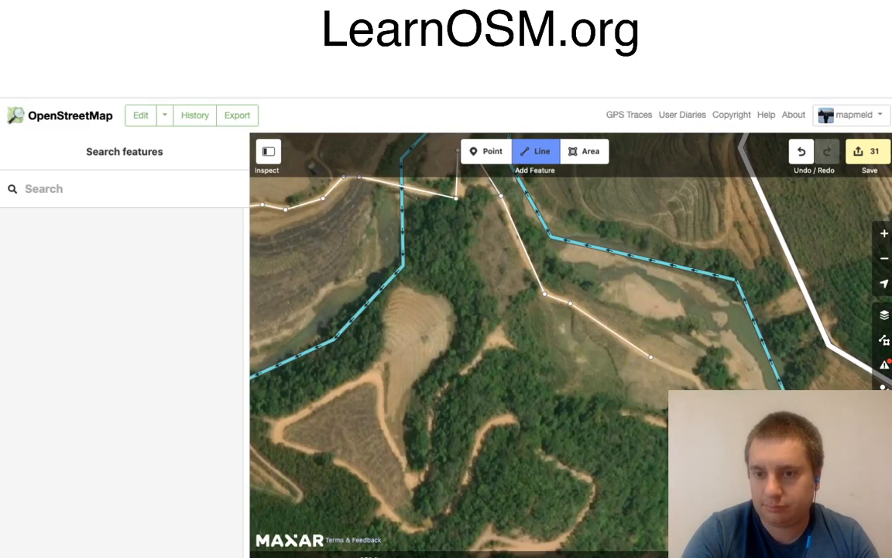
left_click(651, 357)
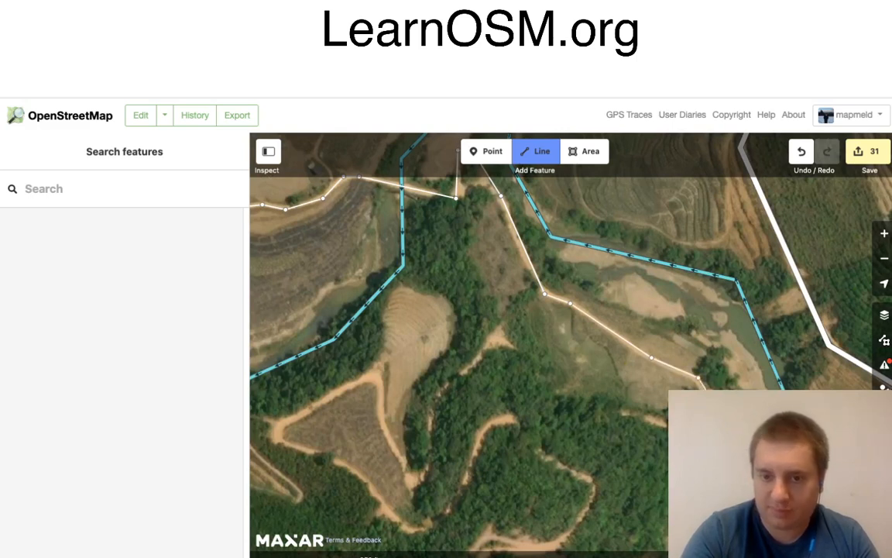
Step: Bring the line back west into the forest, end it, and undo its last two points
left_click(632, 412)
left_click(561, 408)
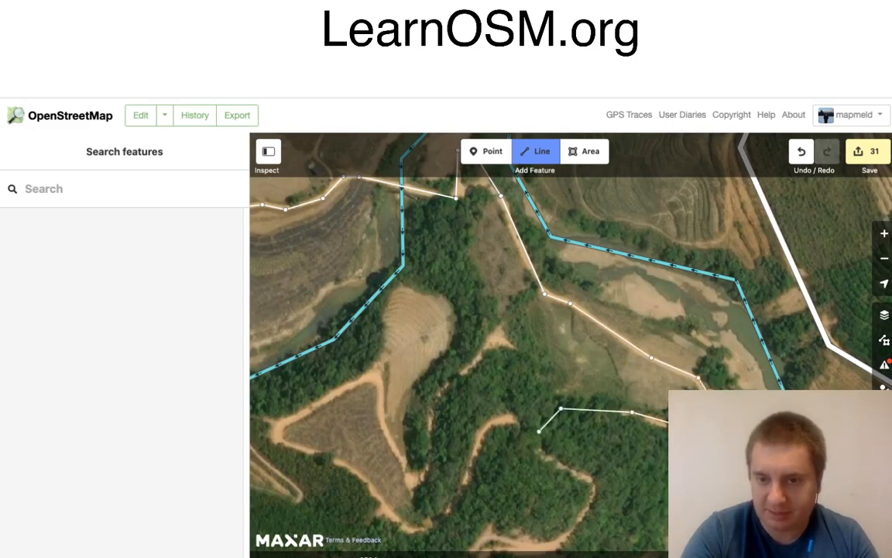
left_click(539, 431)
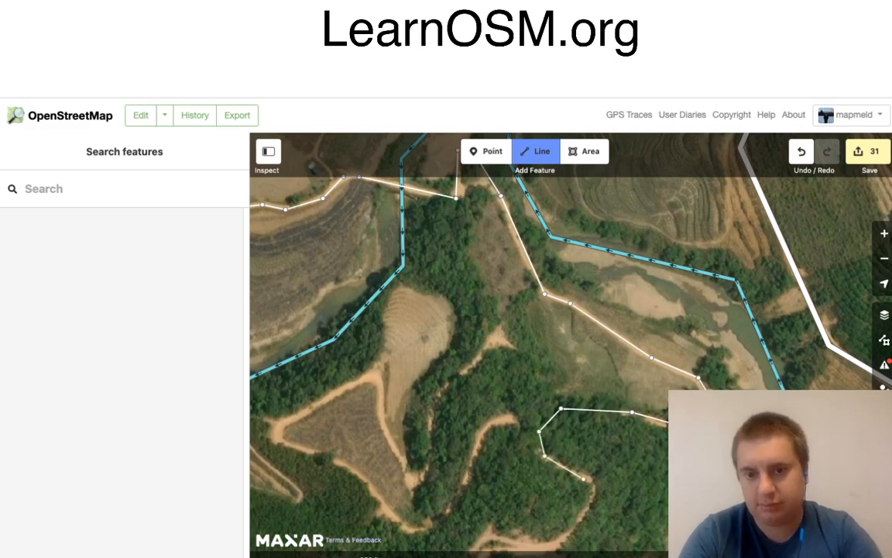
left_click(544, 455)
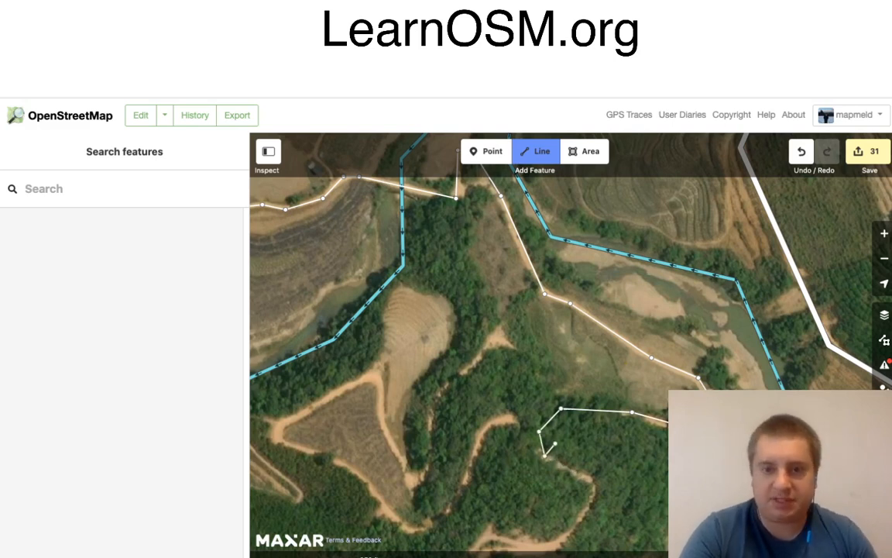
key("Return")
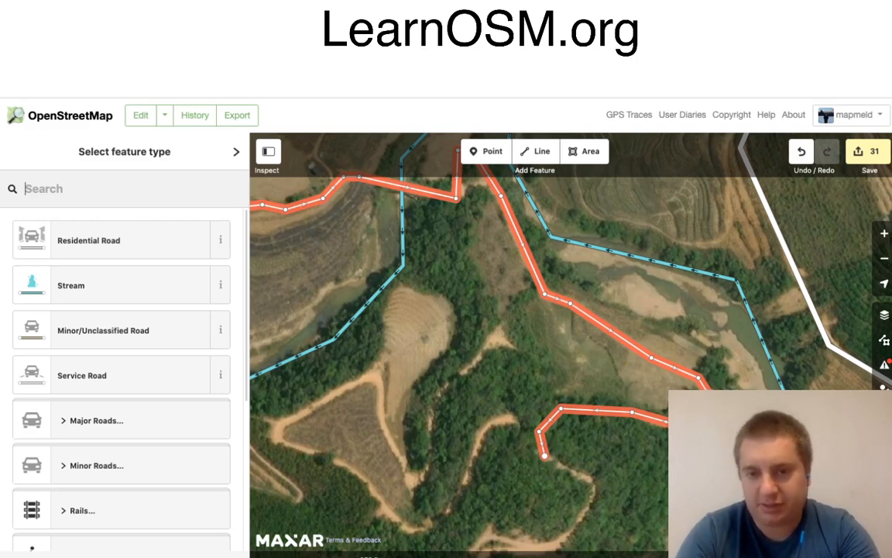
key("ctrl+z")
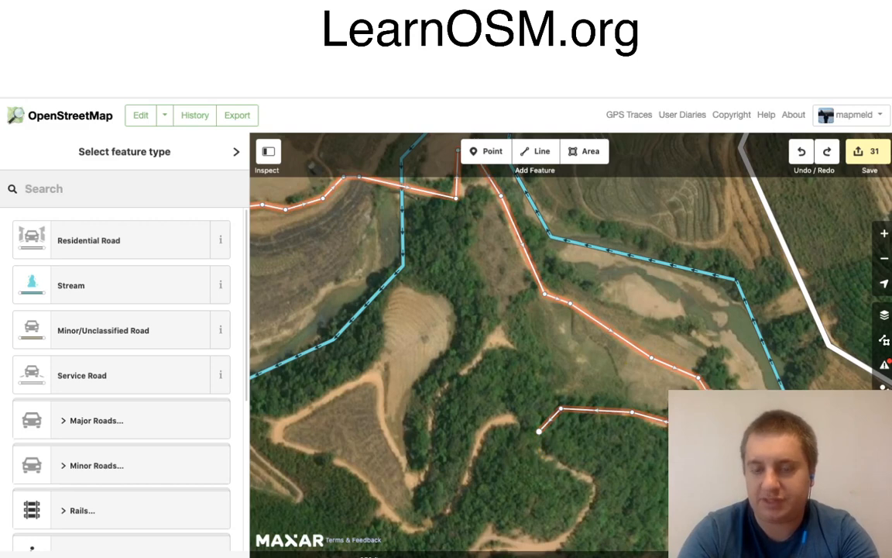
key("ctrl+z")
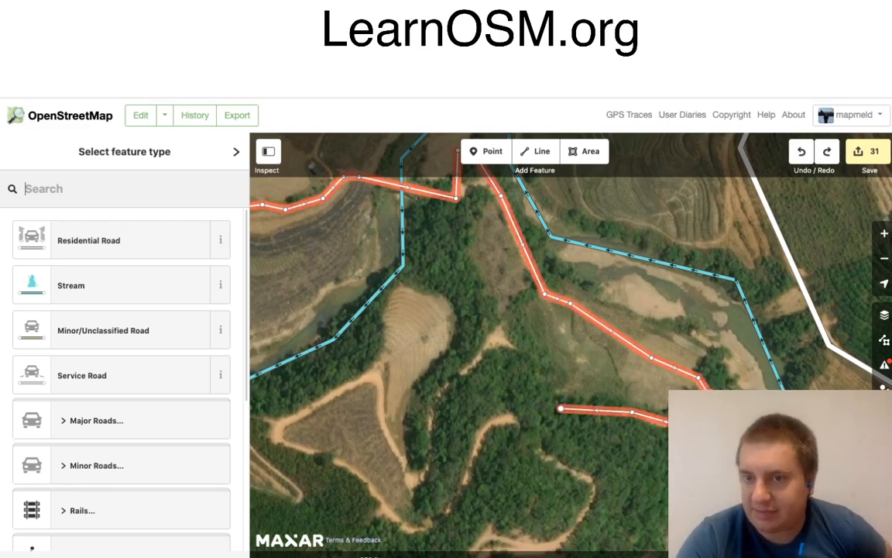
Step: Compare the forest tracks on Bing aerial imagery with Maxar Premium Imagery (Beta)
left_click(884, 315)
left_click(712, 248)
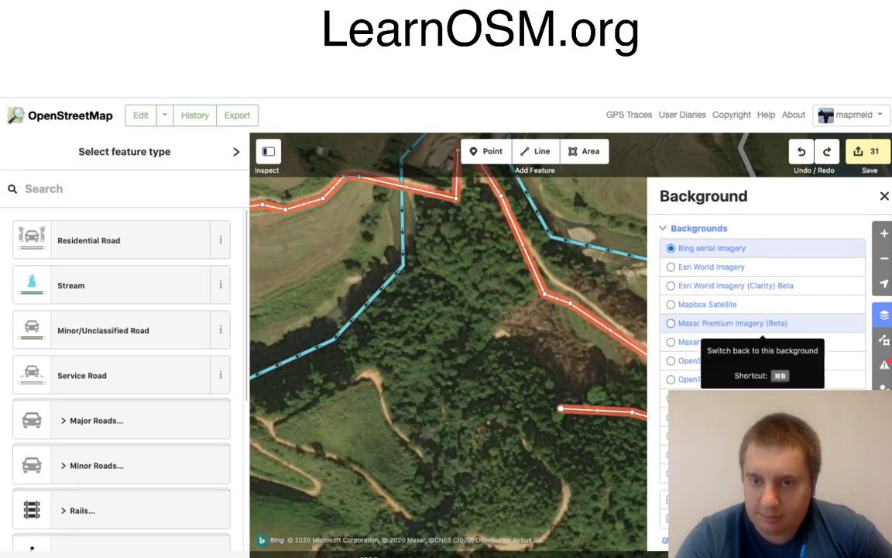
left_click(720, 323)
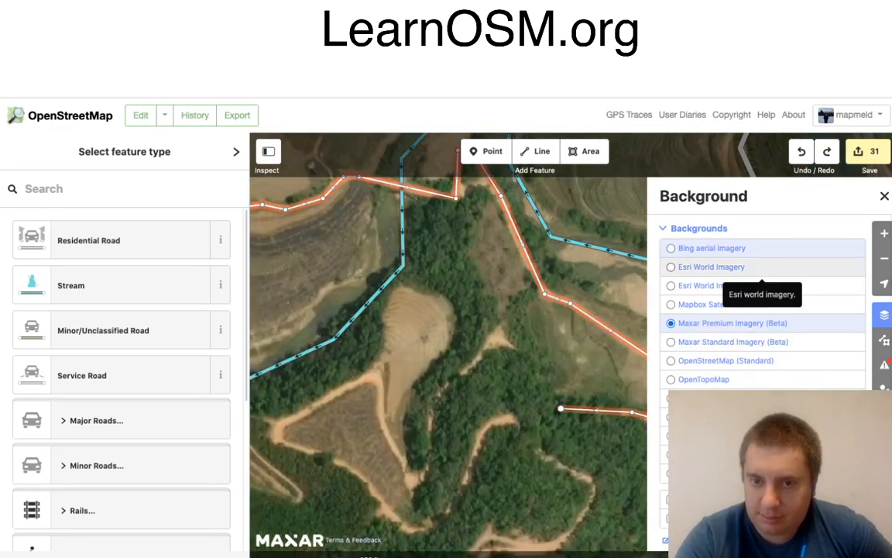
Step: Set the background to Maxar Premium Imagery (Beta) and continue the line northwest to the sandy tip, then southwest to the triangular field's lower corner
left_click(712, 248)
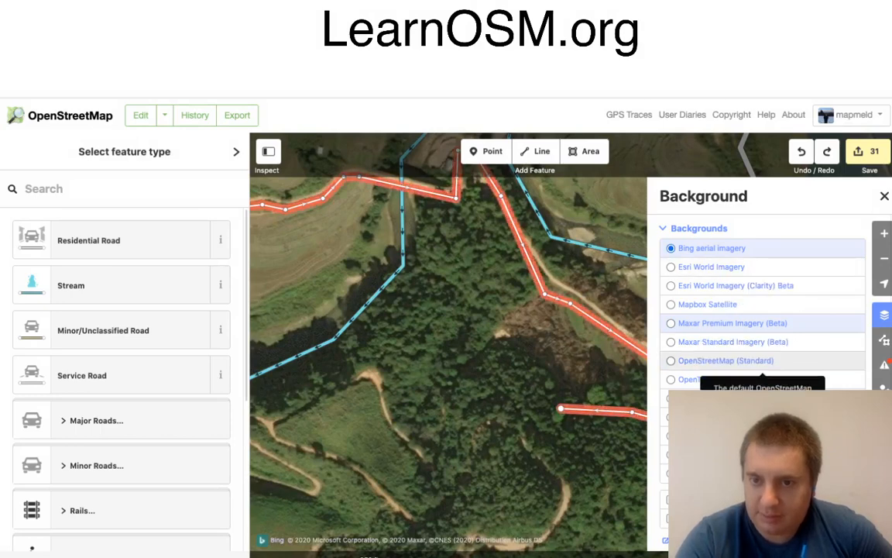
left_click(729, 323)
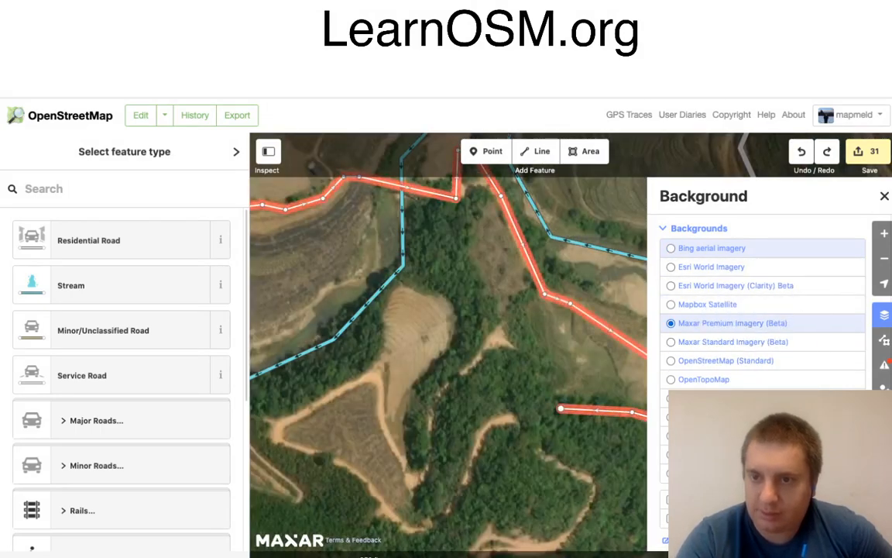
key("b")
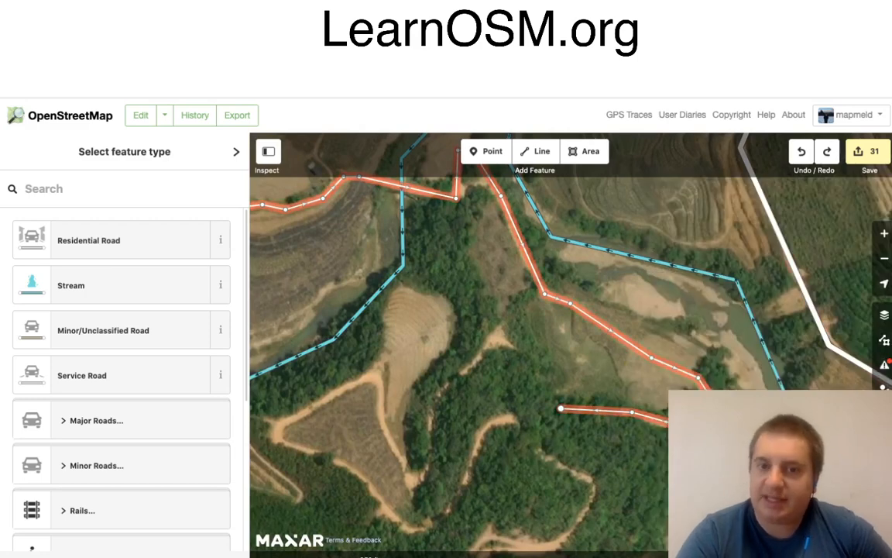
right_click(561, 409)
left_click(582, 419)
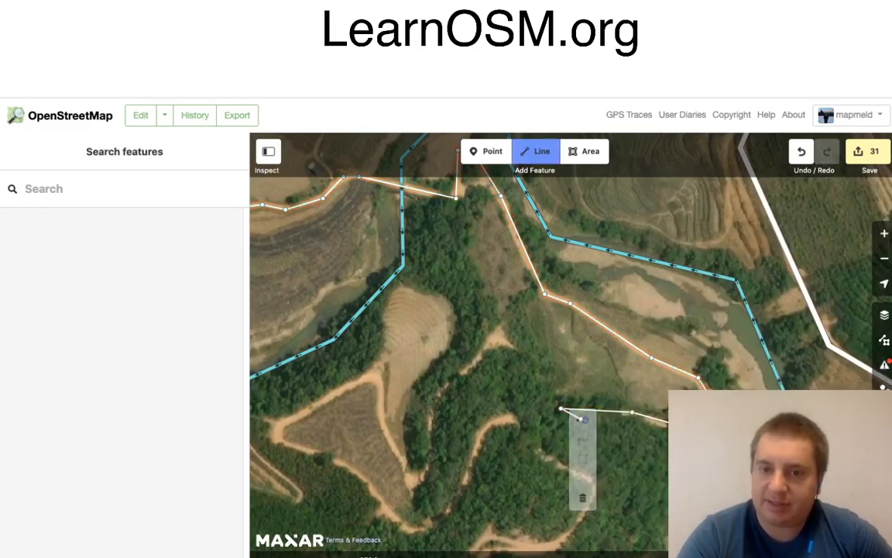
left_click(503, 337)
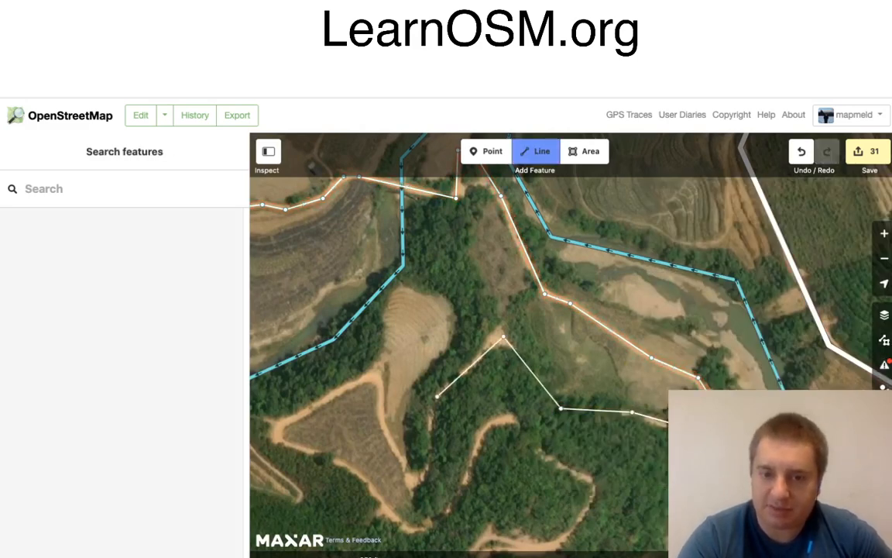
left_click(437, 396)
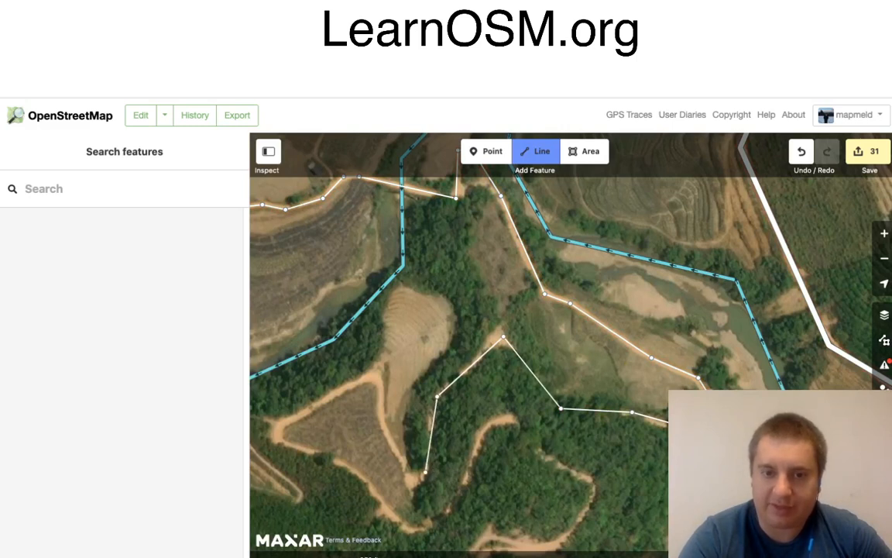
left_click(426, 470)
left_click(410, 486)
Step: Trace the line along the dirt track around the triangular field, then southeast to the bend in the forest
left_click(380, 413)
left_click(376, 375)
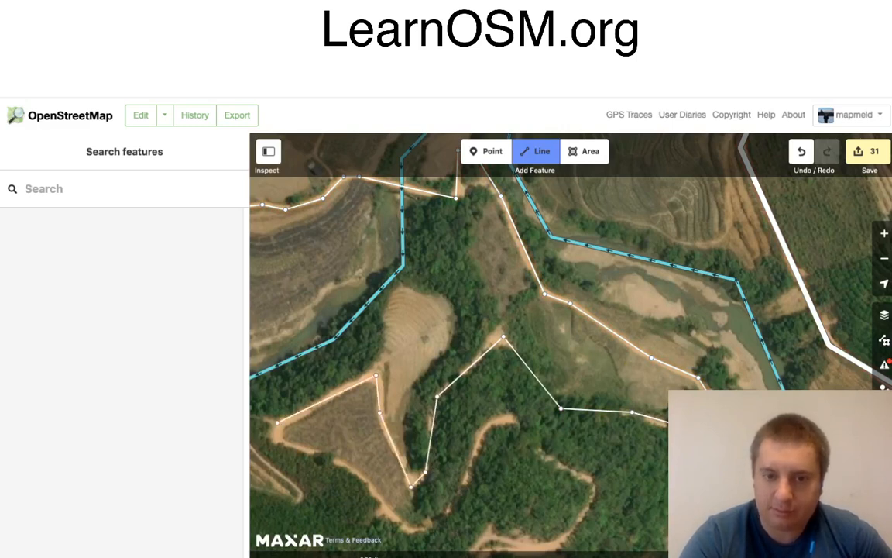
left_click(277, 422)
left_click(275, 446)
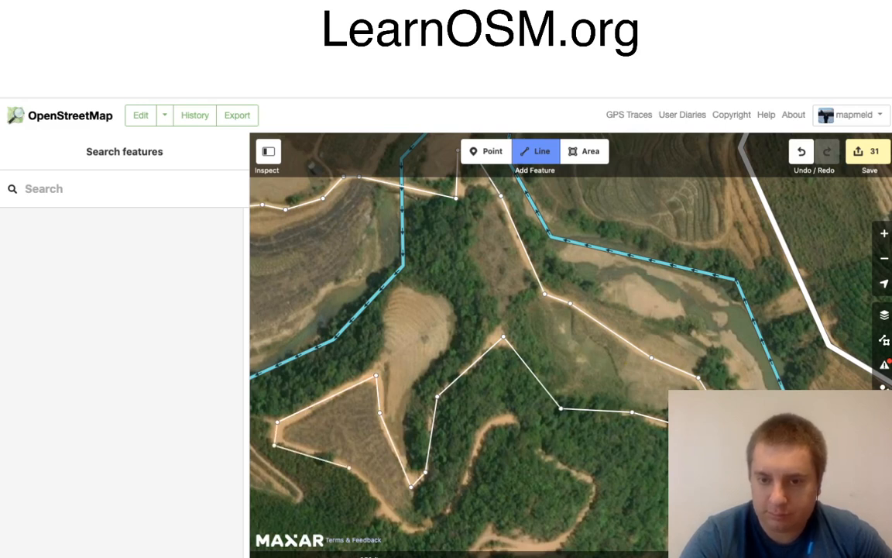
left_click(348, 467)
left_click(375, 487)
left_click(382, 512)
left_click(410, 527)
left_click(438, 522)
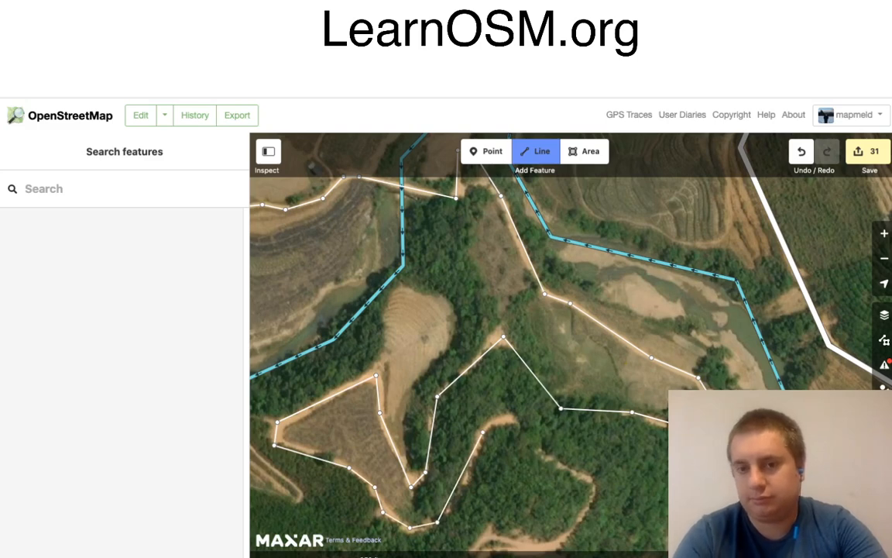
Step: Carry the line northeast up the forest track, over its bend and southeast through the trees, and end it there
left_click(483, 432)
left_click(511, 421)
left_click(534, 448)
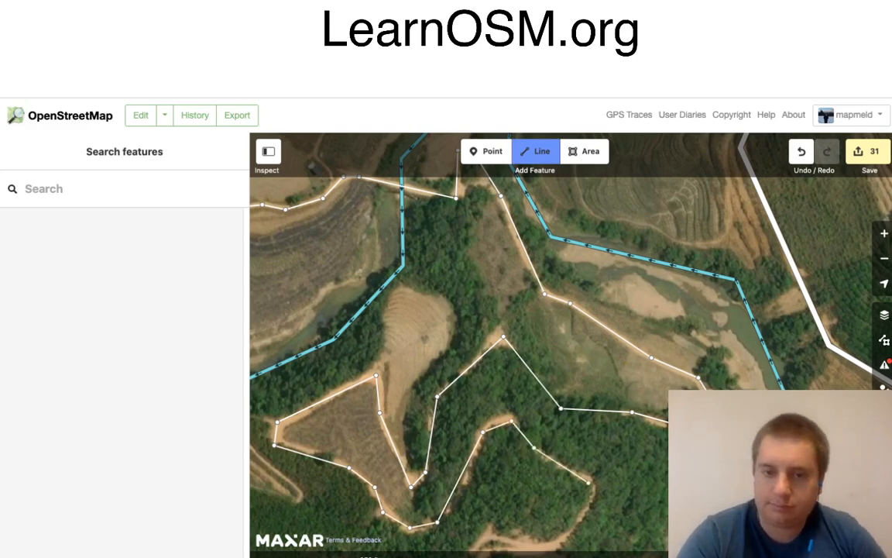
double_click(589, 483)
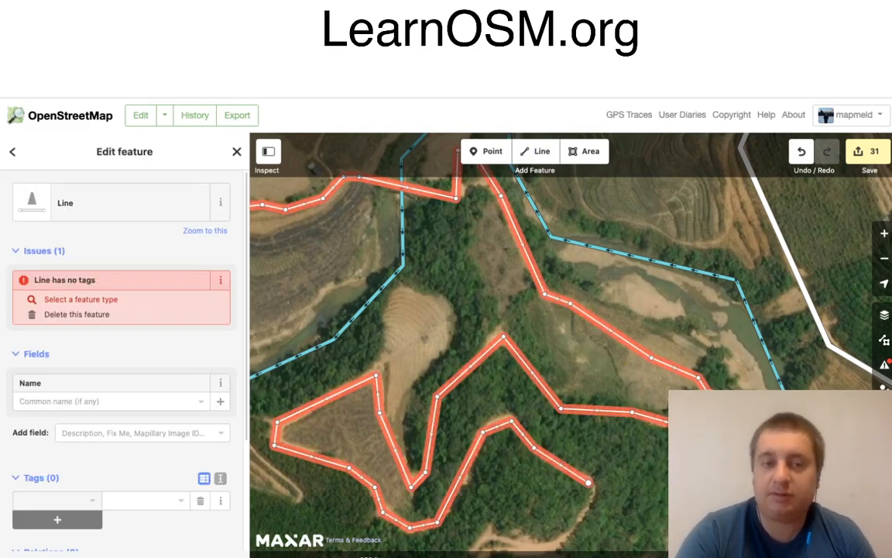
Step: Classify the traced line as a Residential Road and add a bridge where it crosses the stream
left_click(109, 203)
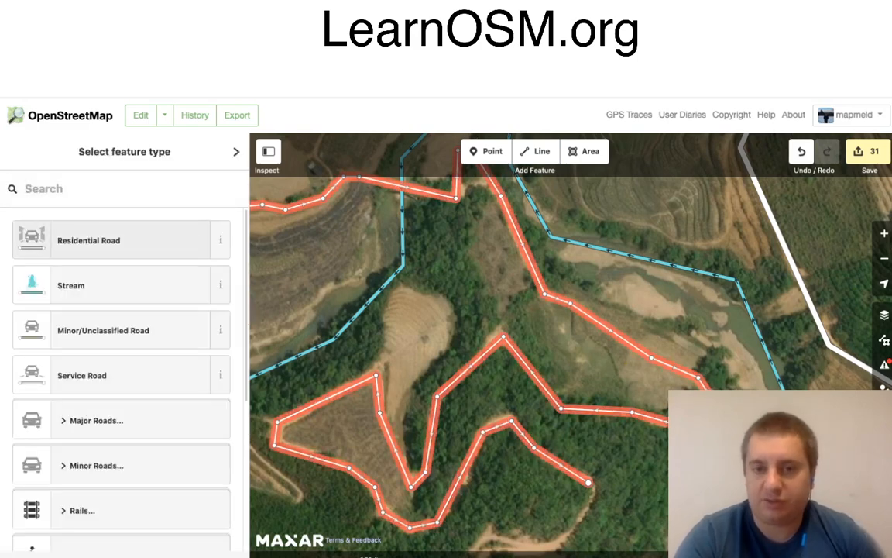
left_click(109, 240)
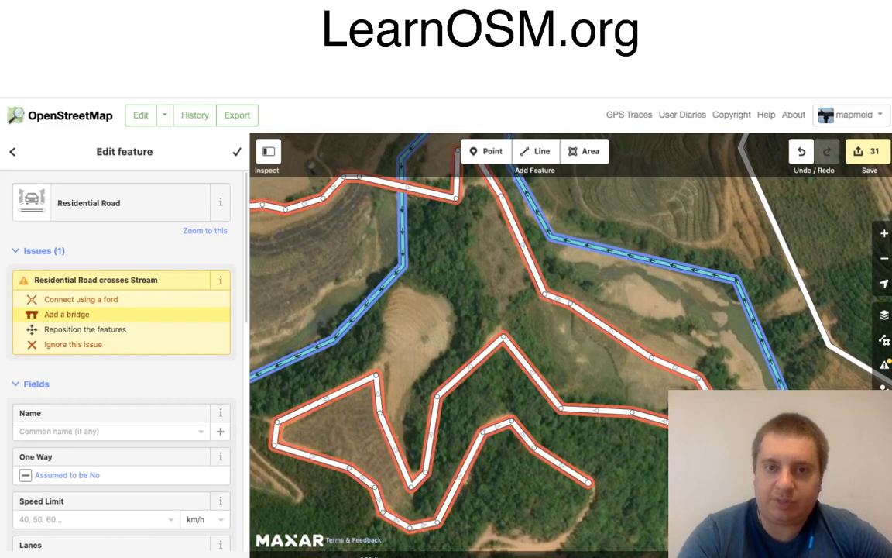
left_click(66, 313)
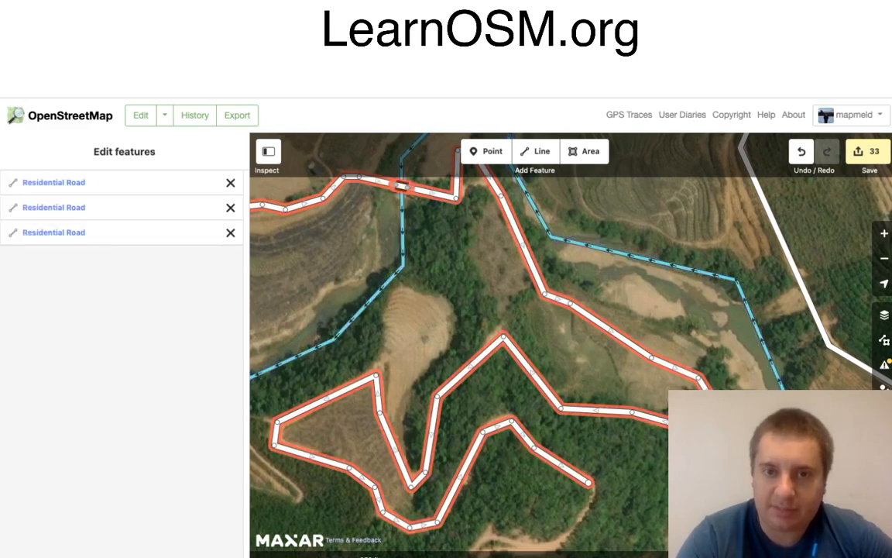
Step: Lengthen the bridge at both ends so it spans the stream from the field road to the forest edge
left_click_drag(465, 263, 490, 357)
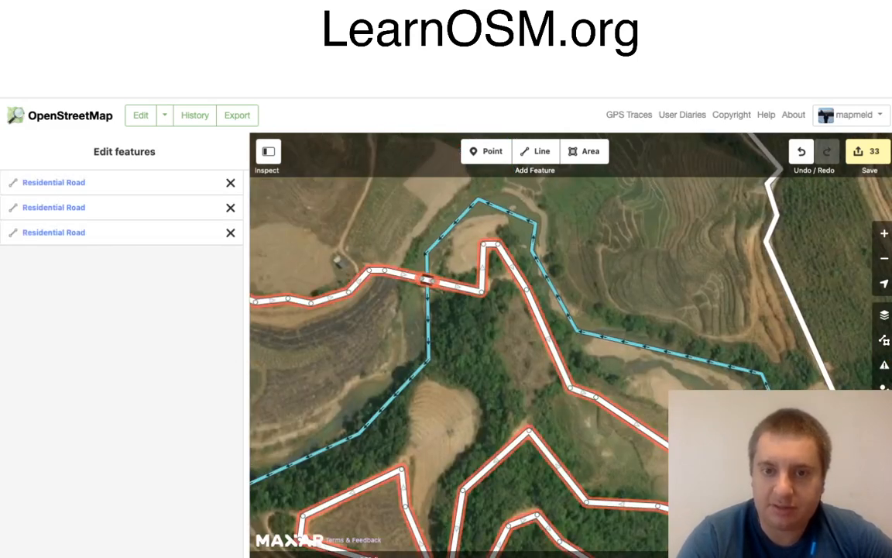
key("Escape")
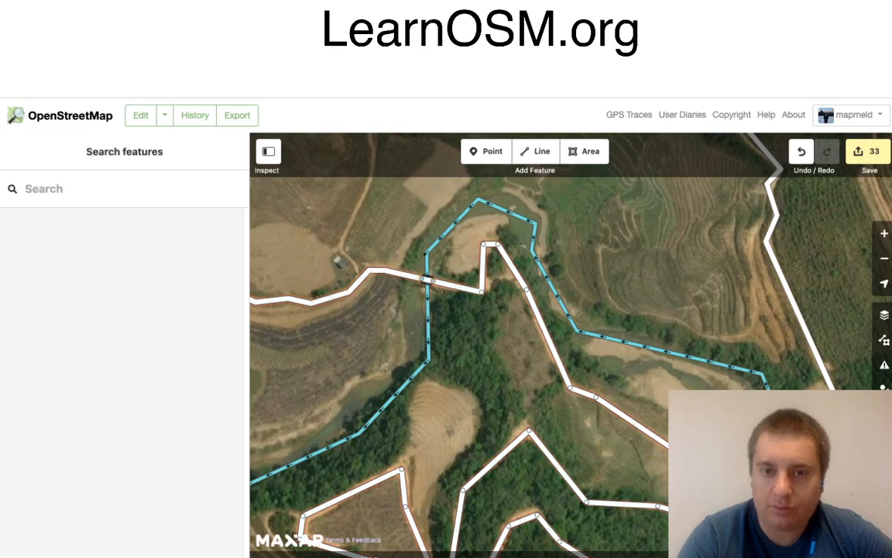
left_click_drag(442, 295, 463, 289)
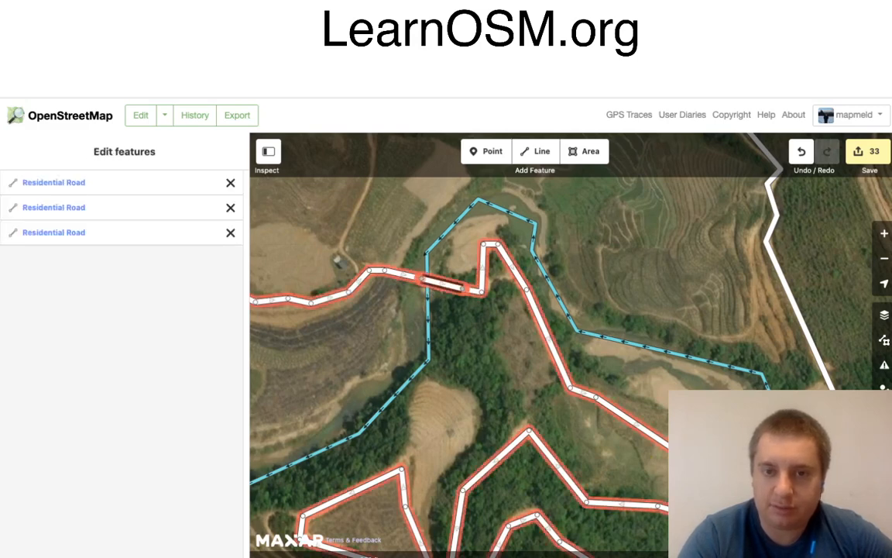
left_click_drag(422, 279, 385, 271)
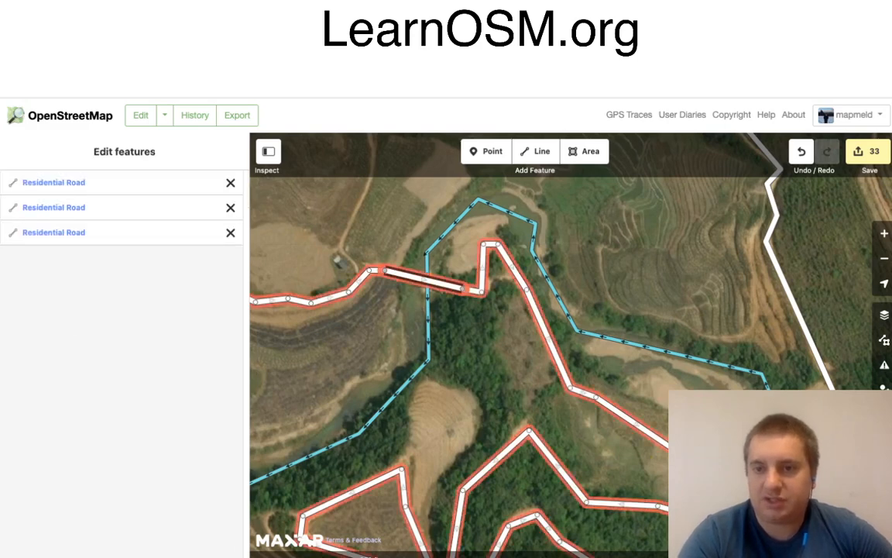
Step: Check the crossing on Bing aerial imagery and move the road's corner points south off the sandy patch inside the stream bend
key("b")
key("Escape")
left_click(723, 248)
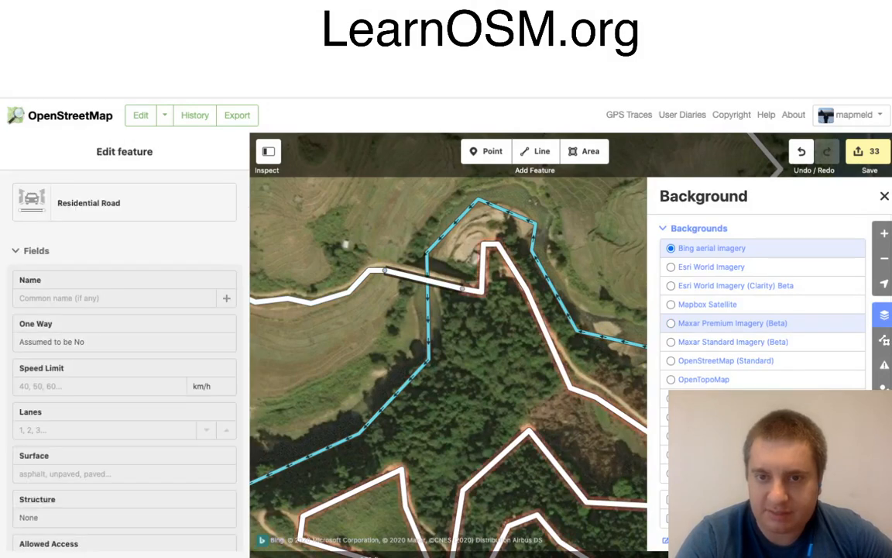
left_click(484, 252)
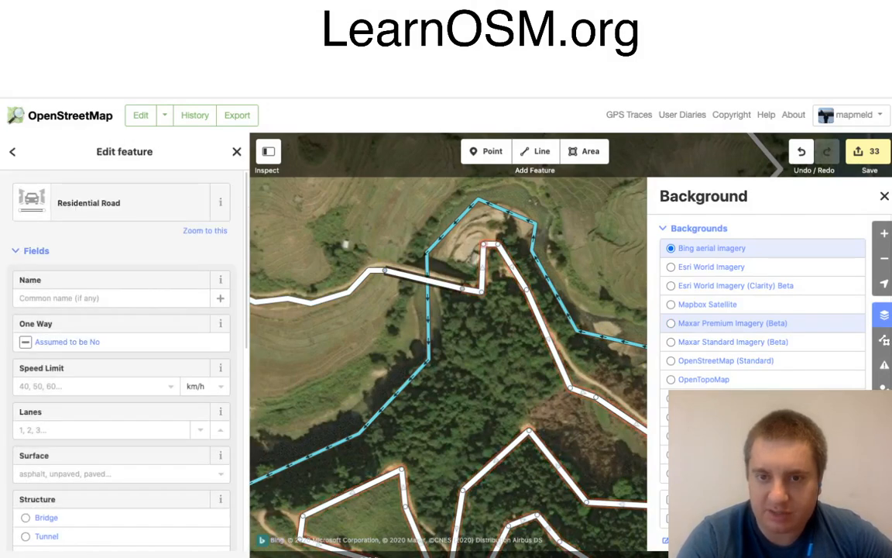
left_click_drag(483, 244, 515, 275)
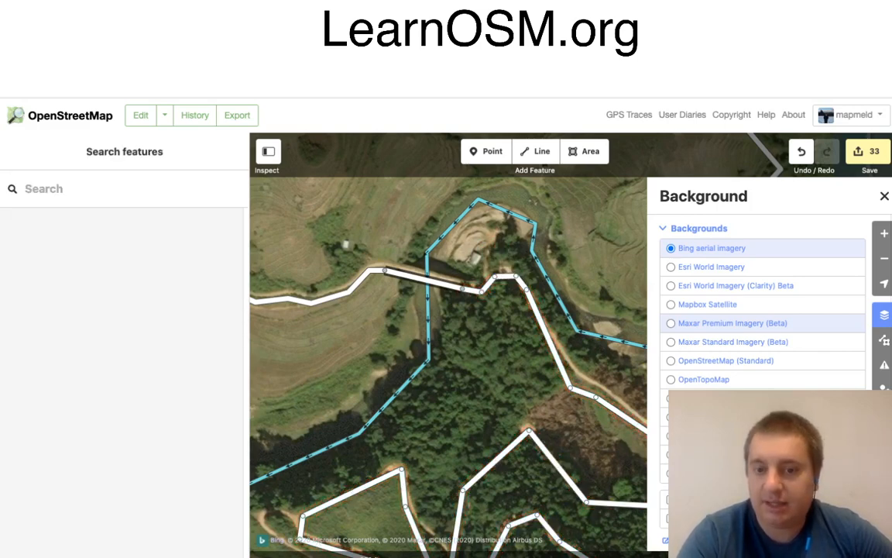
Step: Return to Maxar Premium Imagery (Beta) and continue the road from its southern forest end down to the round clearing's upper edge
scroll(527, 289, "down", 1)
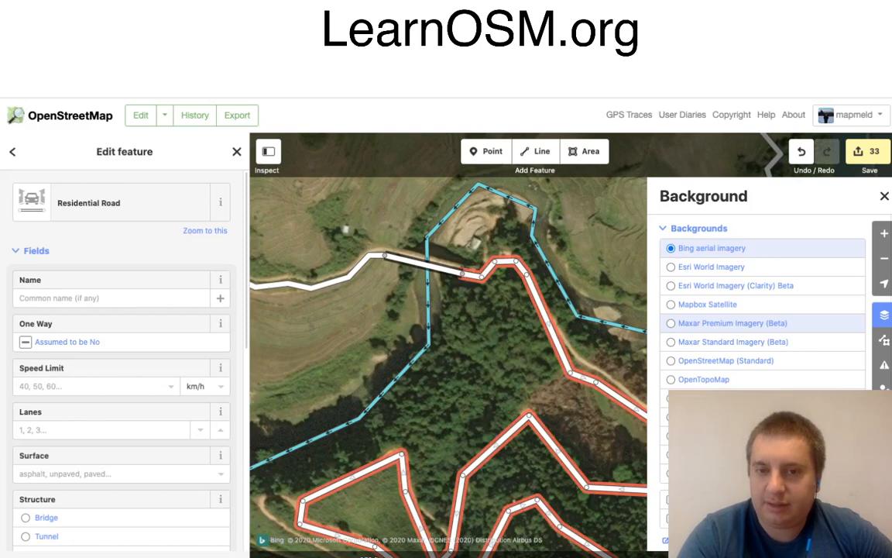
scroll(481, 333, "down", 3)
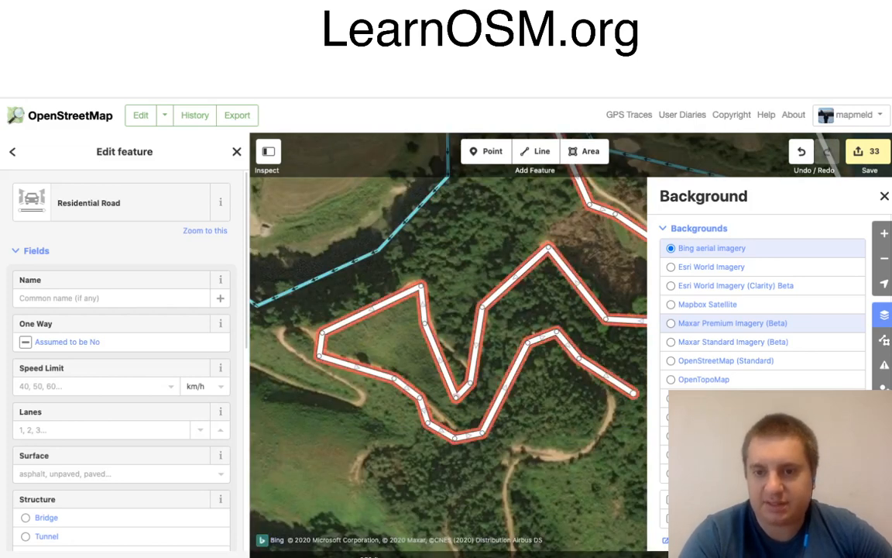
left_click_drag(534, 333, 458, 254)
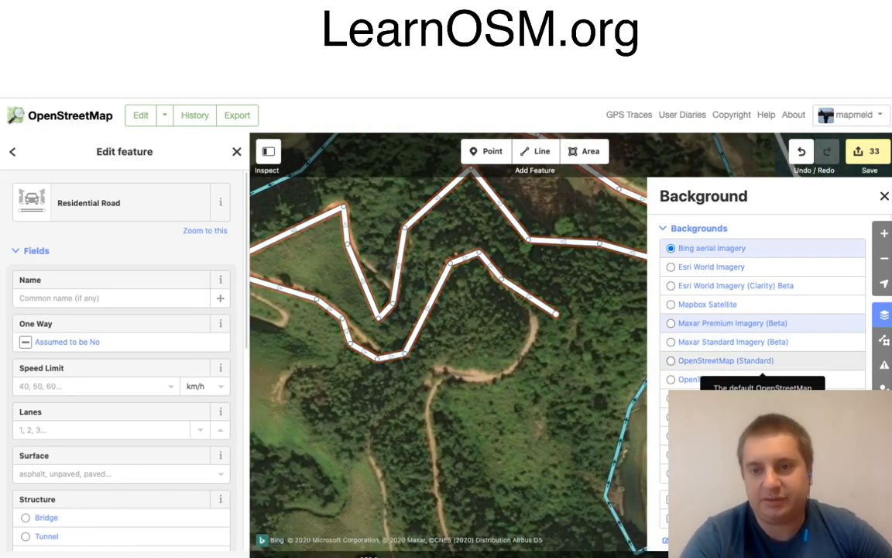
left_click(720, 323)
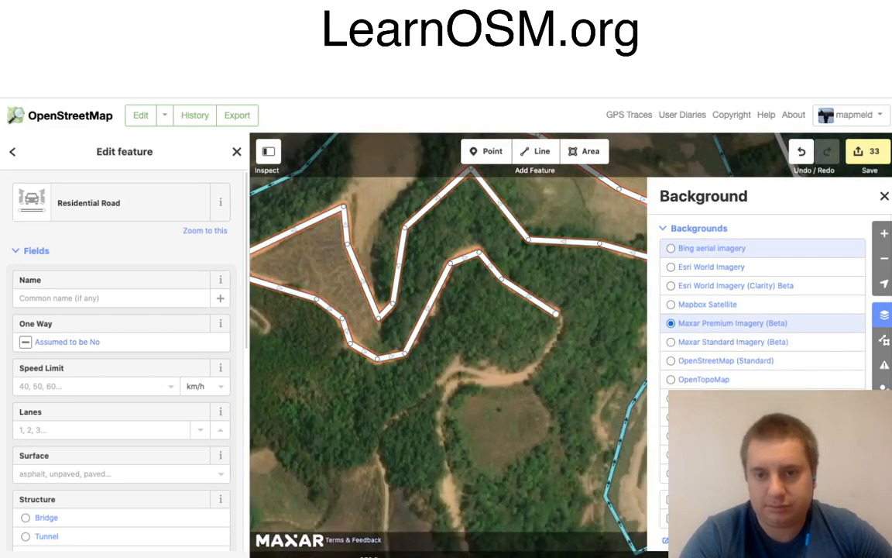
left_click(556, 314)
right_click(557, 313)
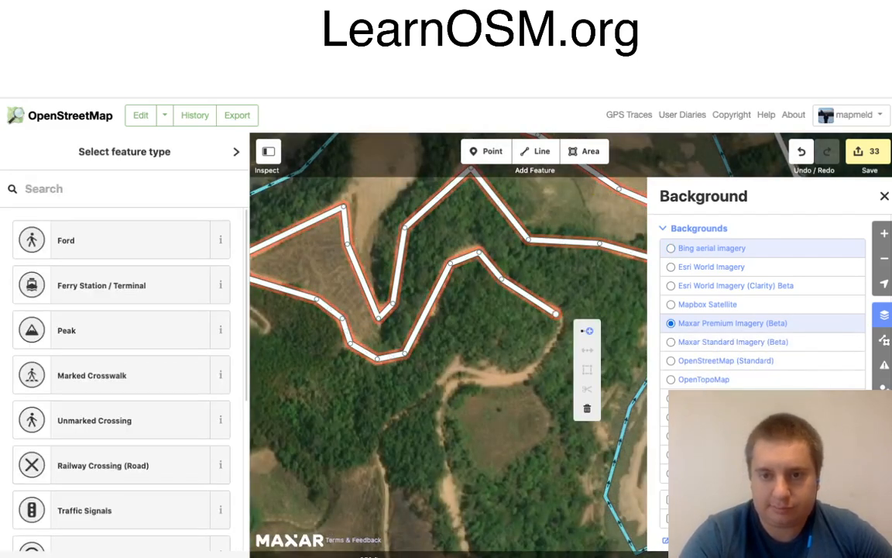
left_click(586, 331)
left_click(558, 331)
left_click(522, 380)
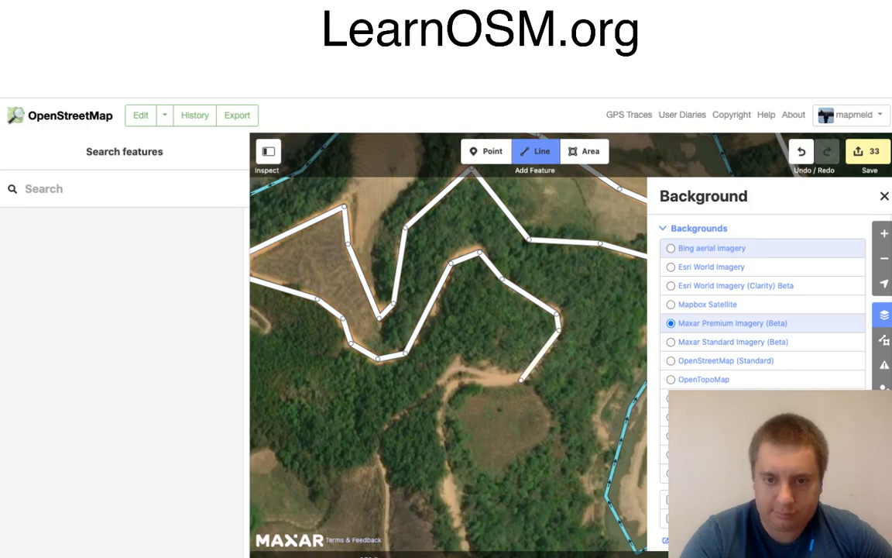
Step: Continue the road west around the round clearing and south along the forest track, and end it there
left_click(453, 382)
left_click(436, 426)
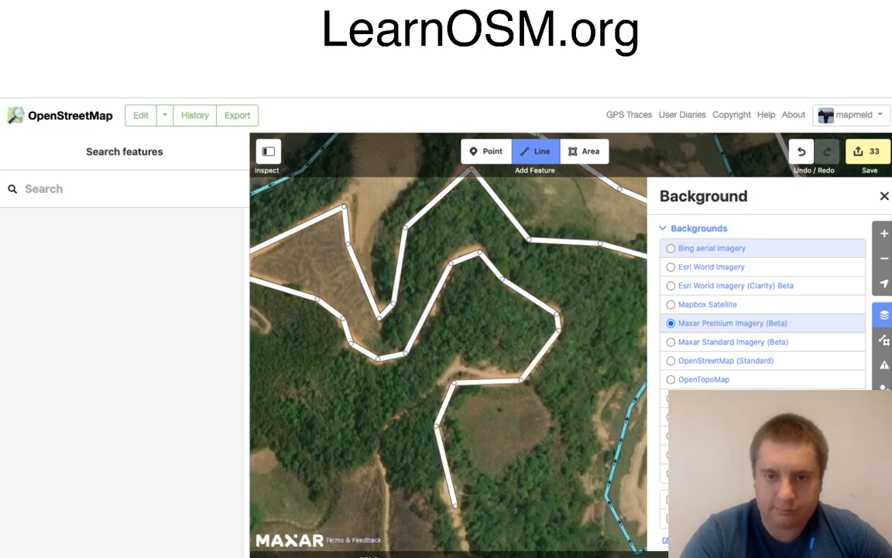
left_click(457, 529)
left_click_drag(498, 536, 507, 379)
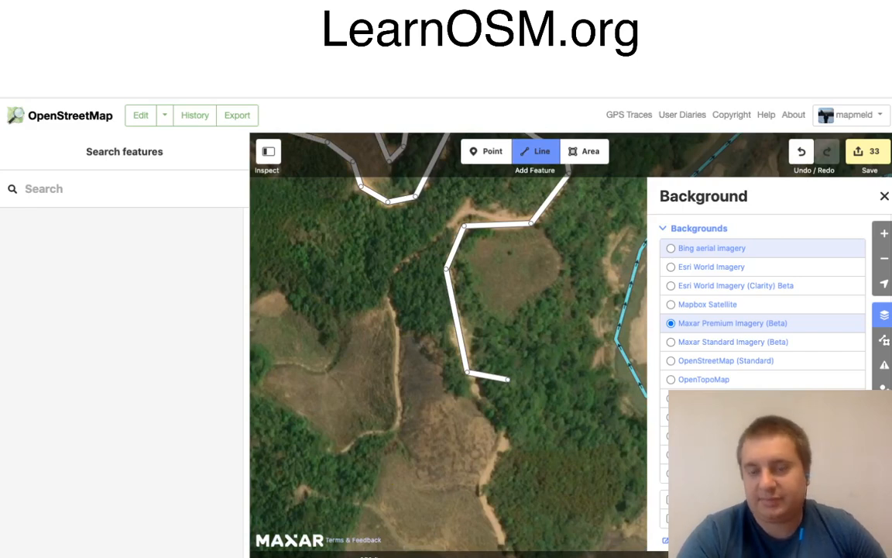
scroll(507, 379, "down", 10)
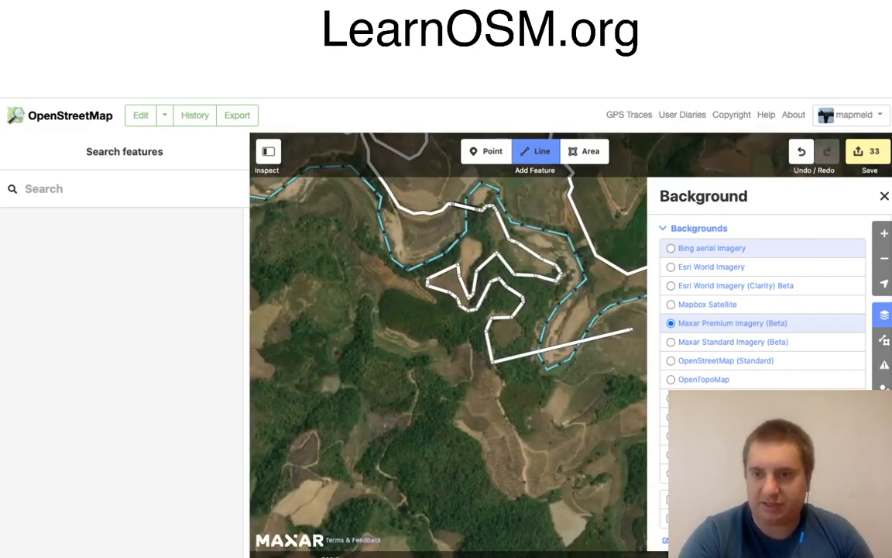
key("b")
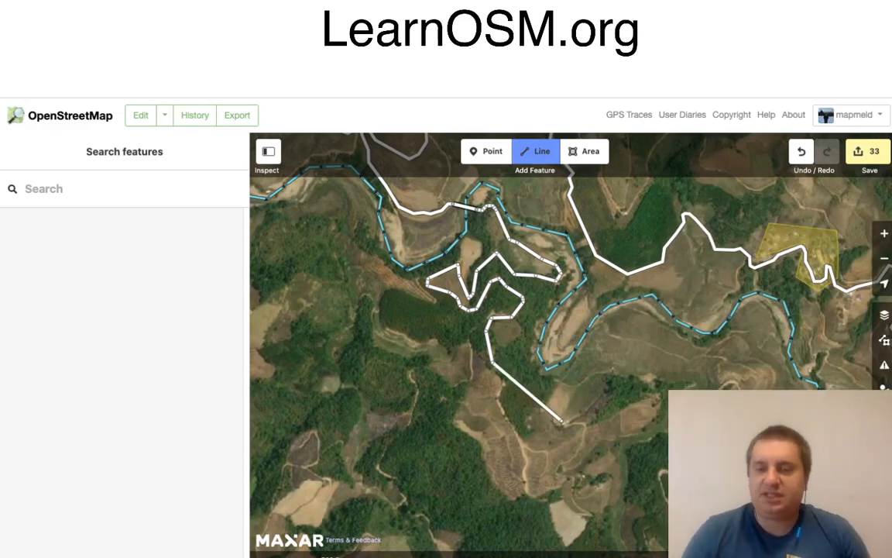
key("Return")
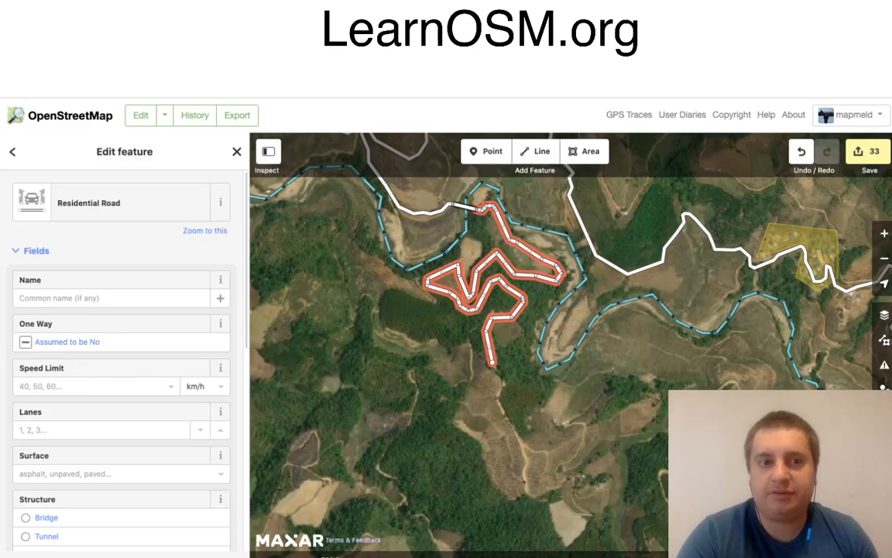
Step: Upload the edits to OpenStreetMap with the changeset comment "trace roads and streams"
key("ctrl+s")
type("trace roads and streams")
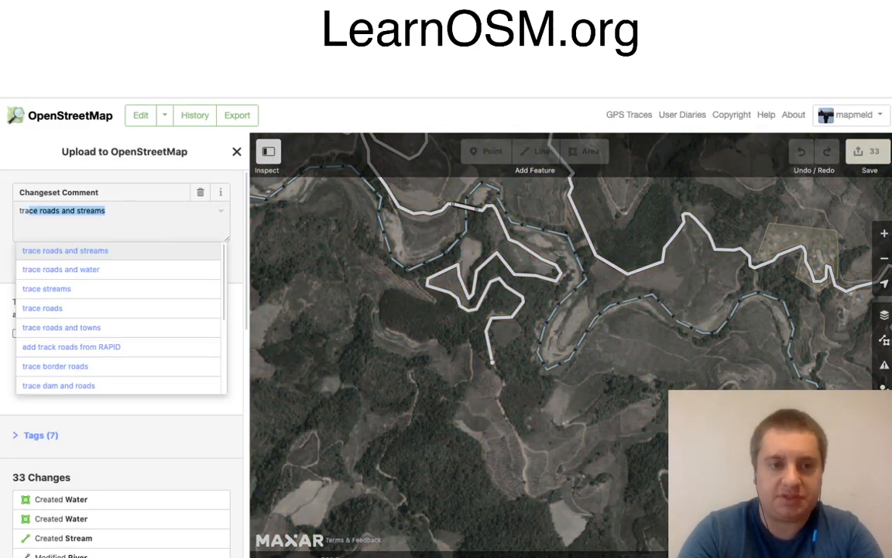
key("Return")
left_click(176, 364)
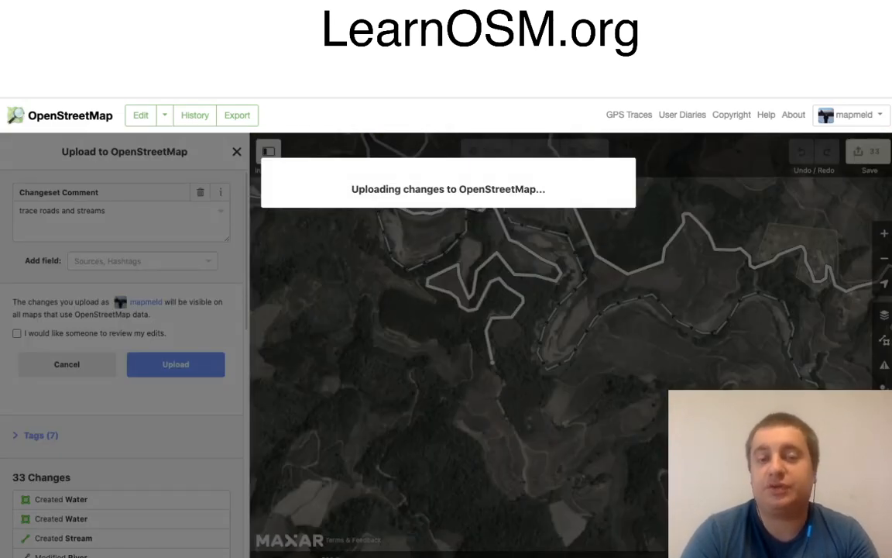